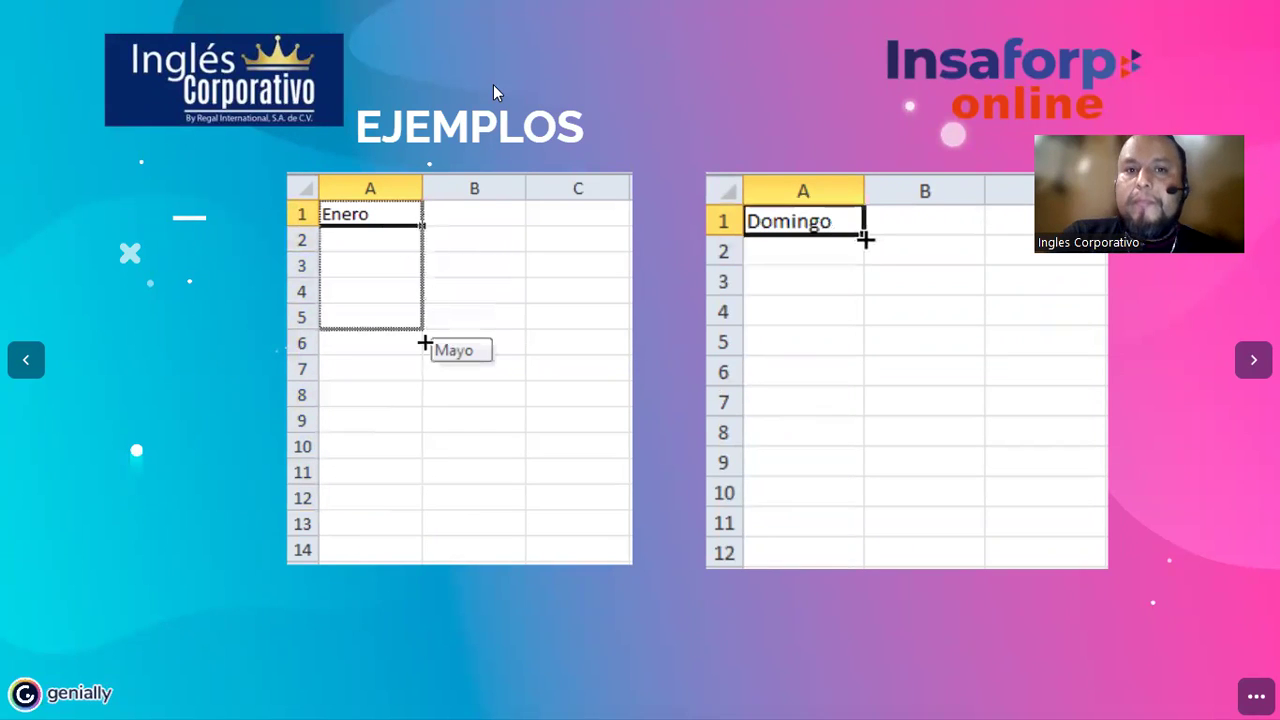
key(Right)
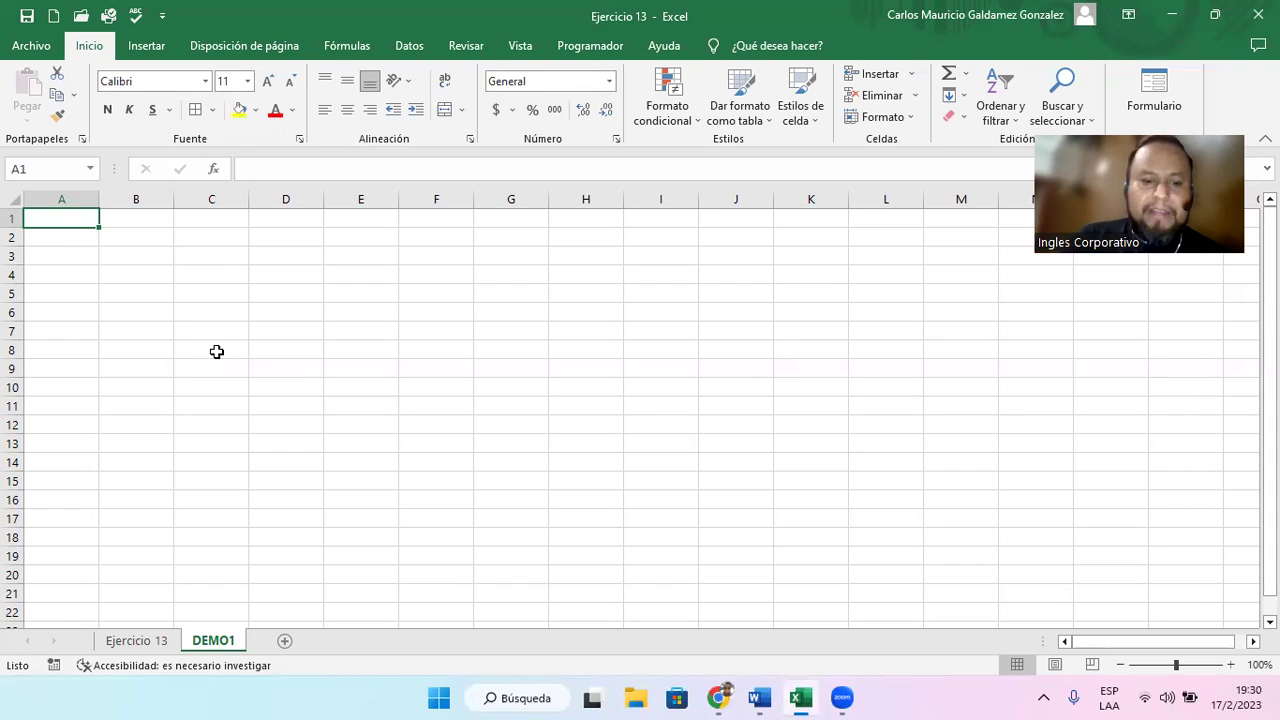
- Enter Domingo in cell A1 of the DEMO1 sheet, keeping that cell selected
text(Domingo)
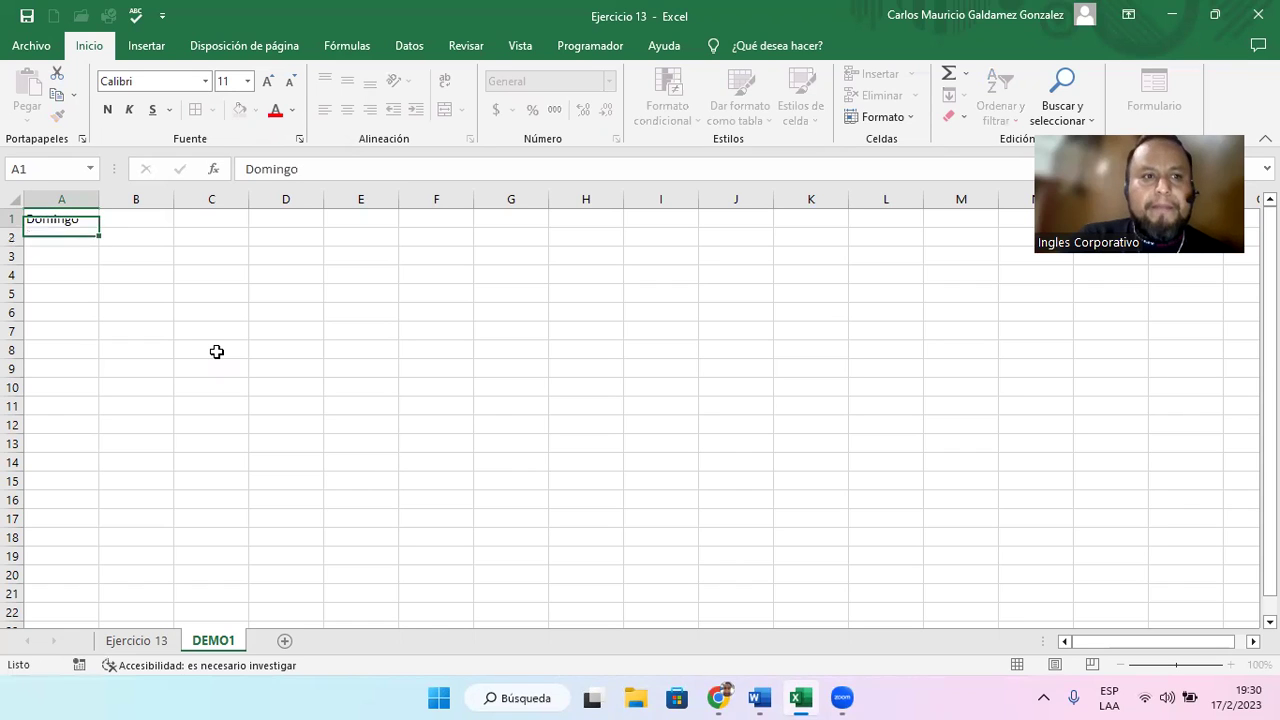
key(ctrl+Return)
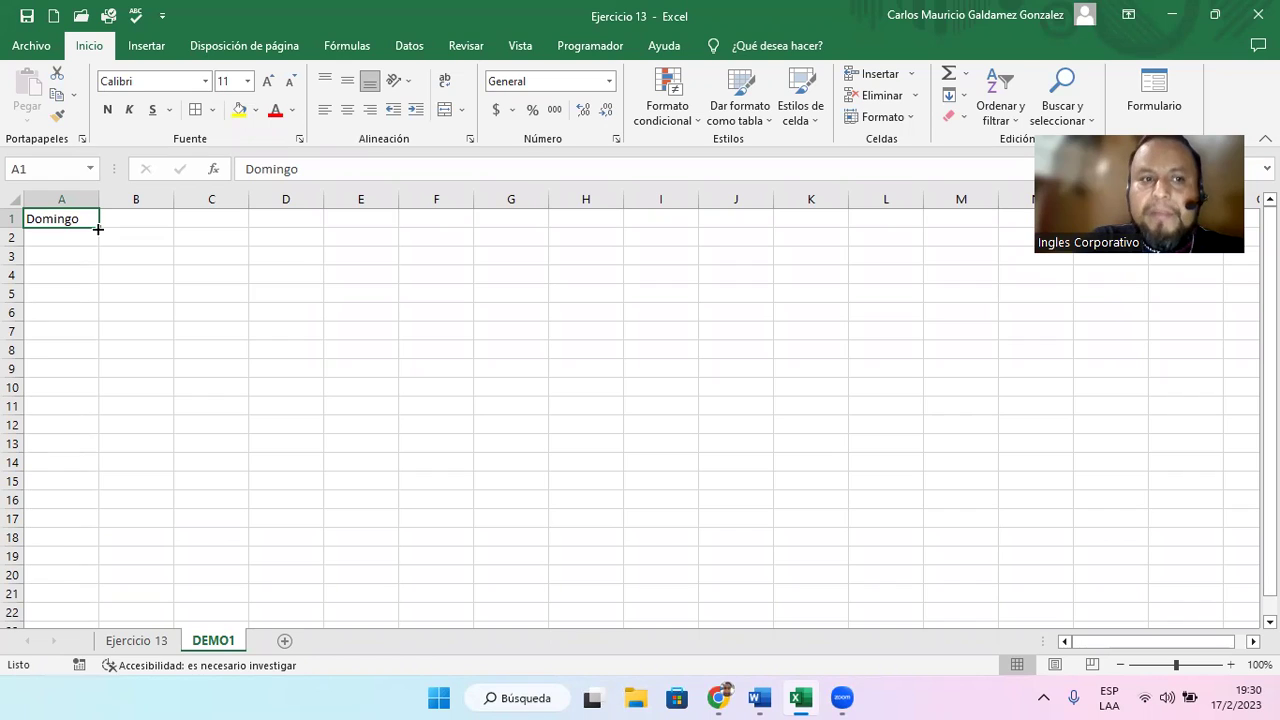
drag(98, 229, 98, 229)
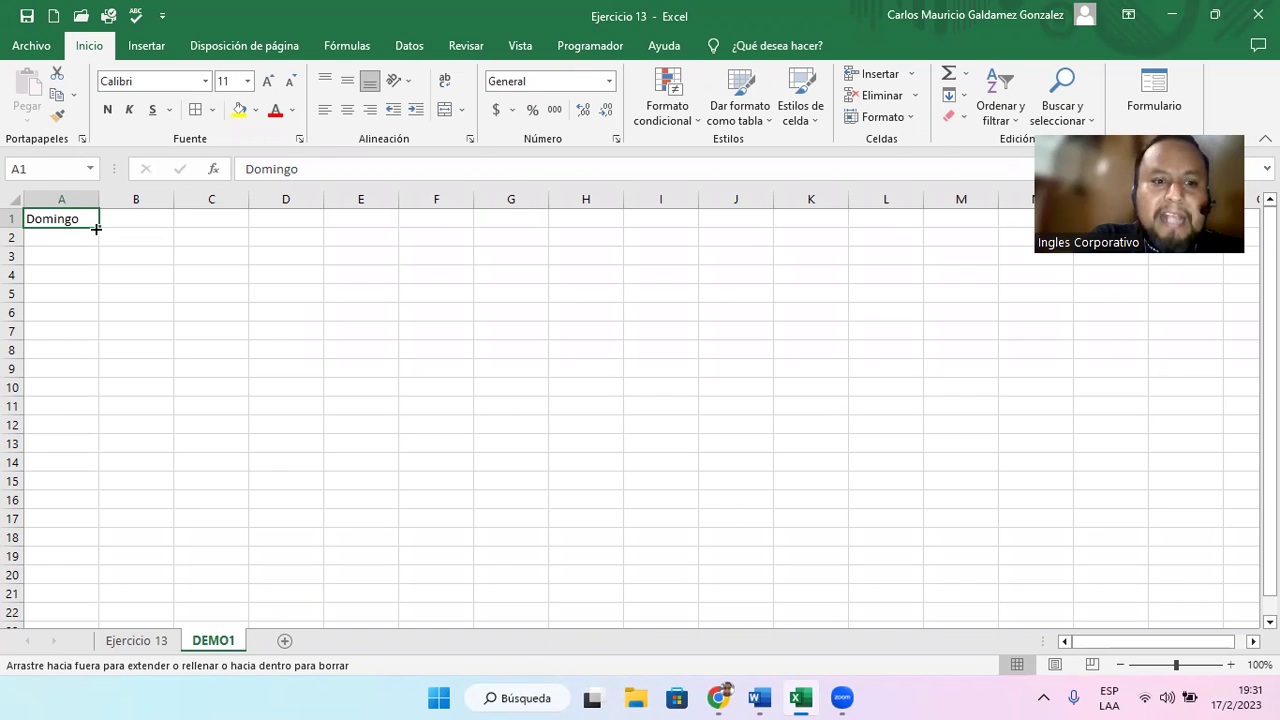
drag(96, 228, 98, 201)
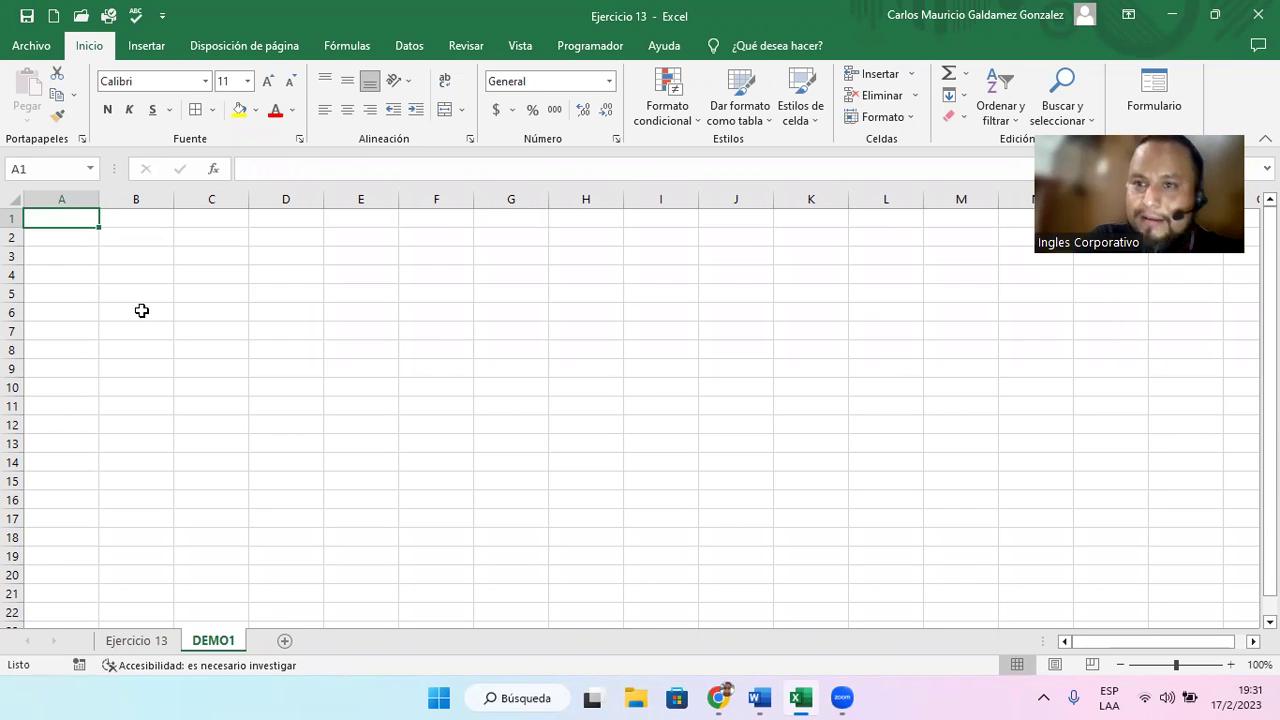
key(ctrl+z)
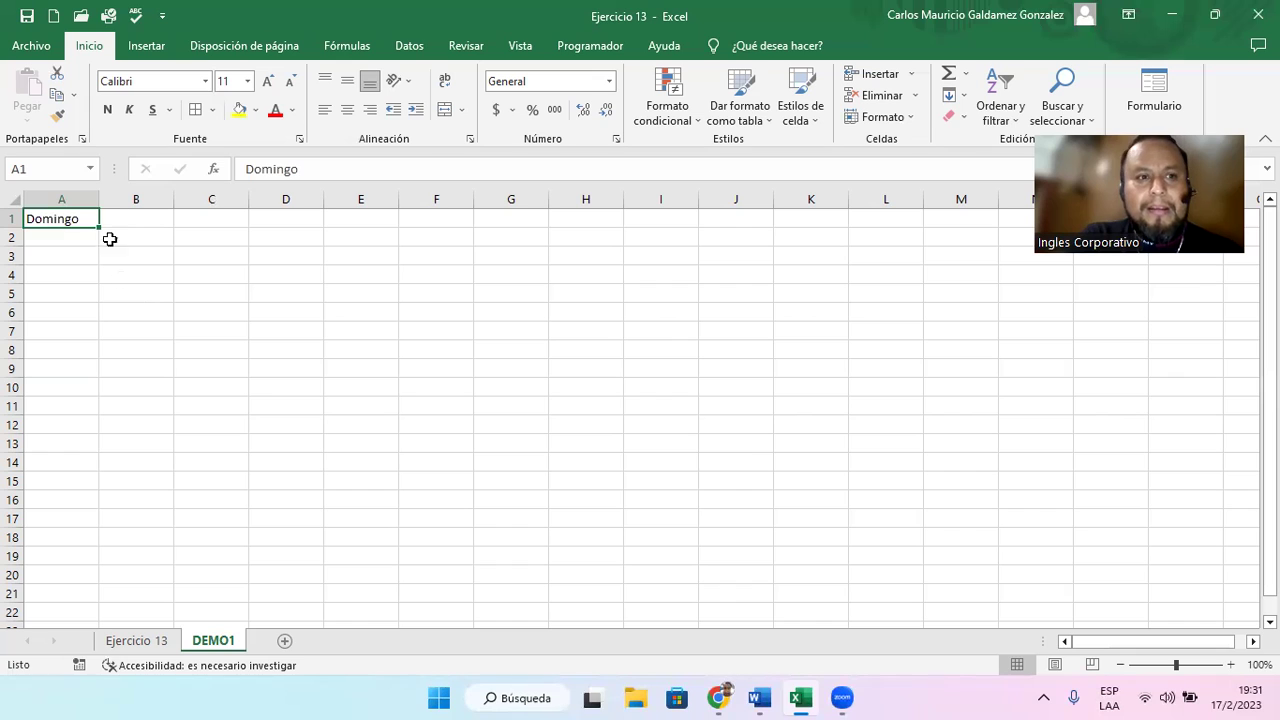
- Autofill the weekday series from Domingo in A1 down to A21
drag(100, 230, 98, 336)
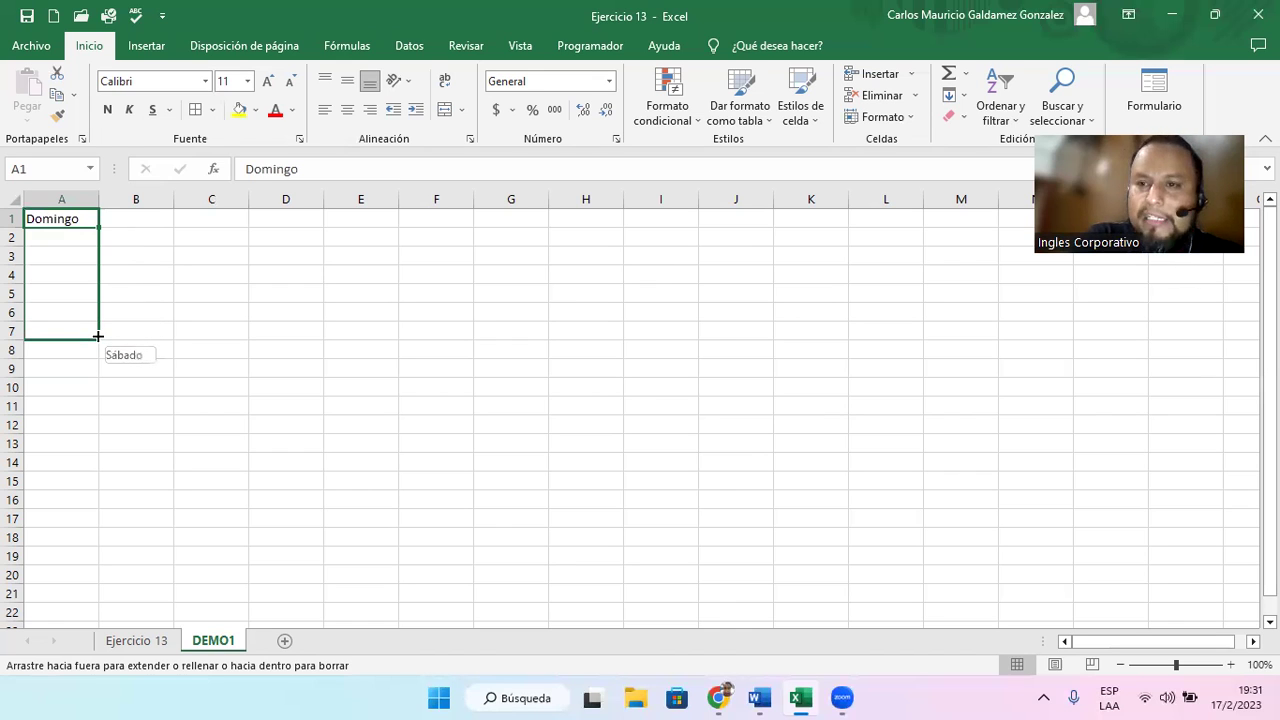
drag(98, 336, 86, 601)
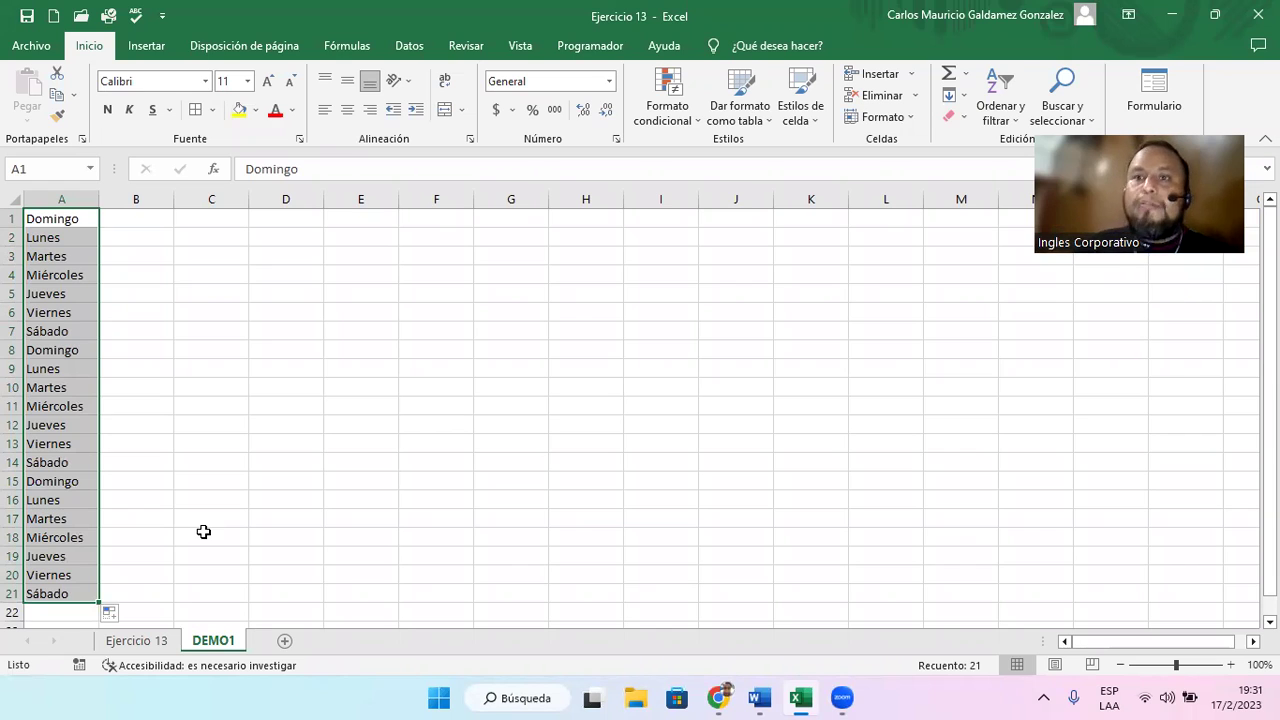
scroll(166, 489, down, 1)
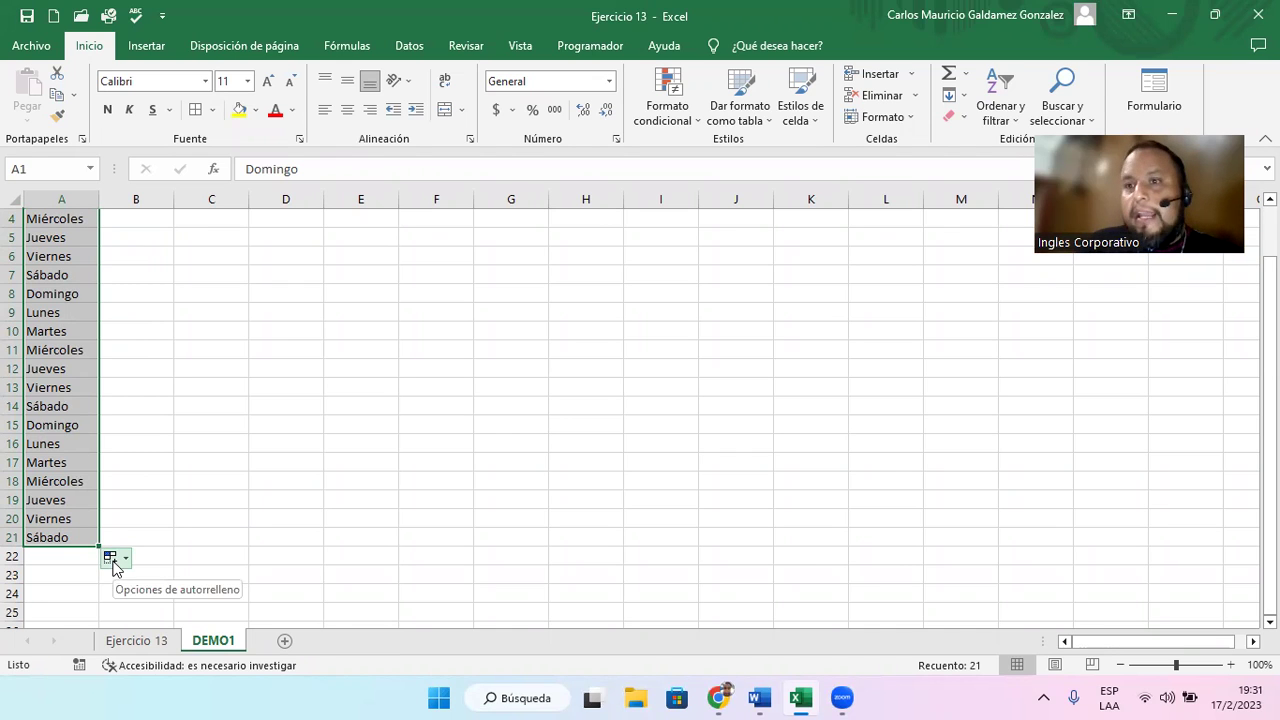
scroll(130, 533, up, 1)
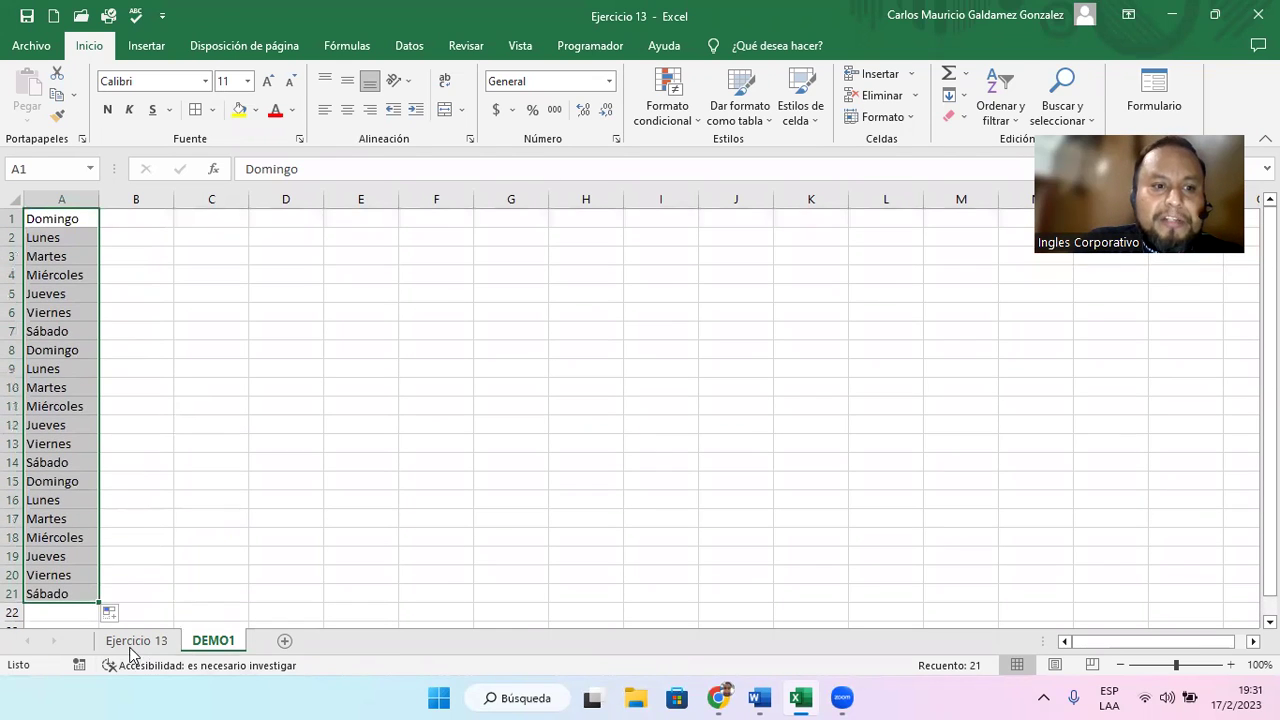
- Switch the A1:A21 autofill to Copiar celdas and back to Serie de relleno
click(125, 616)
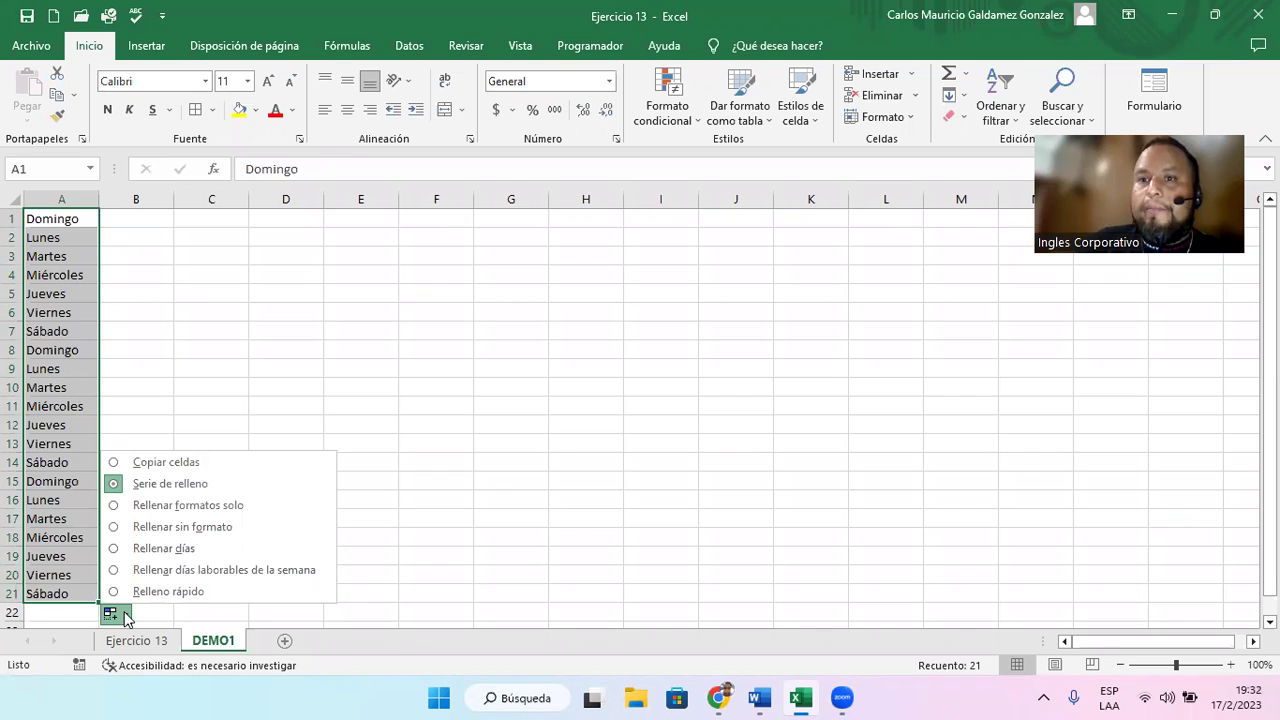
click(166, 464)
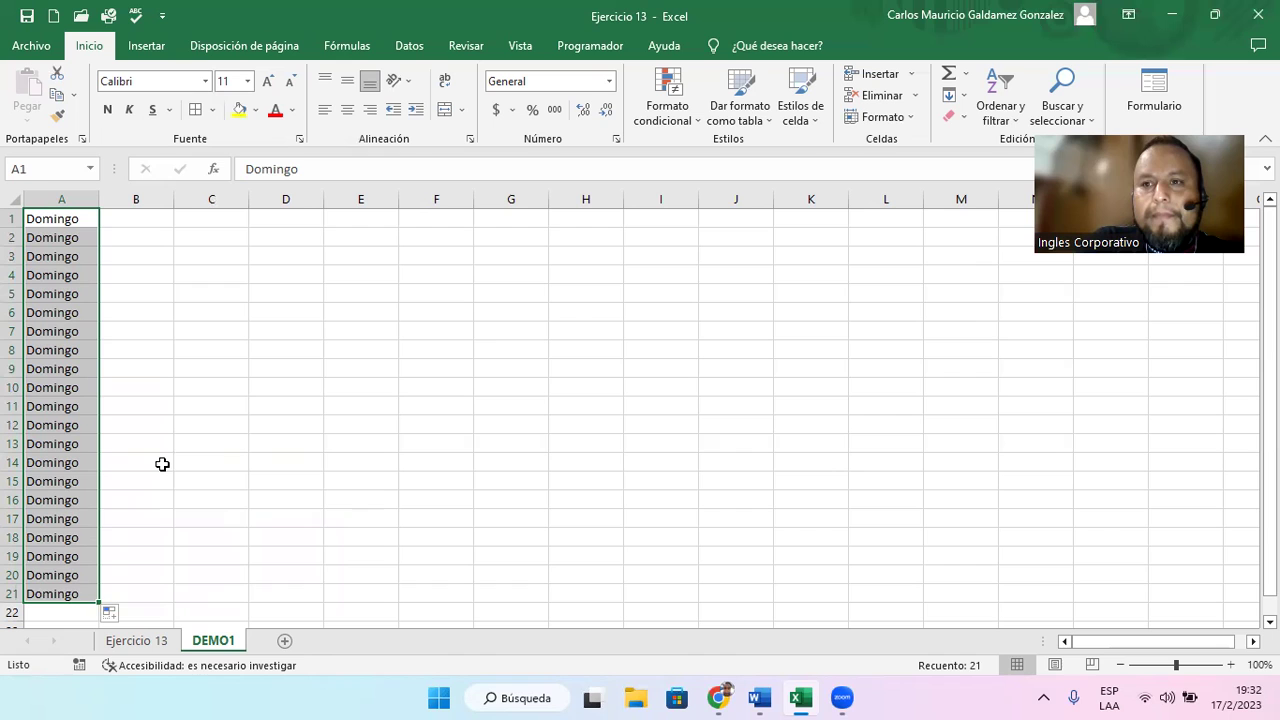
click(126, 617)
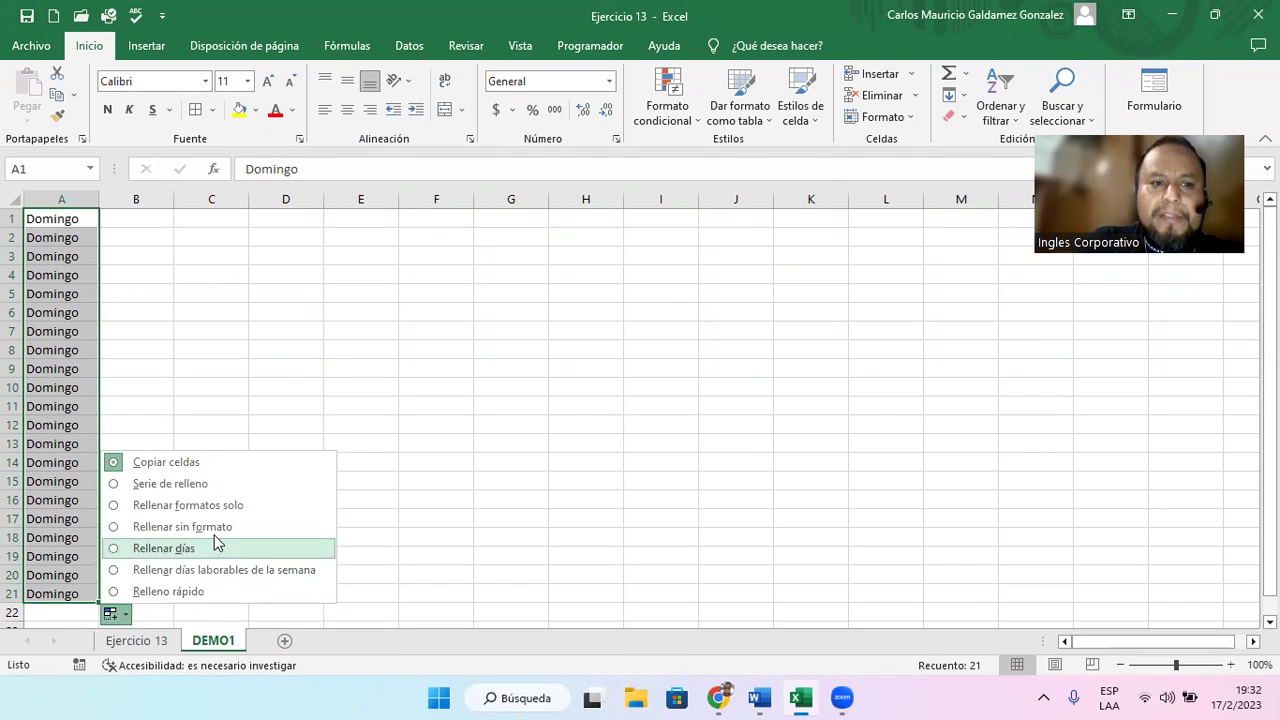
click(190, 484)
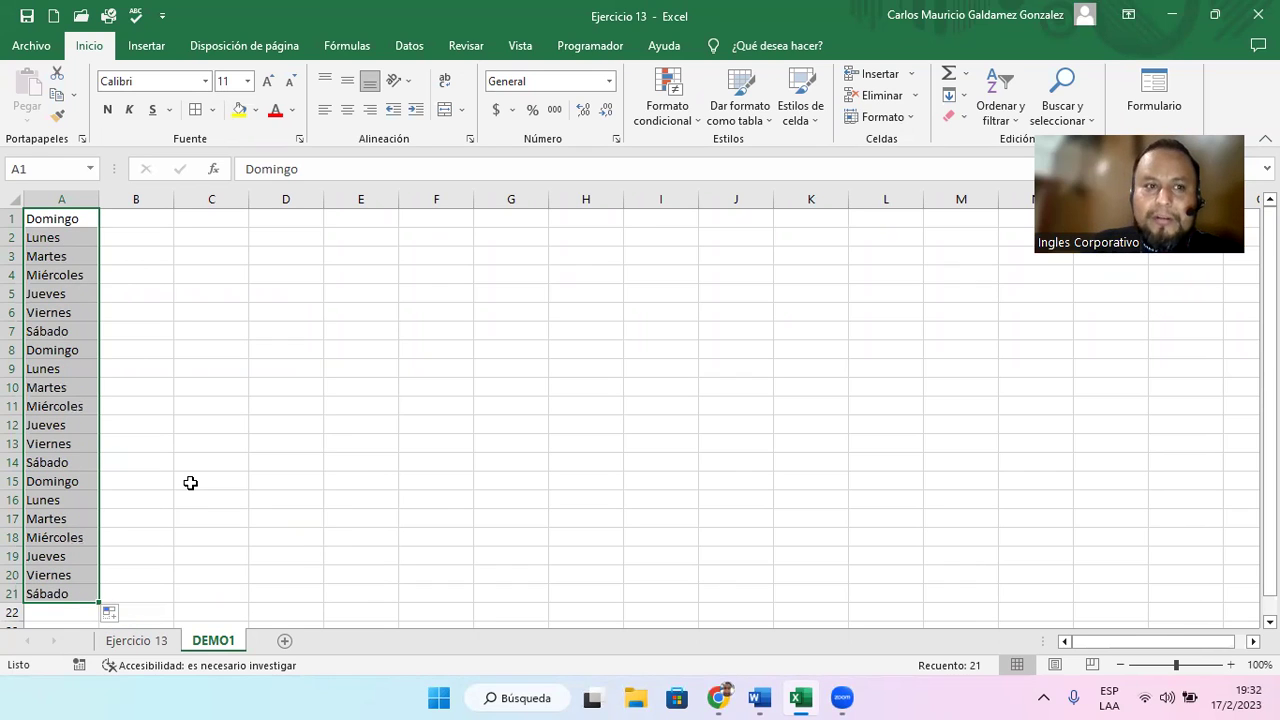
- Copy Domingo from cell A1 into cell C1
click(60, 218)
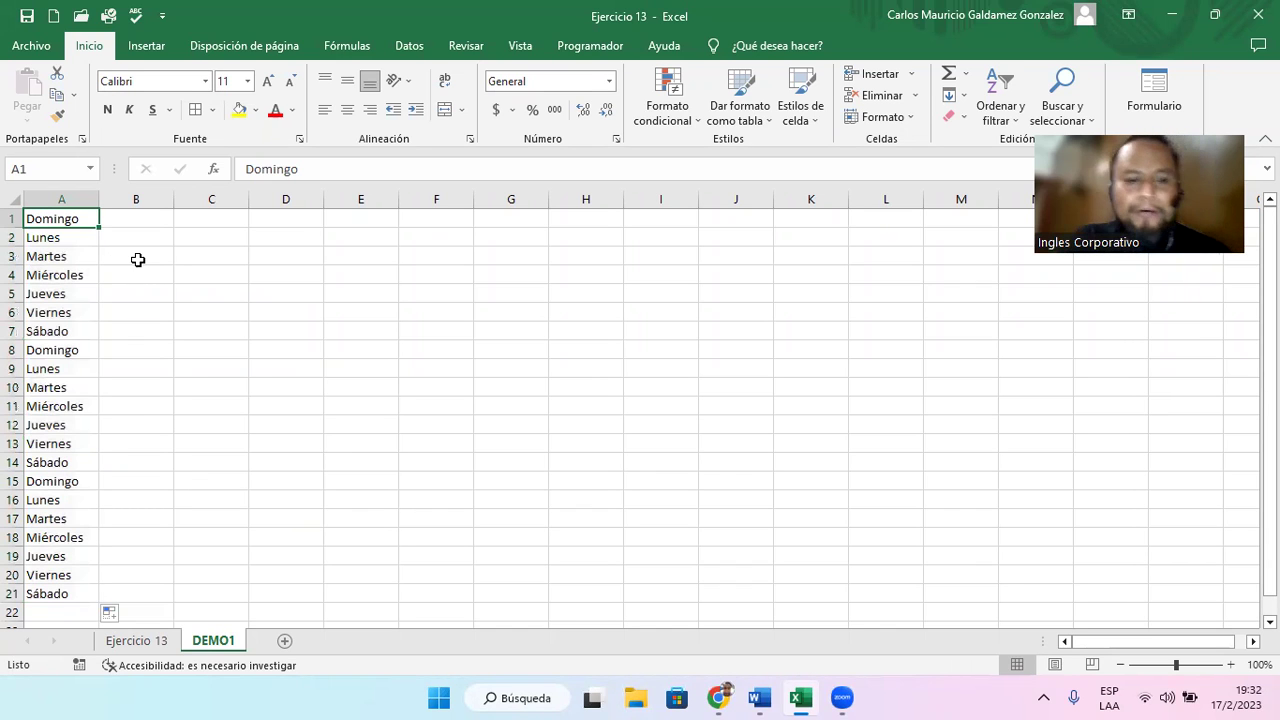
key(ctrl+c)
click(200, 220)
key(ctrl+v)
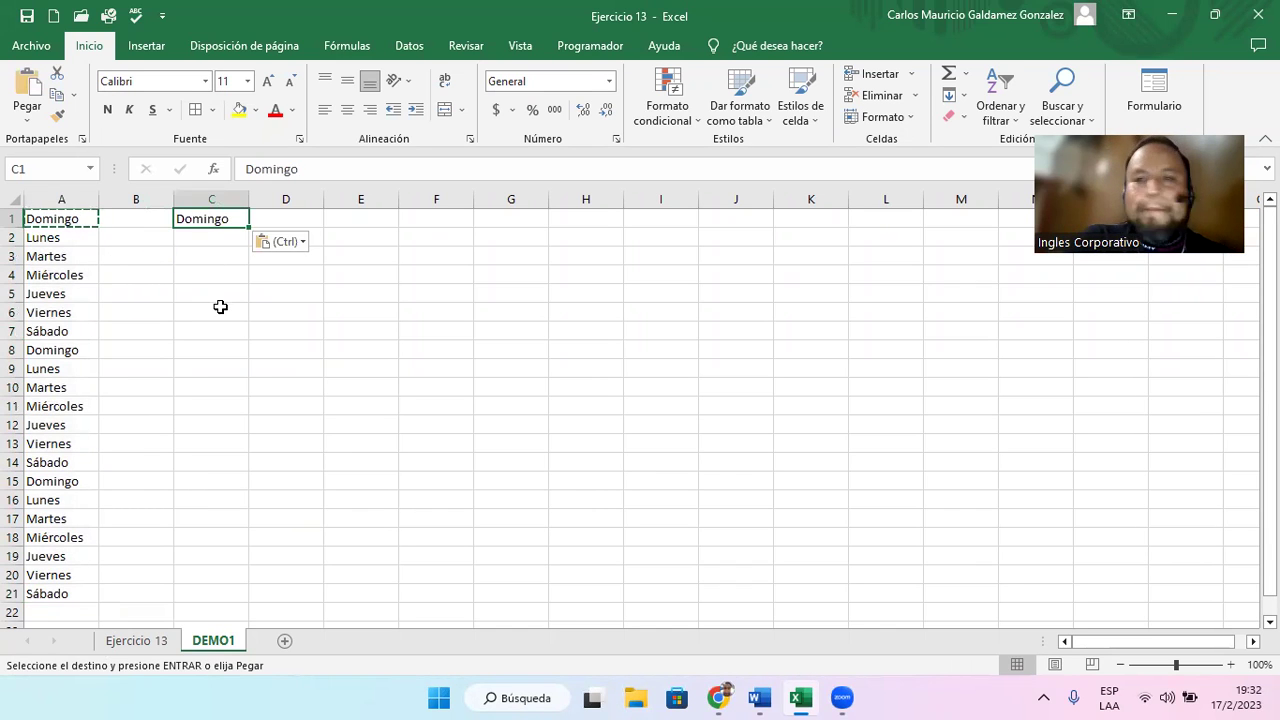
- Format Domingo in C1 as bold, italic and underlined, and center it horizontally
click(107, 110)
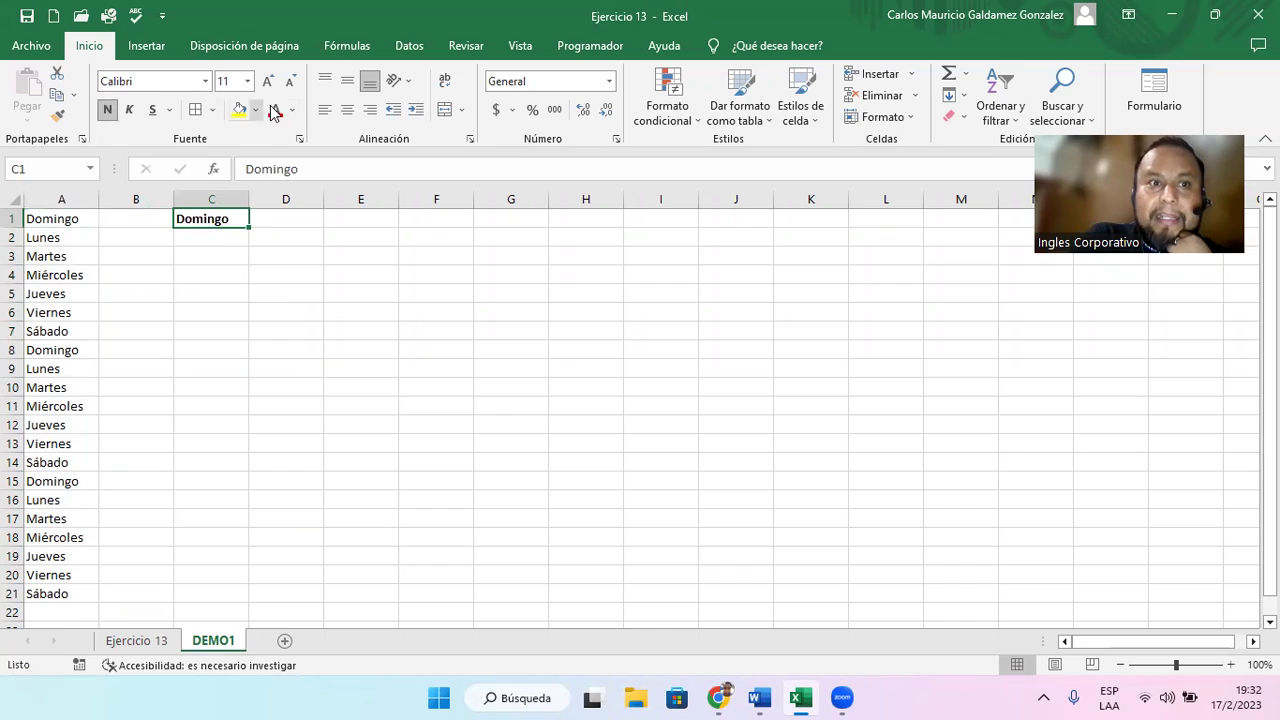
click(347, 110)
click(130, 111)
click(154, 113)
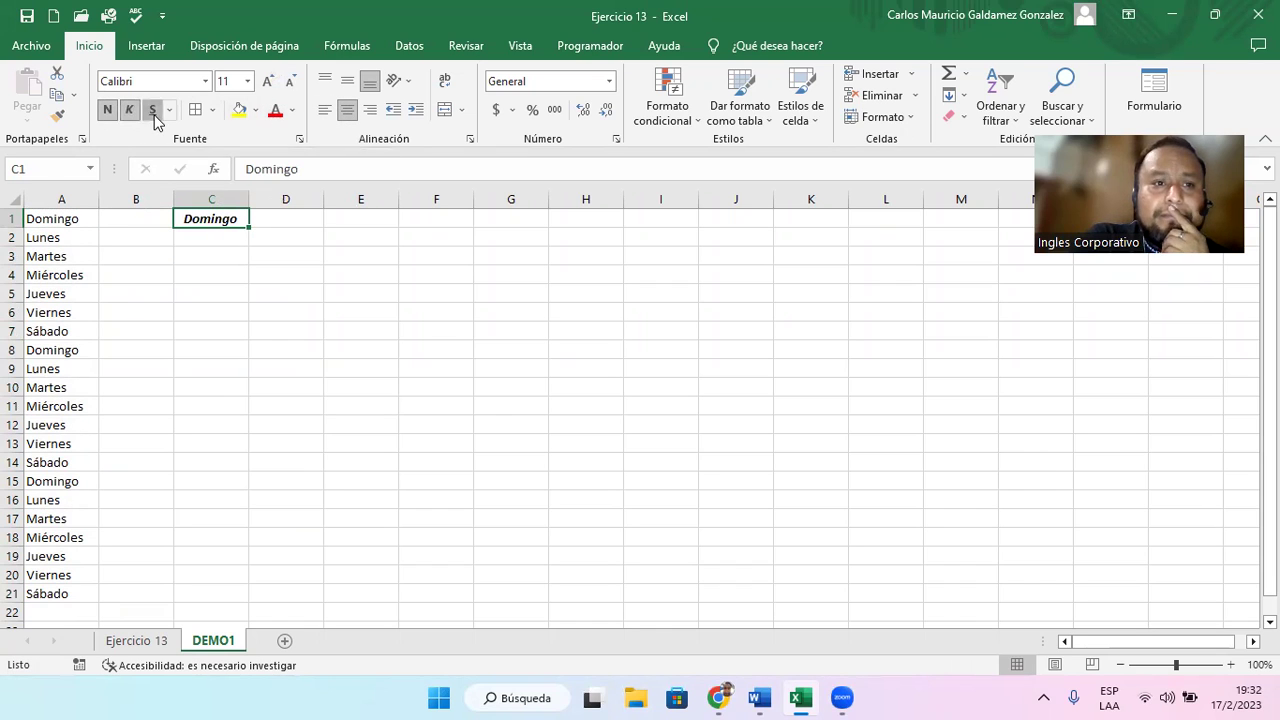
- Set the text in C1 to 16-point Bahnschrift and slightly widen column C to fit it
click(266, 88)
click(266, 88)
click(266, 88)
drag(244, 190, 259, 190)
click(206, 82)
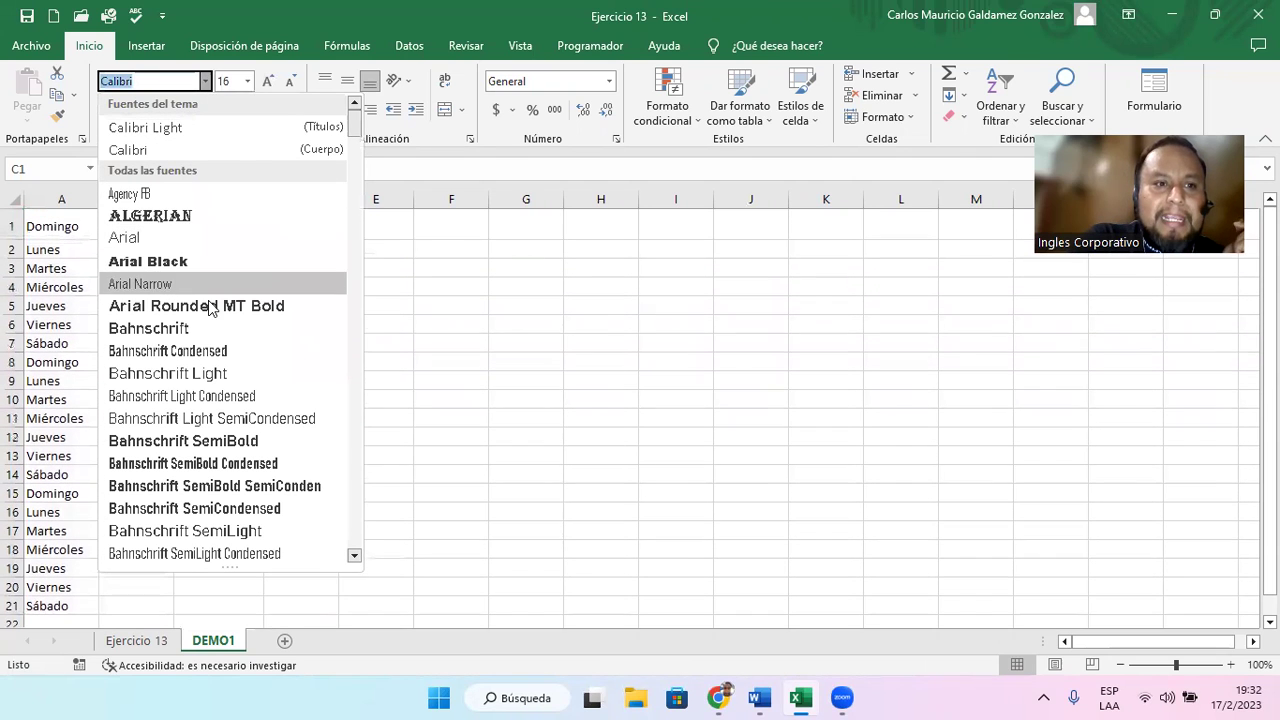
click(160, 333)
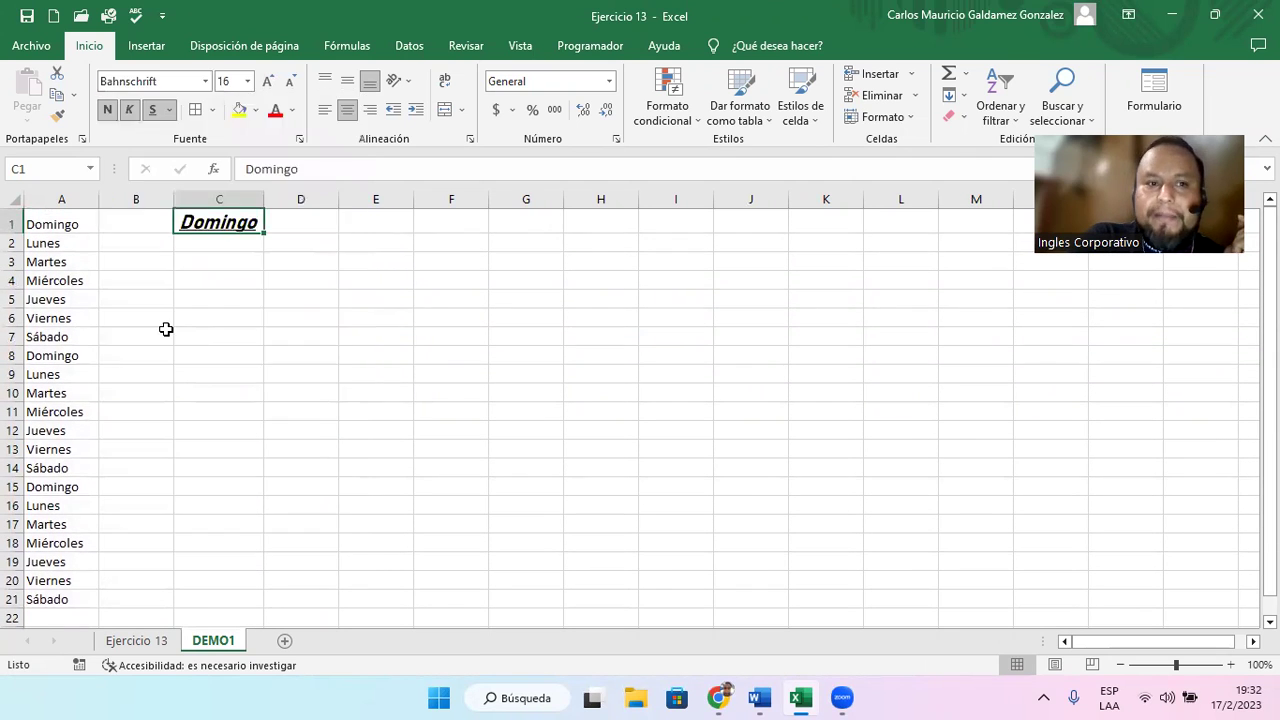
- Autofill the formatted weekday series from C1 down to C21
drag(52, 228, 51, 241)
click(50, 226)
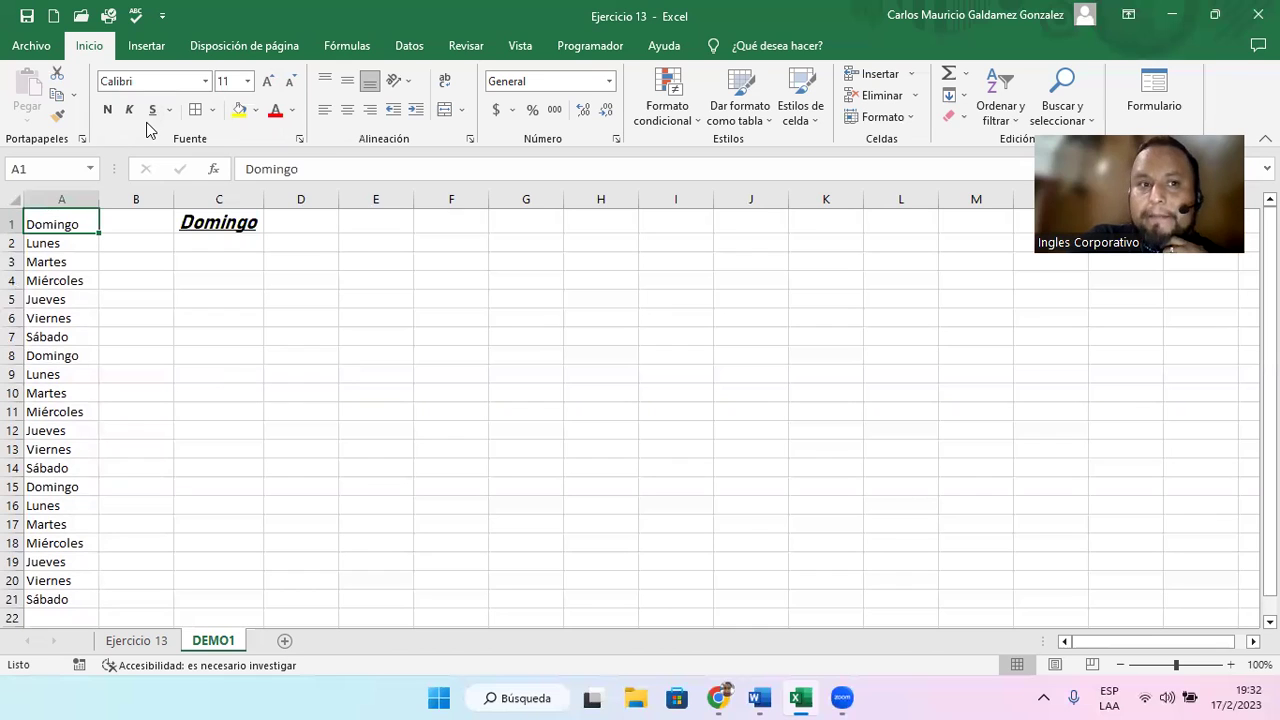
click(204, 225)
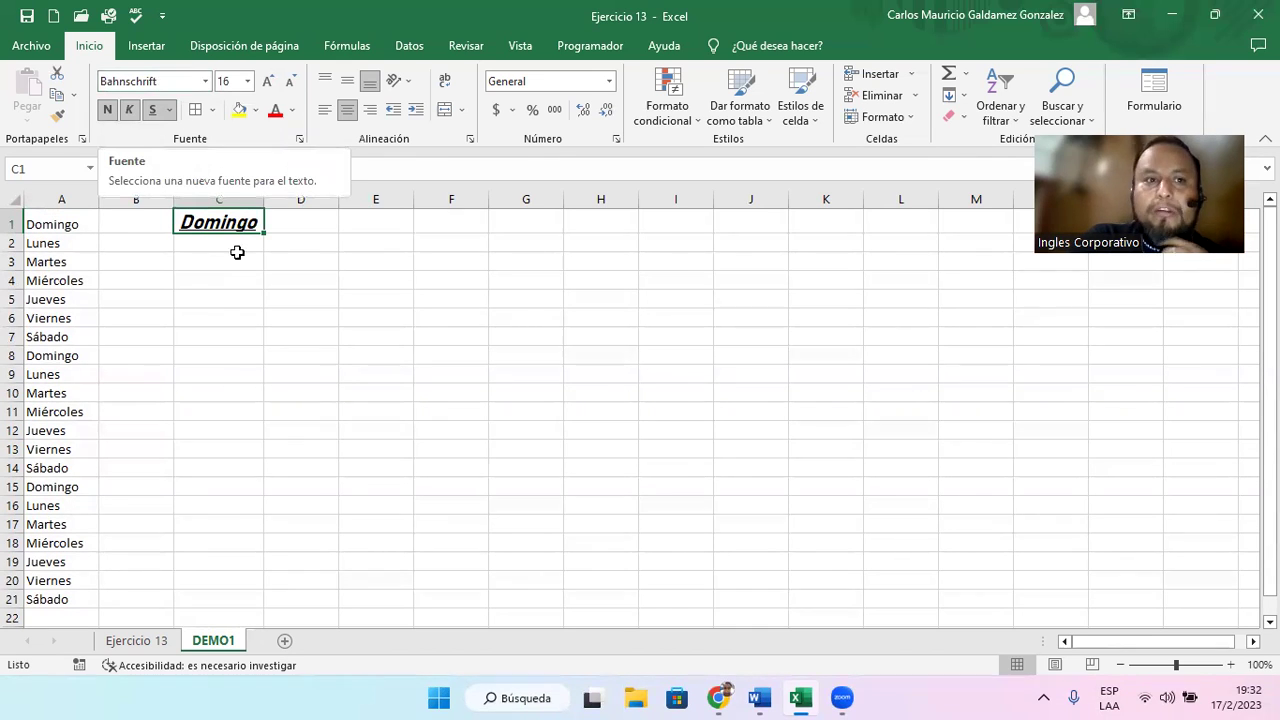
drag(264, 232, 241, 606)
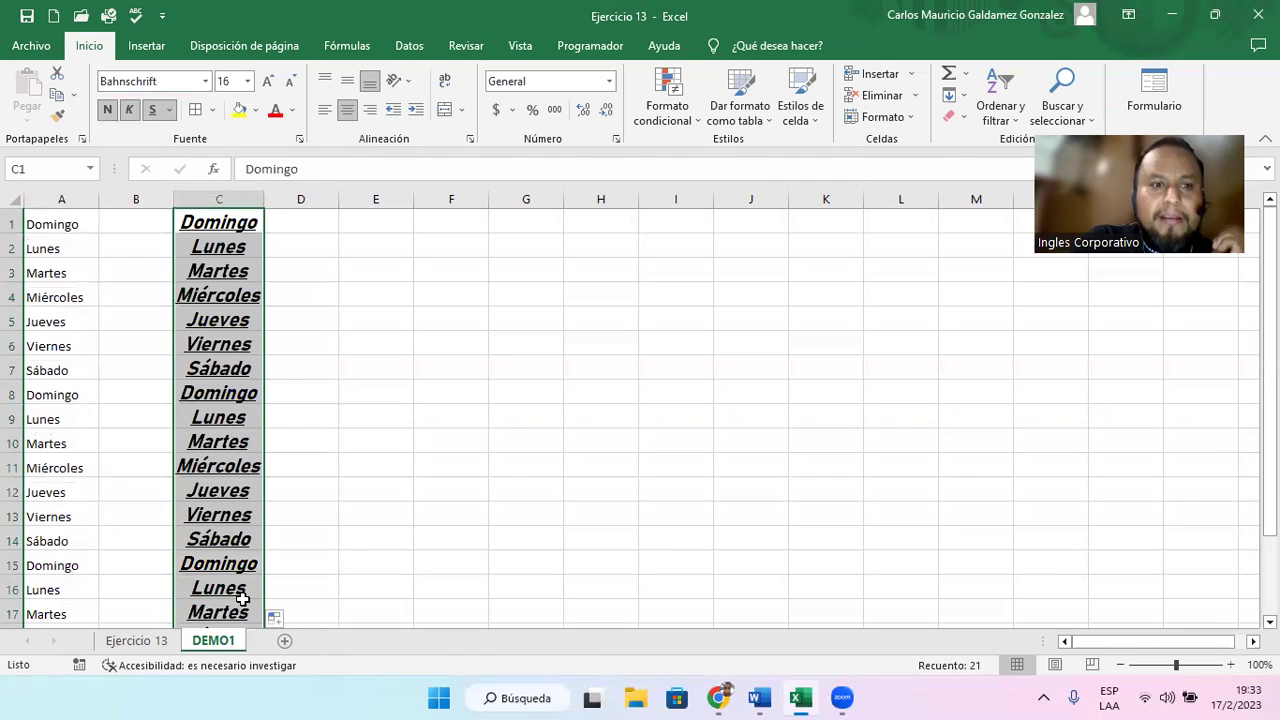
scroll(397, 543, down, 1)
scroll(395, 537, down, 1)
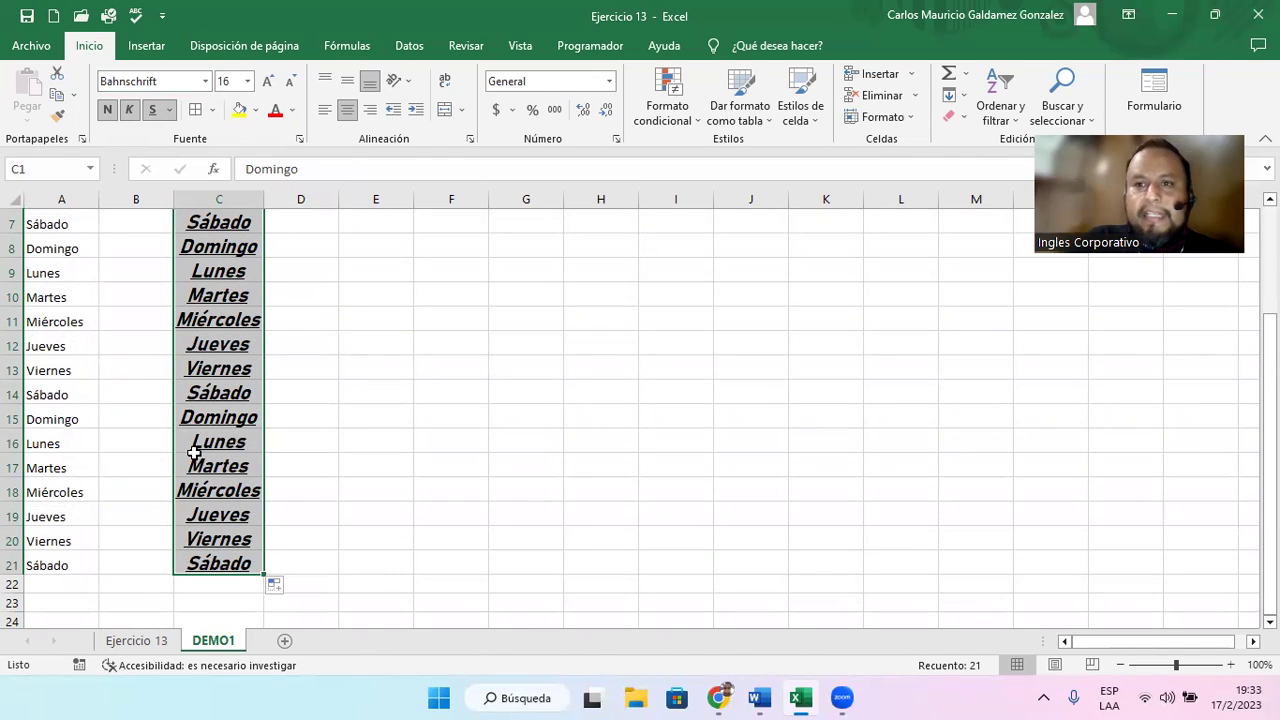
- Switch the C1:C21 autofill to Copiar celdas, and finally to Rellenar formatos solo
click(277, 586)
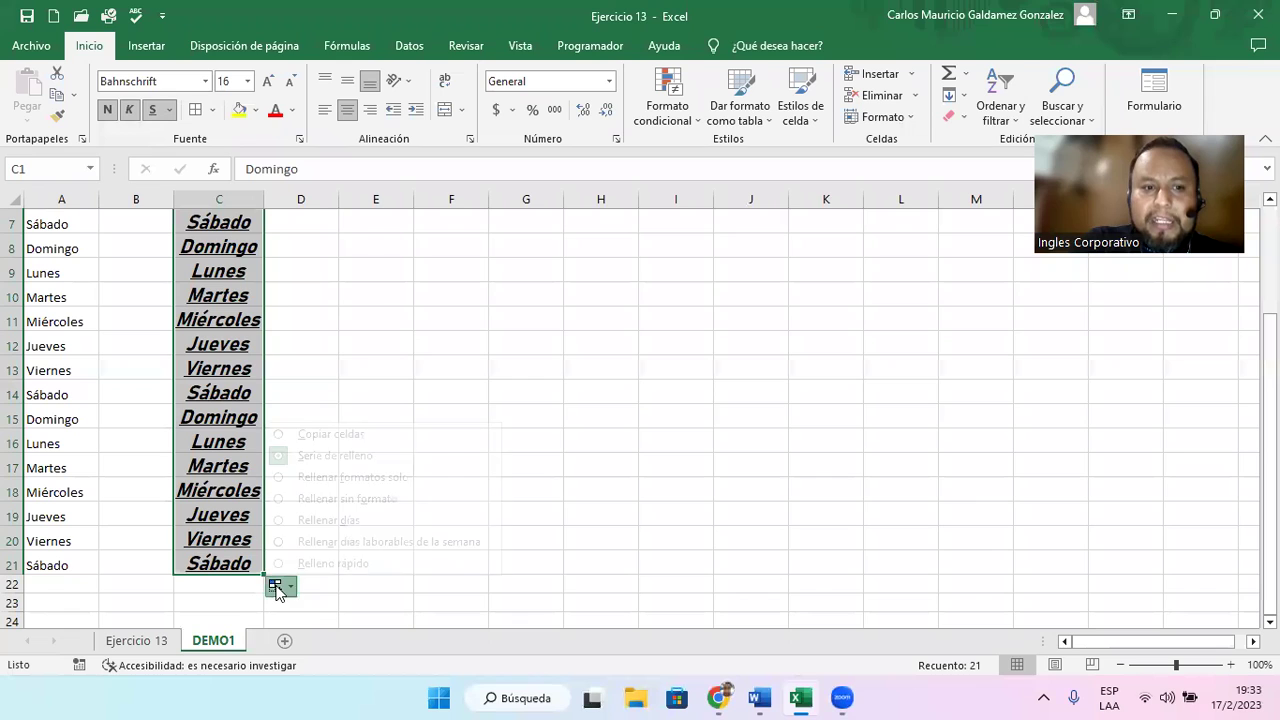
click(331, 434)
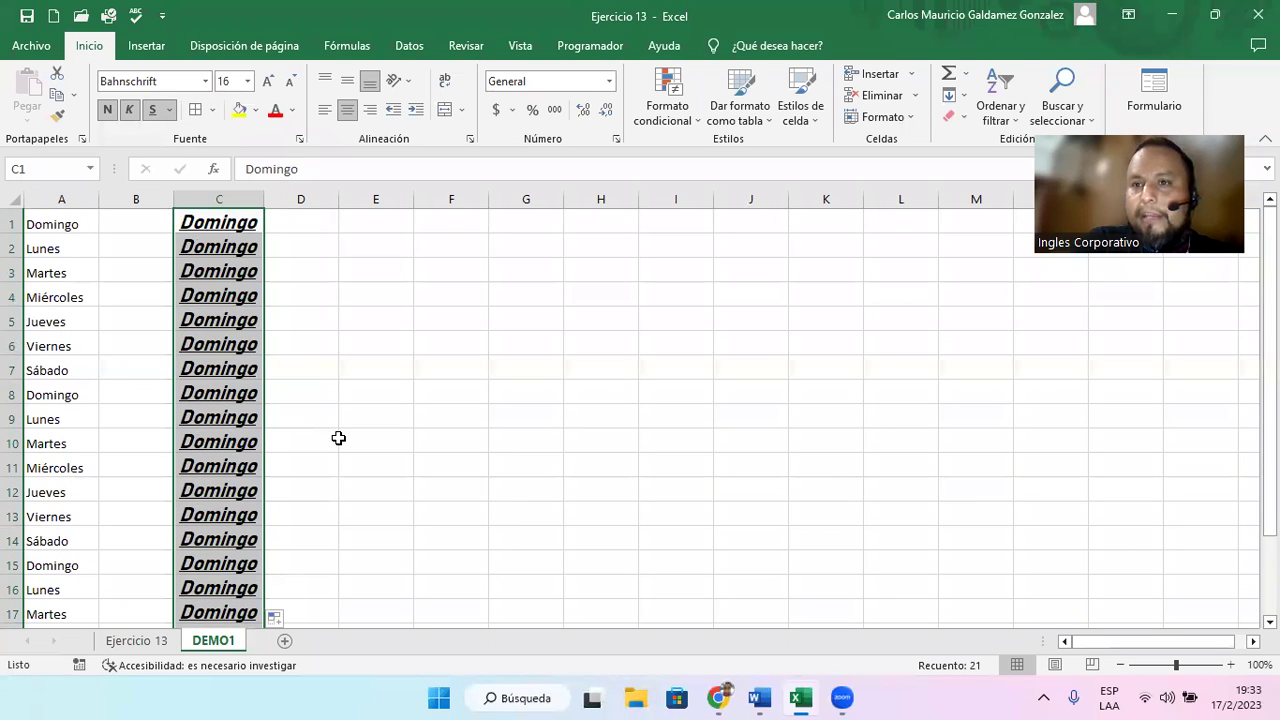
scroll(320, 470, down, 2)
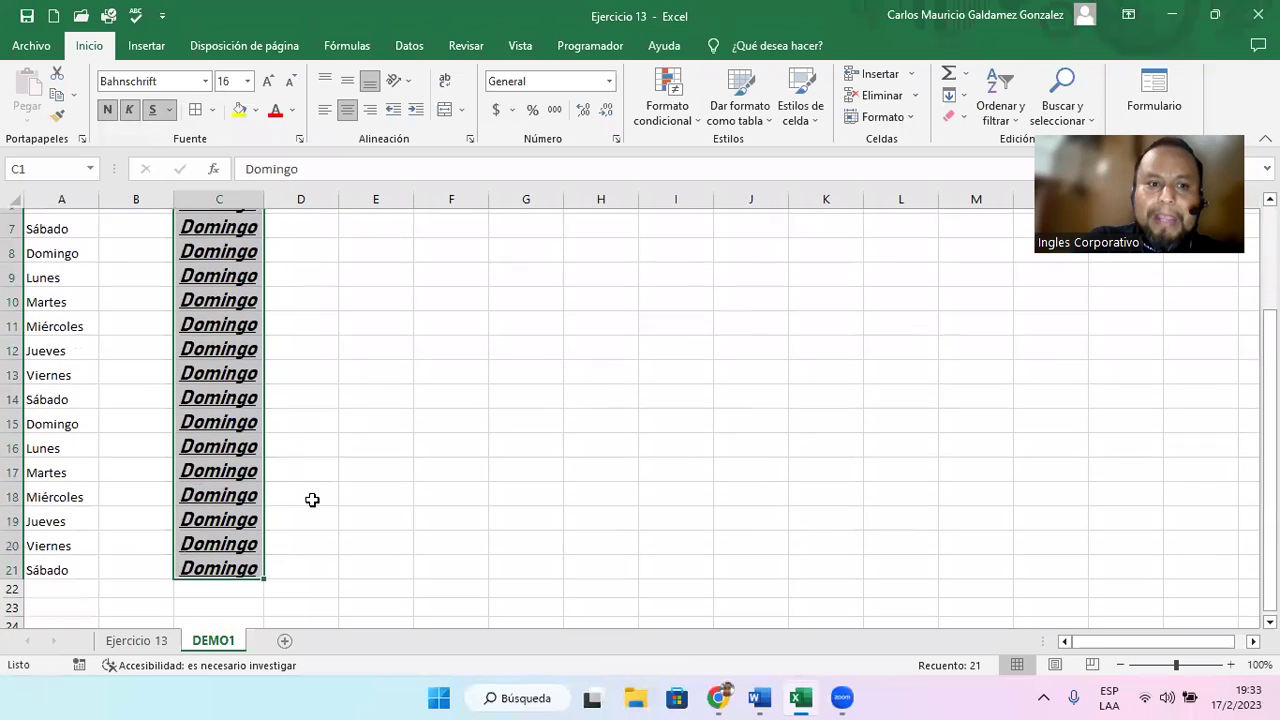
click(288, 587)
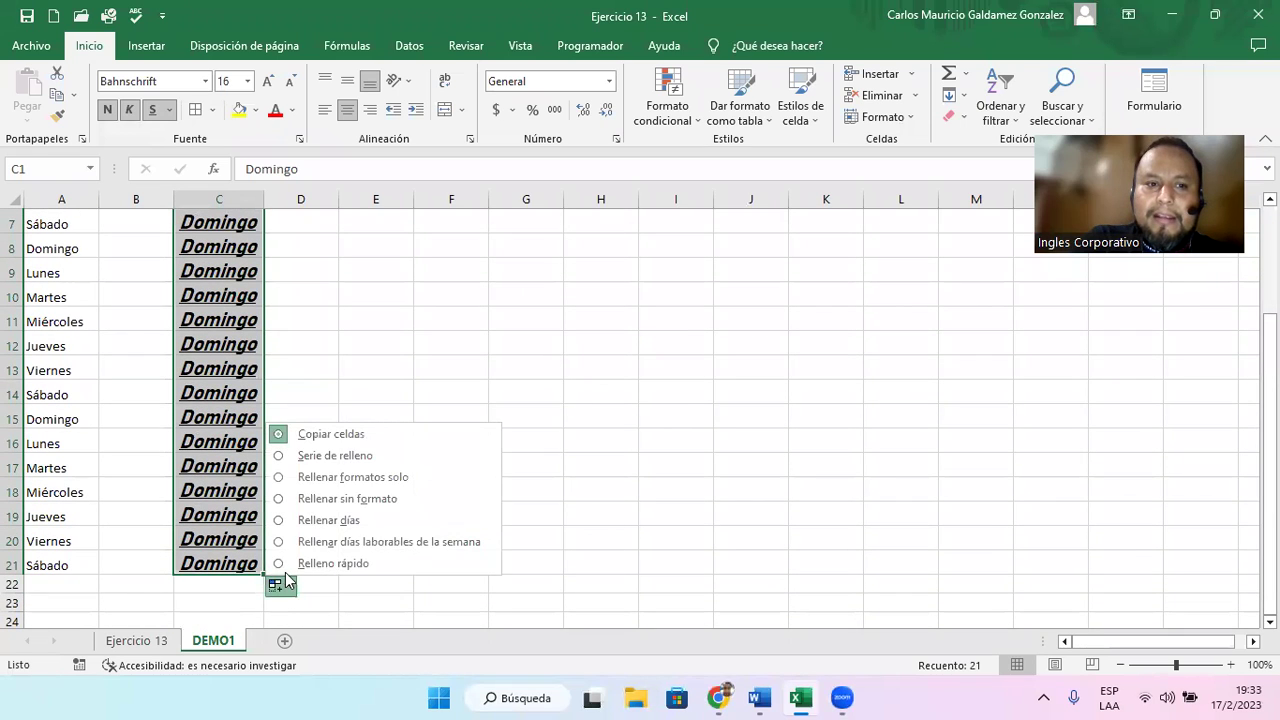
click(345, 480)
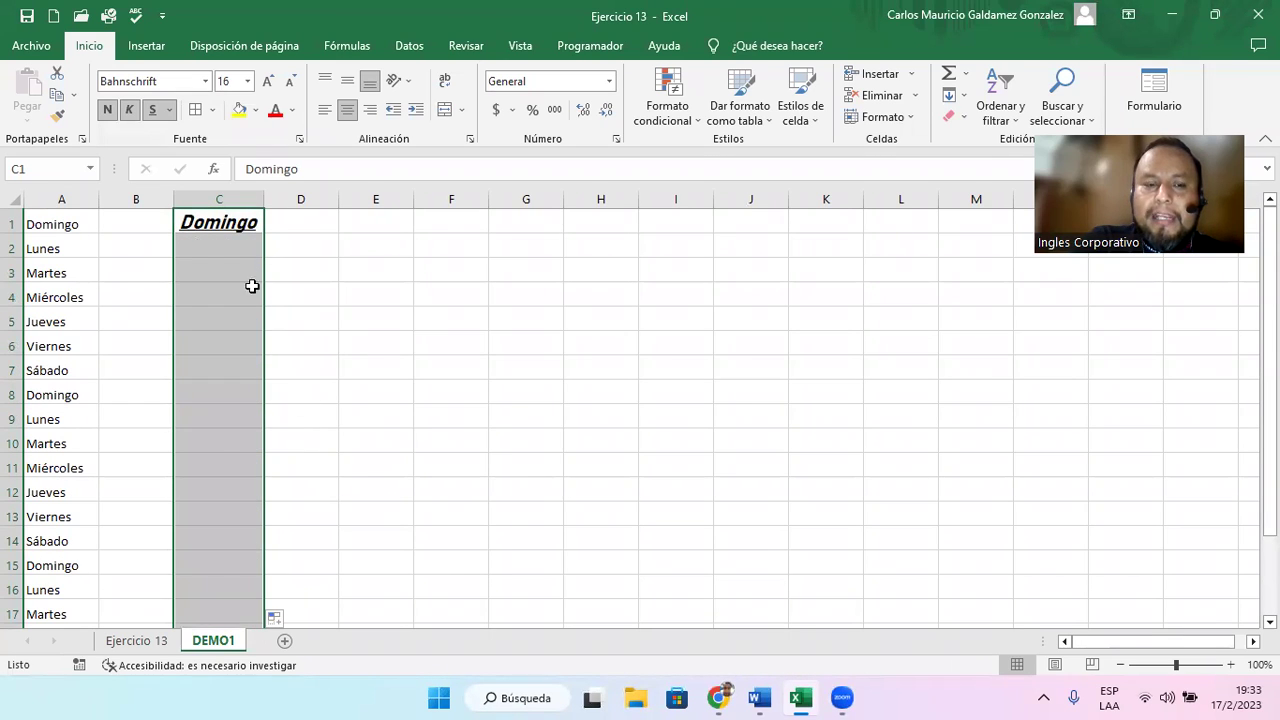
- Enter Hoy, Mañana, Este, Ayer and Oceano in cells C2 to C6 to test the filled formatting
click(208, 221)
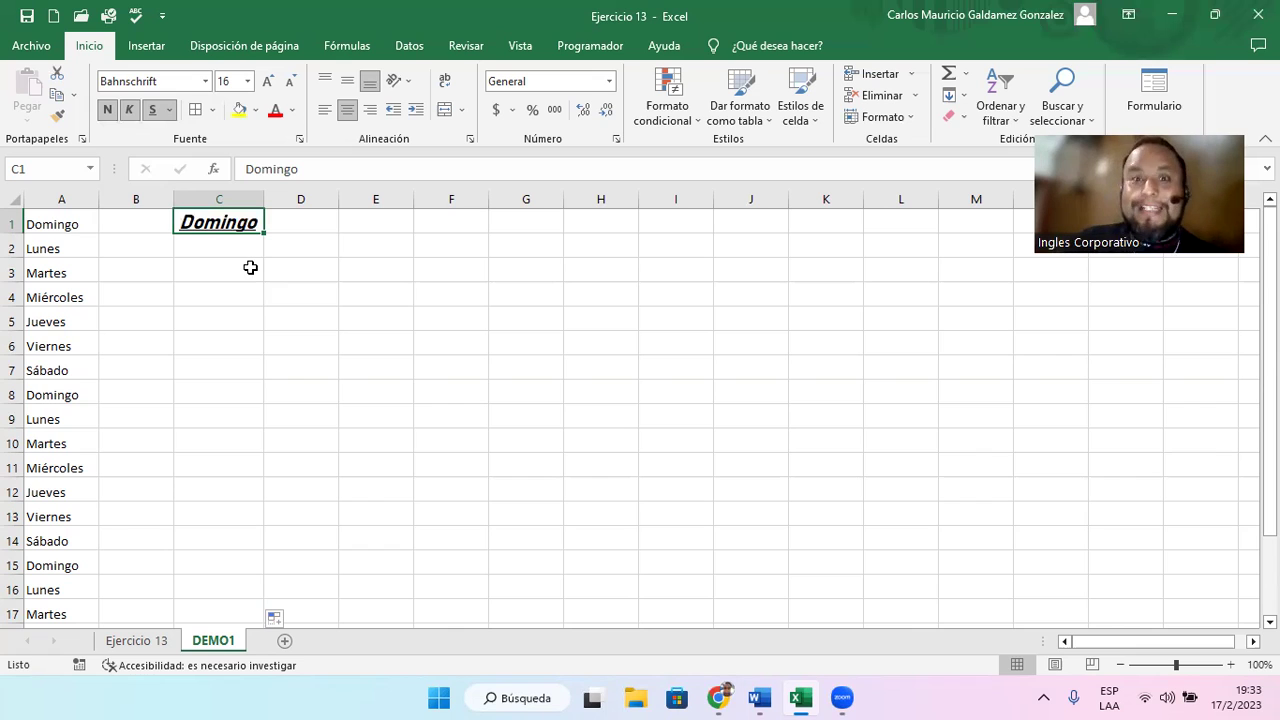
key(Return)
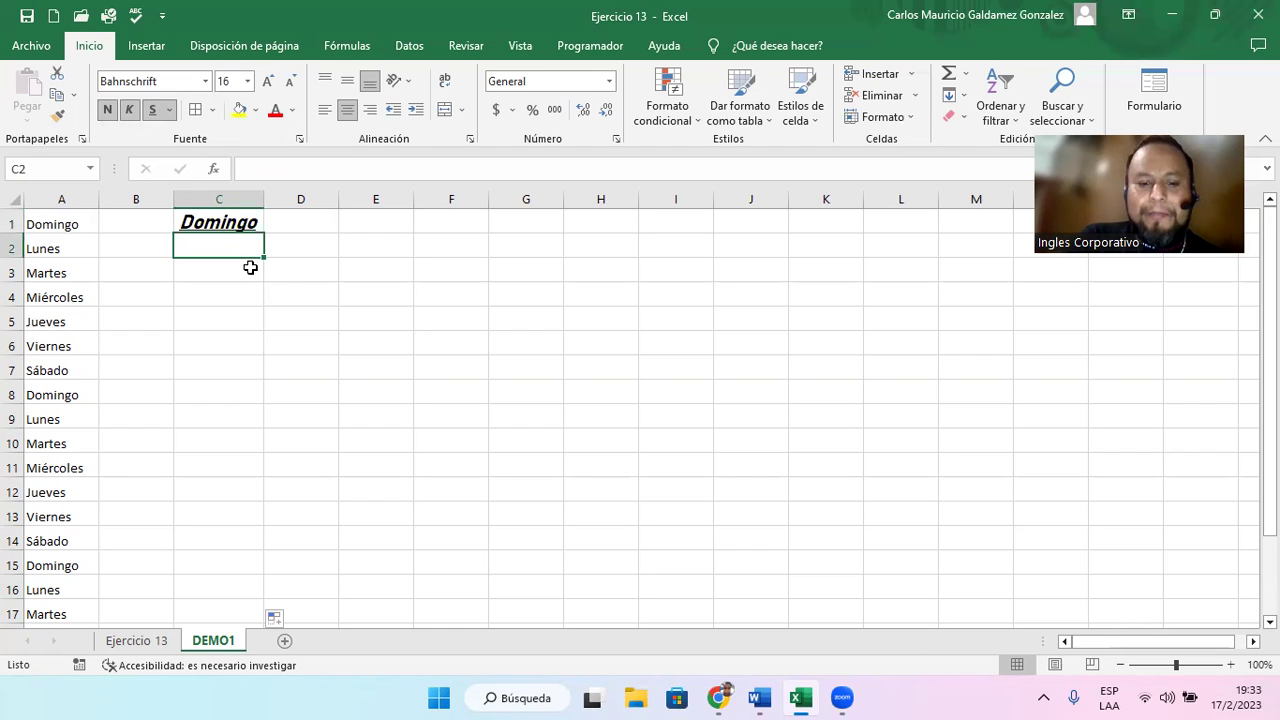
text(Hoy)
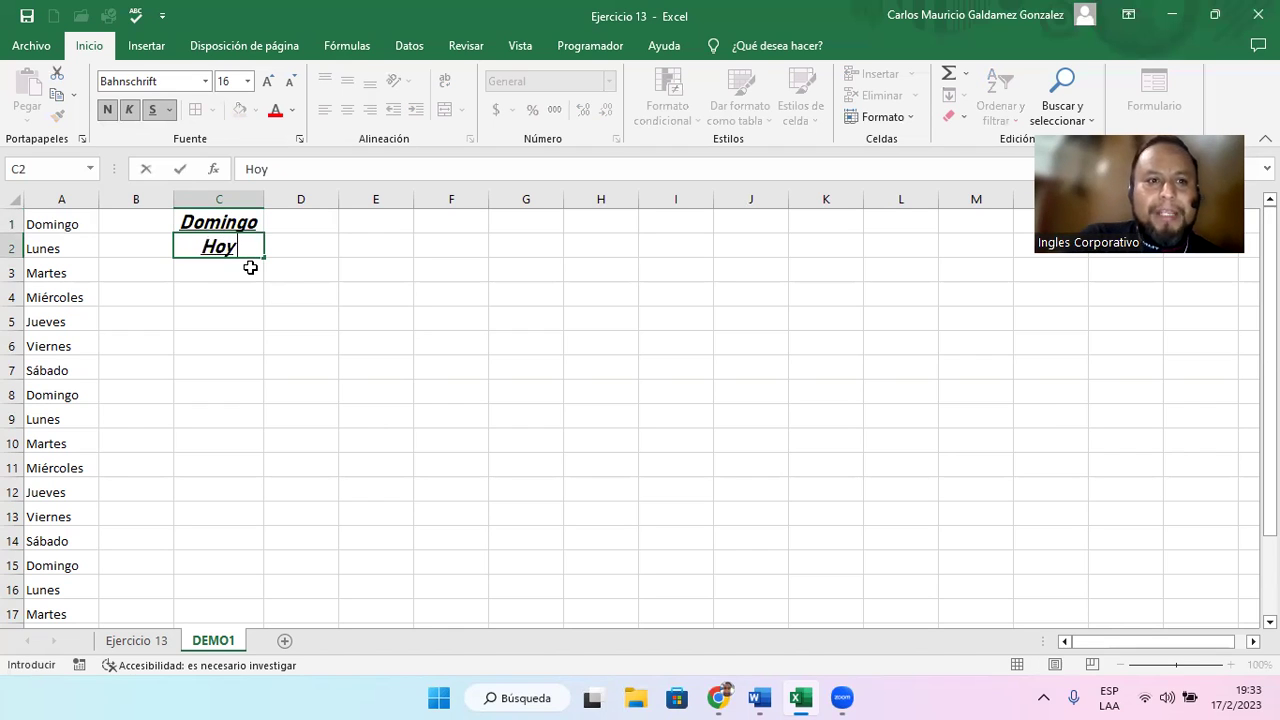
key(Return)
text(Mañana)
key(Return)
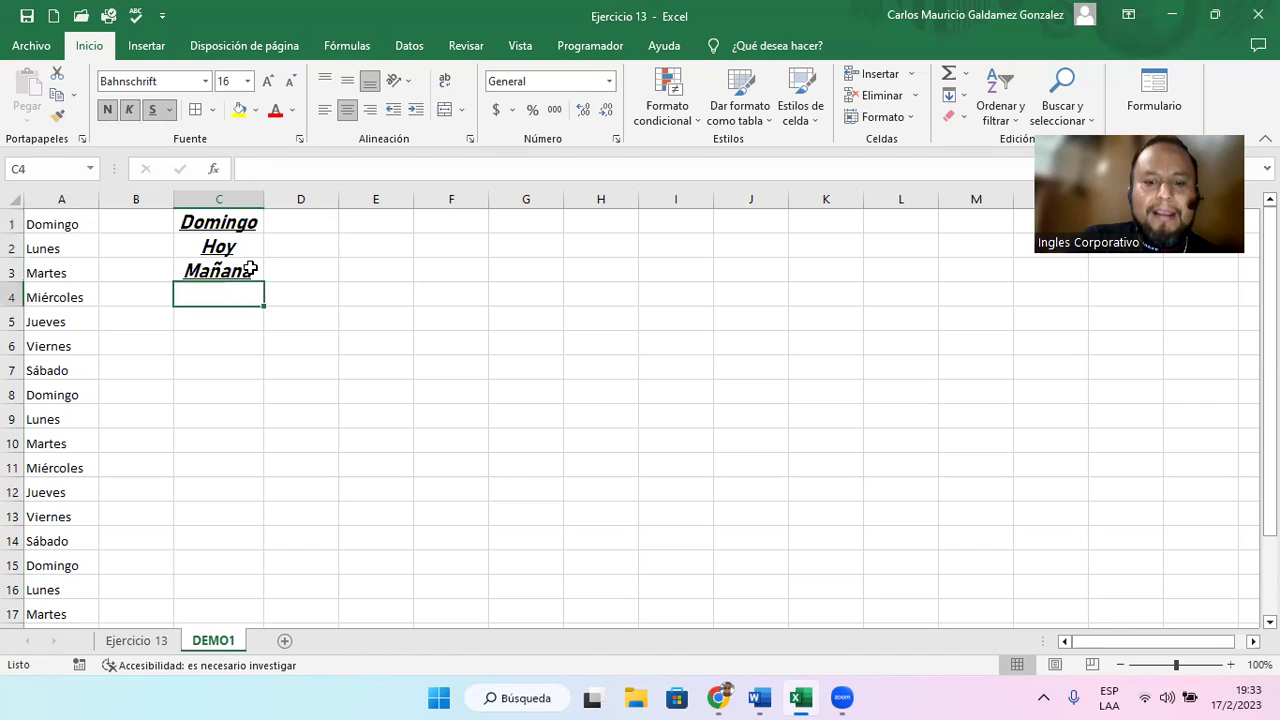
text(Este)
key(Return)
text(Ayer)
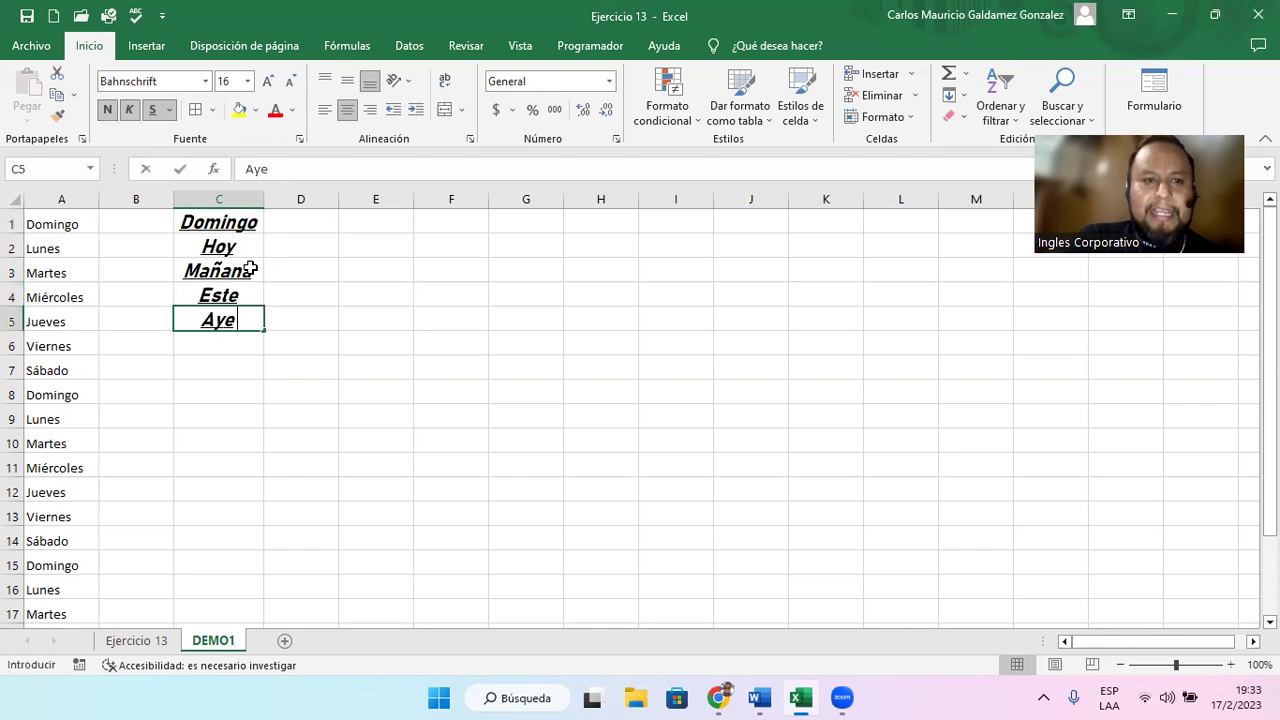
key(Return)
text(Ocena)
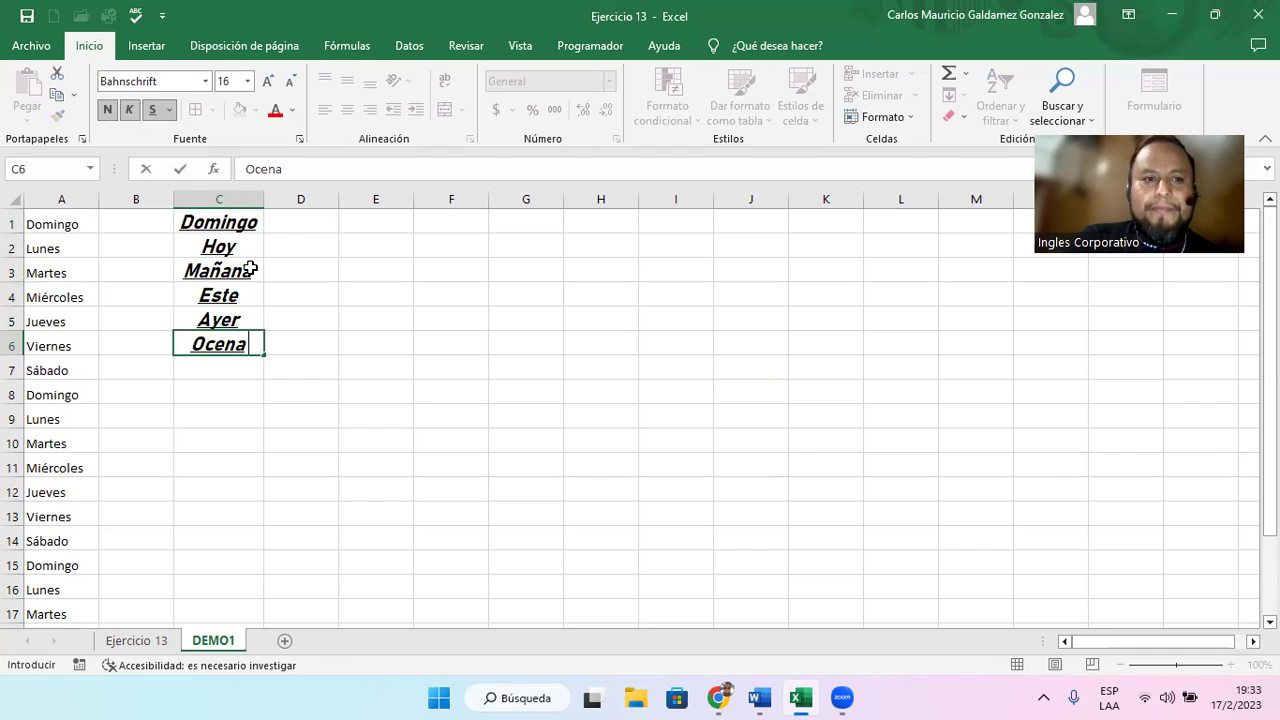
key(BackSpace)
key(BackSpace)
text(ano)
key(Return)
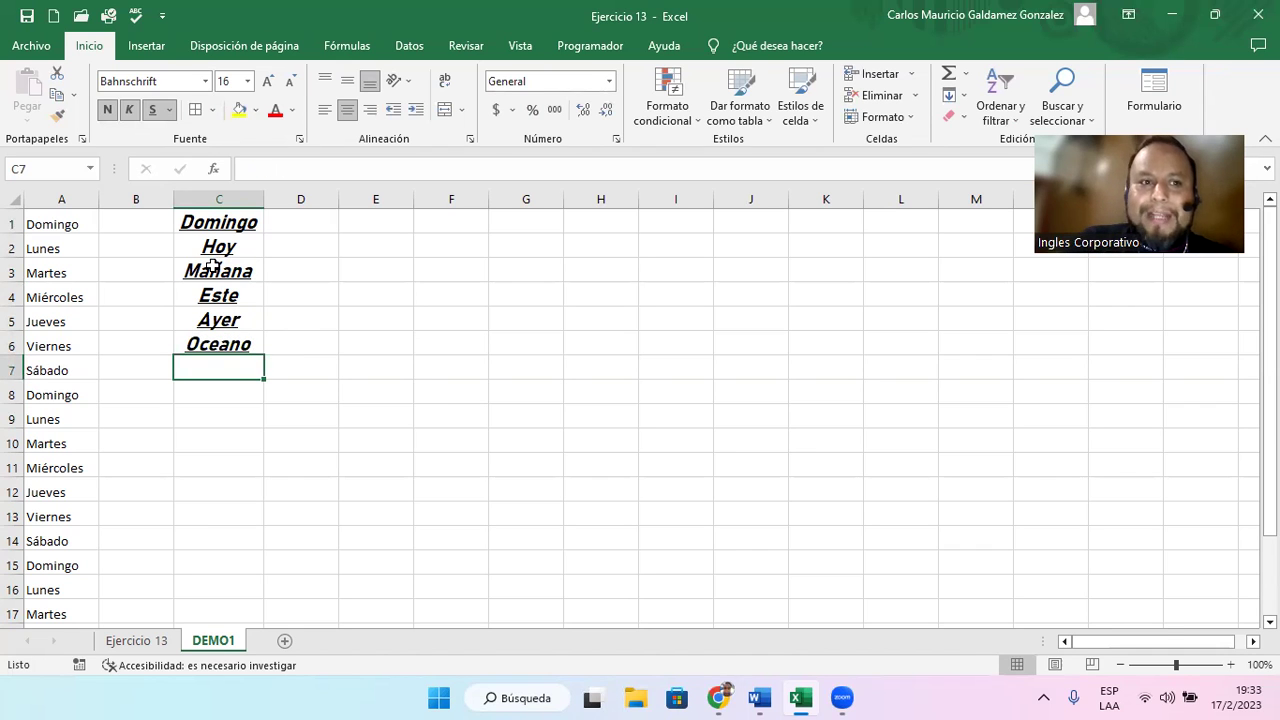
- Undo the test words in C2:C6 and the format-only fill, leaving only Domingo in C1
click(210, 224)
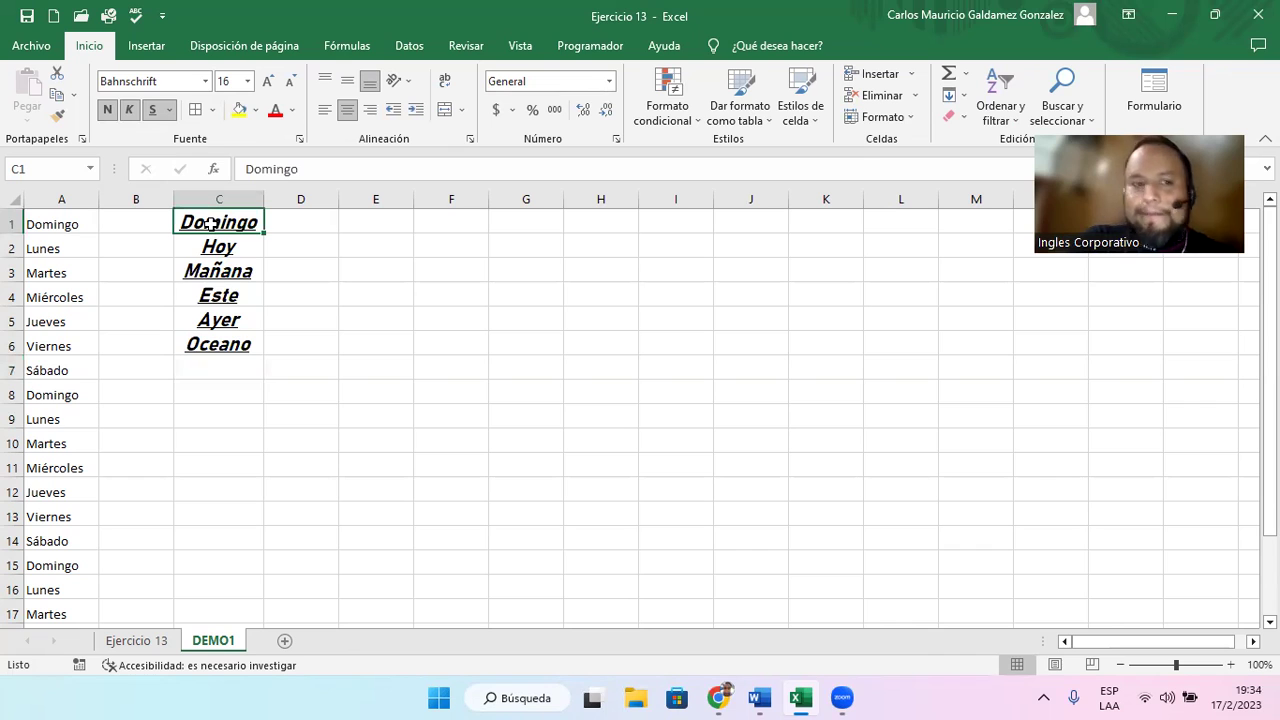
key(ctrl+z)
key(ctrl+z)
key(ctrl+z)
key(ctrl+z)
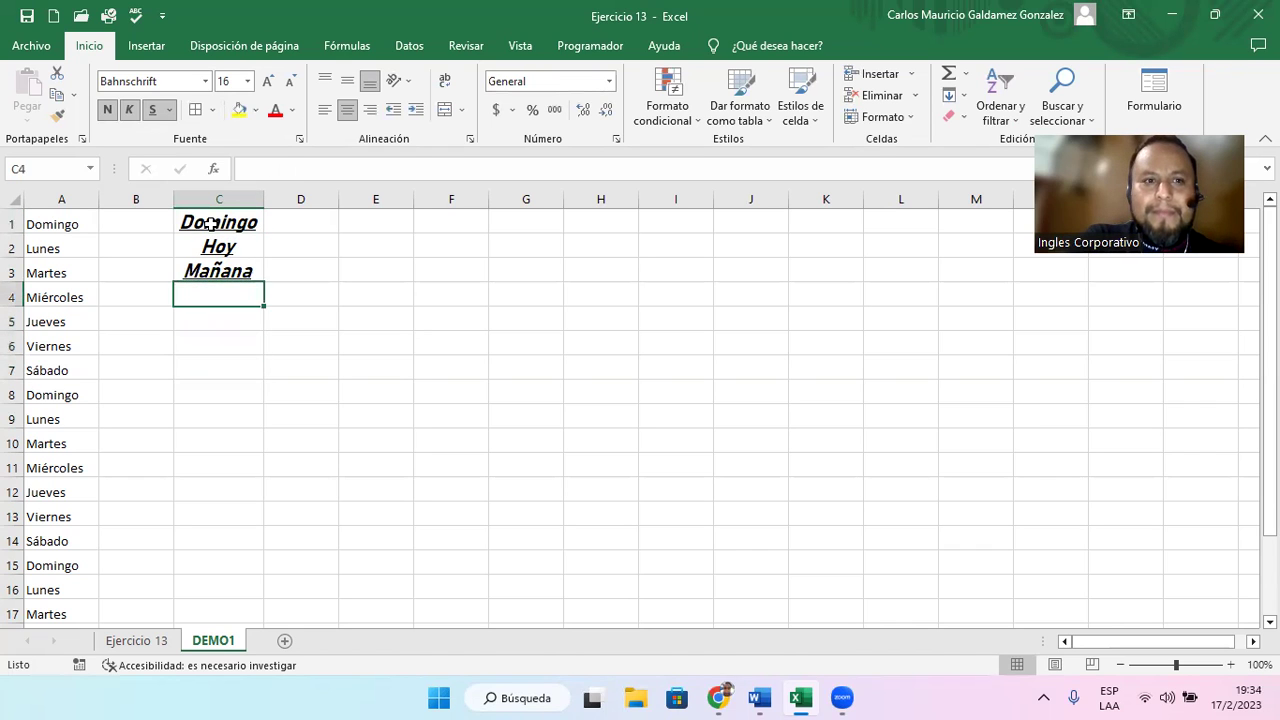
key(ctrl+z)
key(ctrl+z)
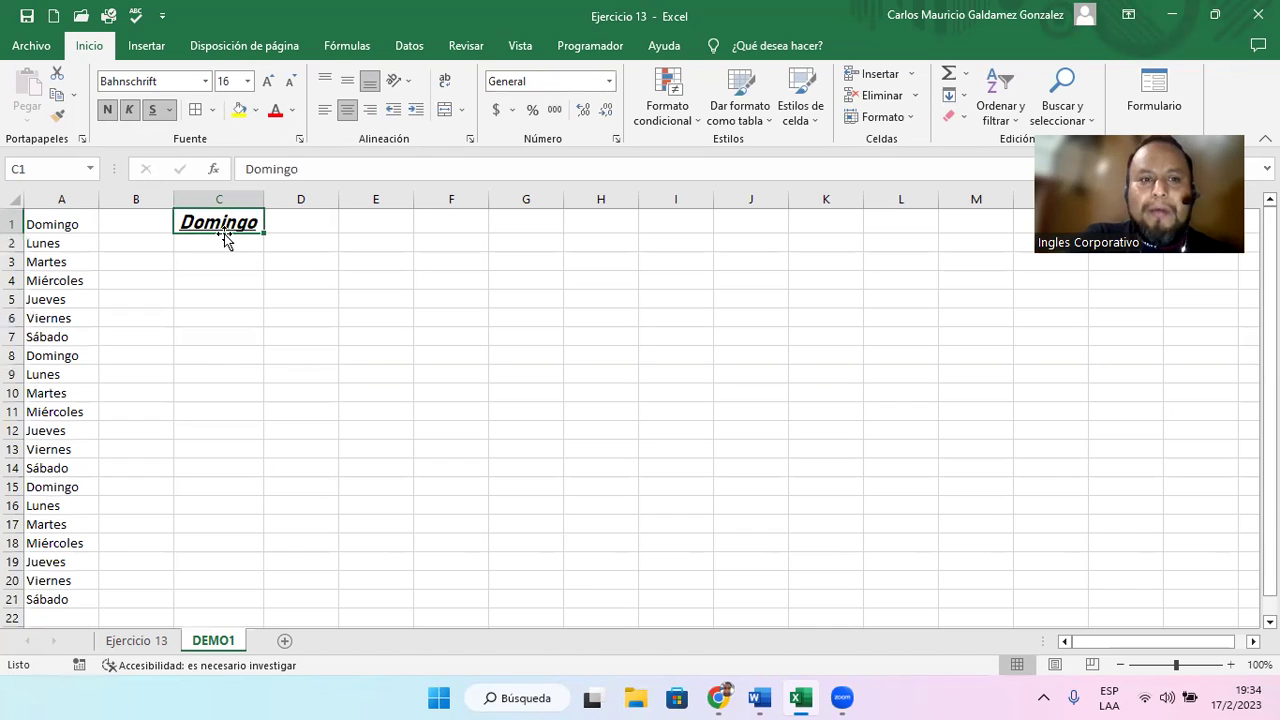
- Autofill the weekday series from C1 down to C21 and switch it to Rellenar sin formato
drag(264, 234, 205, 588)
scroll(271, 531, down, 3)
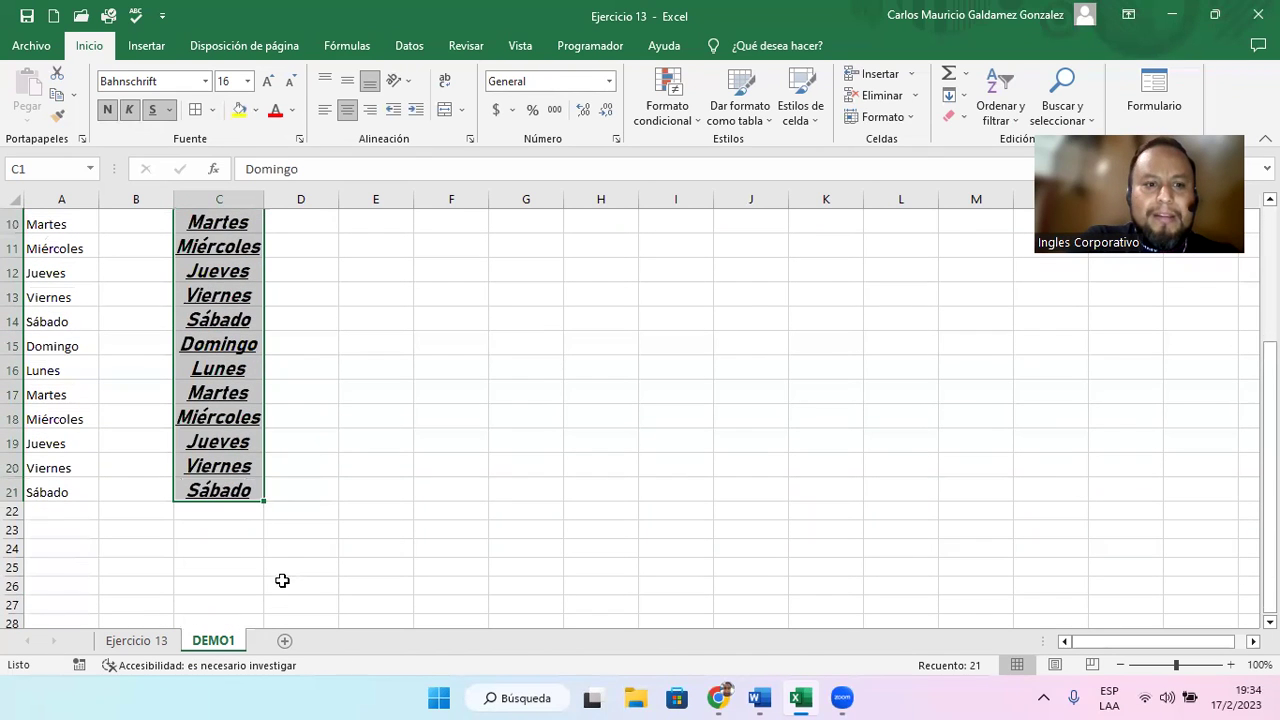
click(279, 515)
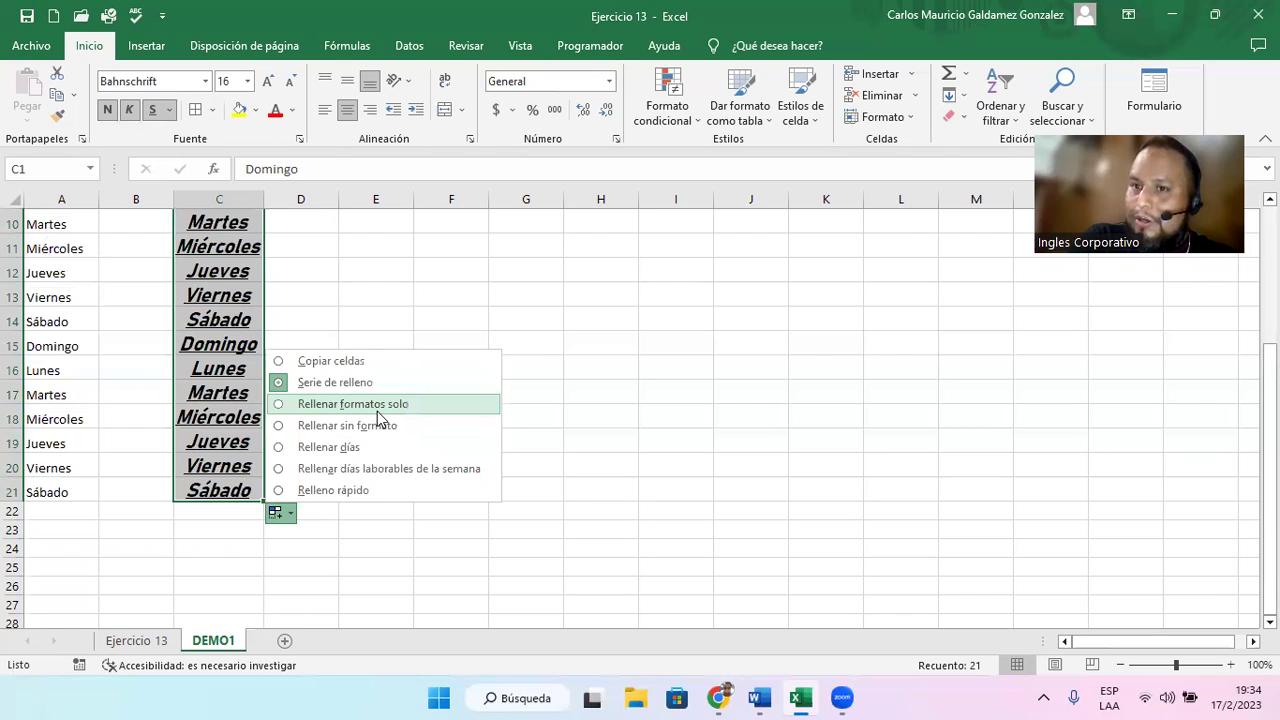
click(310, 426)
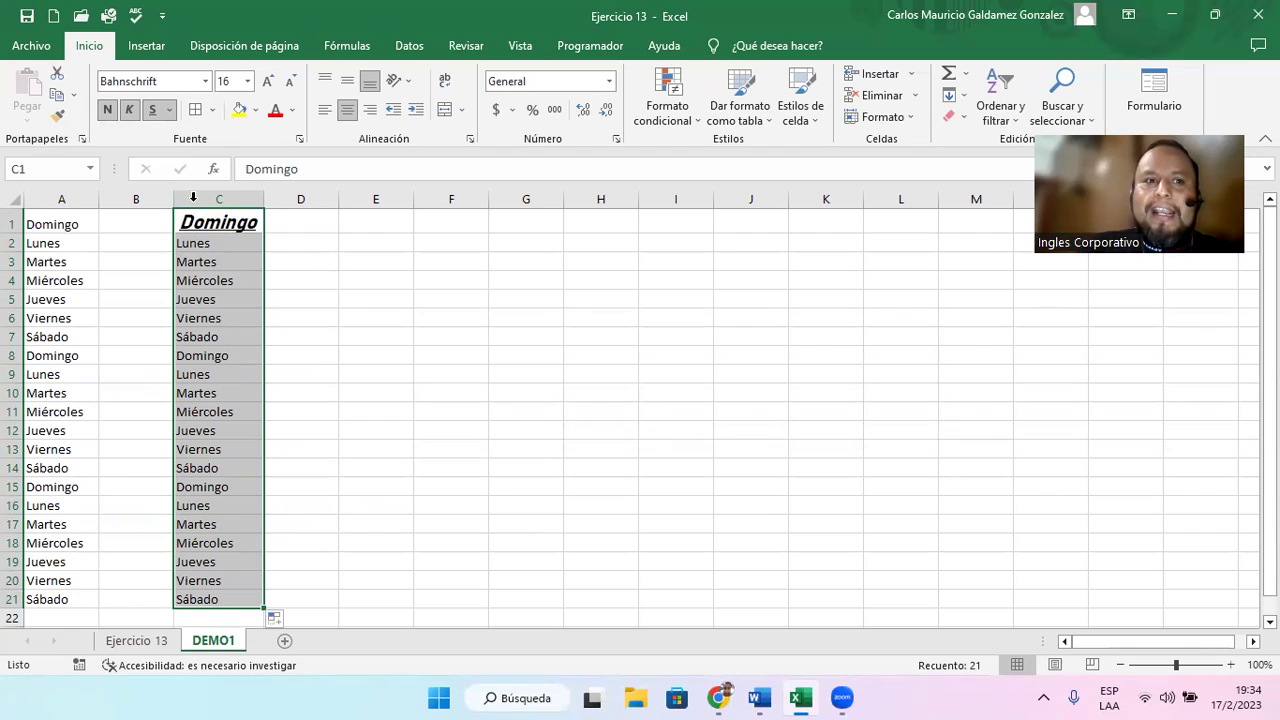
- Compare the font formatting of Domingo in C1 with that of Lunes in C2
click(207, 226)
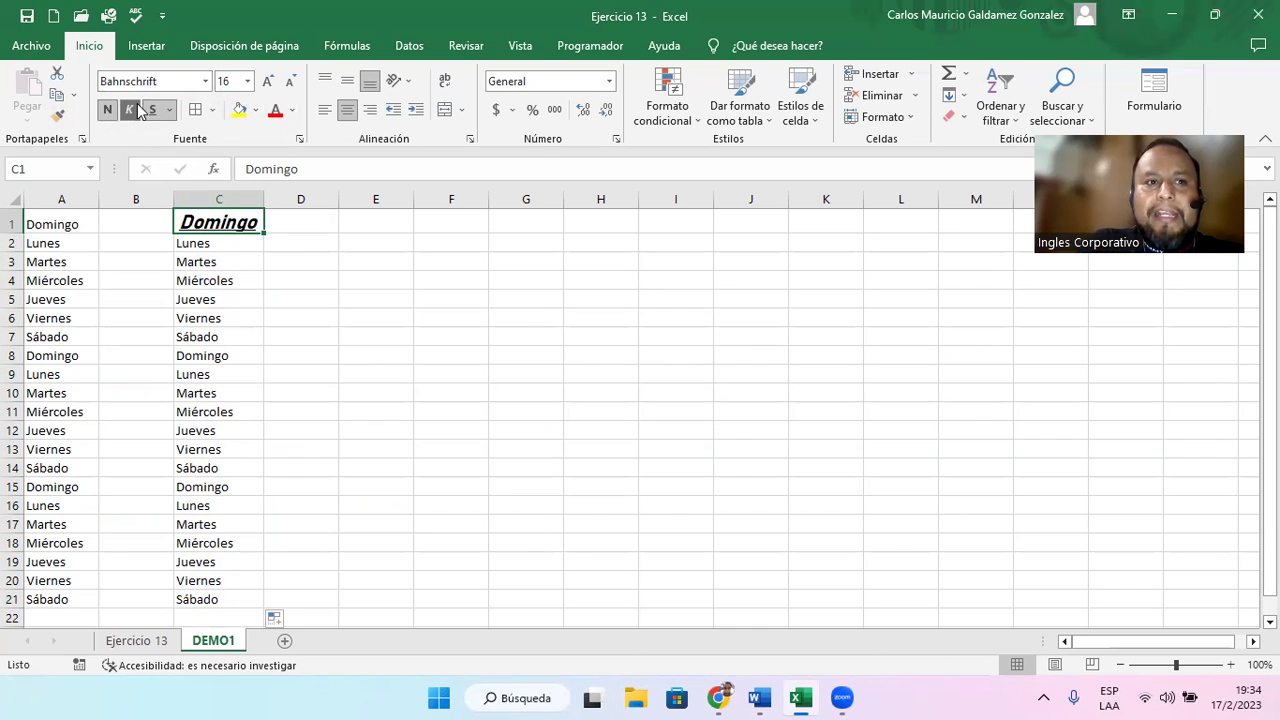
click(185, 241)
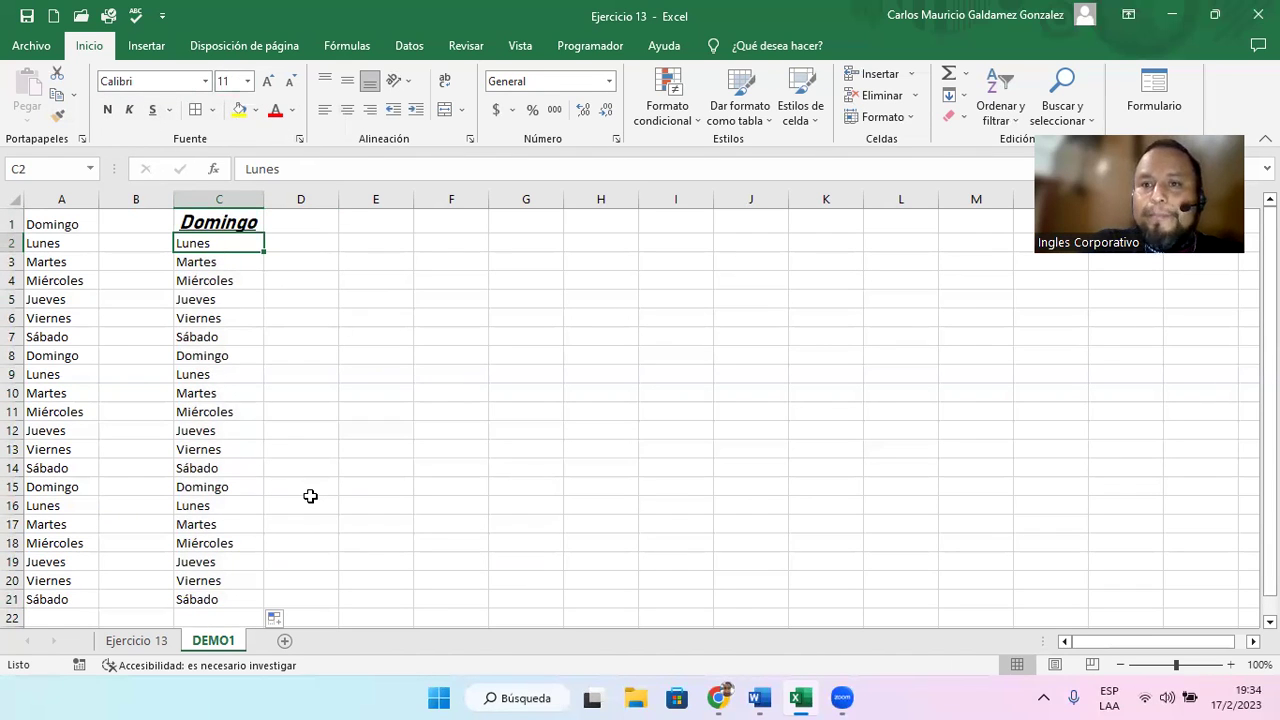
click(228, 221)
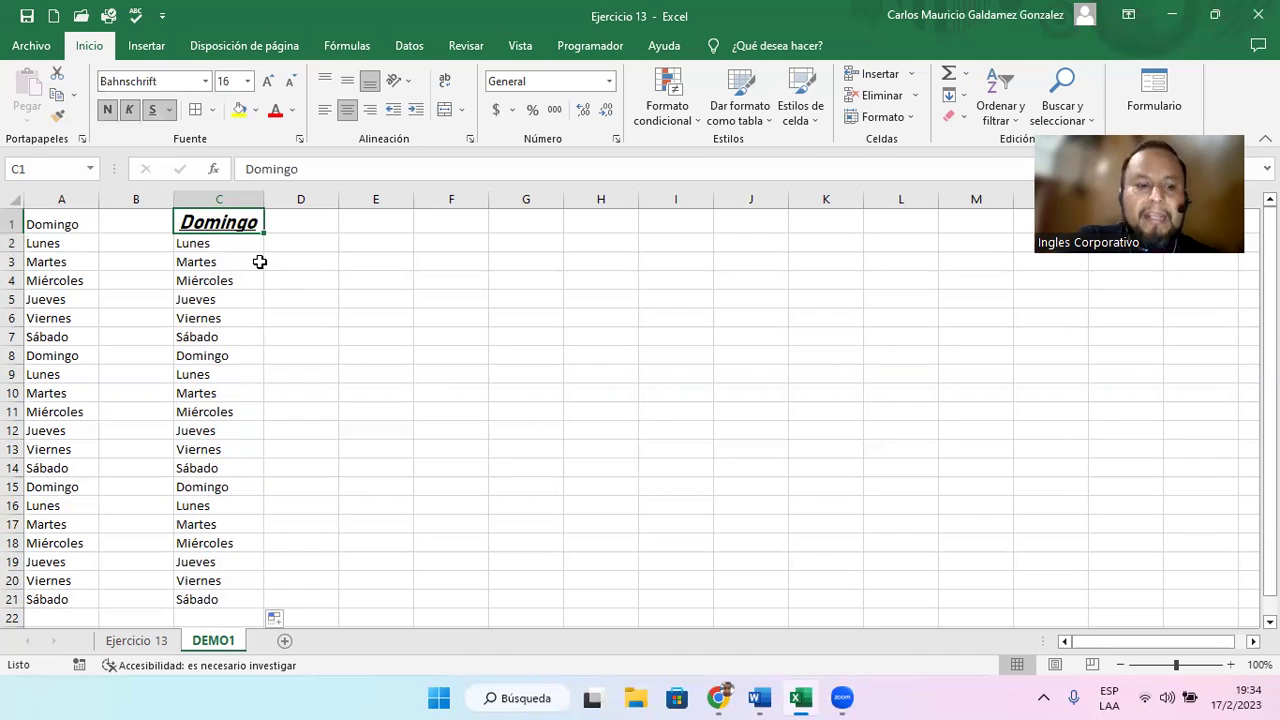
- Undo the unformatted weekday fill below C1
key(ctrl+z)
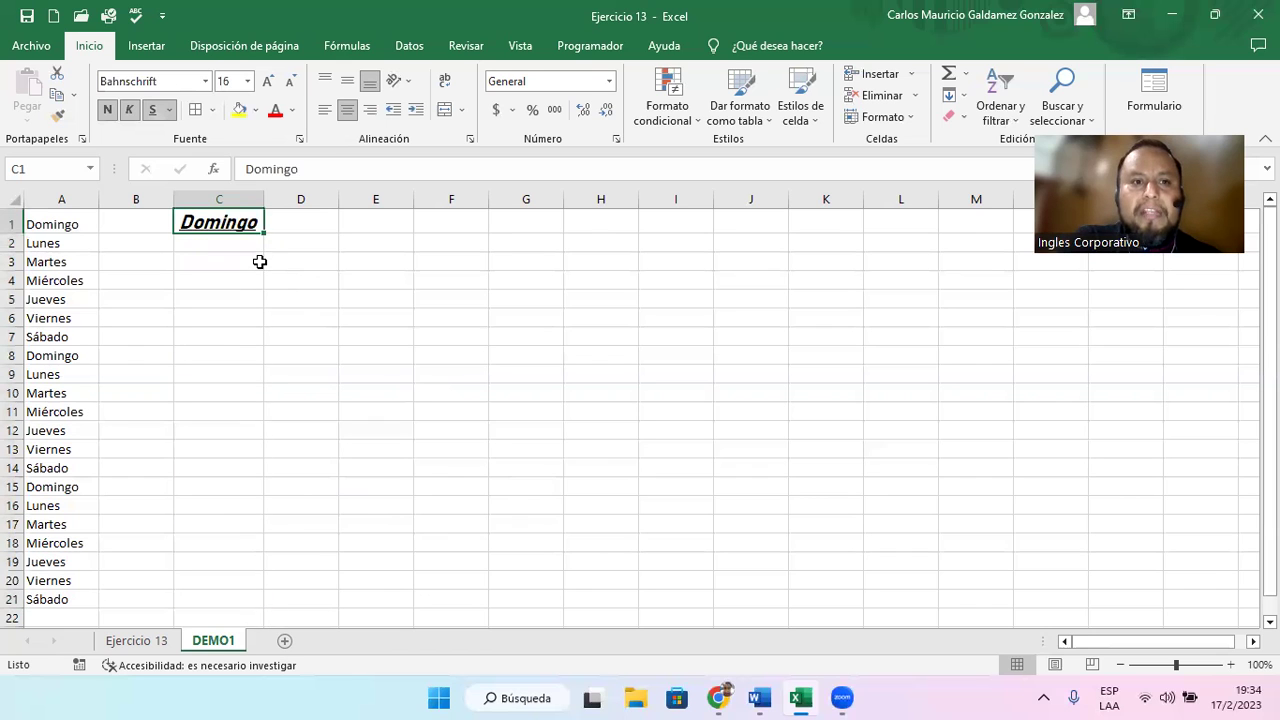
key(ctrl+z)
key(ctrl+y)
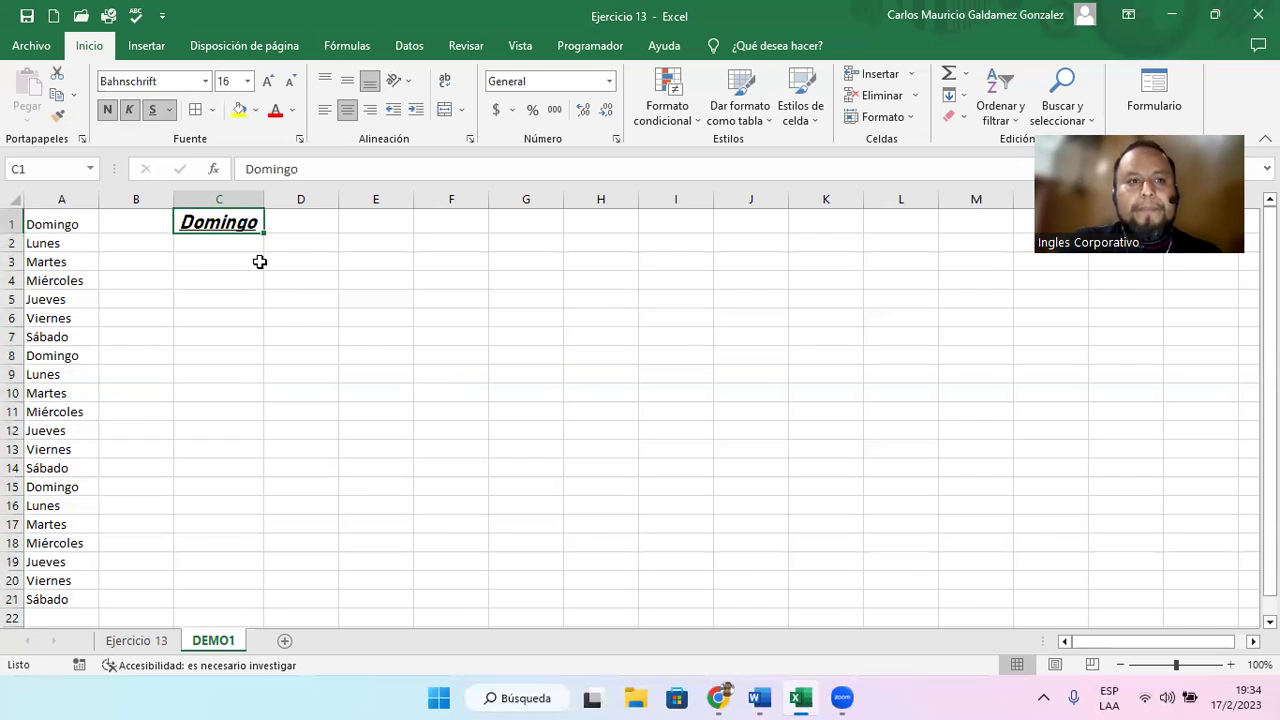
- Autofill column C again from C1 to C21 and set the fill option to Rellenar días
drag(255, 243, 257, 568)
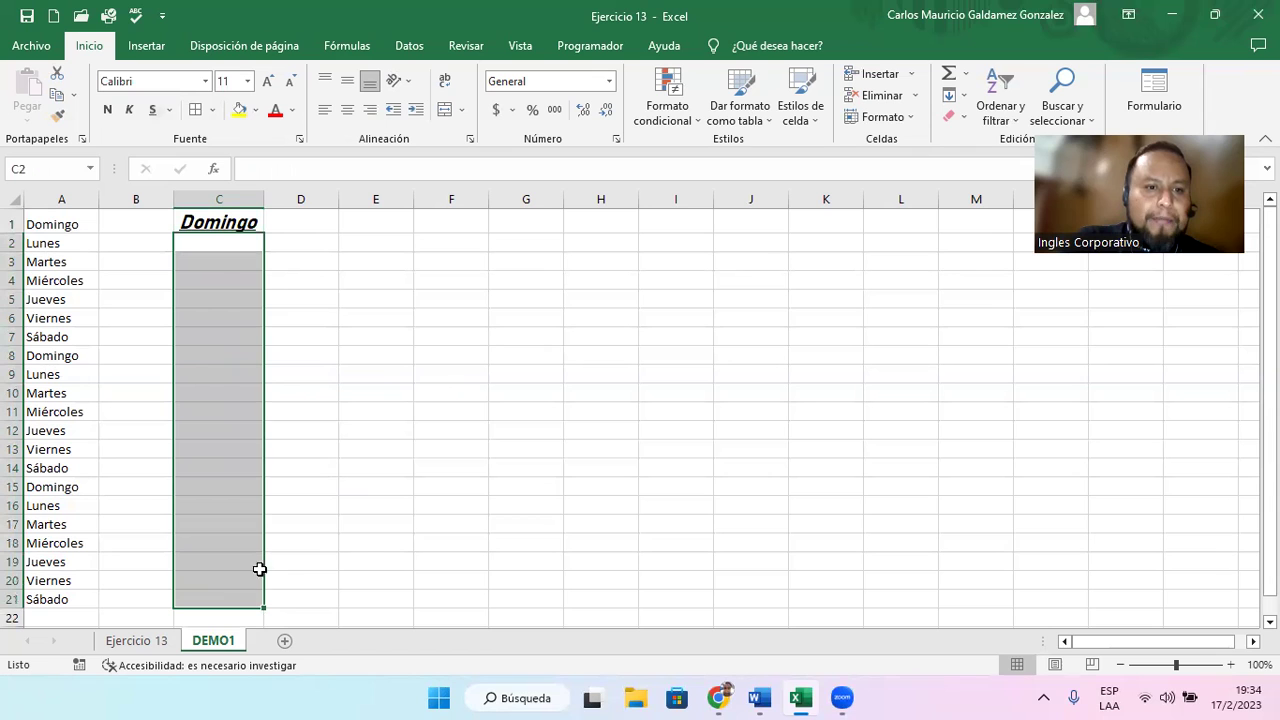
drag(233, 223, 220, 356)
click(233, 224)
drag(263, 232, 263, 605)
scroll(297, 565, down, 2)
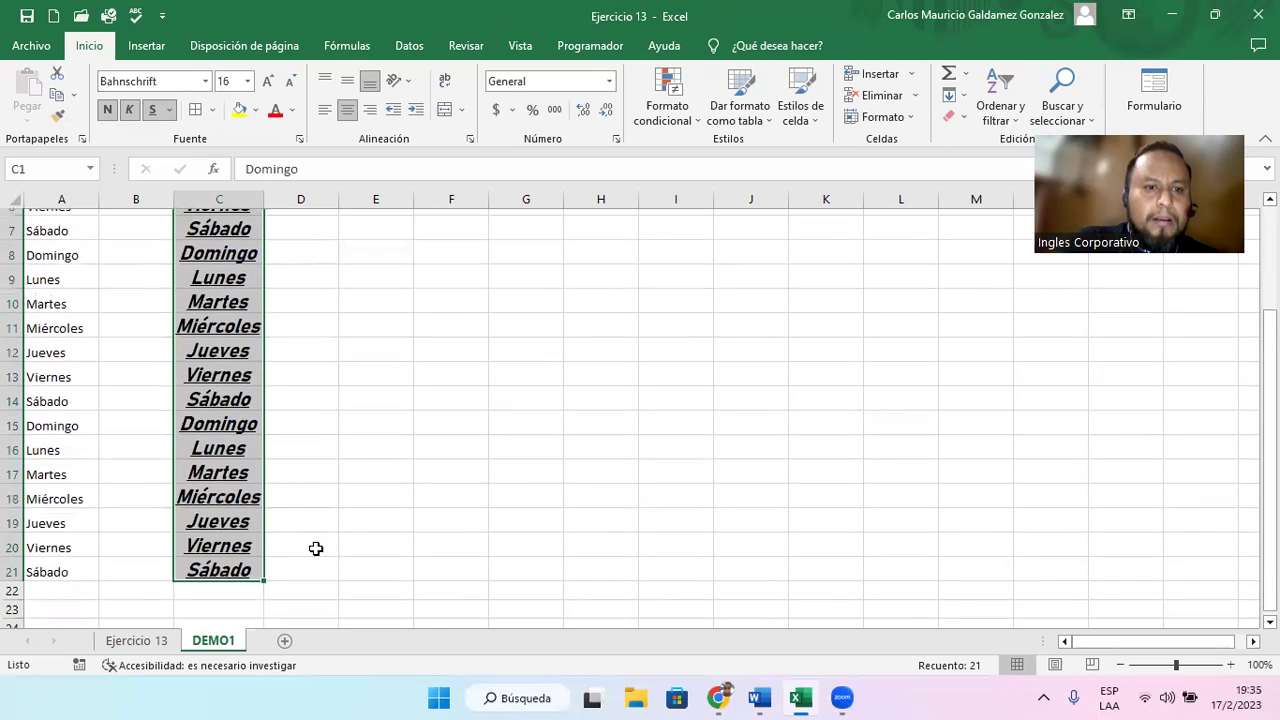
click(280, 585)
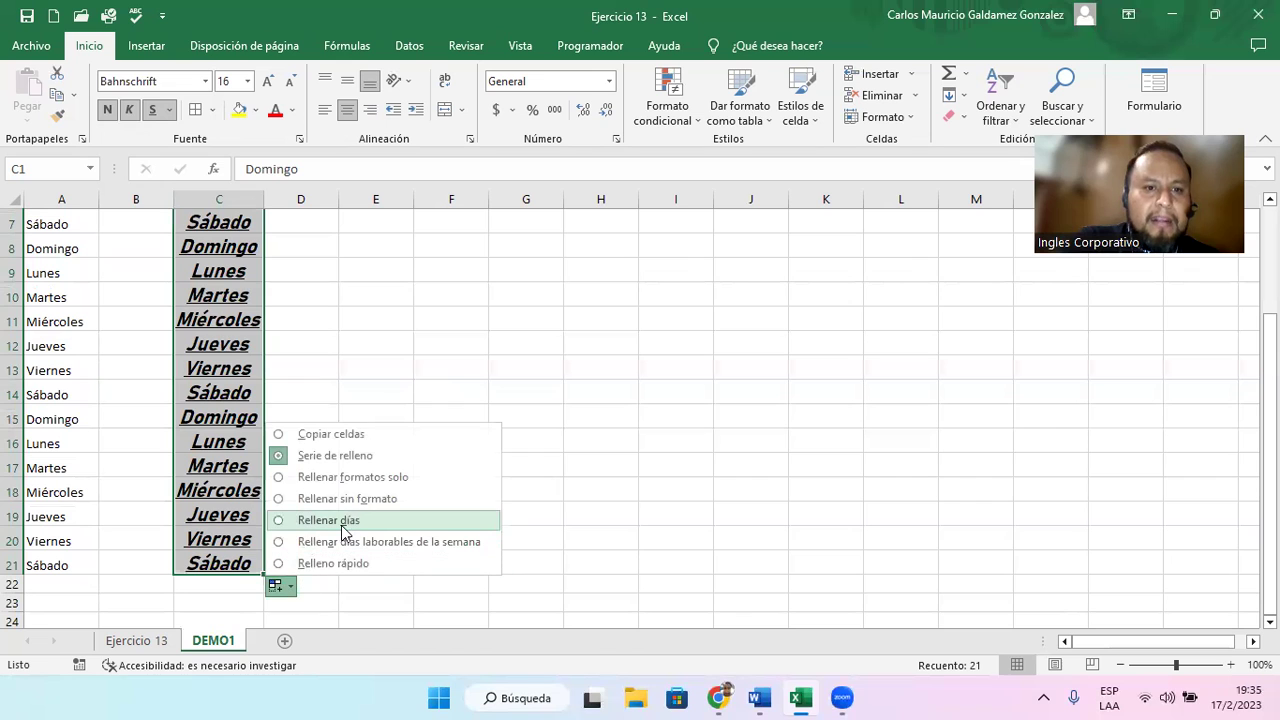
click(330, 520)
scroll(359, 524, up, 2)
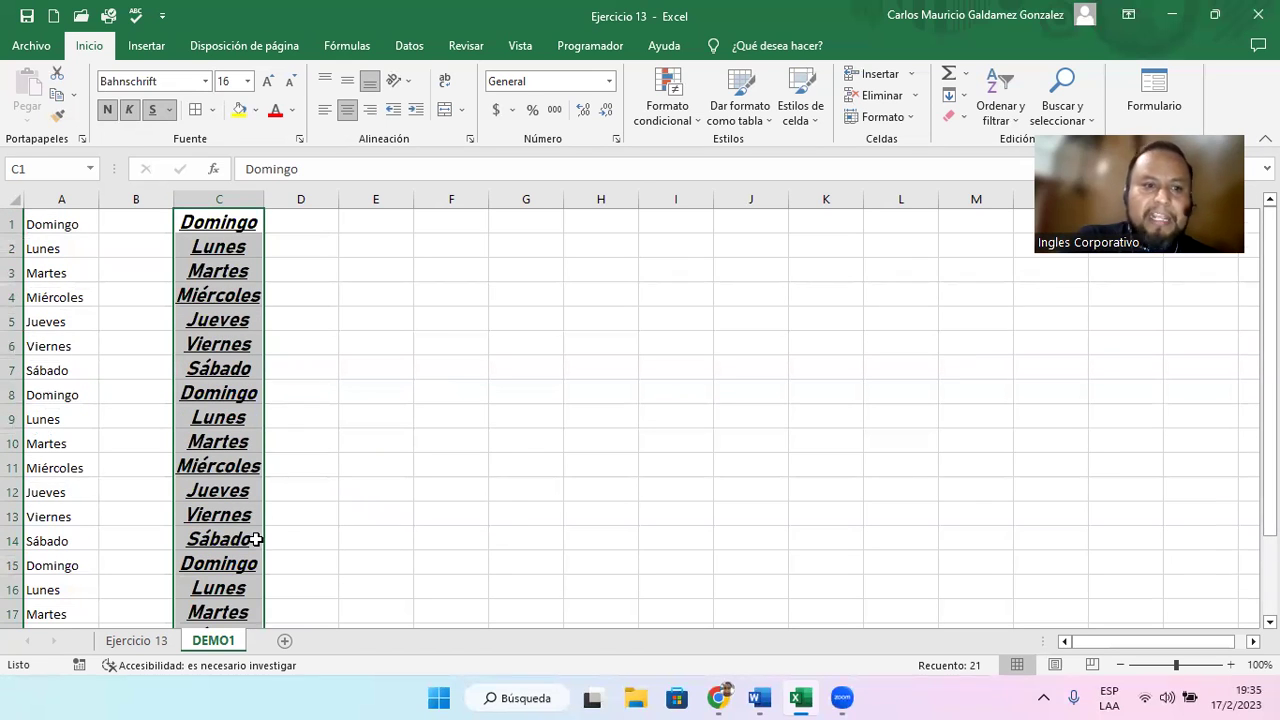
- Undo the Rellenar días fill in column C back to the single Domingo in C1
scroll(254, 552, down, 3)
click(283, 516)
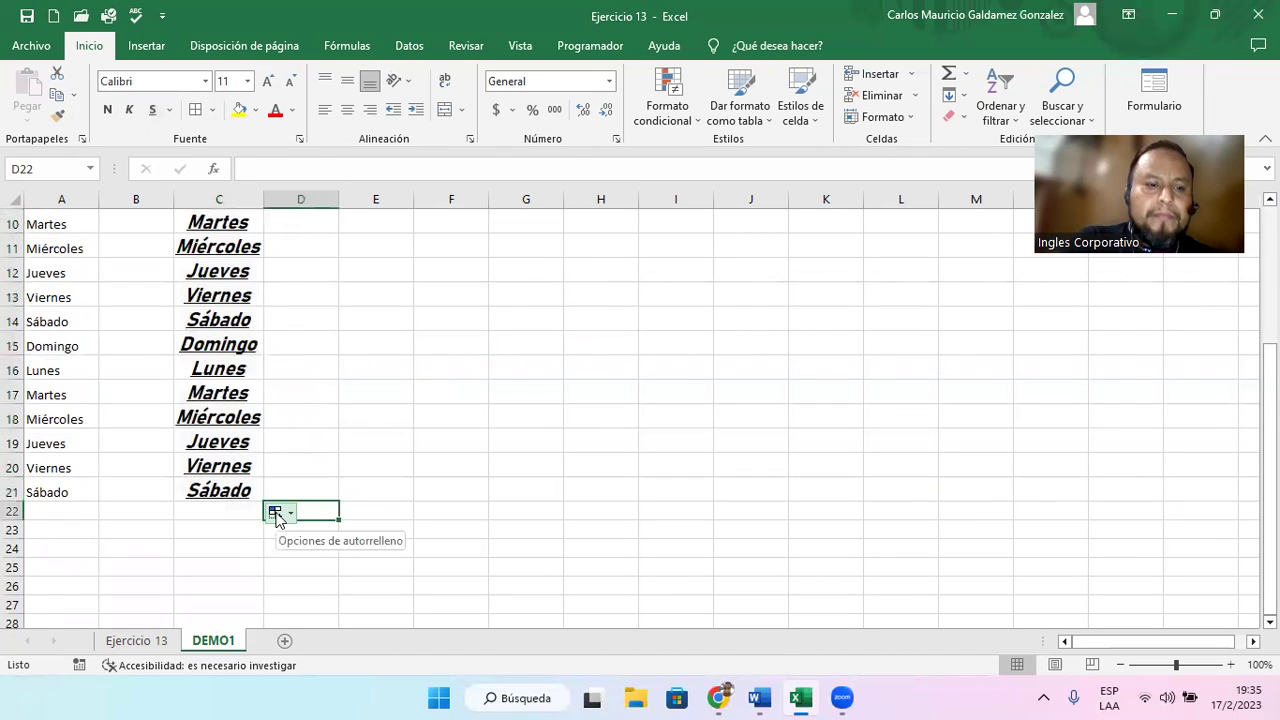
key(ctrl+z)
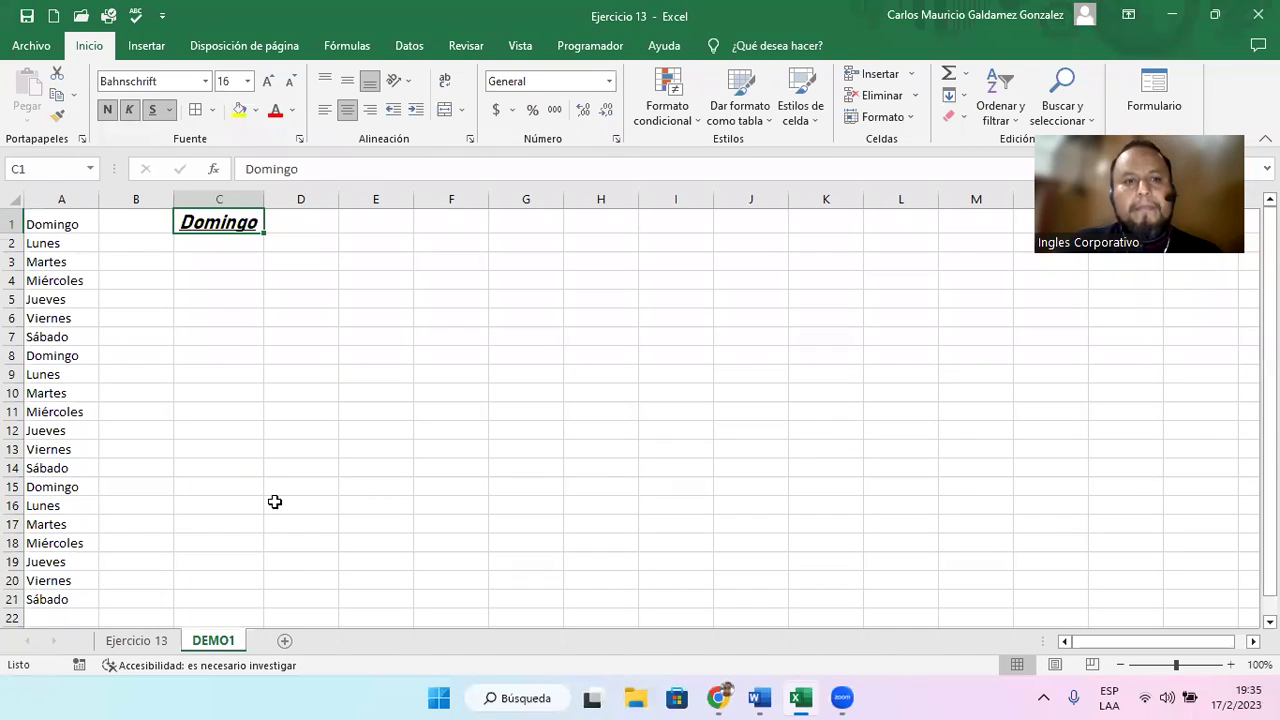
key(ctrl+y)
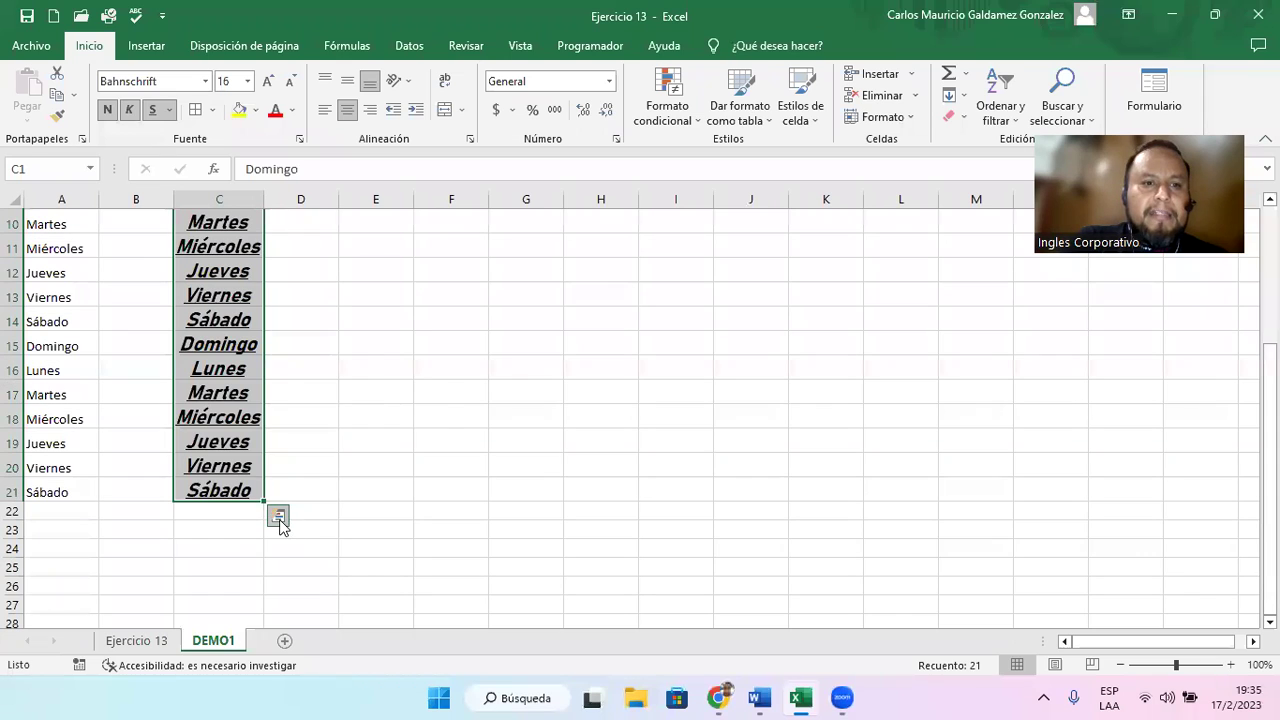
click(279, 518)
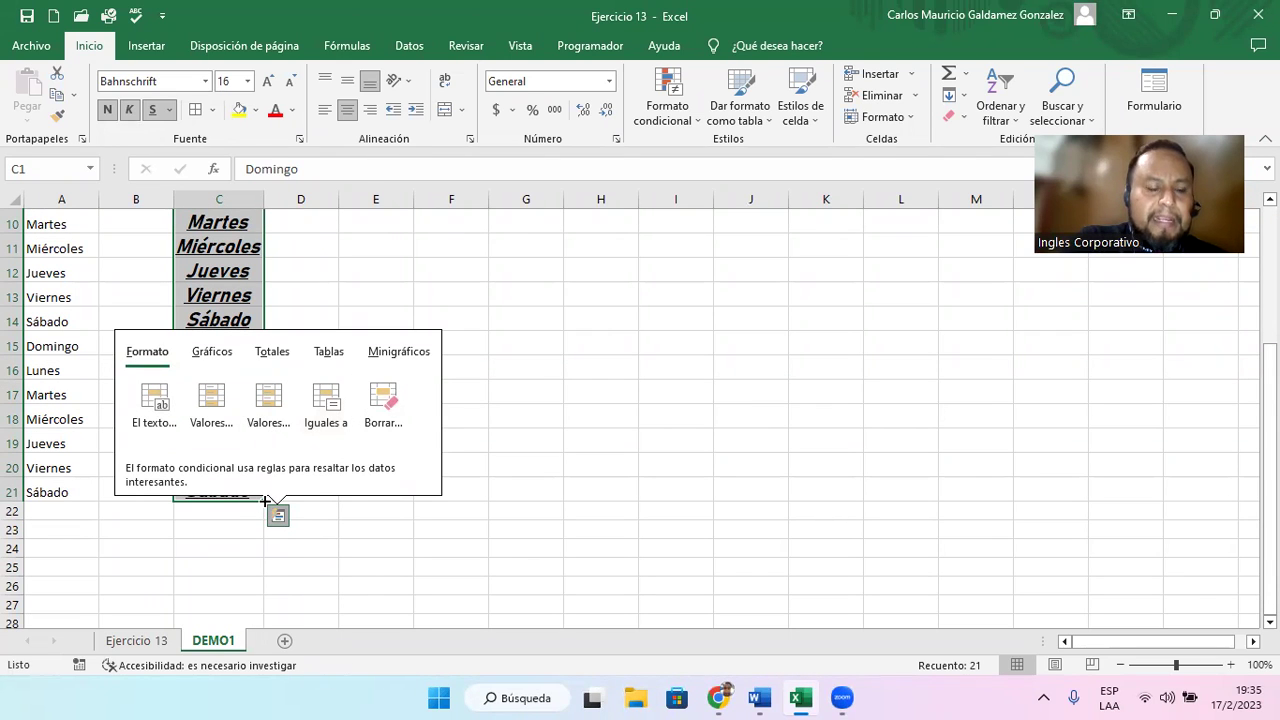
click(343, 541)
key(ctrl+z)
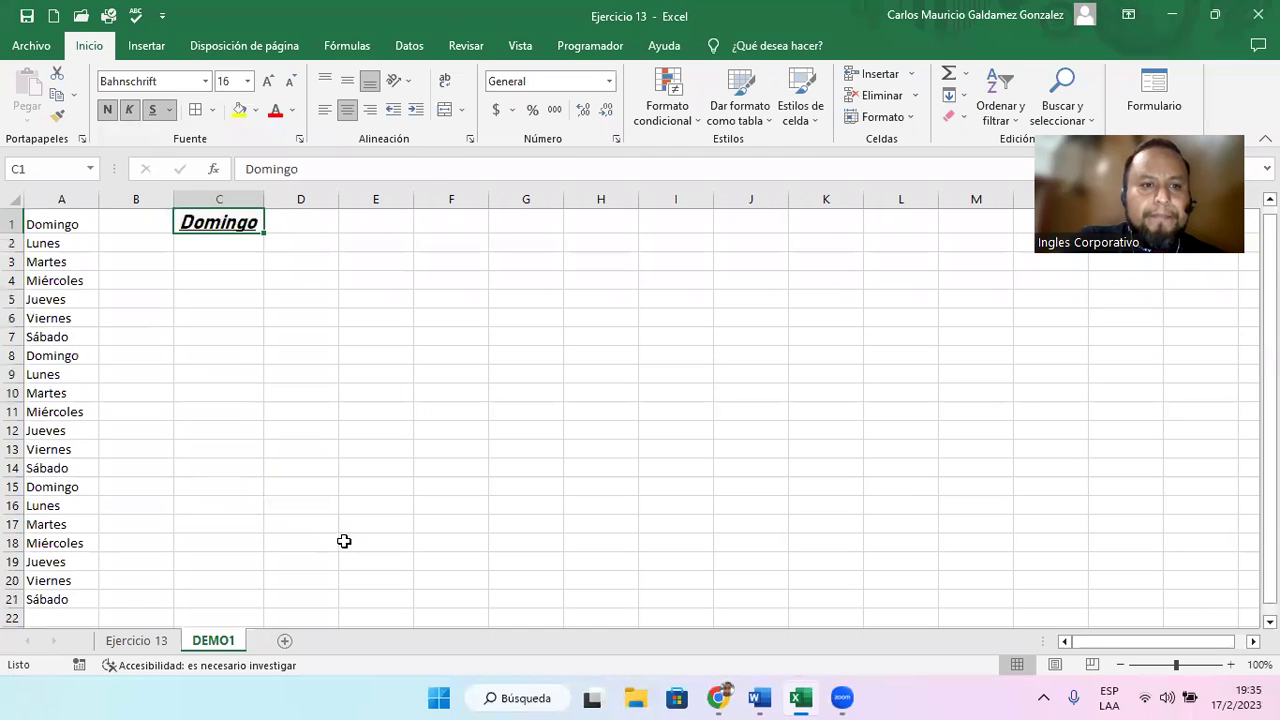
- Autofill the series from C1 down to C21 and switch it to Rellenar días laborables de la semana
drag(266, 231, 230, 615)
scroll(262, 580, down, 3)
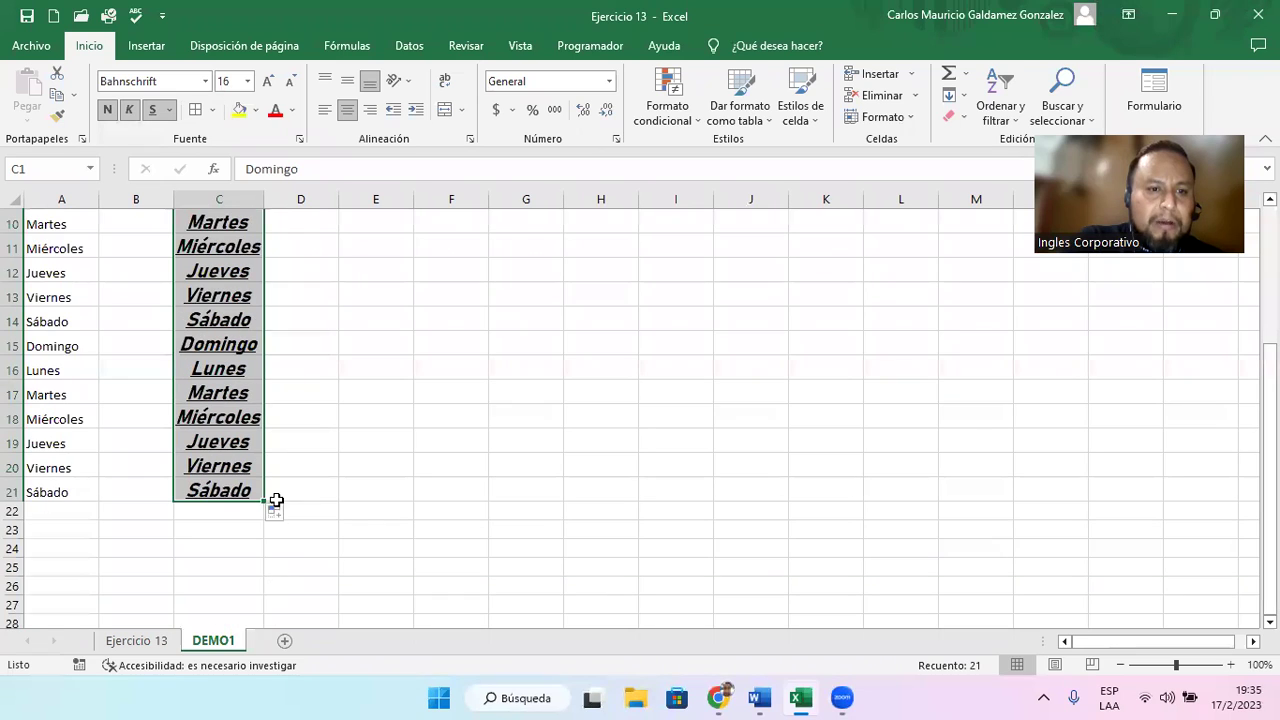
click(279, 512)
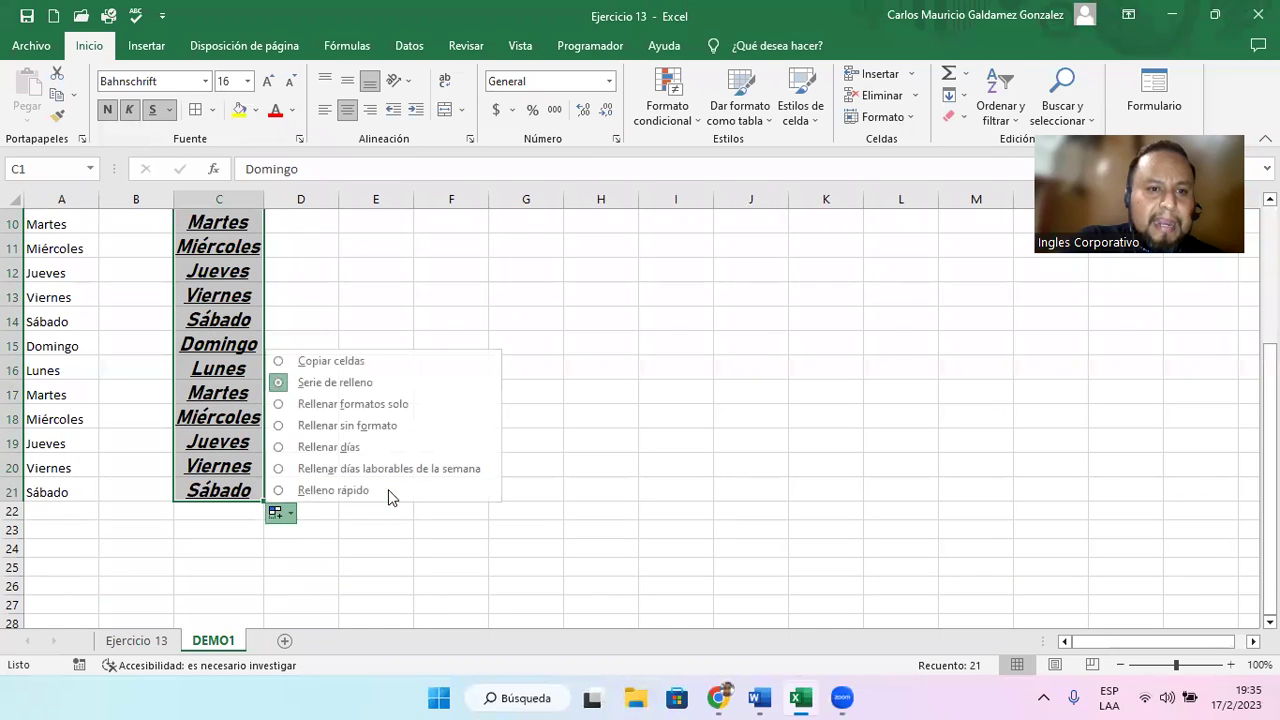
click(327, 469)
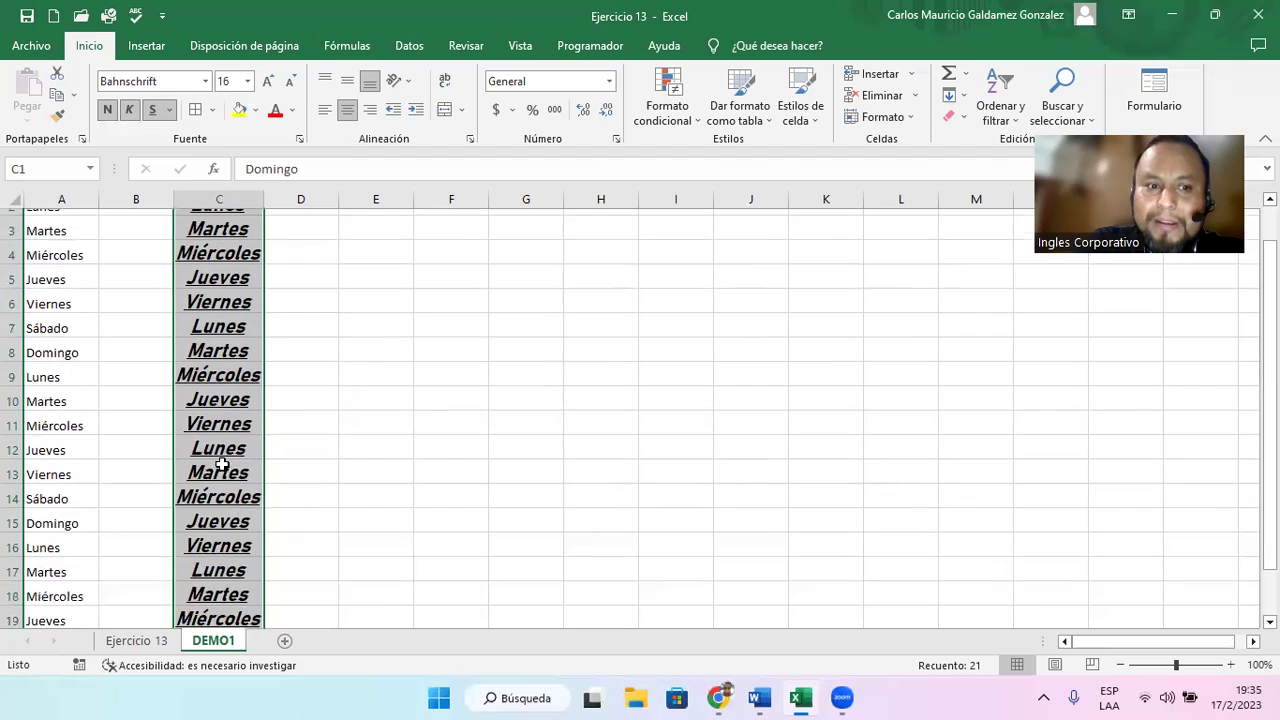
- Try to switch the C1:C21 autofill to Relleno rápido, and review the autofill options once more
scroll(205, 465, down, 3)
click(288, 513)
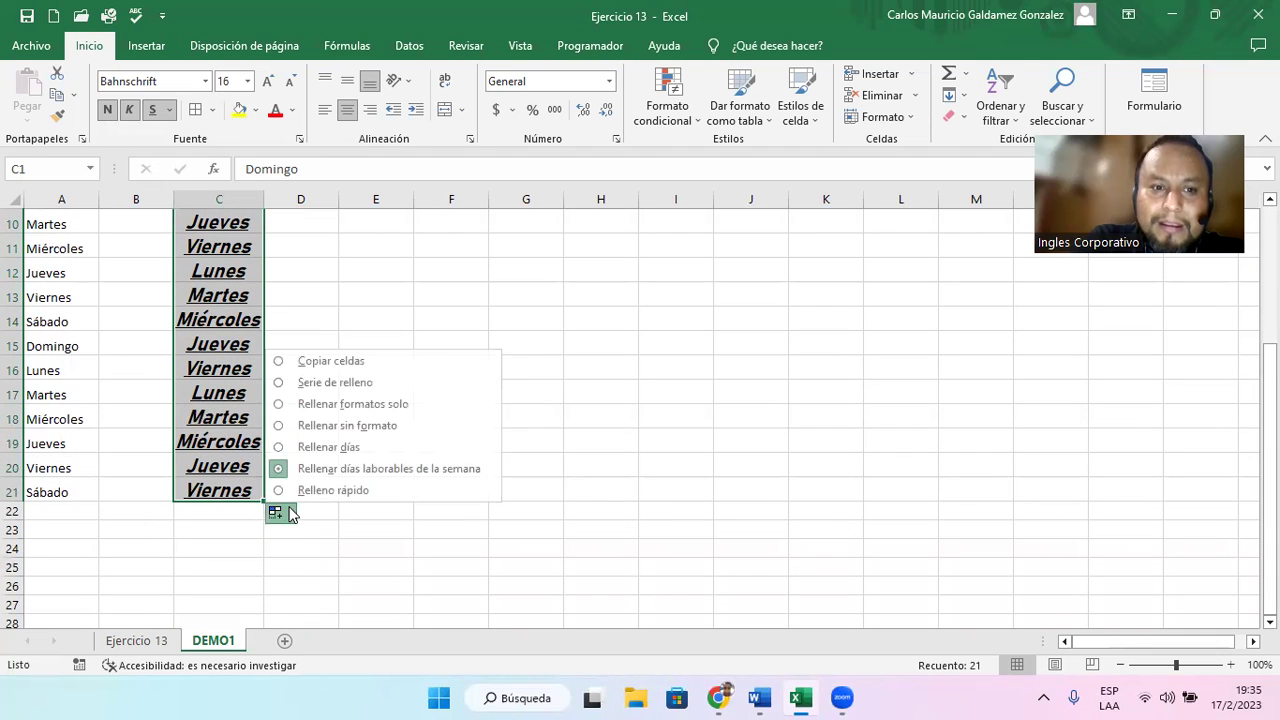
click(300, 492)
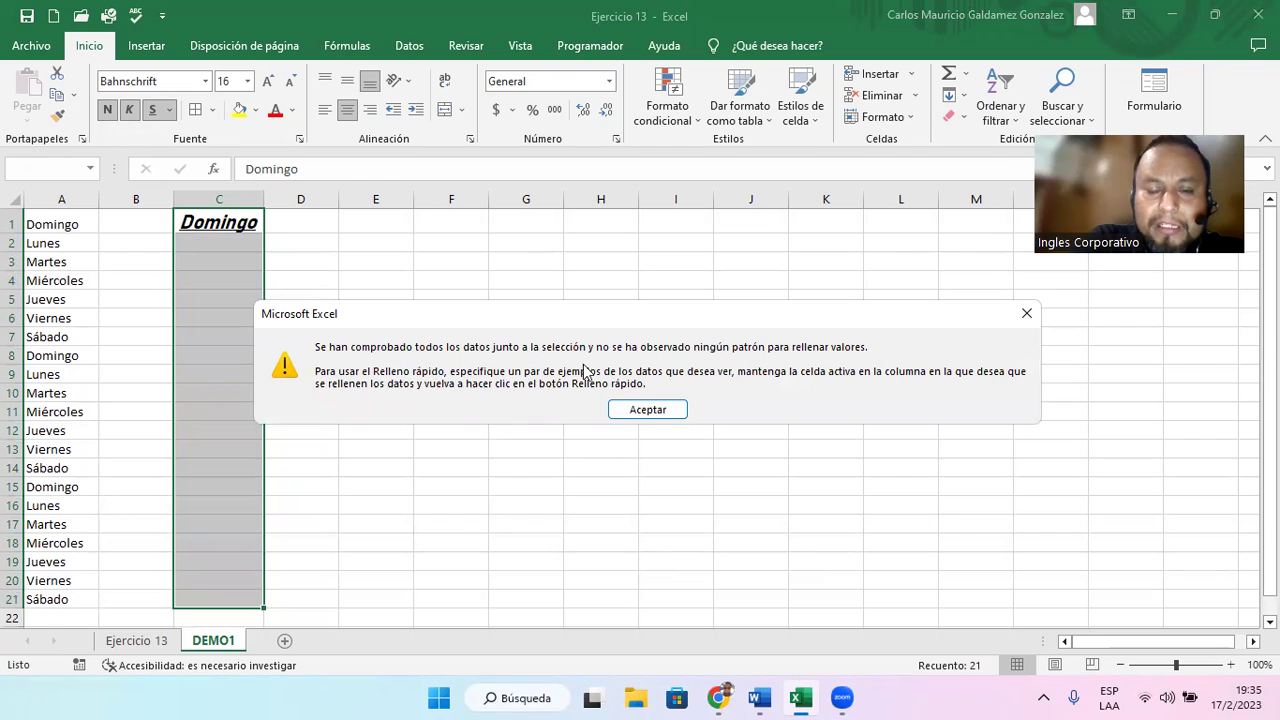
click(646, 410)
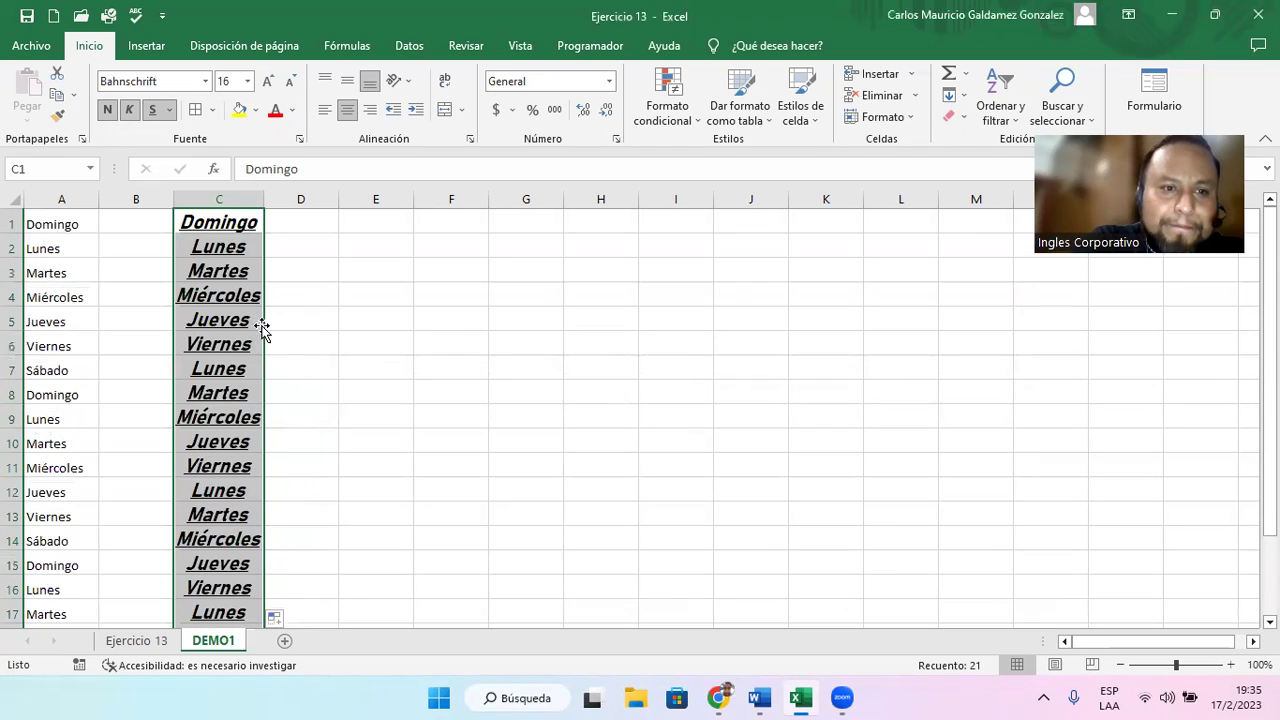
click(273, 617)
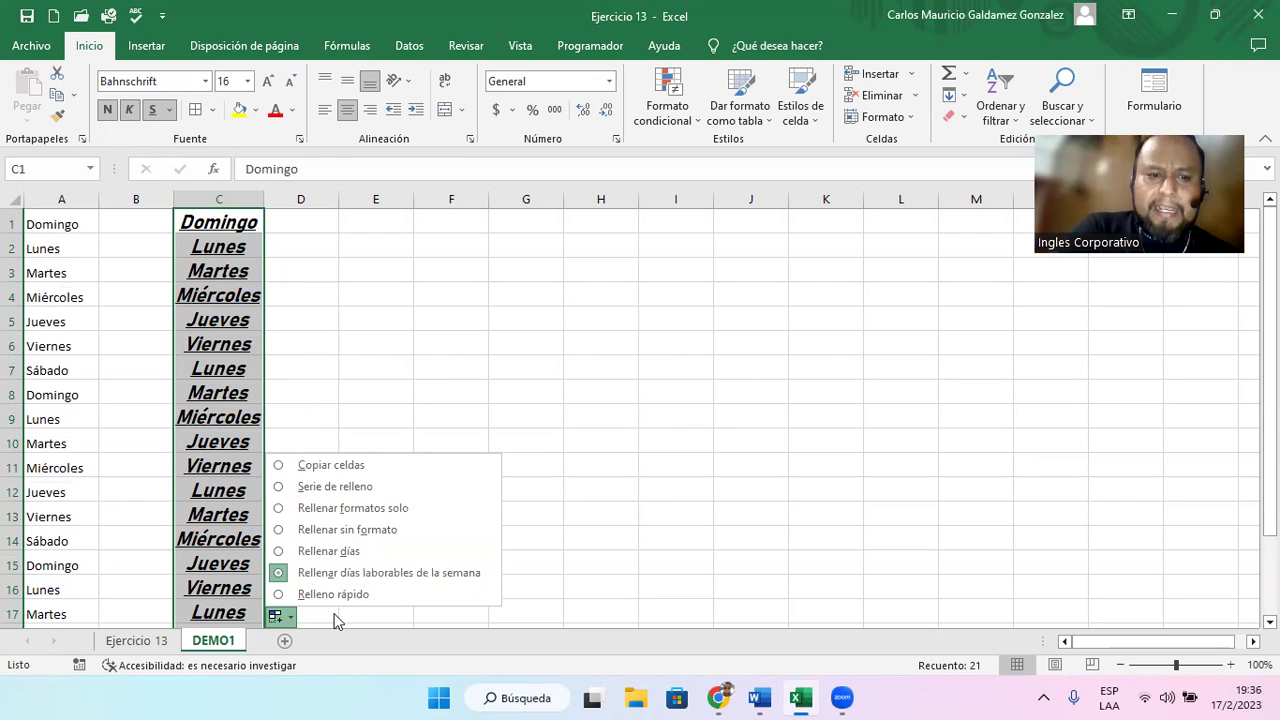
click(380, 246)
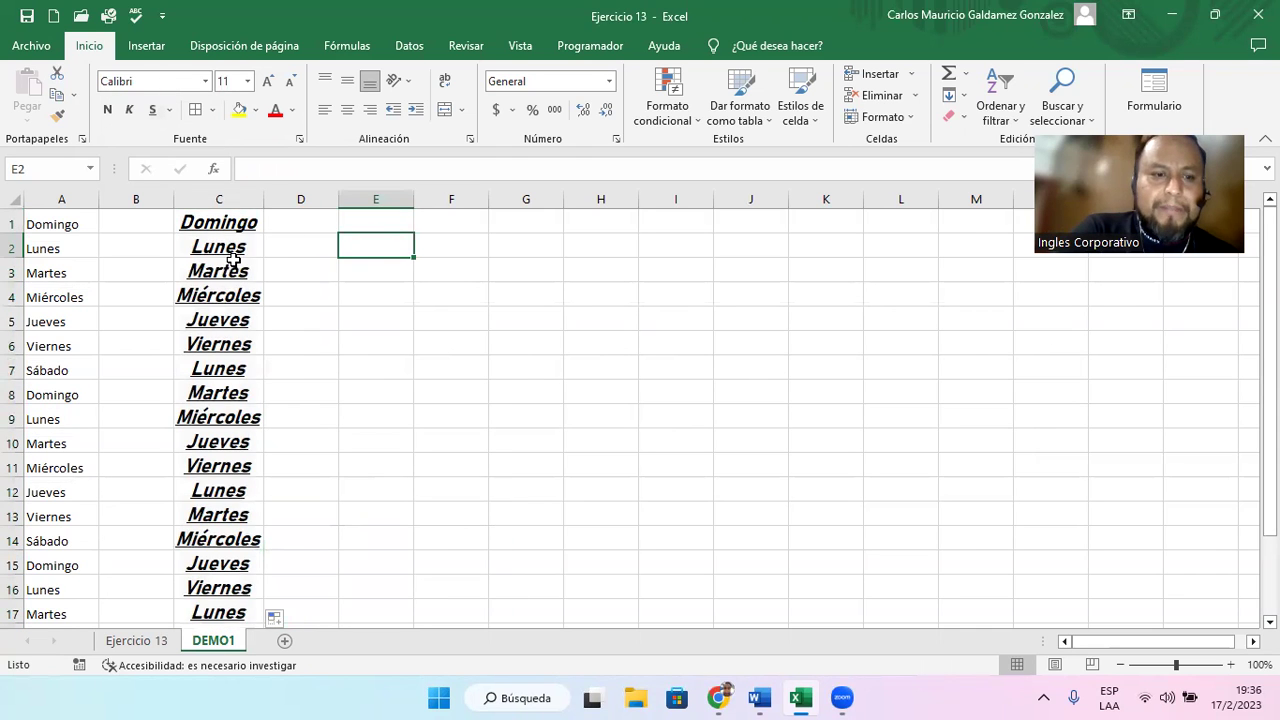
- Undo the working-days autofill in column C and clear the Domingo entry from cell C1
scroll(243, 346, down, 3)
scroll(243, 346, up, 3)
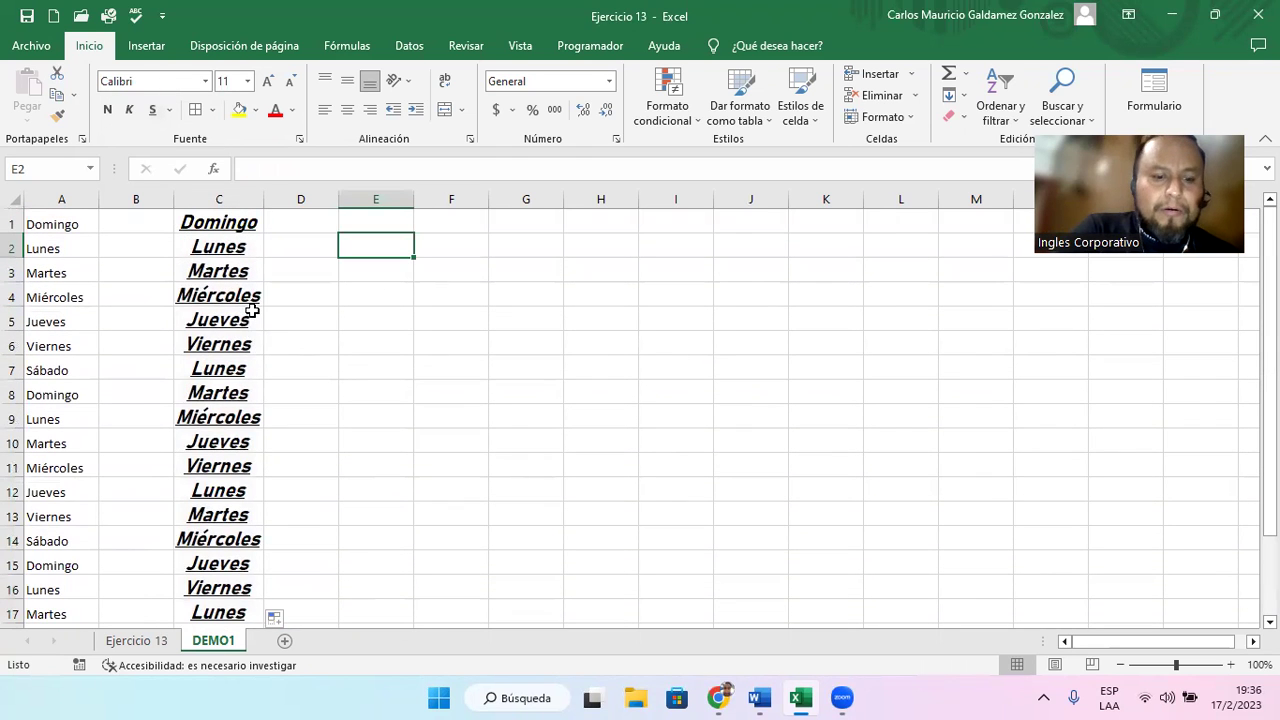
key(ctrl+z)
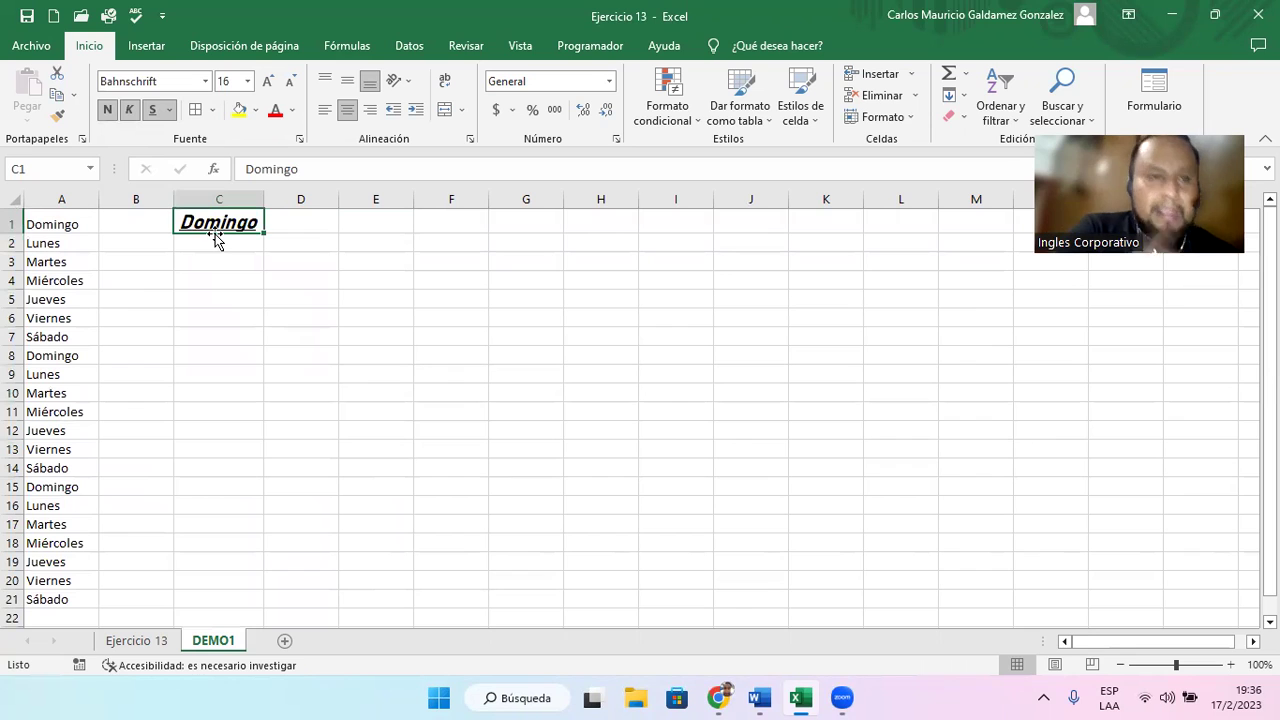
key(Delete)
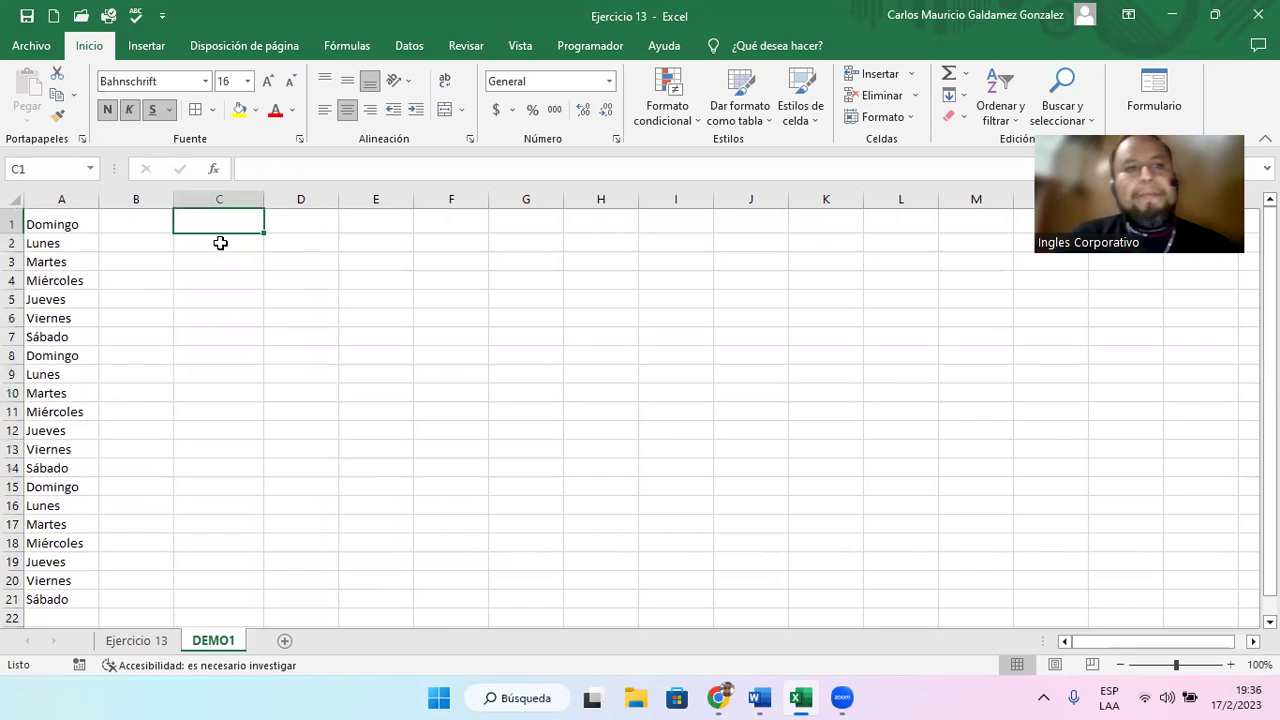
- Copy Domingo from A1 into C1 with its plain formatting and autofill the weekdays across row 1 to K1
click(216, 244)
click(63, 222)
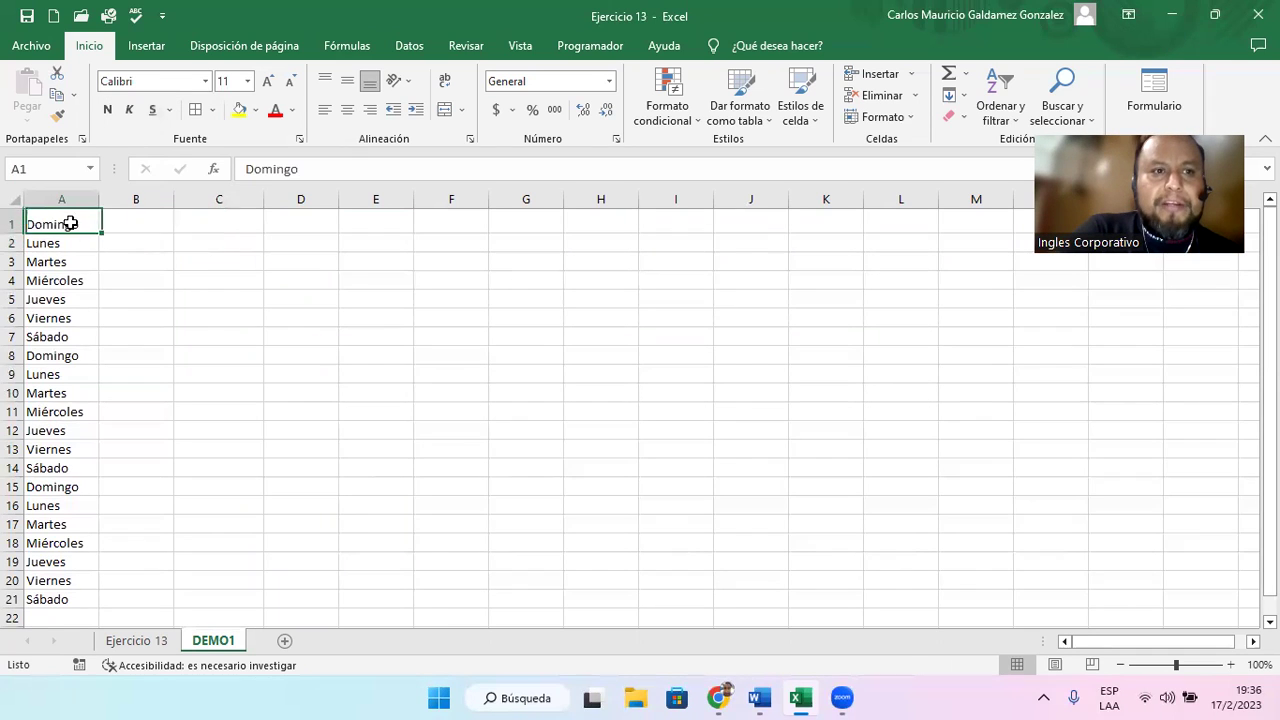
key(ctrl+c)
click(229, 230)
key(ctrl+v)
drag(264, 227, 868, 243)
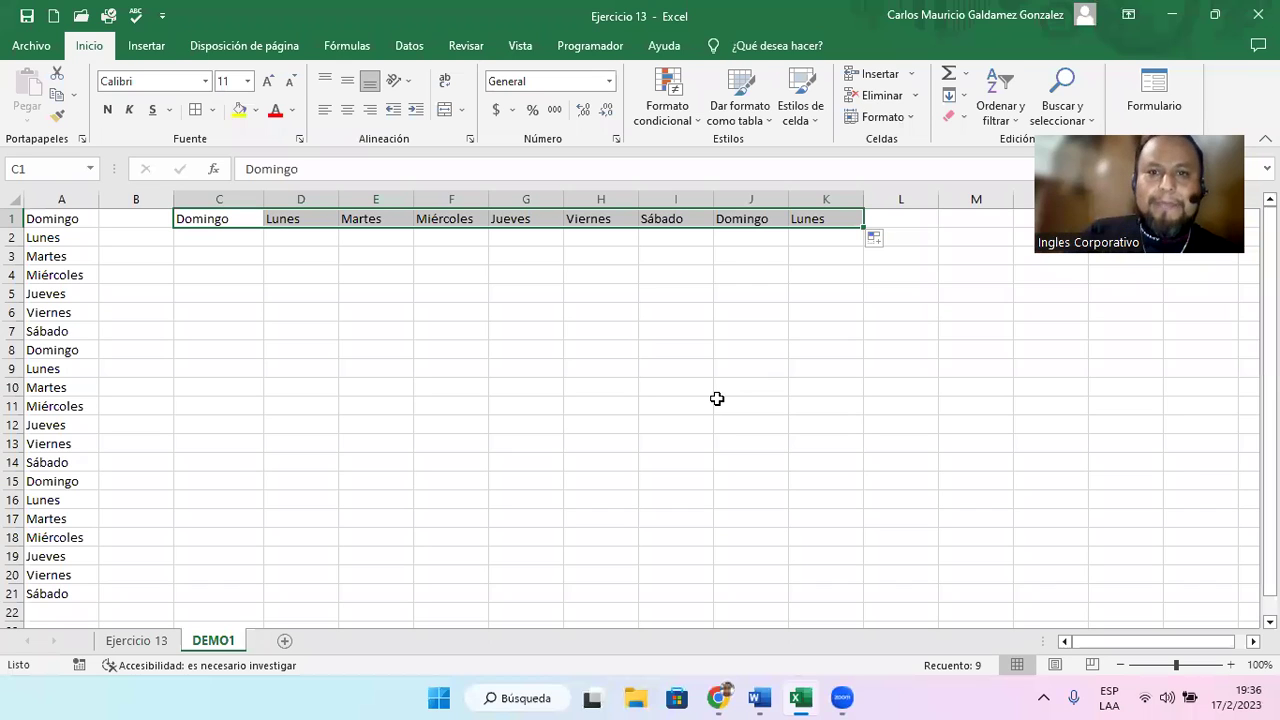
- Enter Enero in C4 and autofill the months down to C16 and across row 4 to N4
click(205, 272)
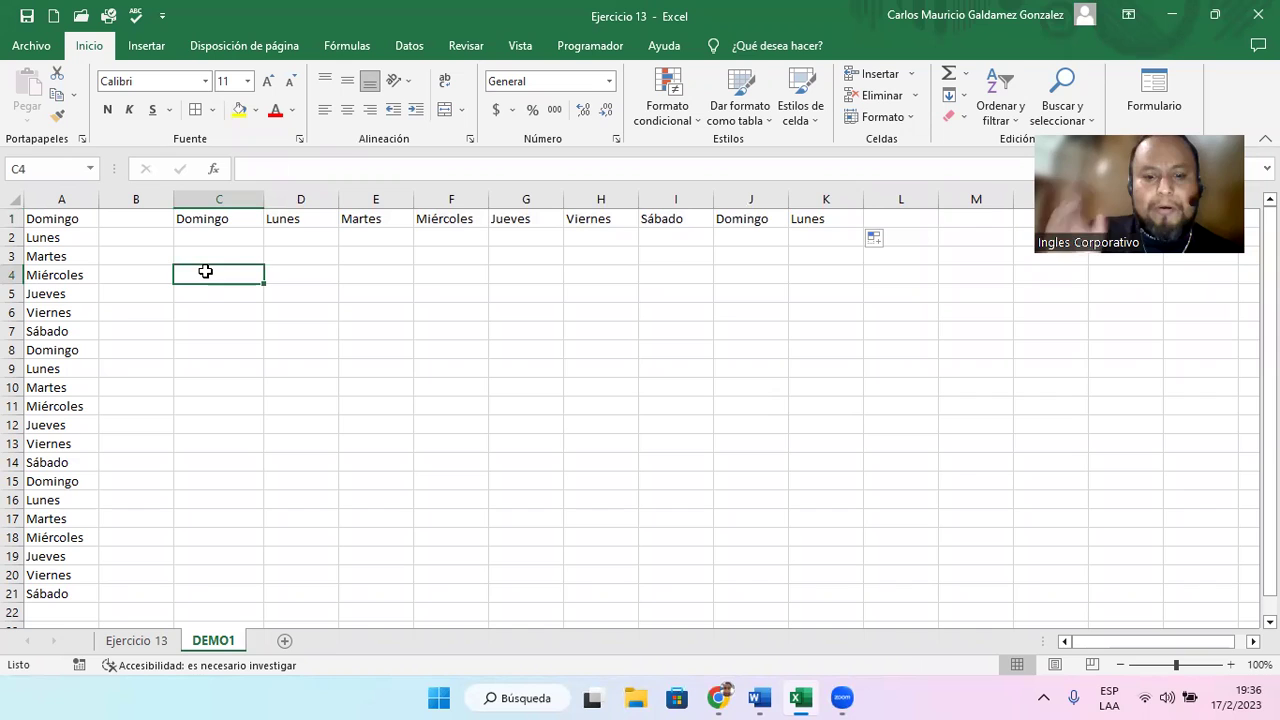
text(Enero)
key(Return)
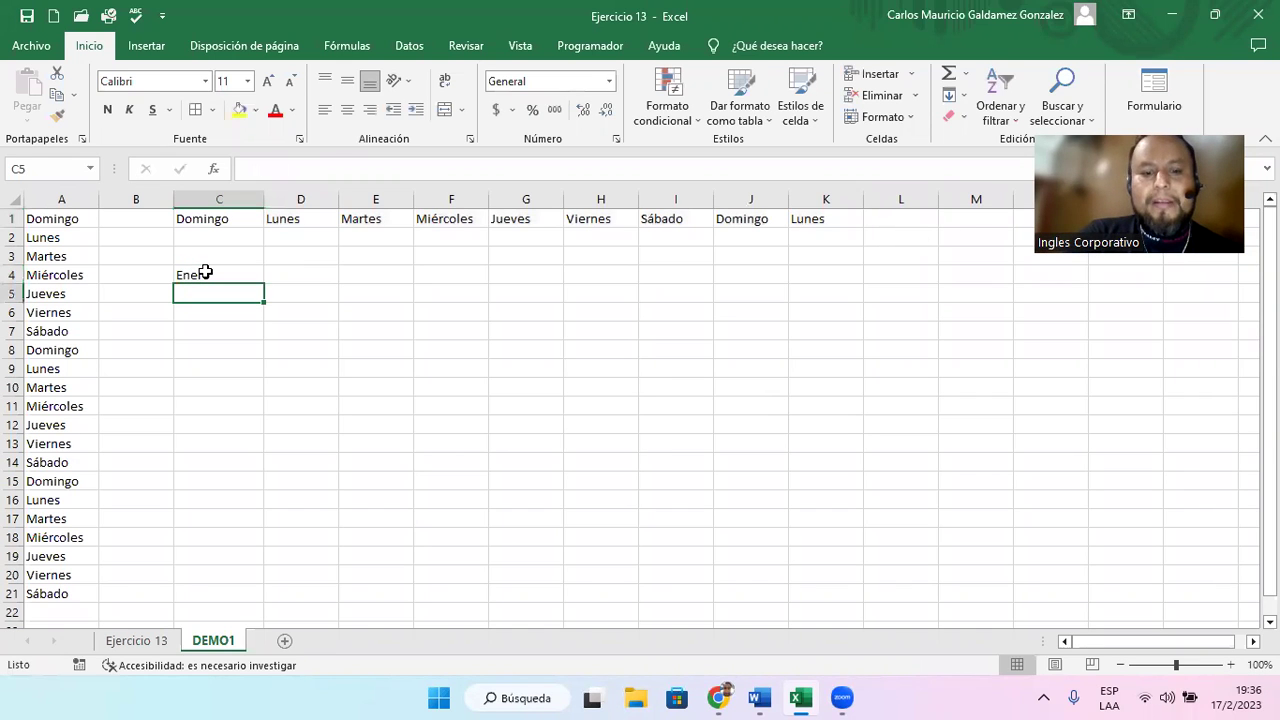
click(205, 272)
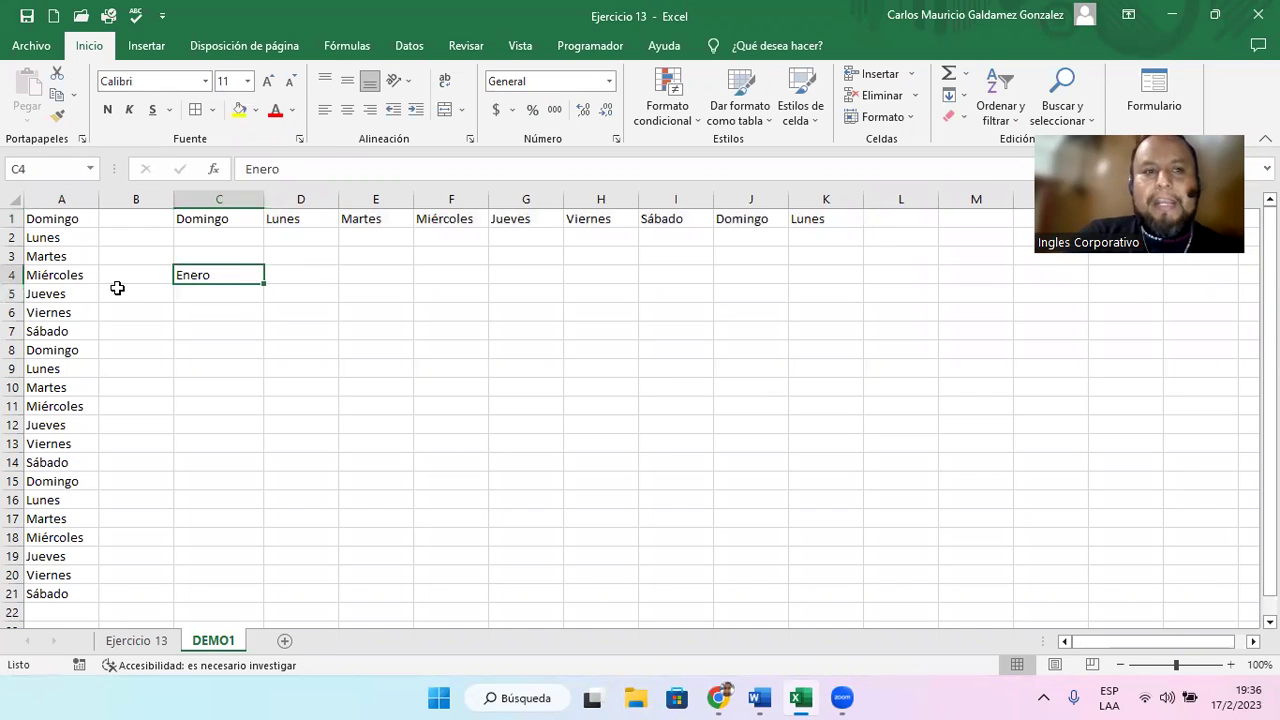
drag(265, 291, 232, 505)
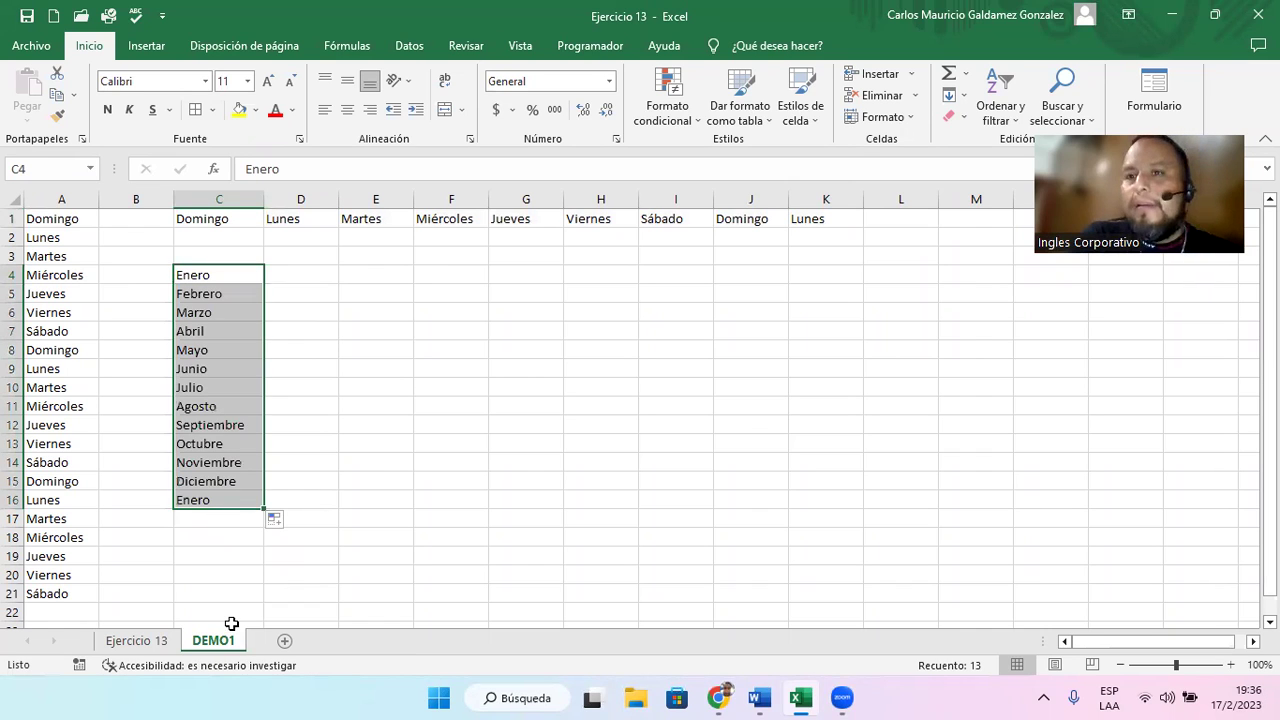
click(228, 270)
drag(264, 283, 1060, 288)
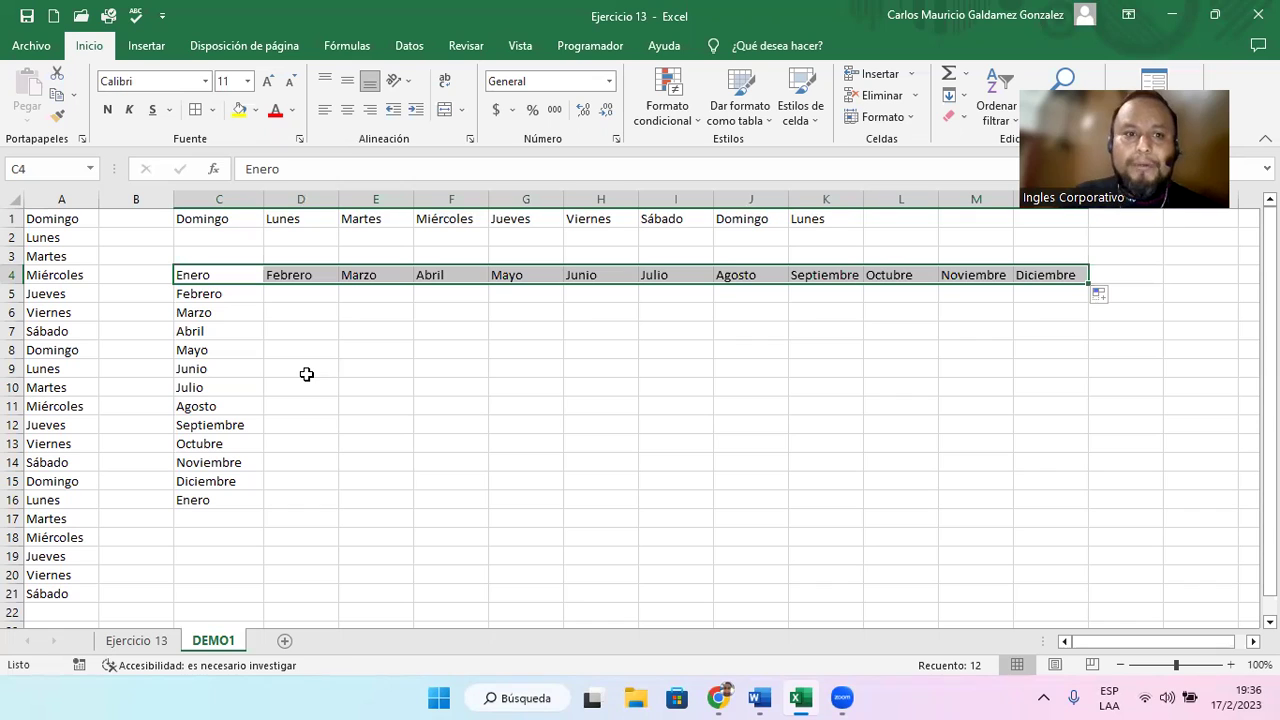
- Enter the abbreviated month Ene in cell E6
click(352, 312)
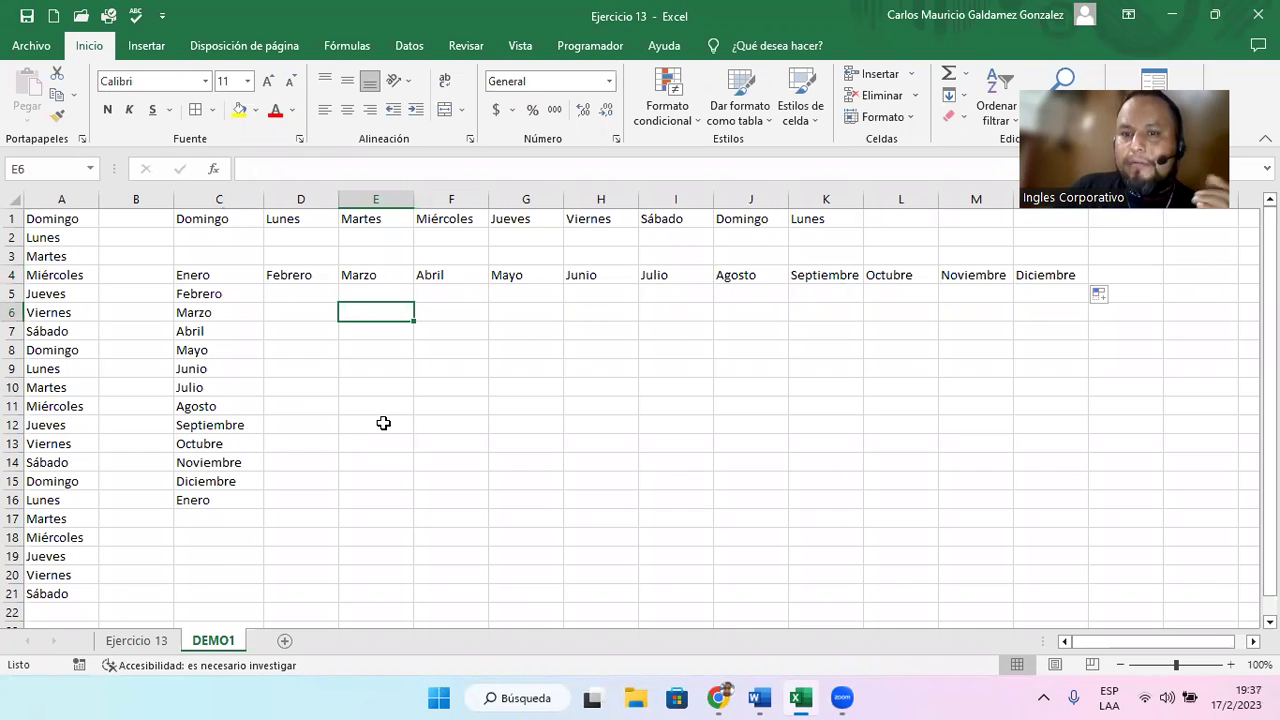
text(Ene)
key(Return)
text(Febr)
key(BackSpace)
key(ctrl+Return)
key(Up)
key(Down)
key(Delete)
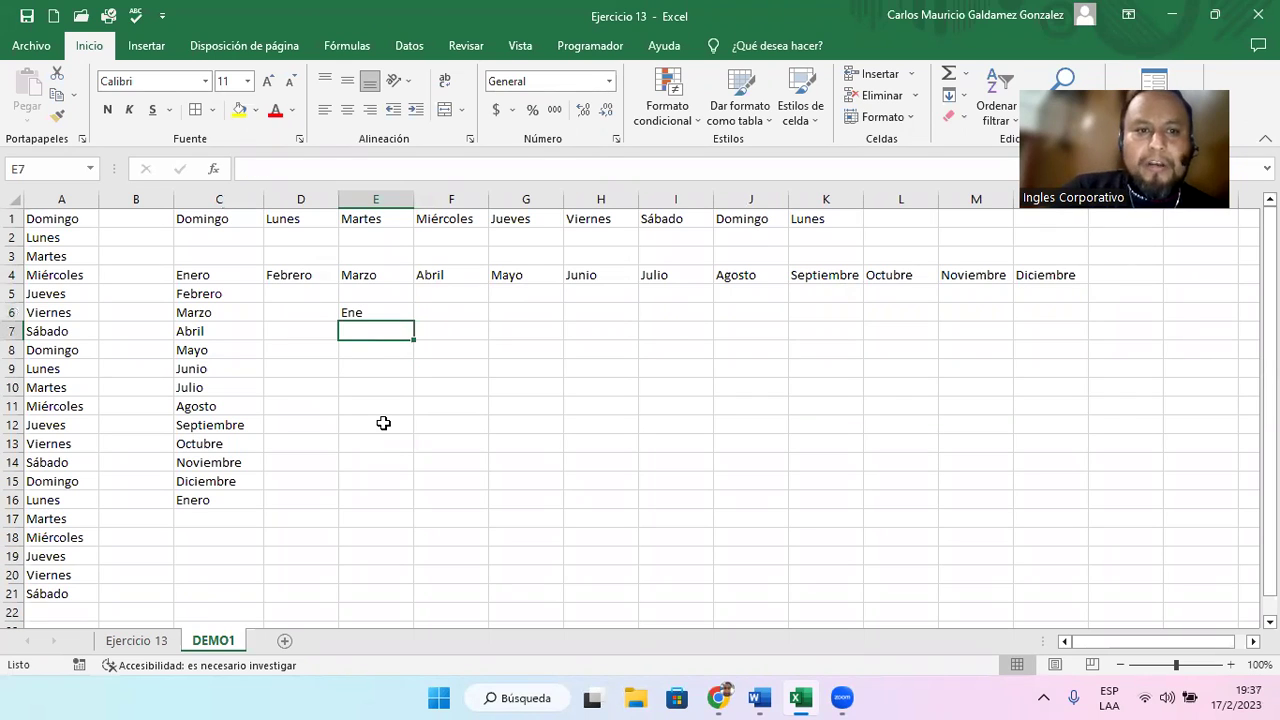
- Autofill the abbreviated months from E6 down to E17 and across row 6 to P6
click(380, 312)
drag(411, 323, 363, 536)
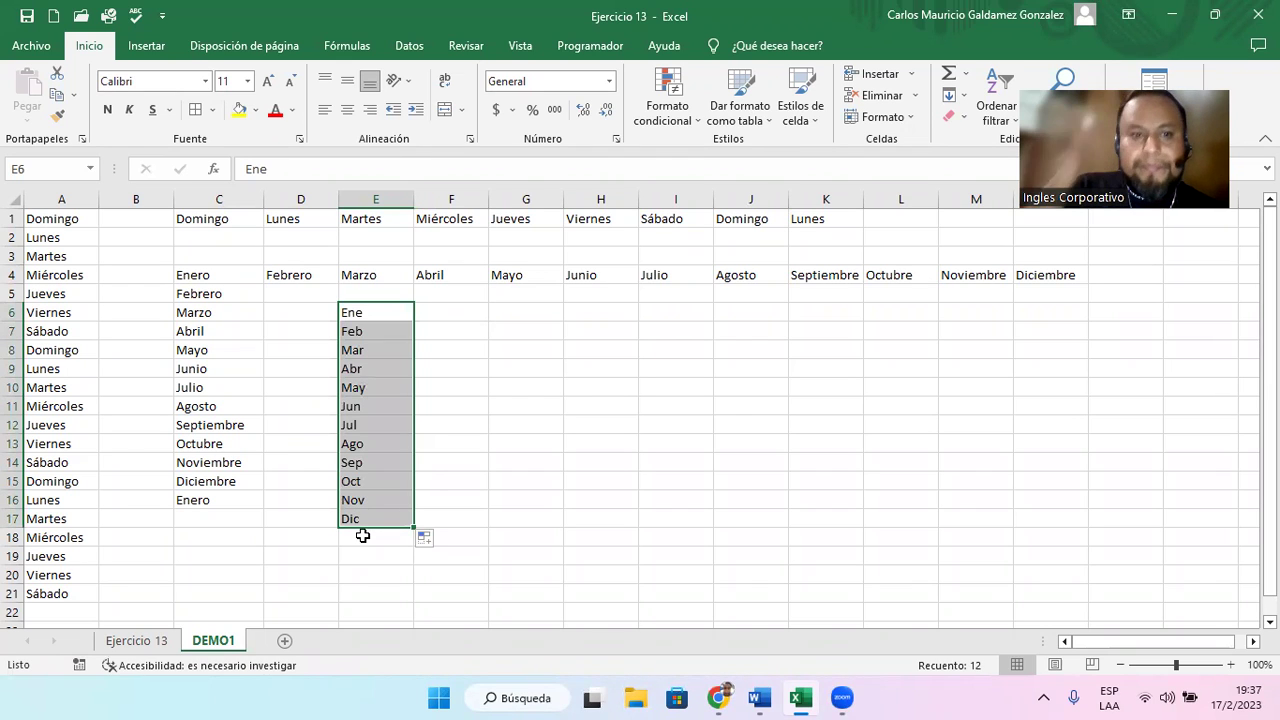
click(438, 545)
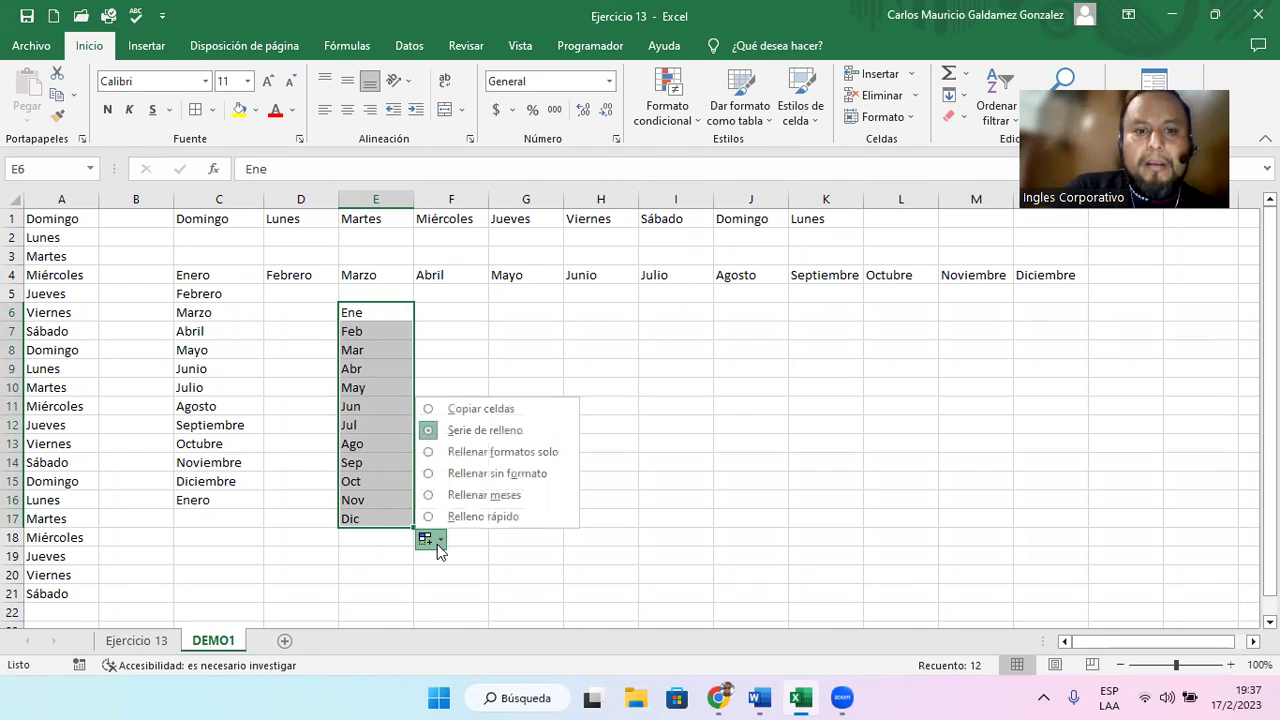
click(438, 545)
click(408, 311)
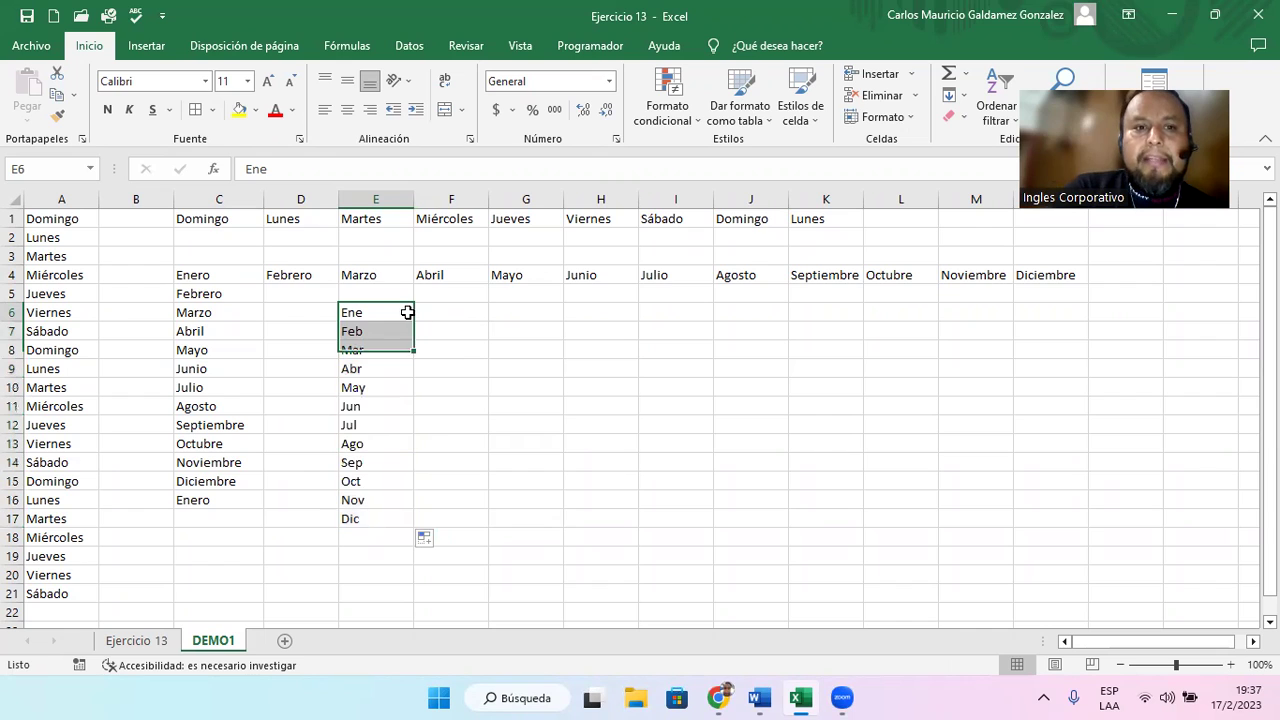
drag(413, 322, 1212, 311)
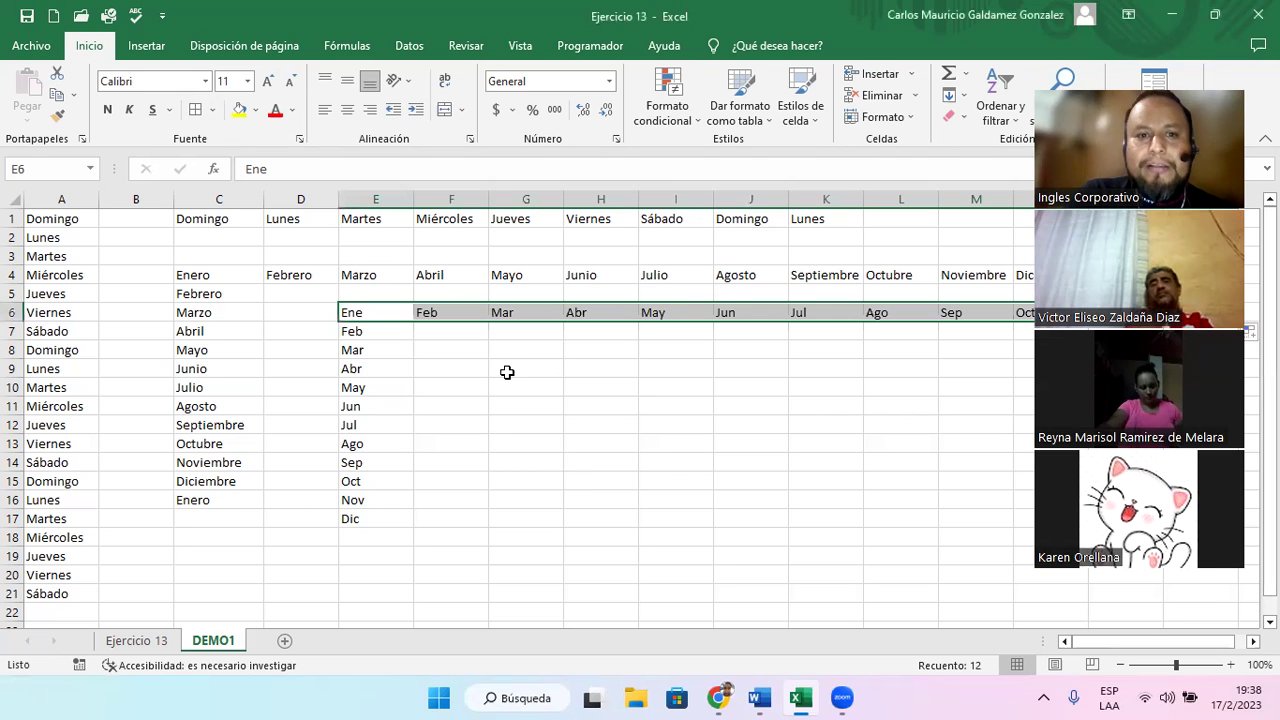
- Enter 1 in A25, autofill it down to A38 and set the fill option to Serie de relleno
scroll(286, 526, down, 2)
scroll(290, 528, down, 4)
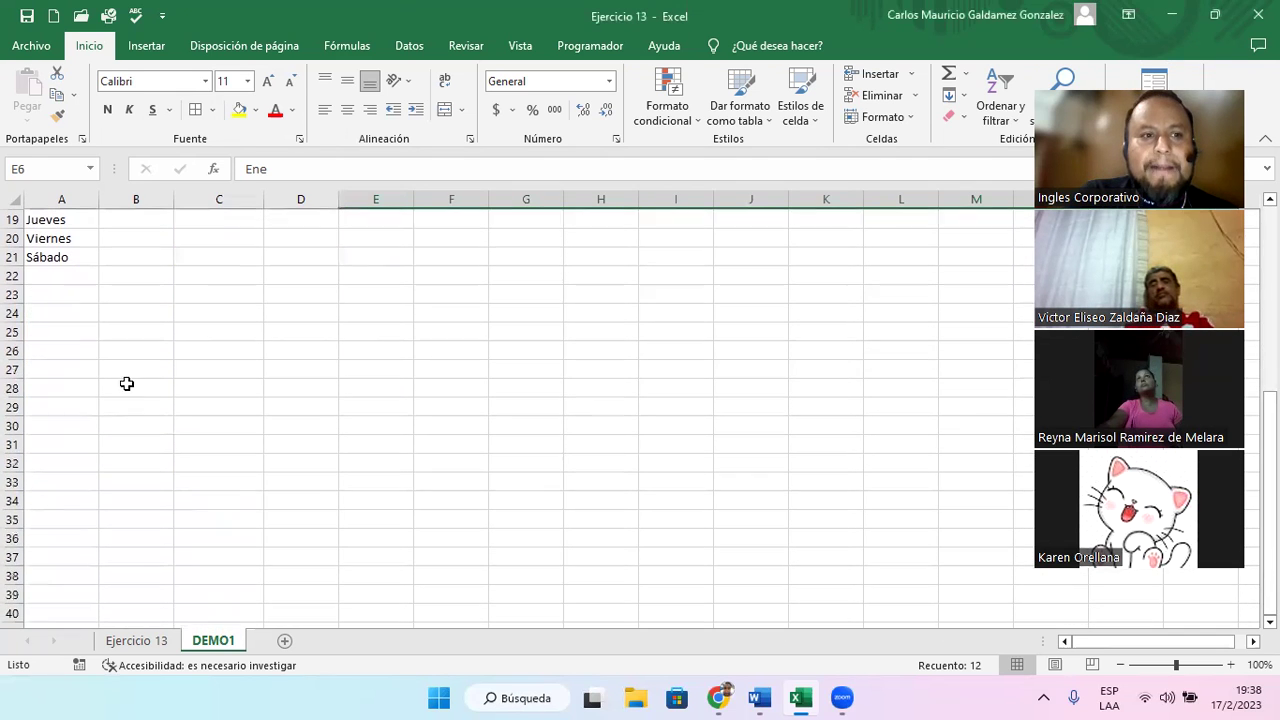
click(74, 328)
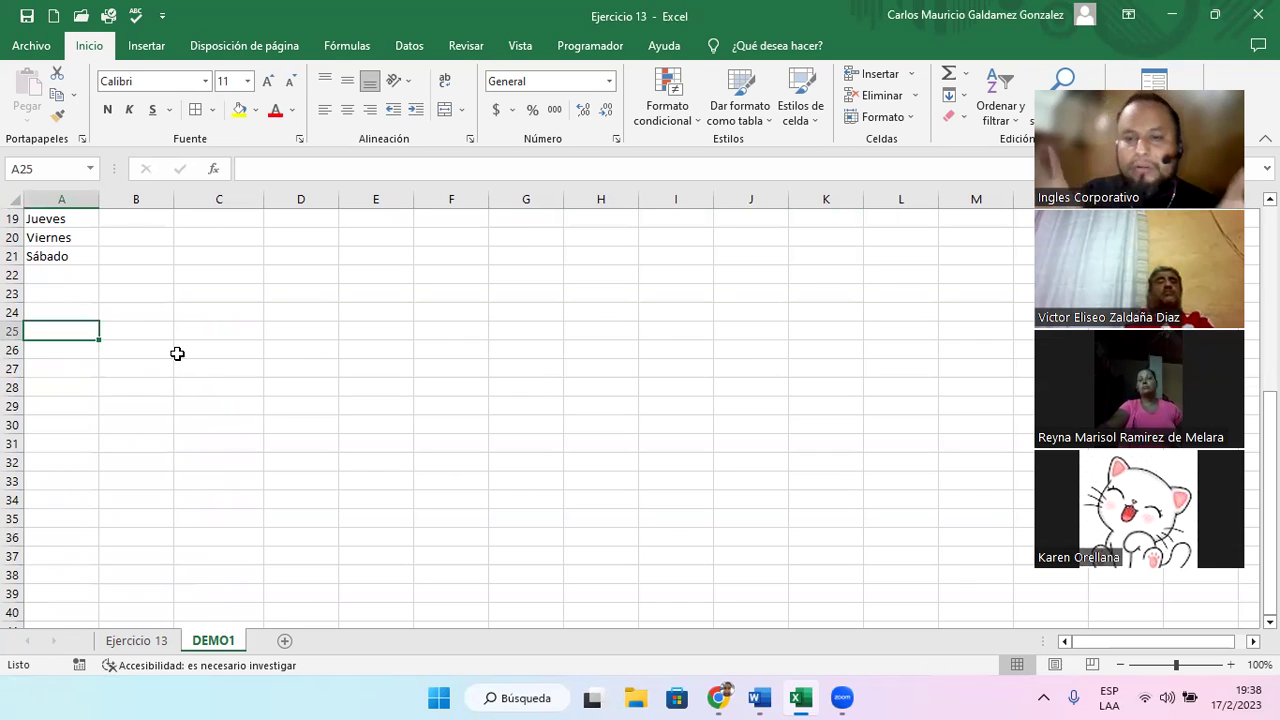
text(1)
key(Return)
key(Return)
key(Up)
key(Up)
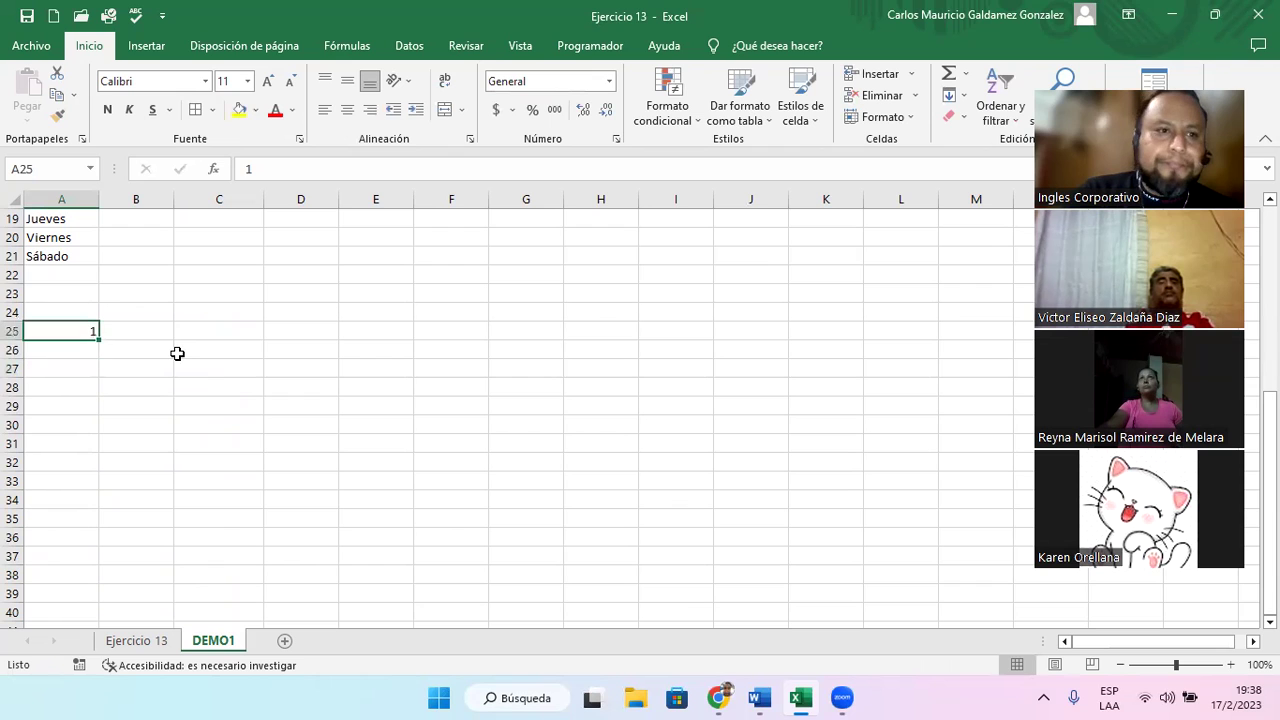
drag(96, 343, 89, 576)
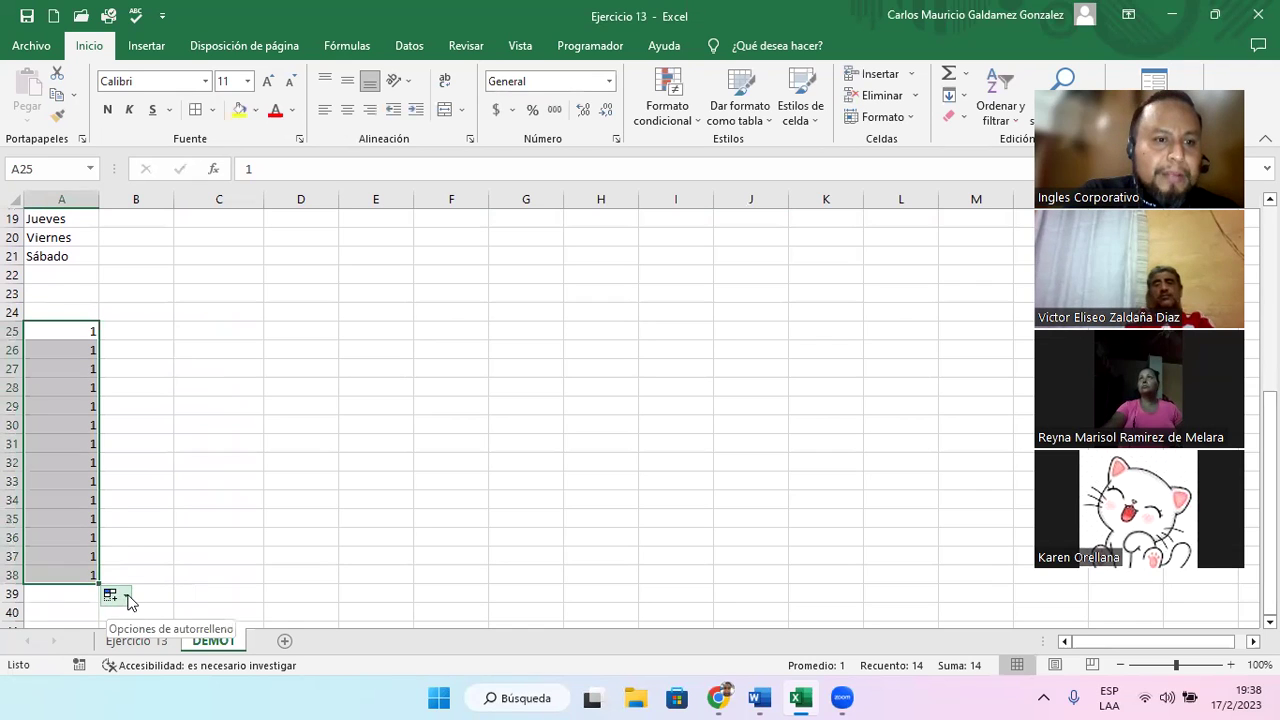
click(127, 598)
click(190, 507)
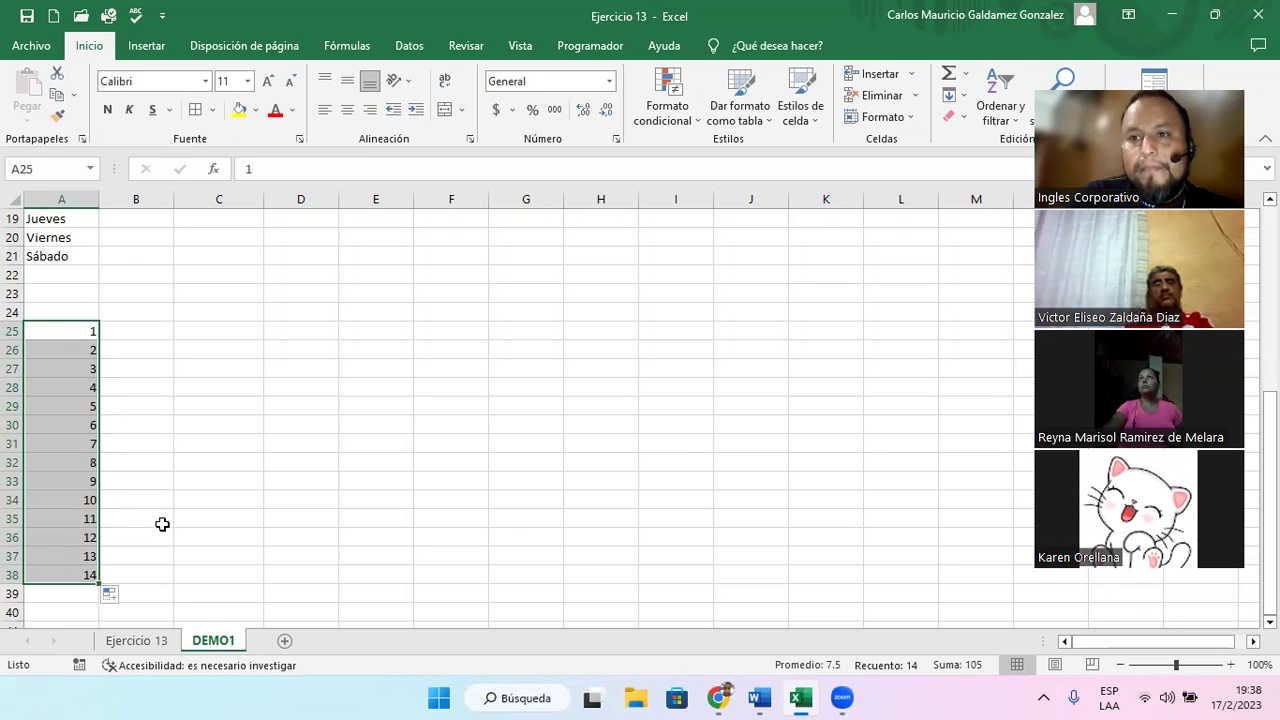
- Autofill A25 across row 25 to L25 and set the fill option to Serie de relleno
scroll(234, 497, down, 1)
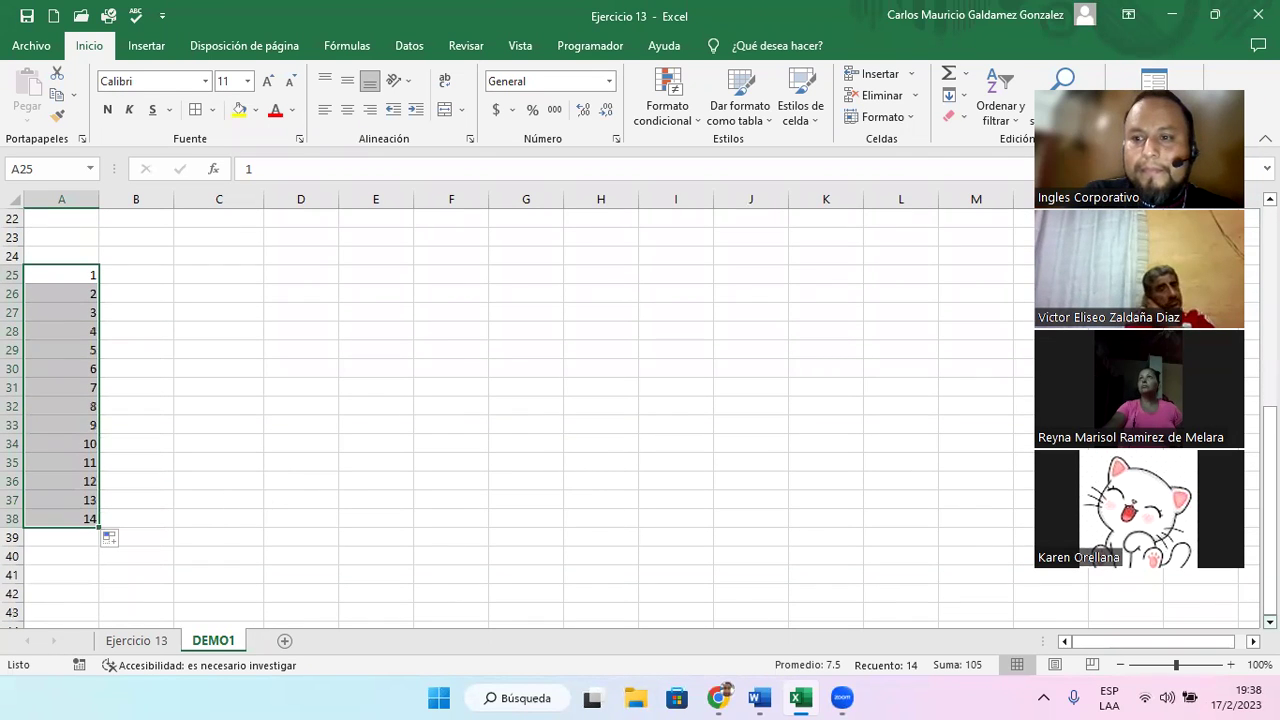
scroll(517, 418, down, 1)
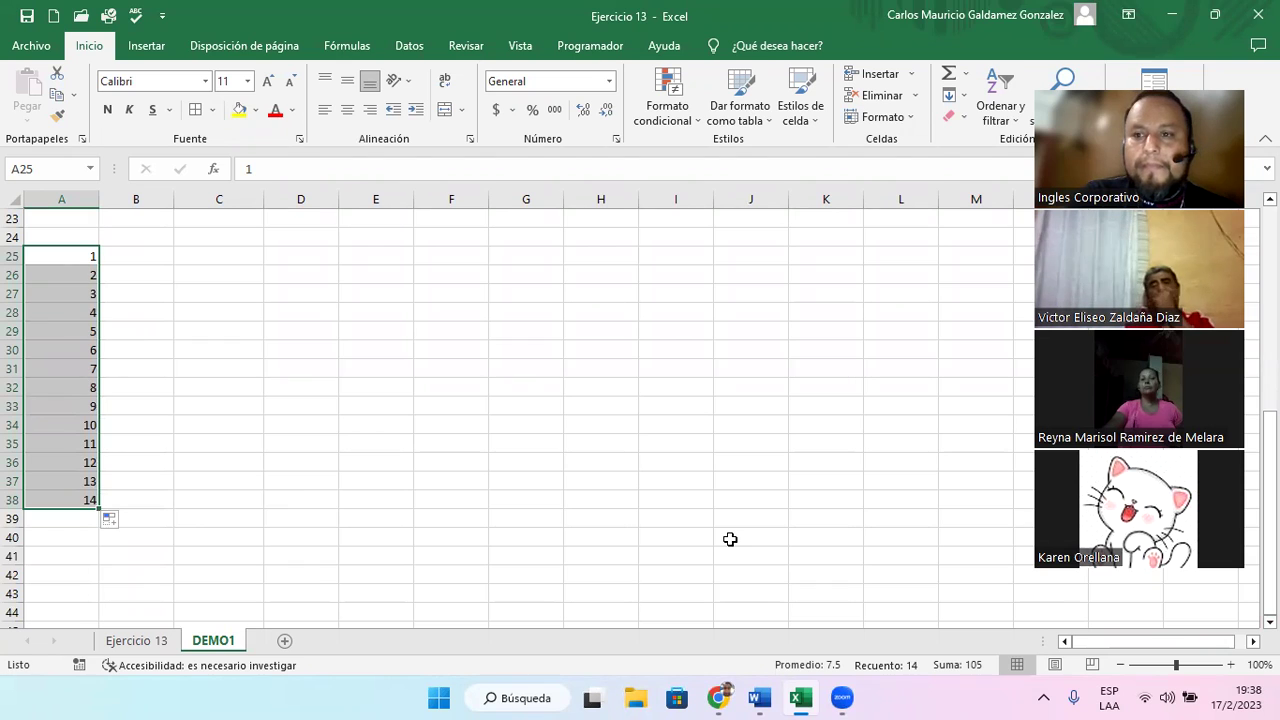
click(82, 256)
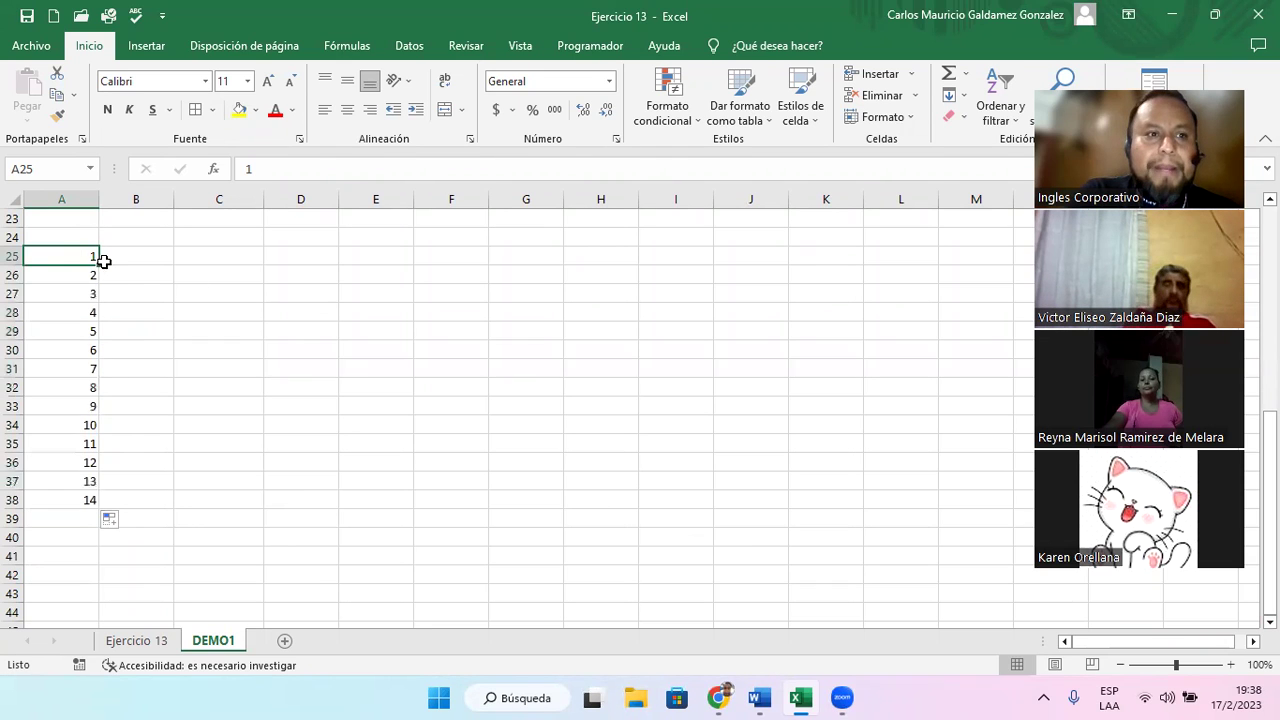
drag(104, 261, 930, 264)
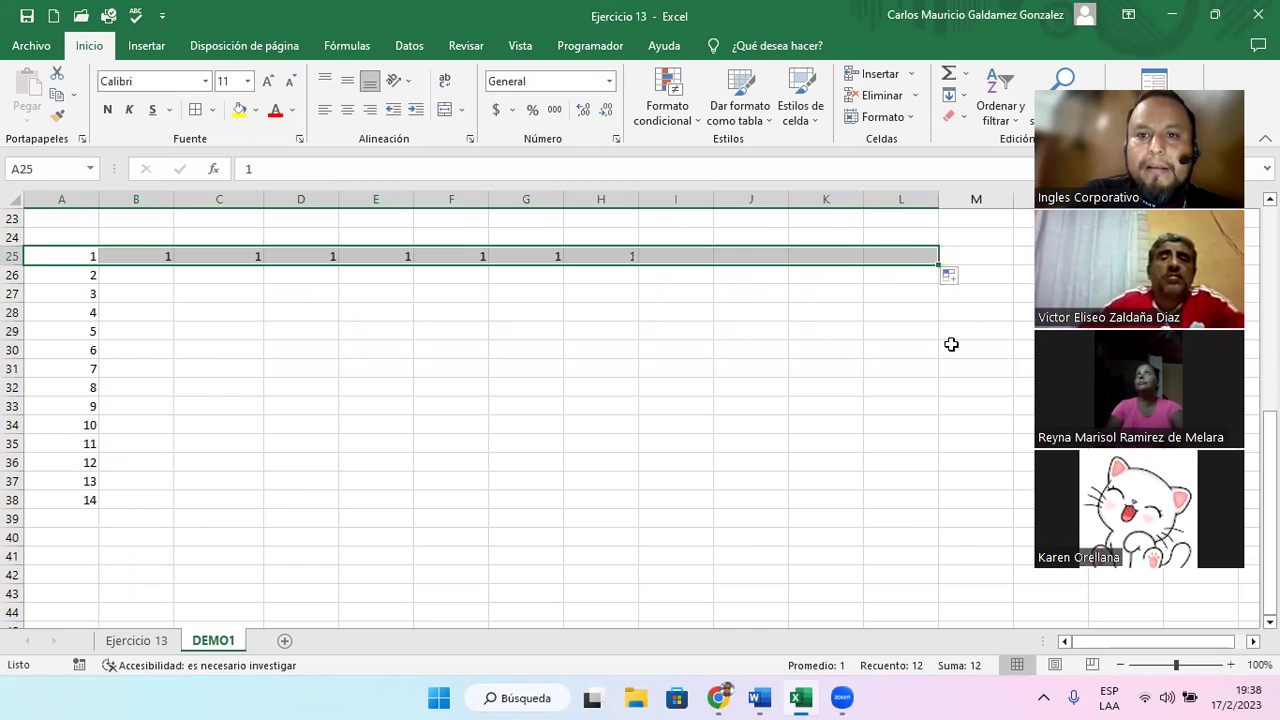
click(955, 278)
click(973, 322)
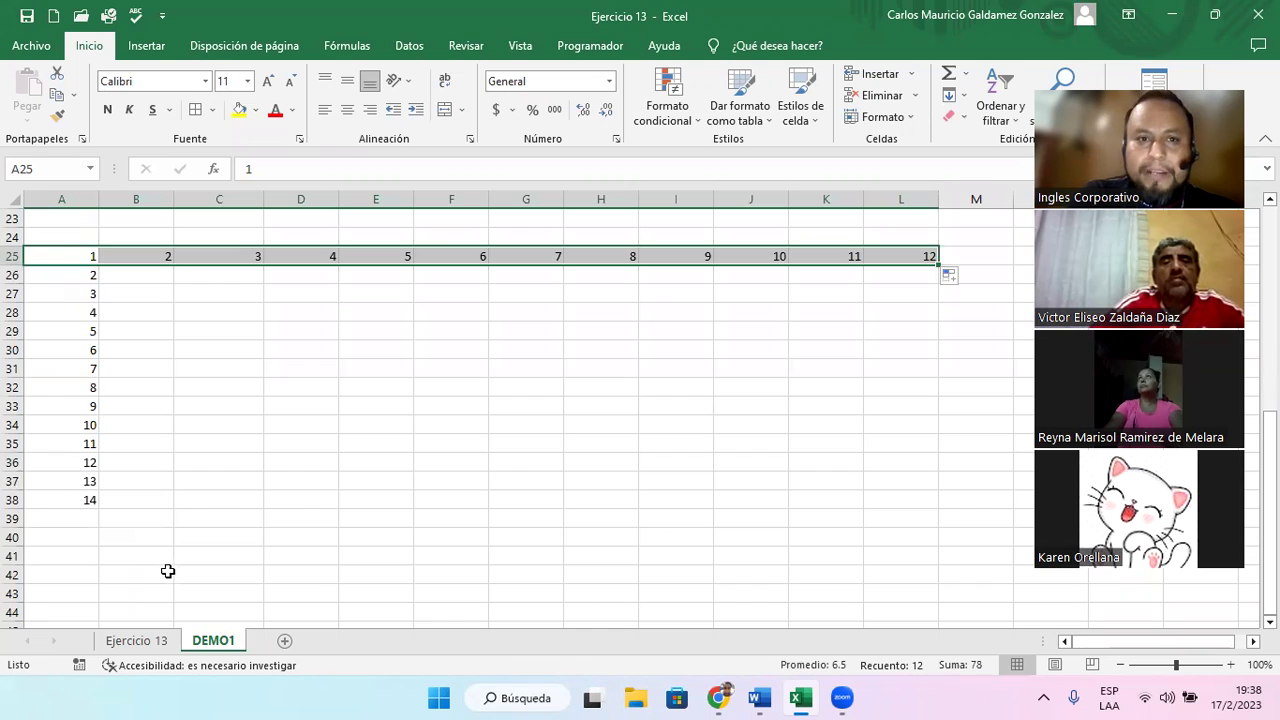
- Autofill the 2 in A26 across to L26 and switch the fill to Serie de relleno
click(199, 484)
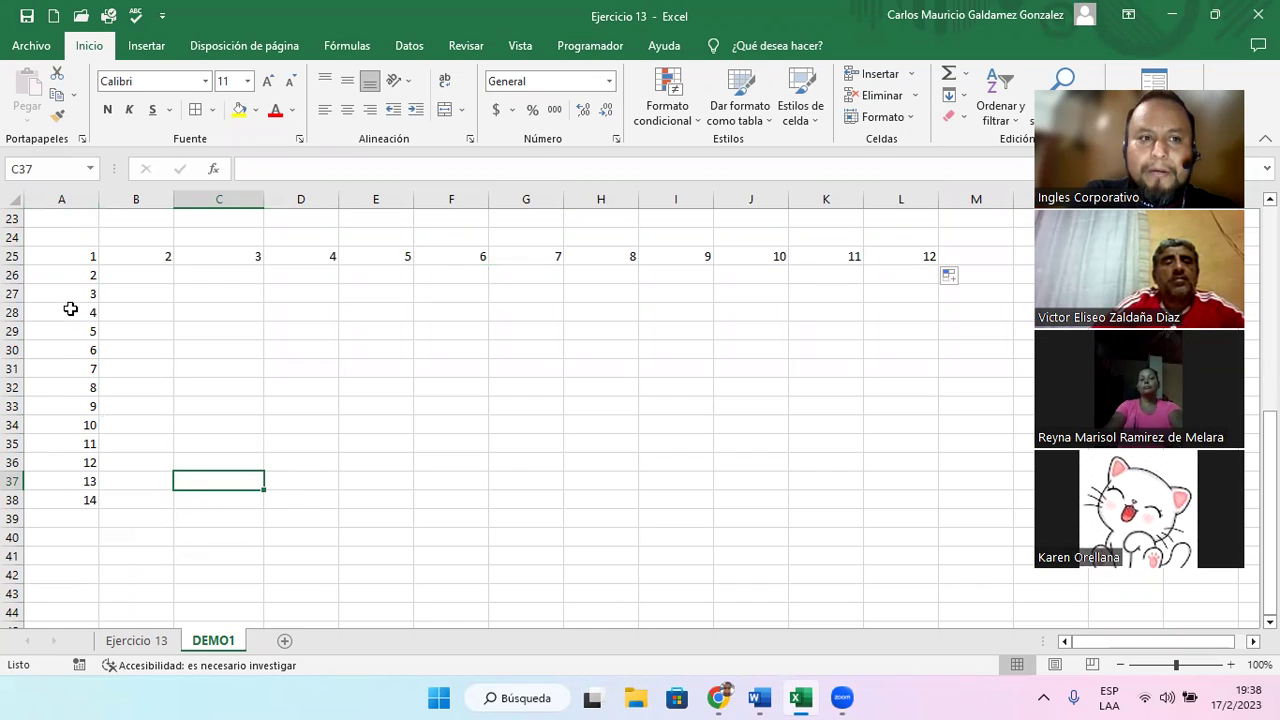
click(61, 279)
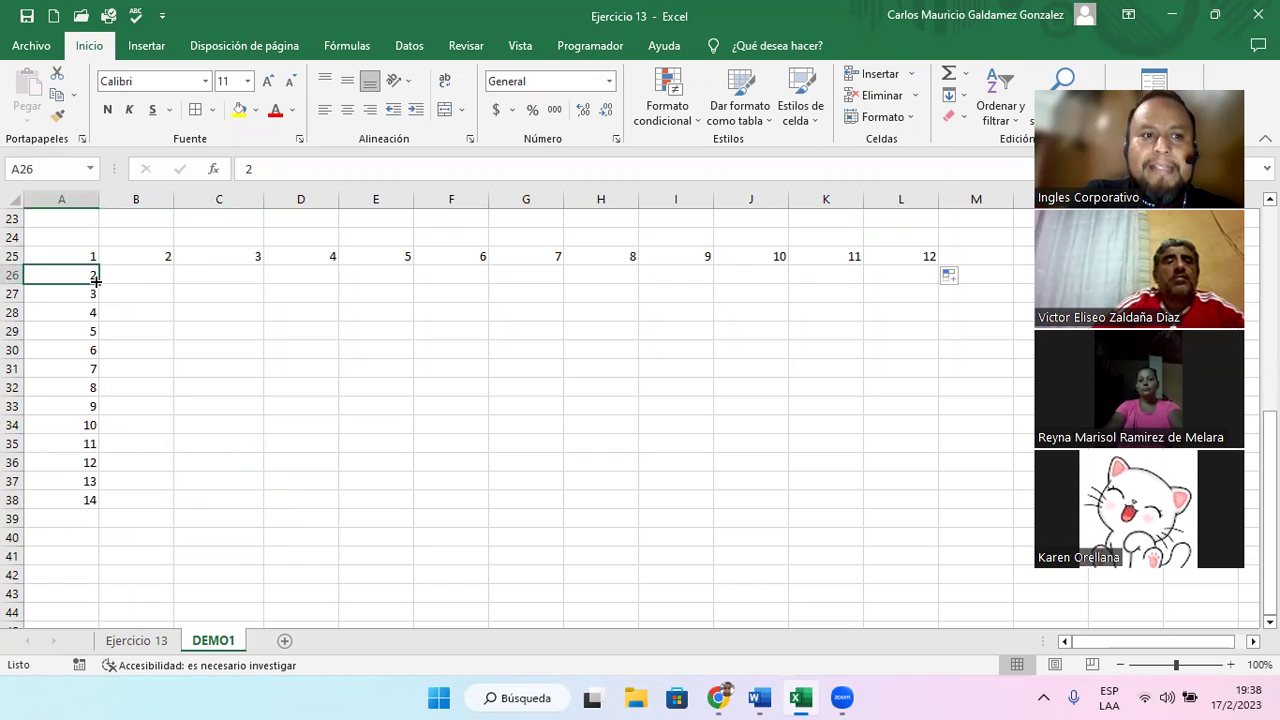
drag(100, 282, 930, 300)
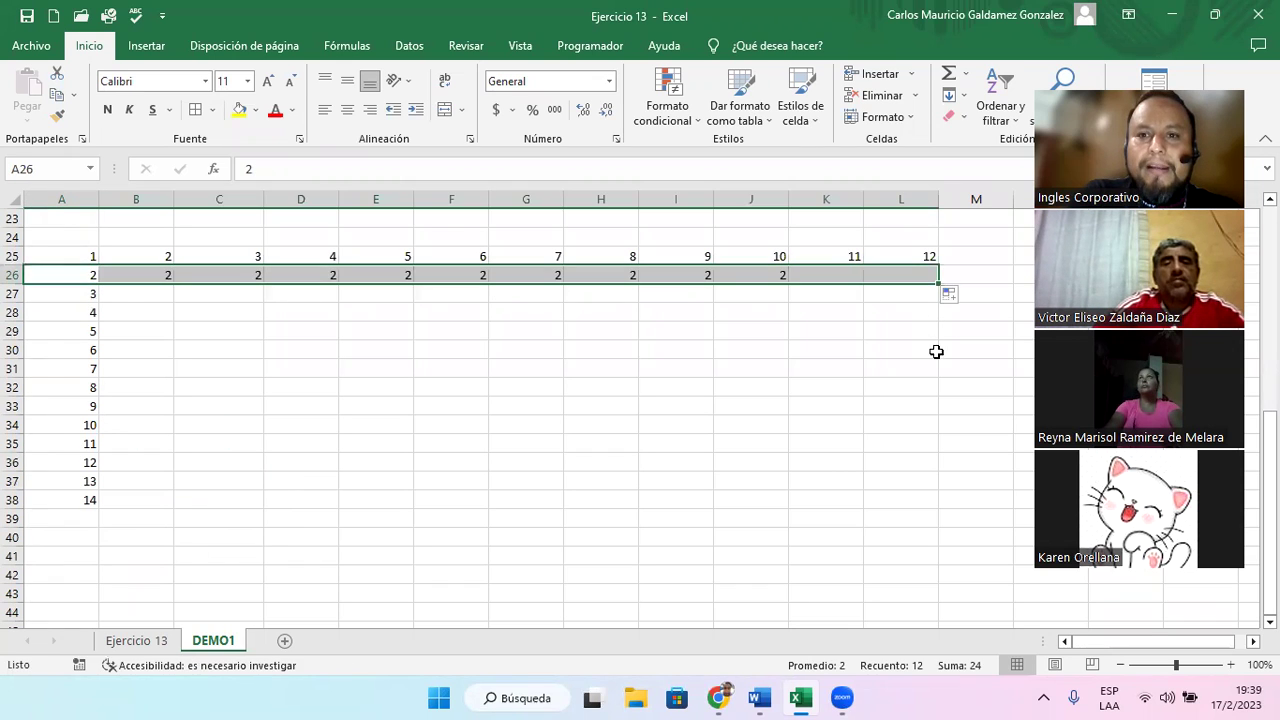
click(952, 296)
click(955, 337)
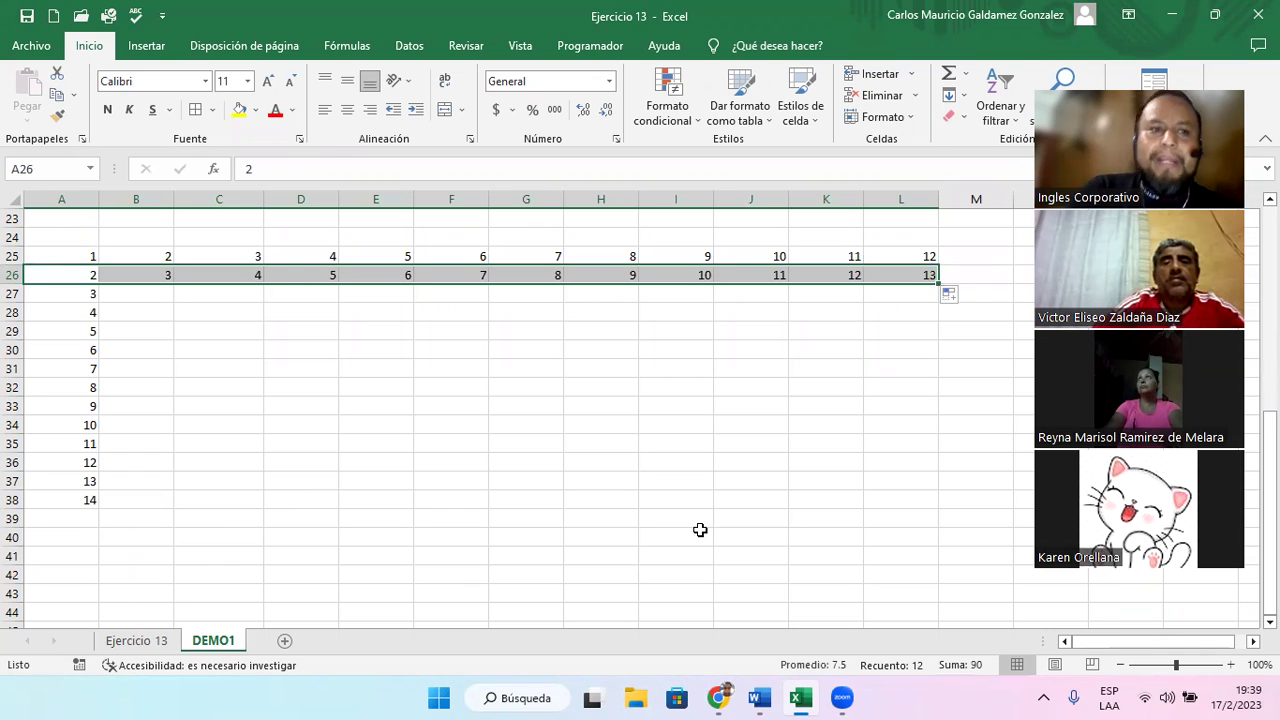
- Autofill the 3 in A27 across to L27 as a Serie de relleno
click(86, 295)
drag(99, 301, 931, 303)
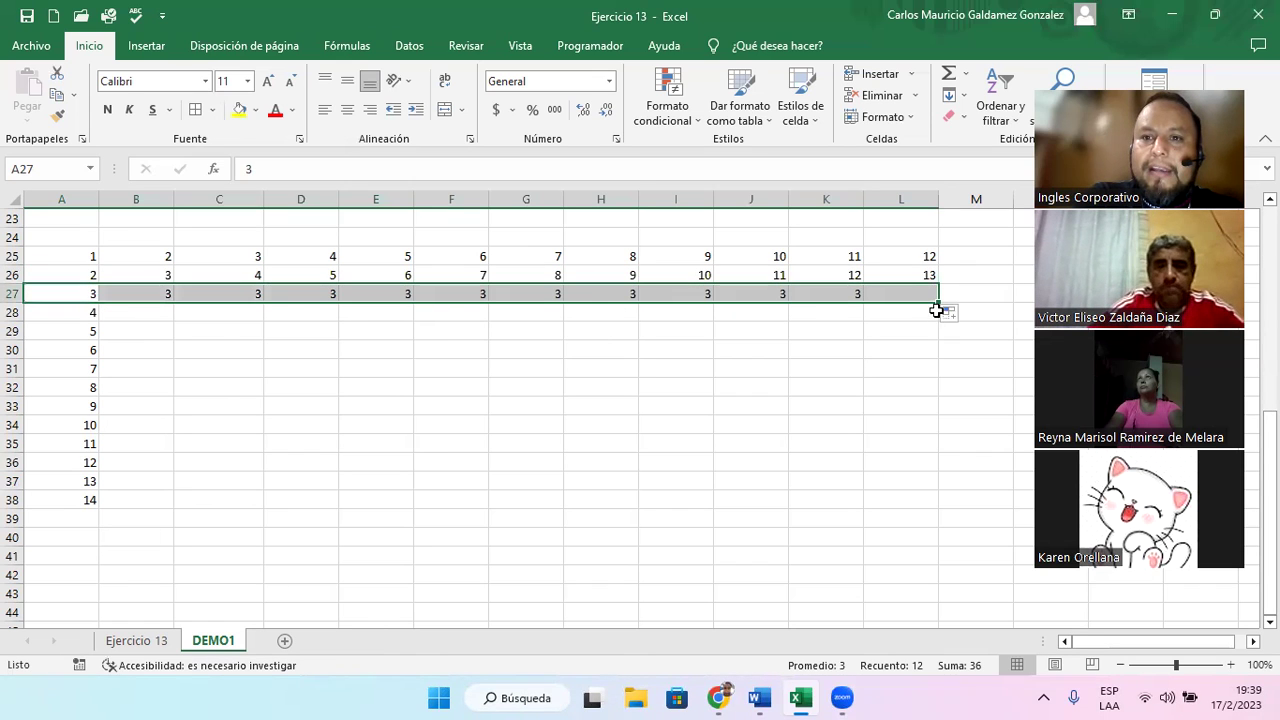
click(951, 314)
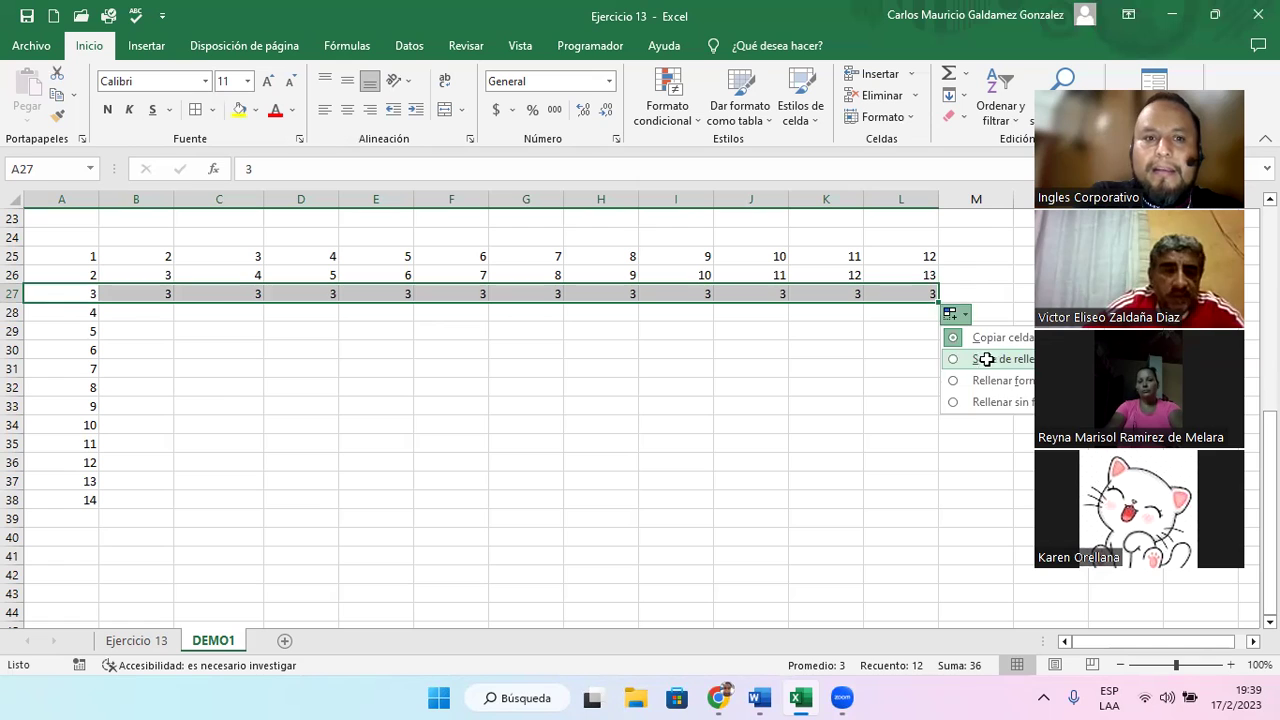
click(986, 358)
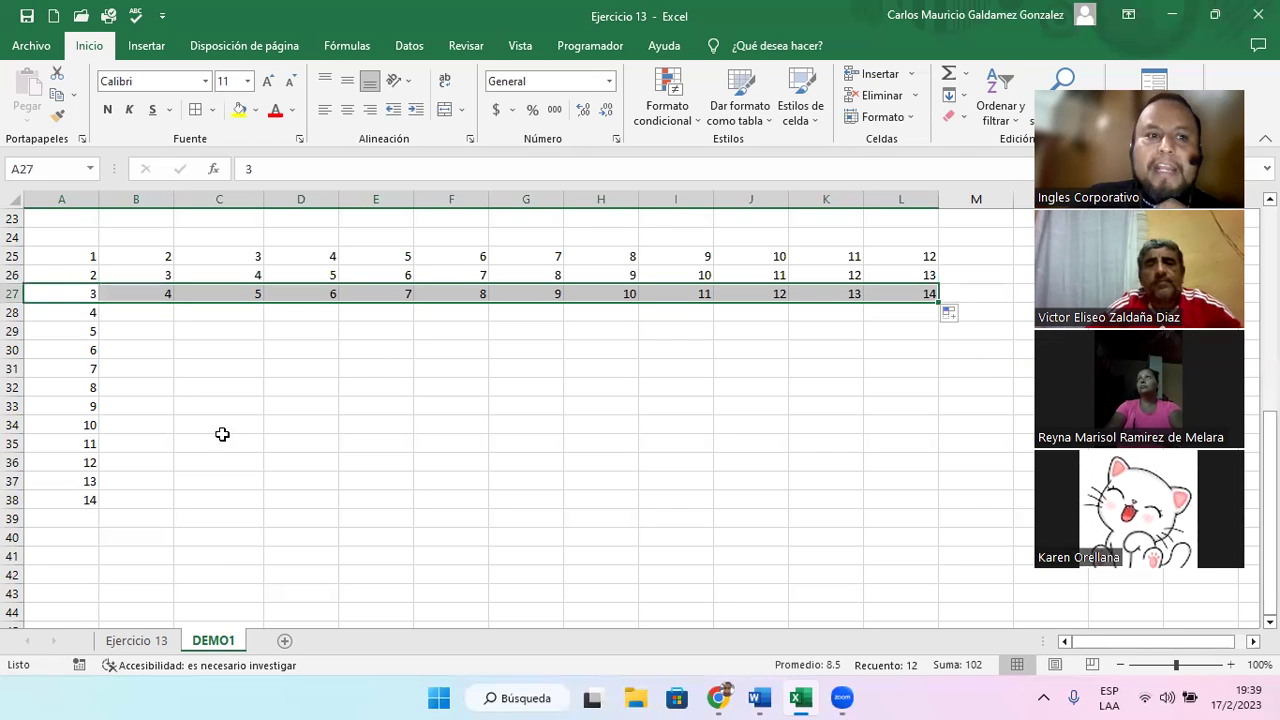
- Enter 2 in C30 and 4 in C31, and autofill the even-number pattern from both cells down to C44
click(218, 353)
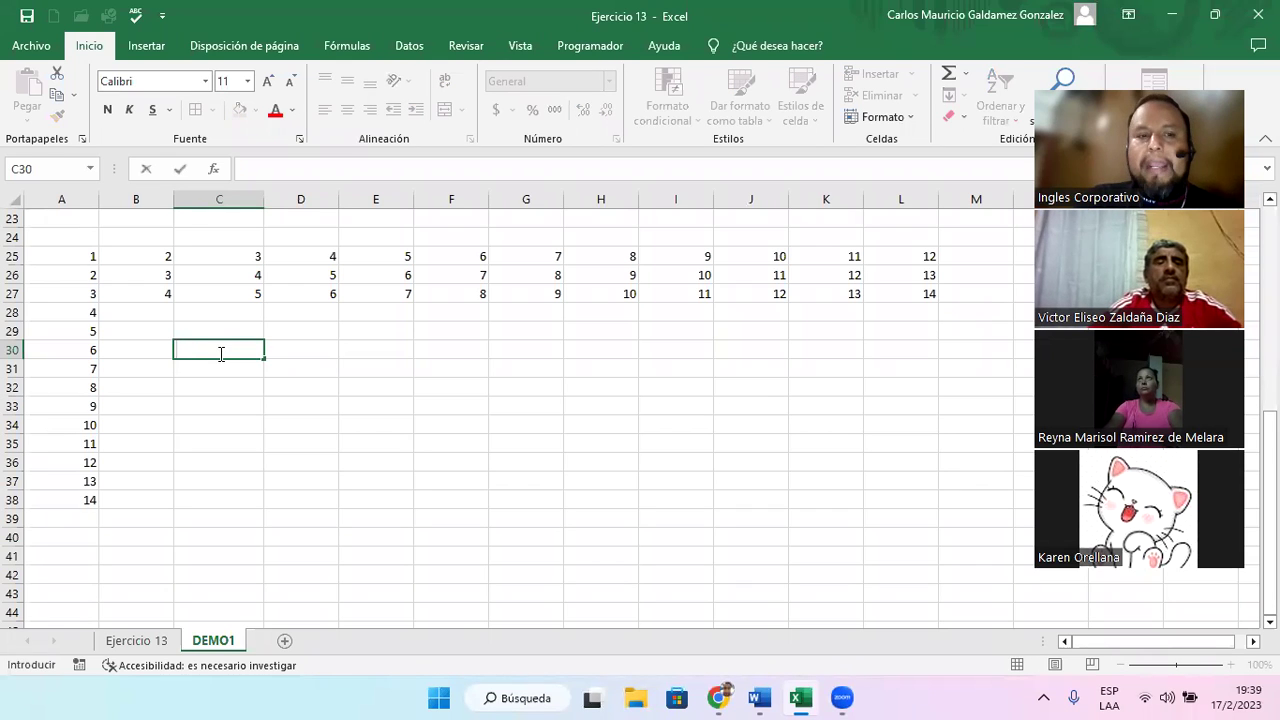
text(2)
key(Return)
text(4)
key(Return)
click(218, 353)
drag(251, 348, 229, 612)
scroll(276, 323, down, 1)
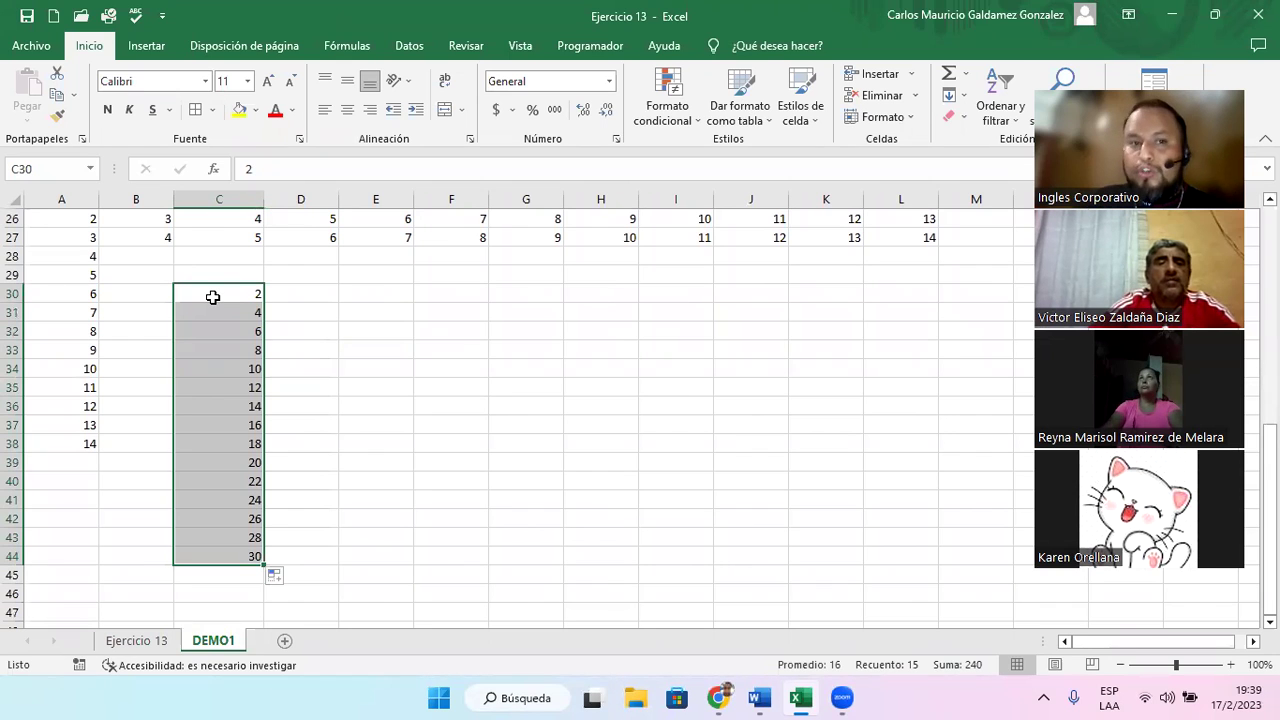
- Enter 3 in D30 and 6 in D31, and autofill the multiples-of-three pattern from both cells down to D44
drag(330, 303, 308, 290)
click(308, 290)
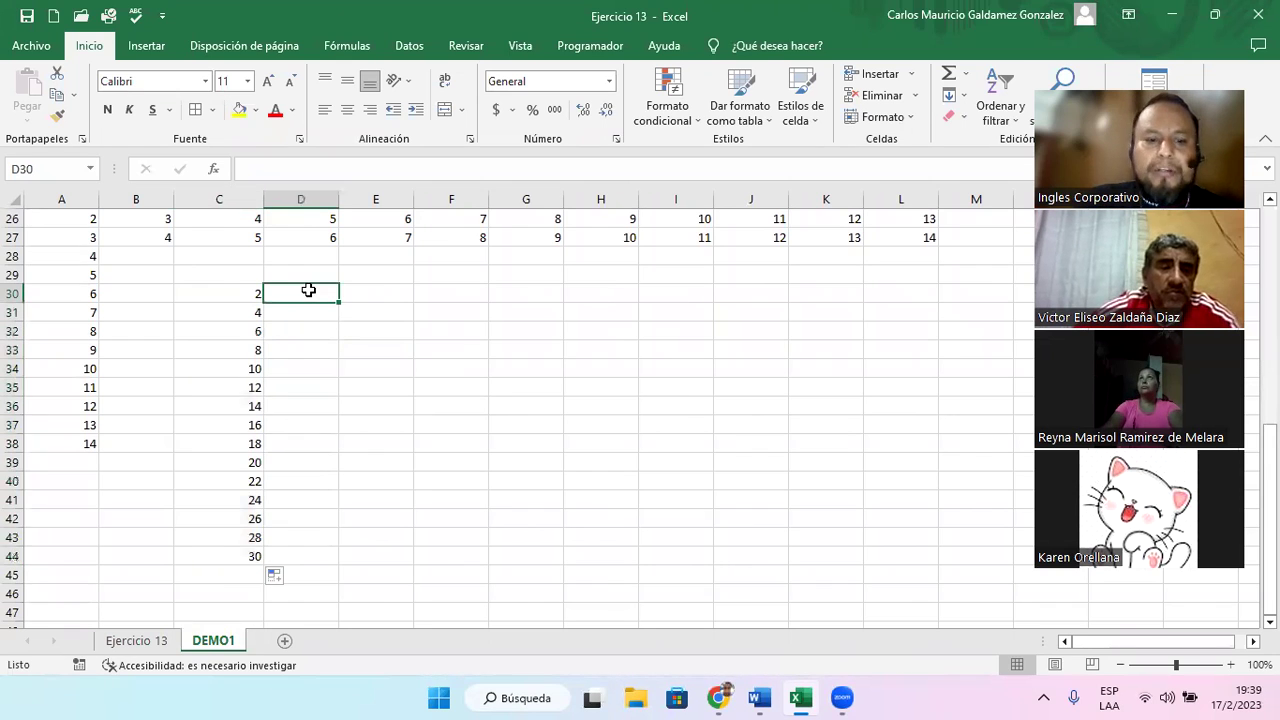
text(3)
key(Return)
text(6)
click(308, 290)
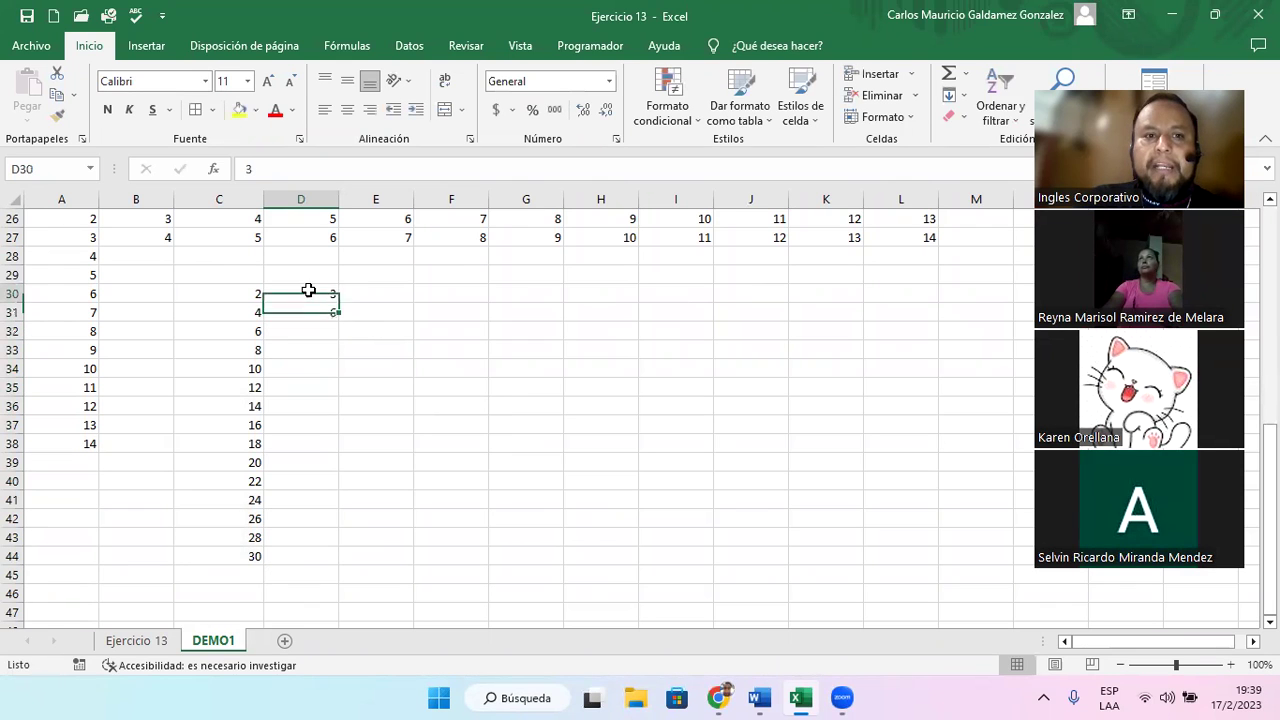
drag(287, 286, 295, 320)
key(Escape)
key(Escape)
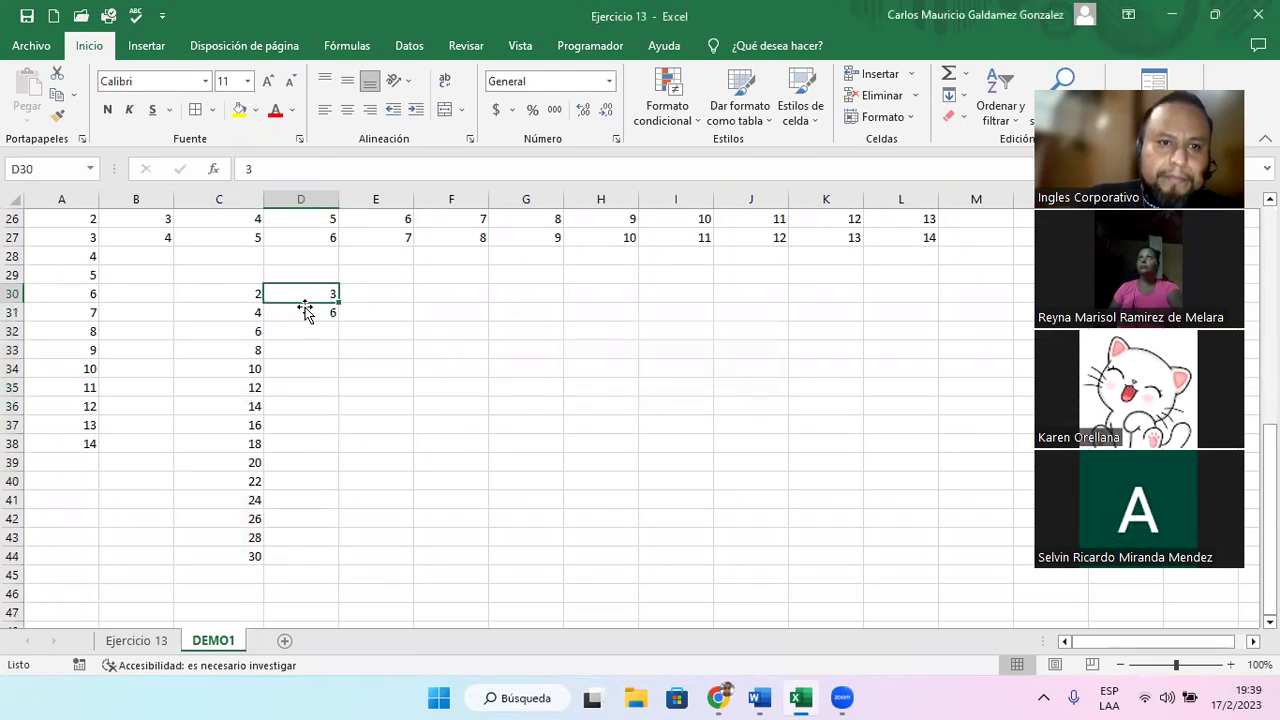
drag(320, 290, 300, 563)
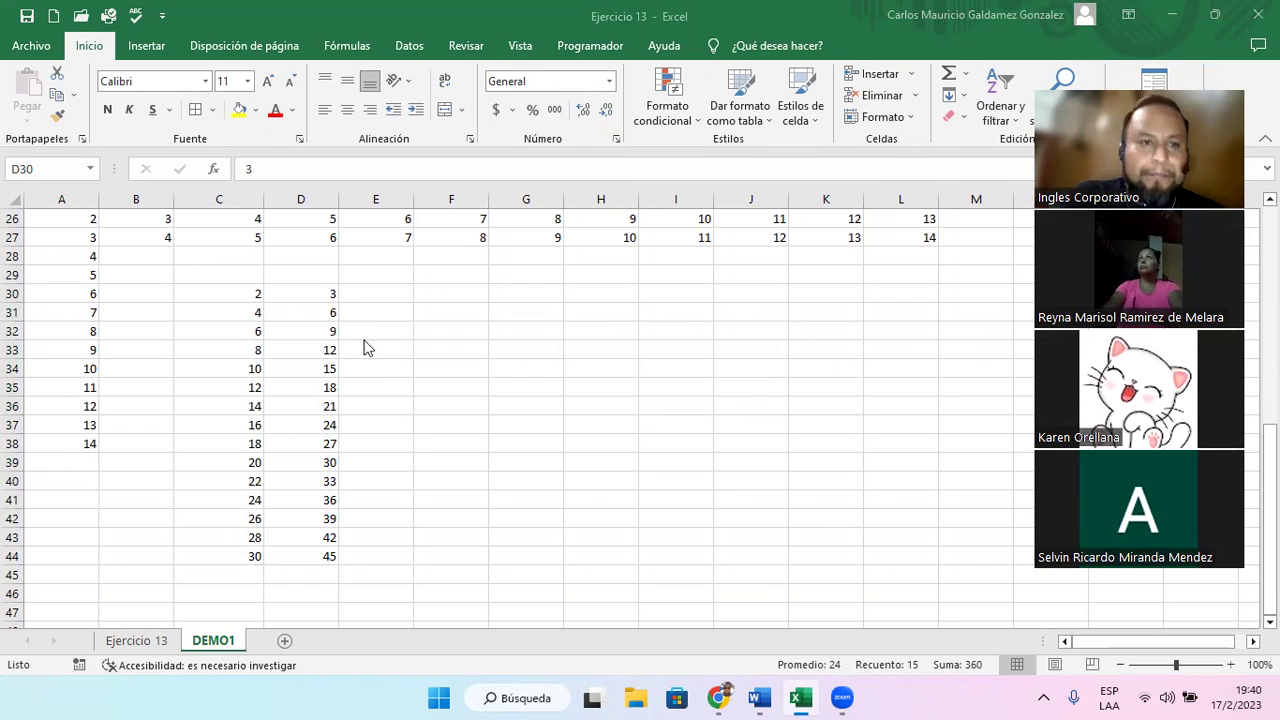
- Enter the heading "Codigo del Empleado" in G30
click(509, 293)
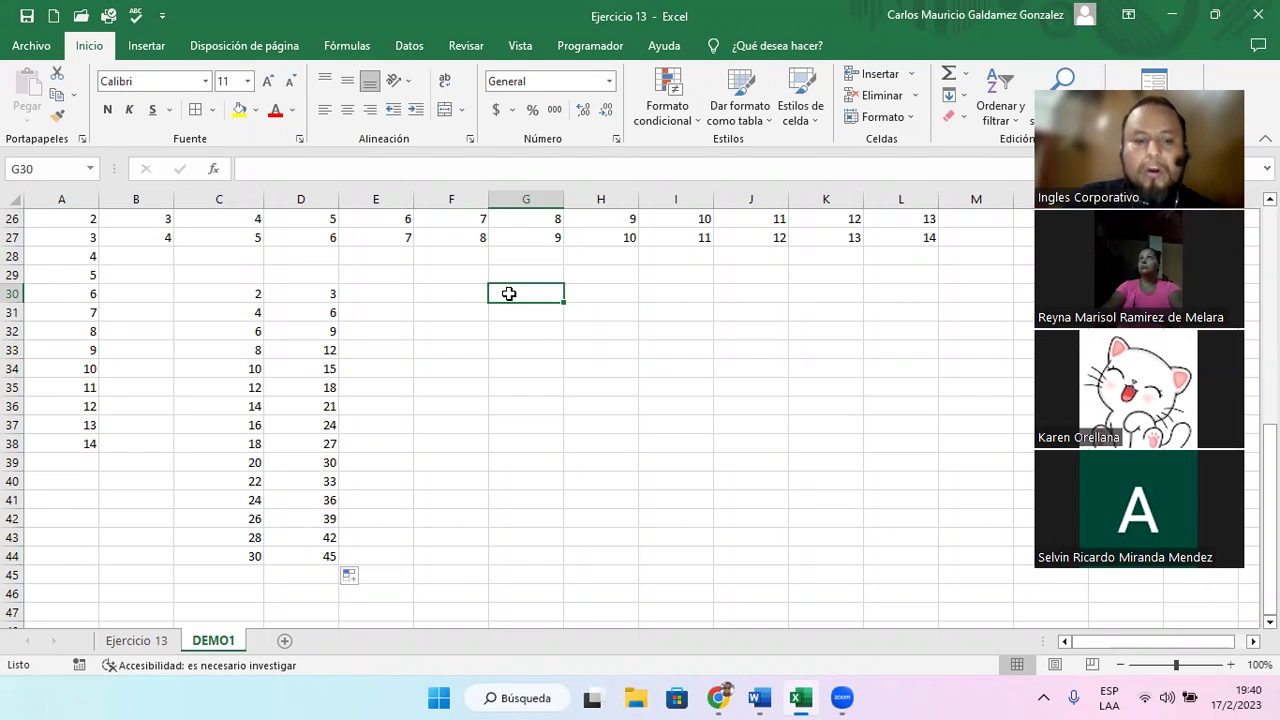
text(Codigo del Empleado)
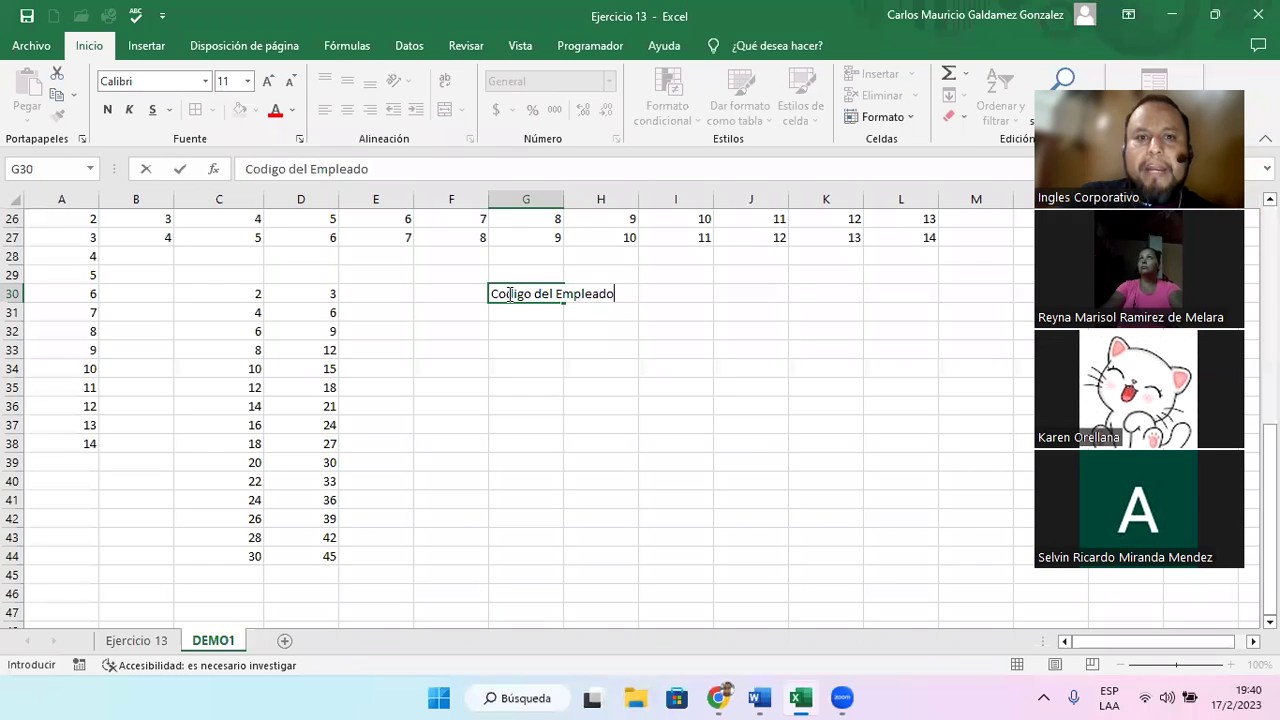
key(Return)
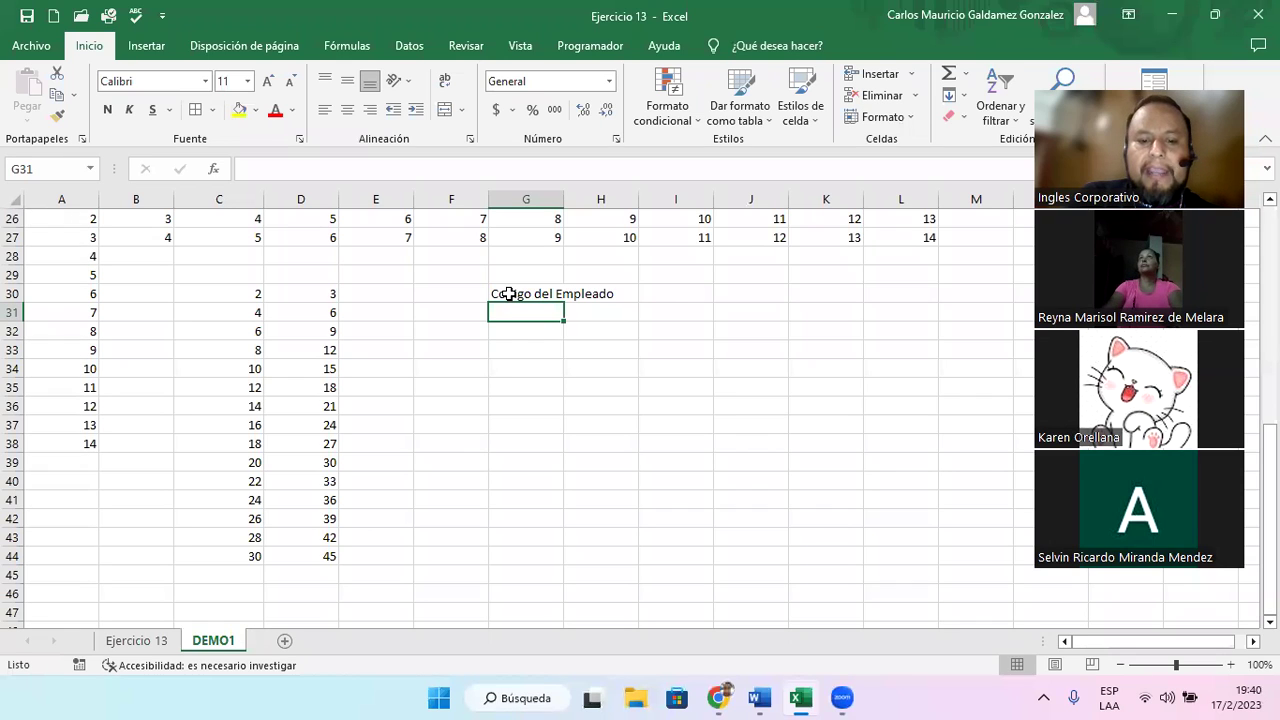
- Enter the code FAB-01-100 in G31 and autofill the code series down to G44
text(FAB-01)
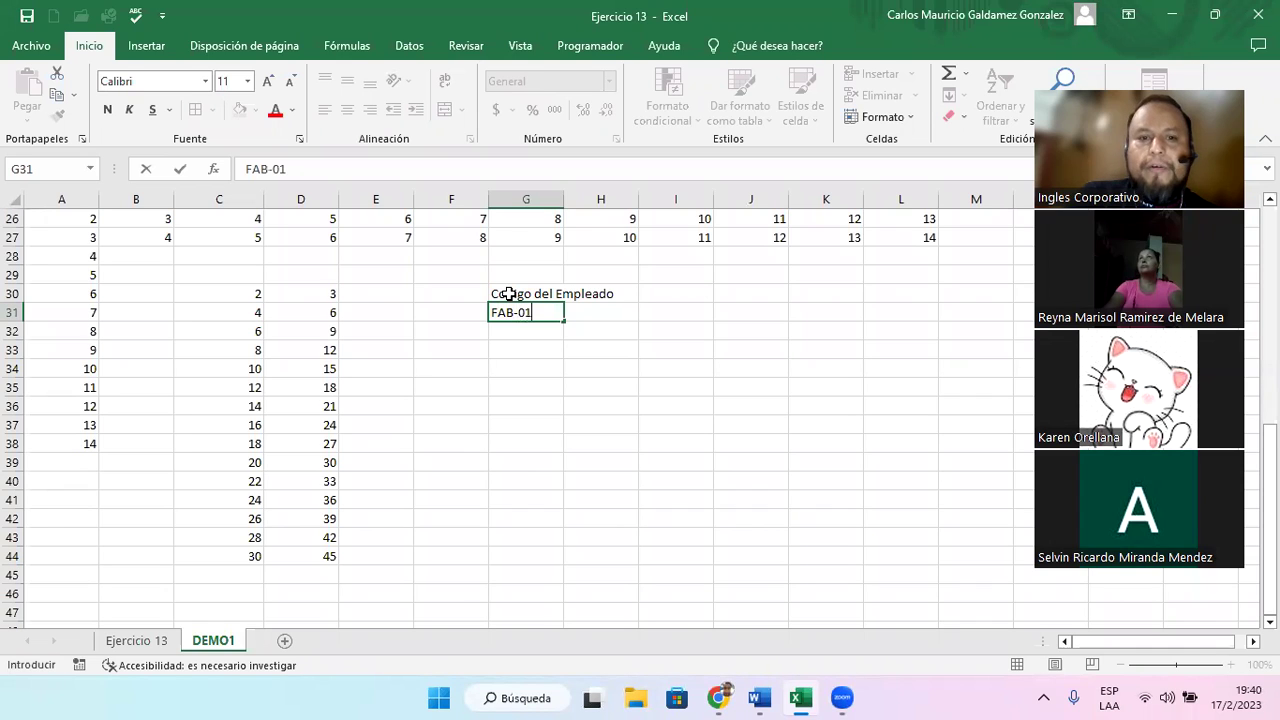
text(-100)
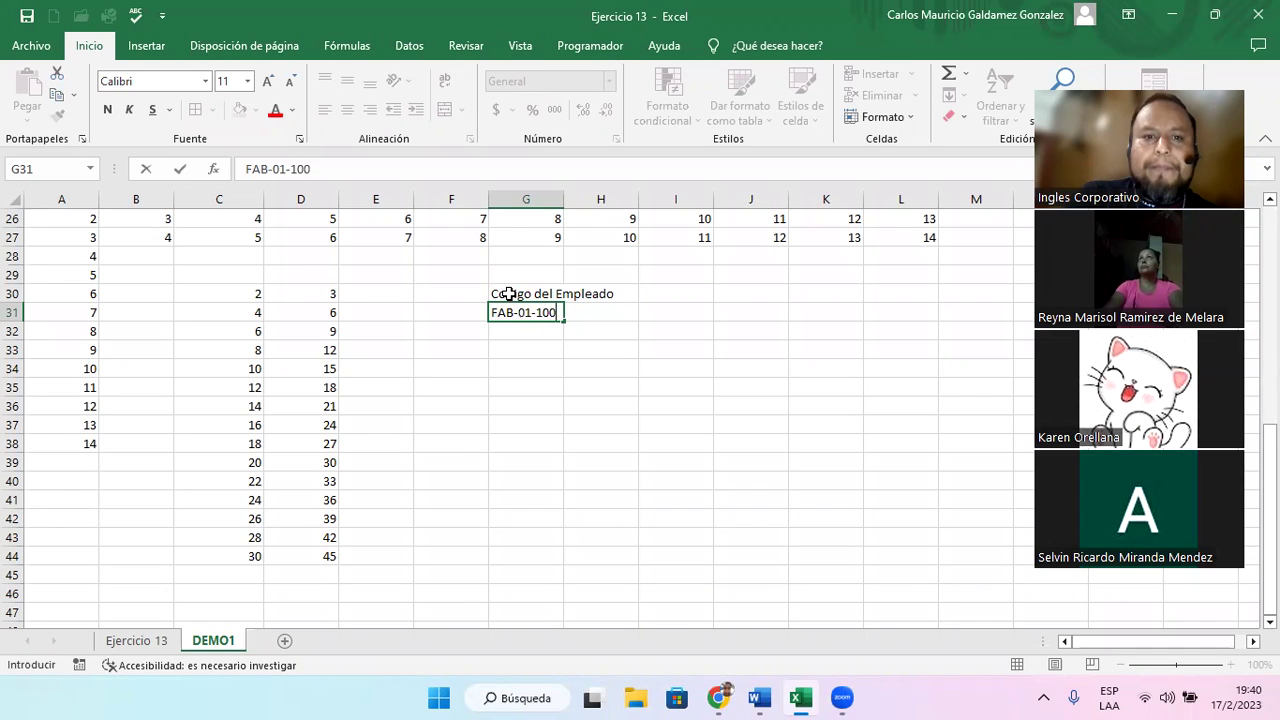
key(Return)
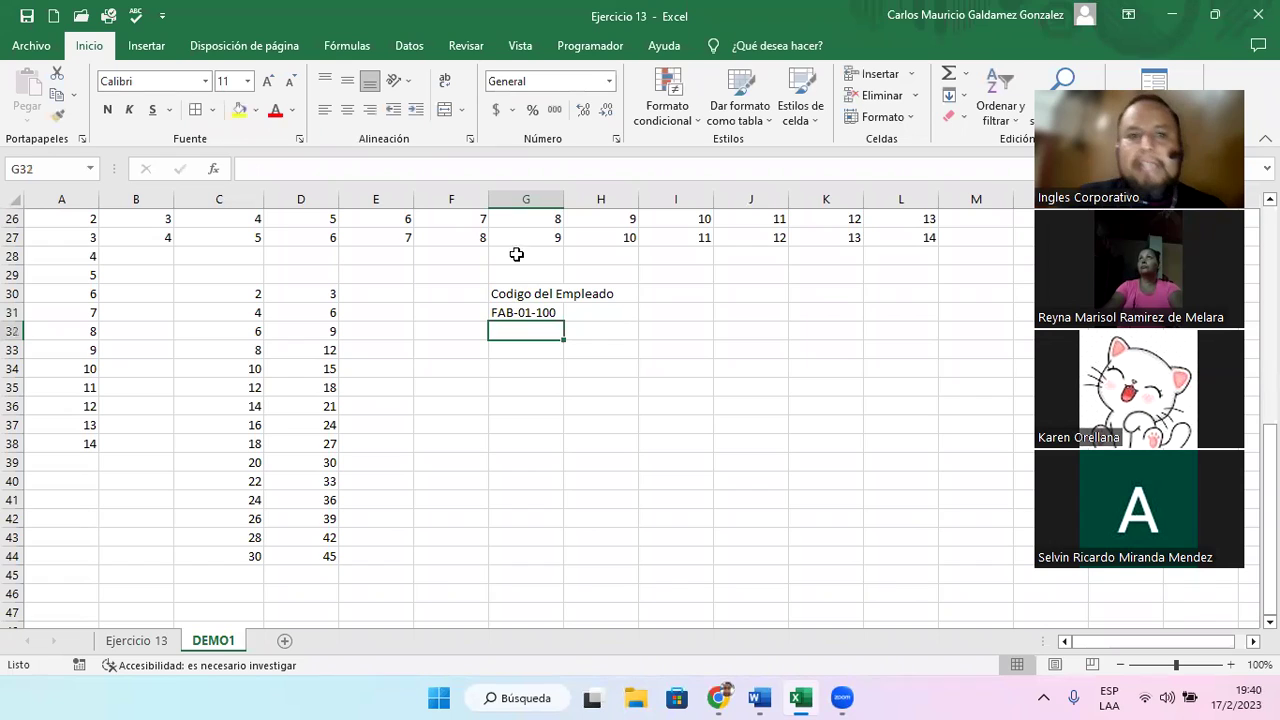
click(531, 310)
drag(564, 321, 540, 563)
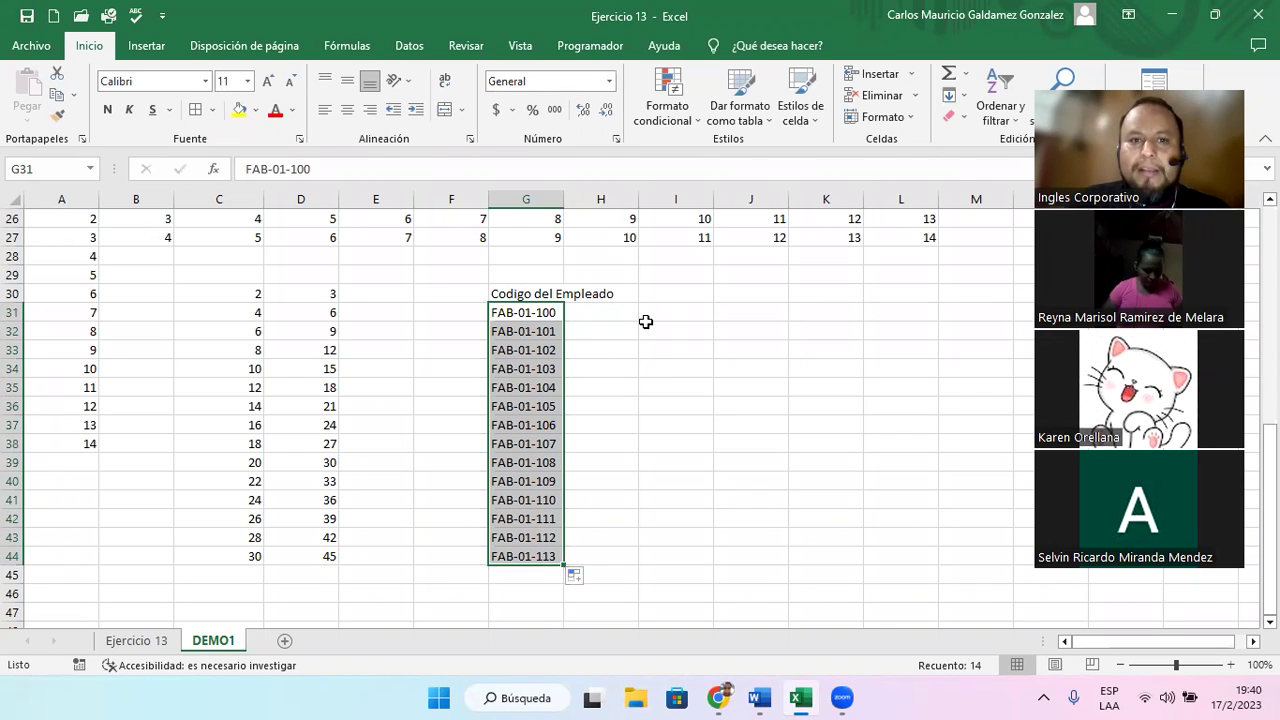
- Enter the date 01/01/2000 in A47 and autofill consecutive days down to A66
scroll(278, 488, down, 4)
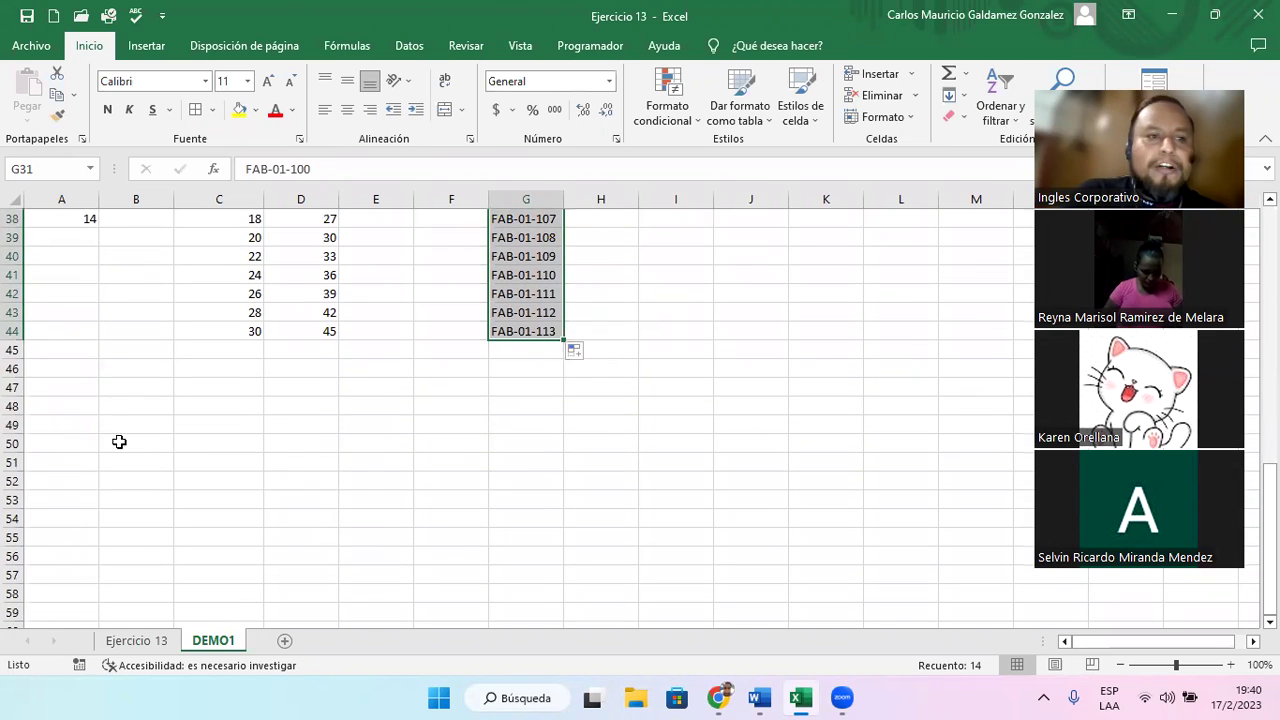
click(66, 392)
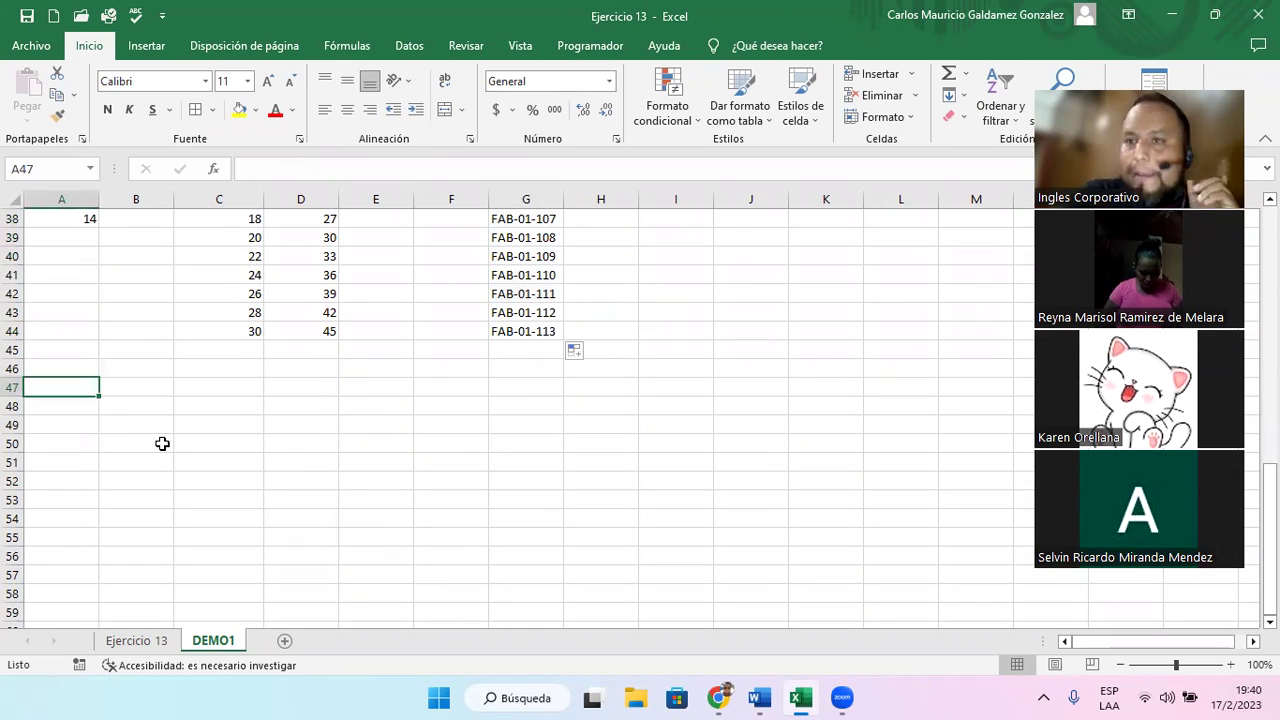
text(01)
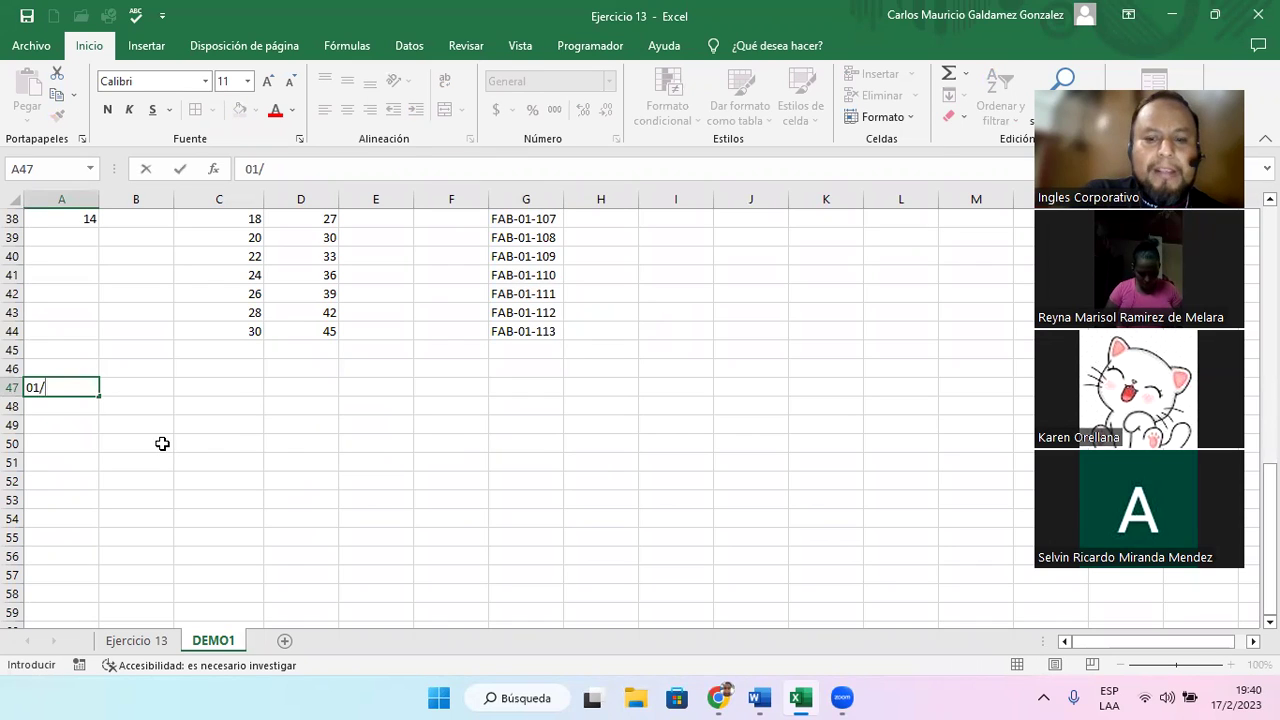
text(/01/2000)
key(Return)
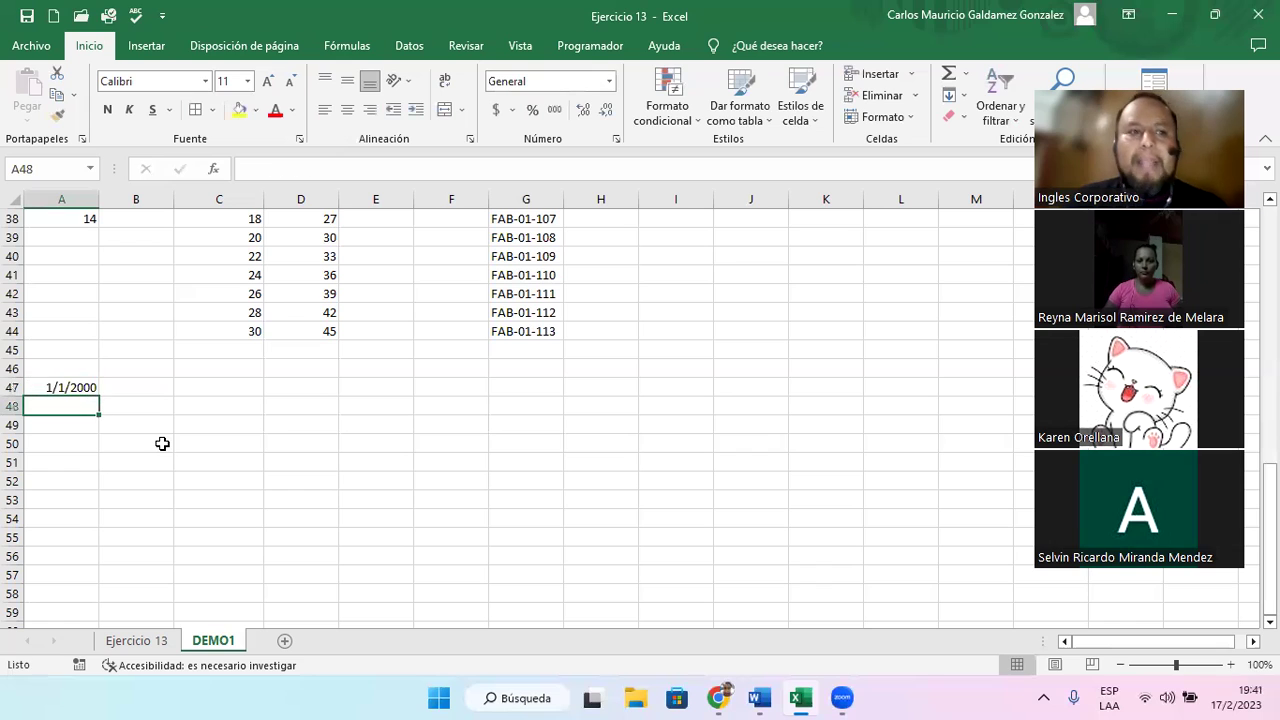
click(75, 385)
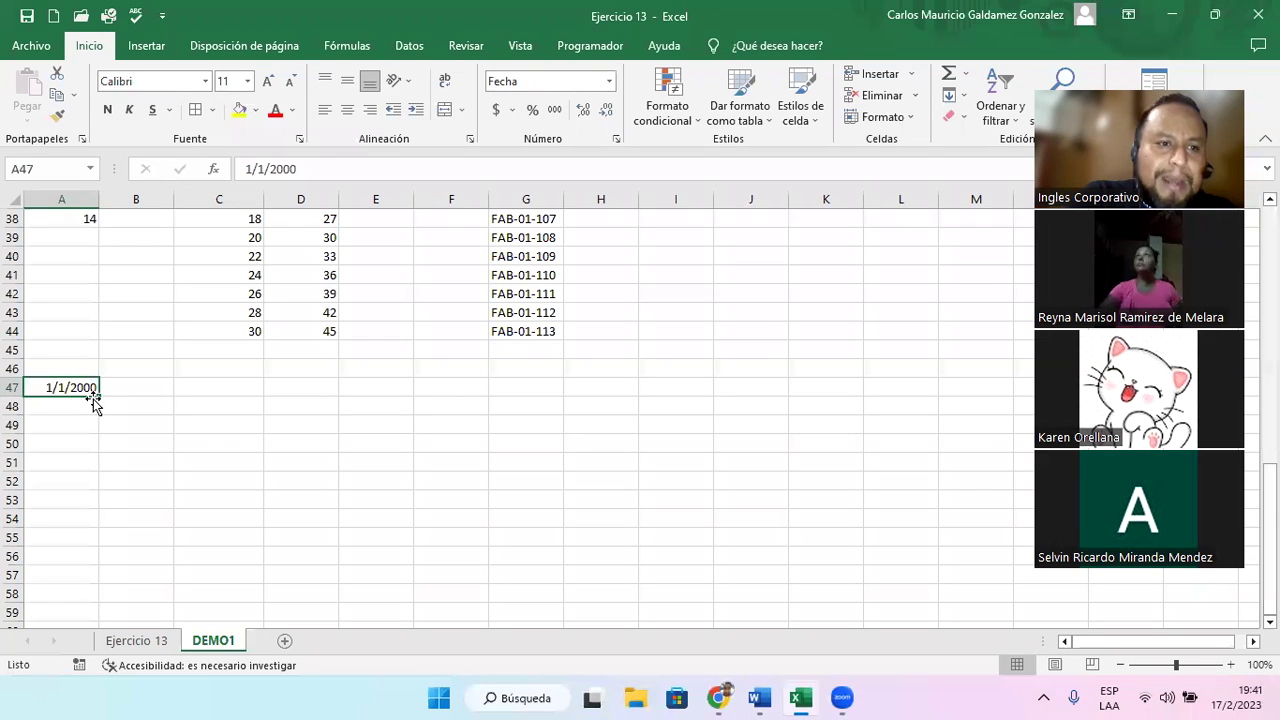
drag(79, 473, 80, 580)
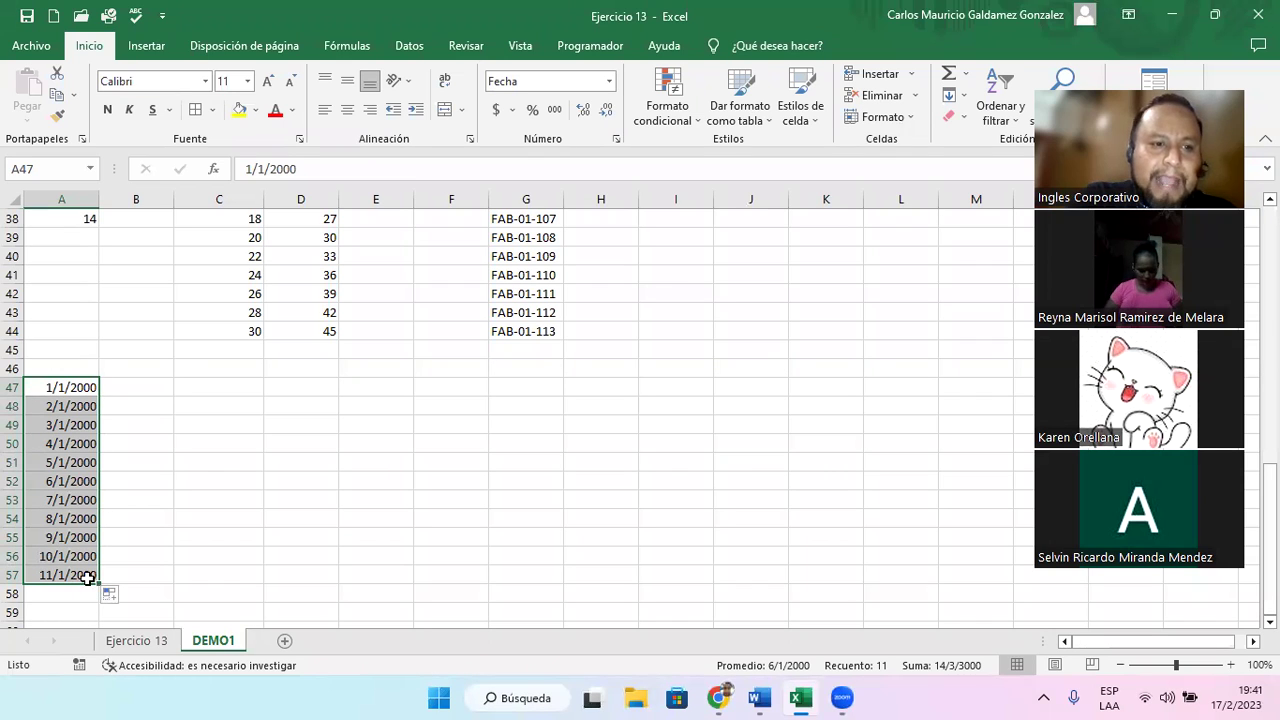
scroll(116, 430, down, 3)
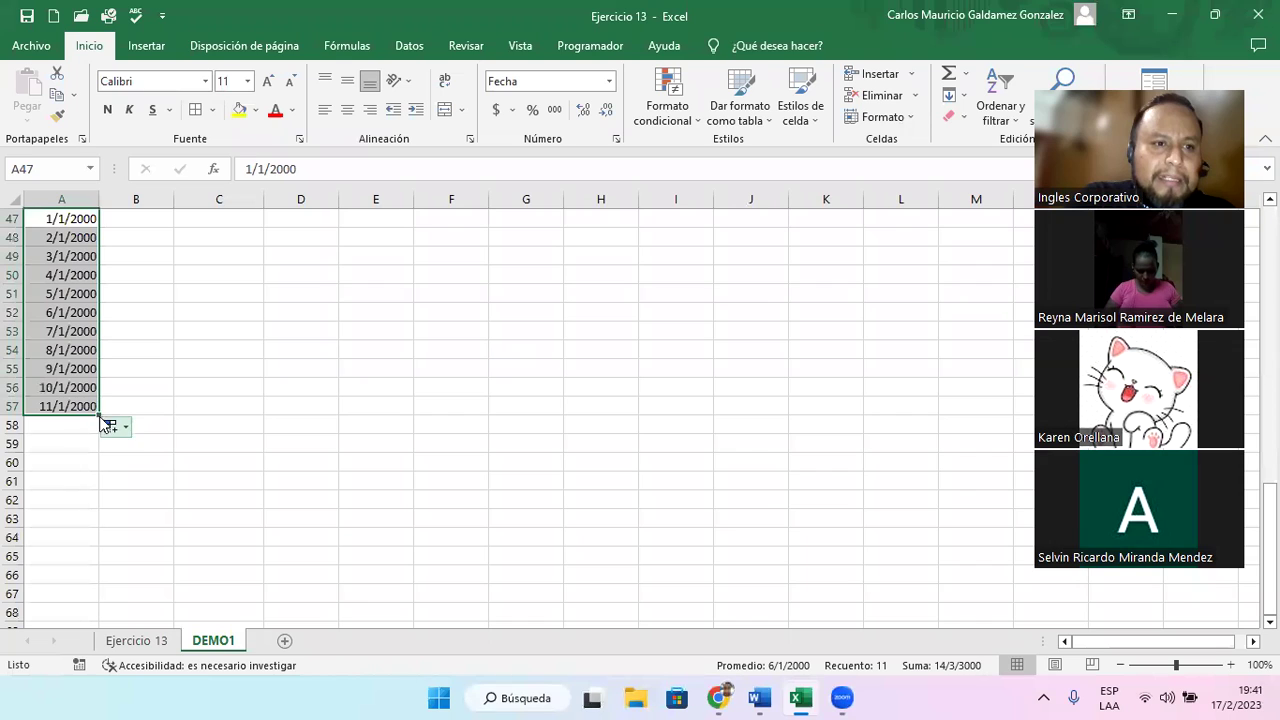
drag(99, 415, 80, 578)
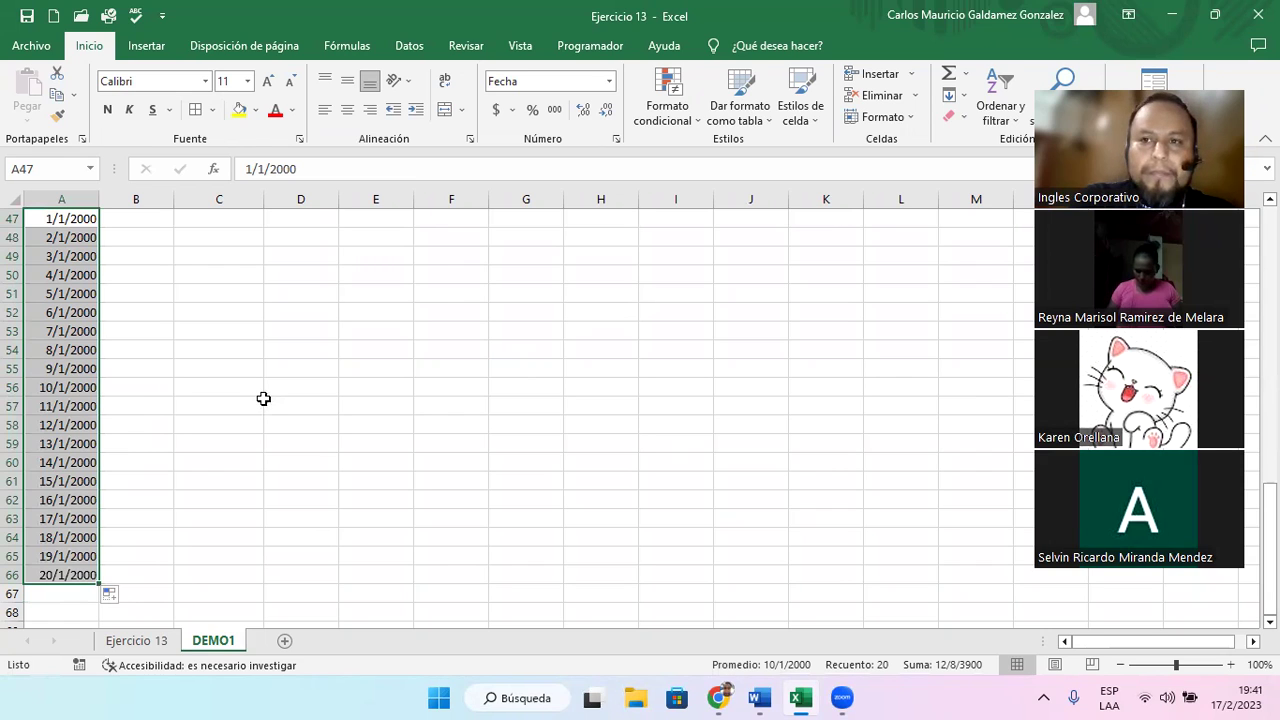
- Enter the dates 1/1/2001 in C47 and 1/2/2001 in C48 as the start of a monthly pattern
scroll(263, 398, up, 1)
click(228, 238)
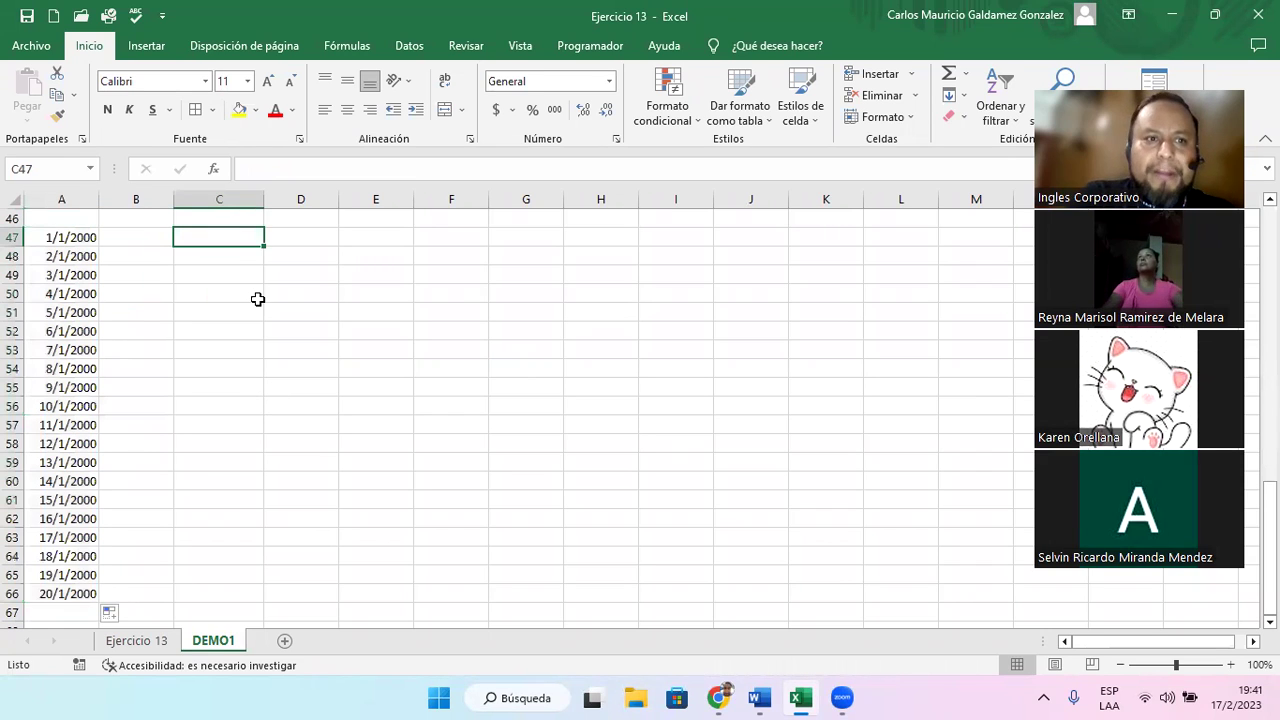
text(1&)
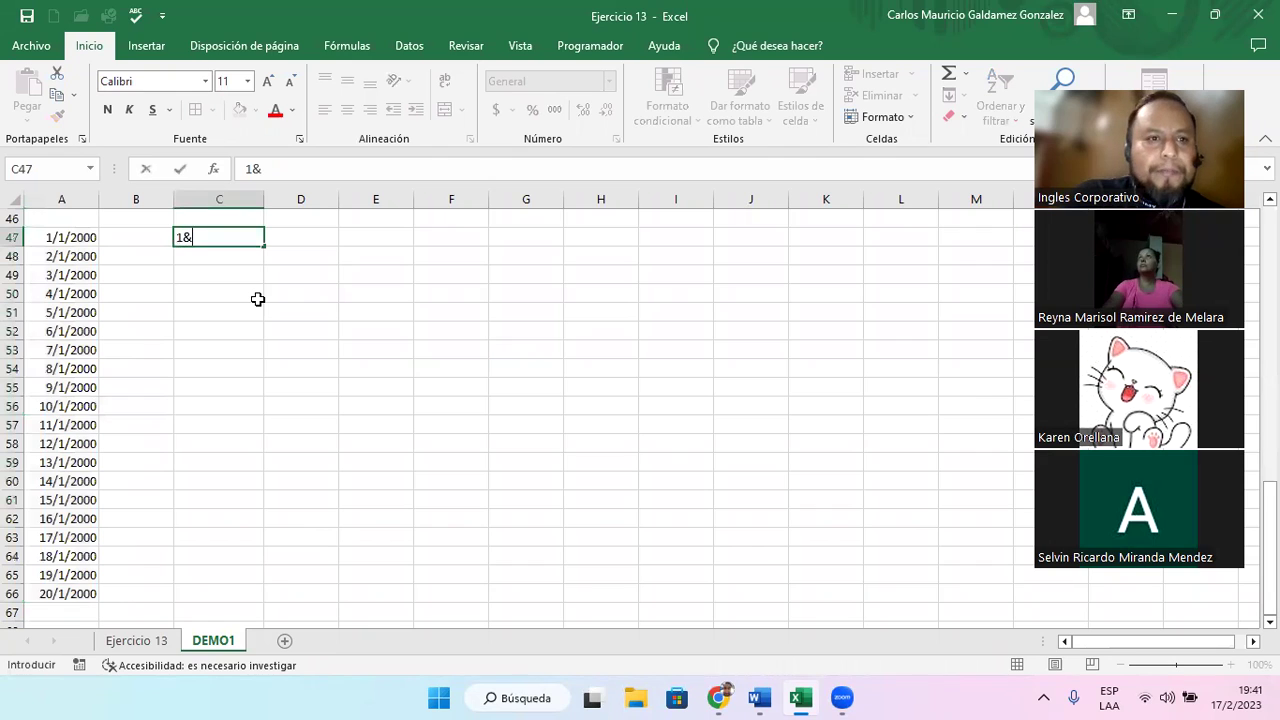
key(BackSpace)
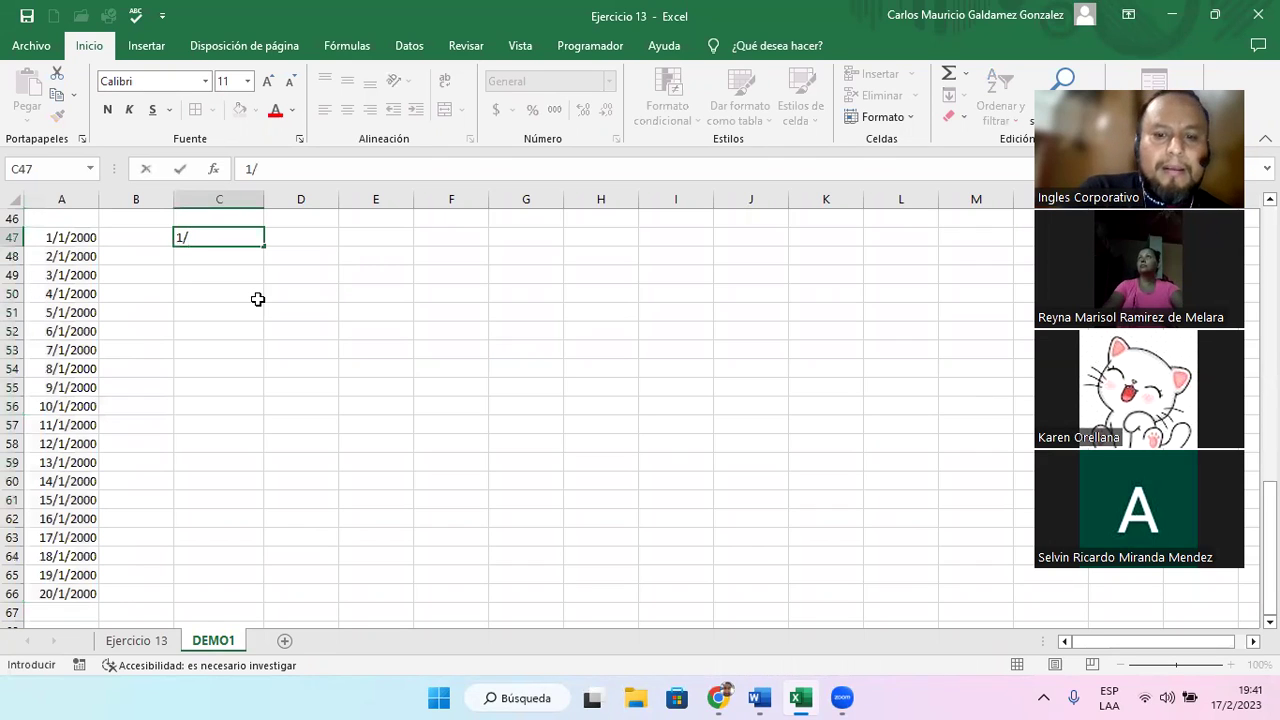
text(/1/2001)
key(Return)
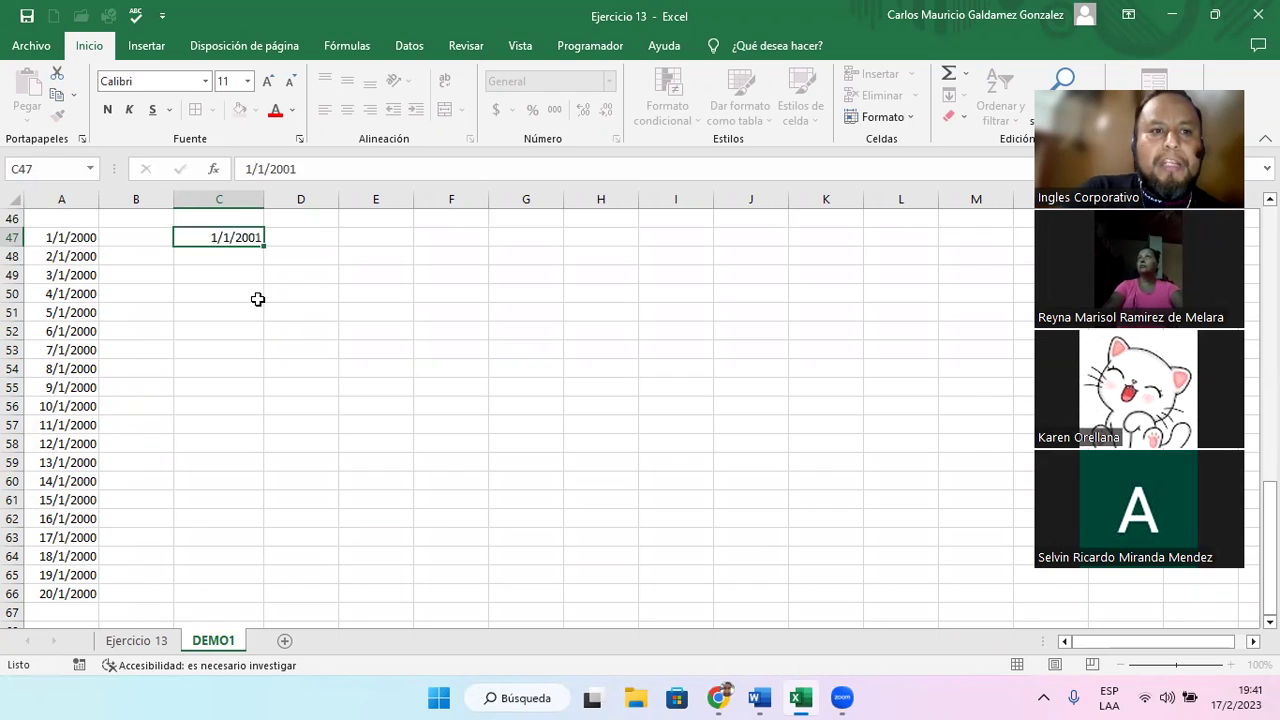
text(1)
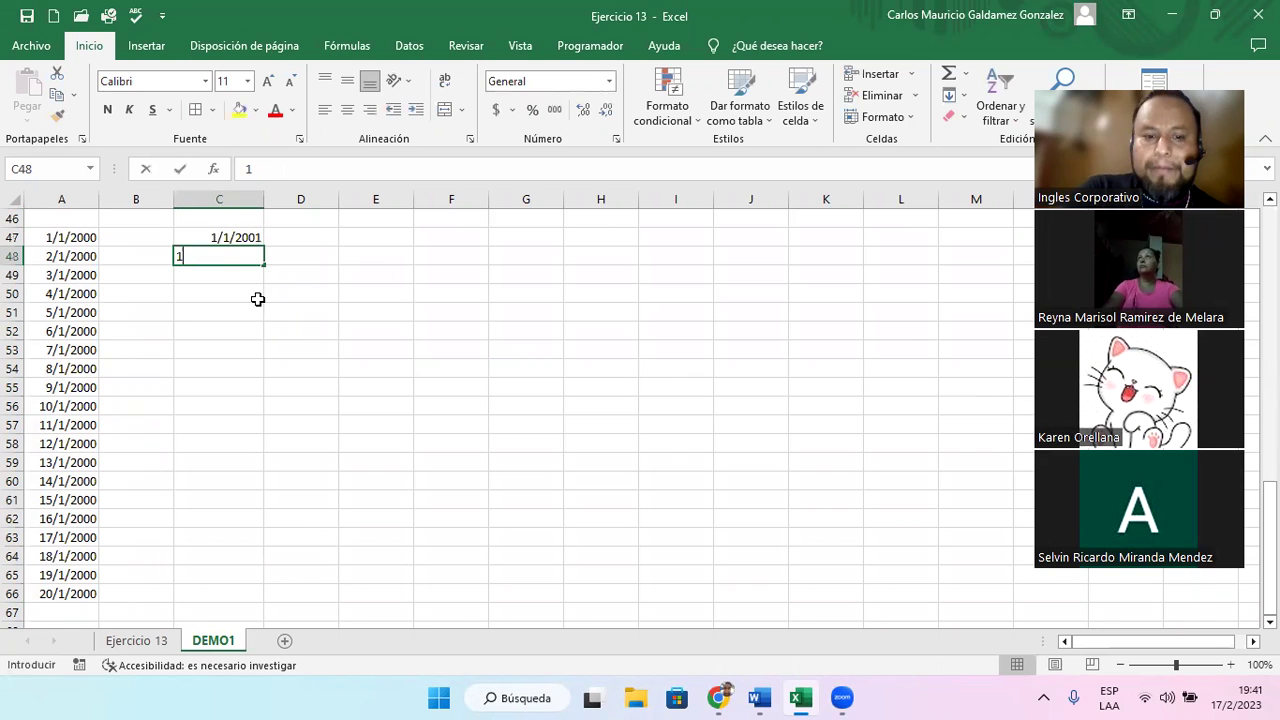
text(&)
key(BackSpace)
text(/)
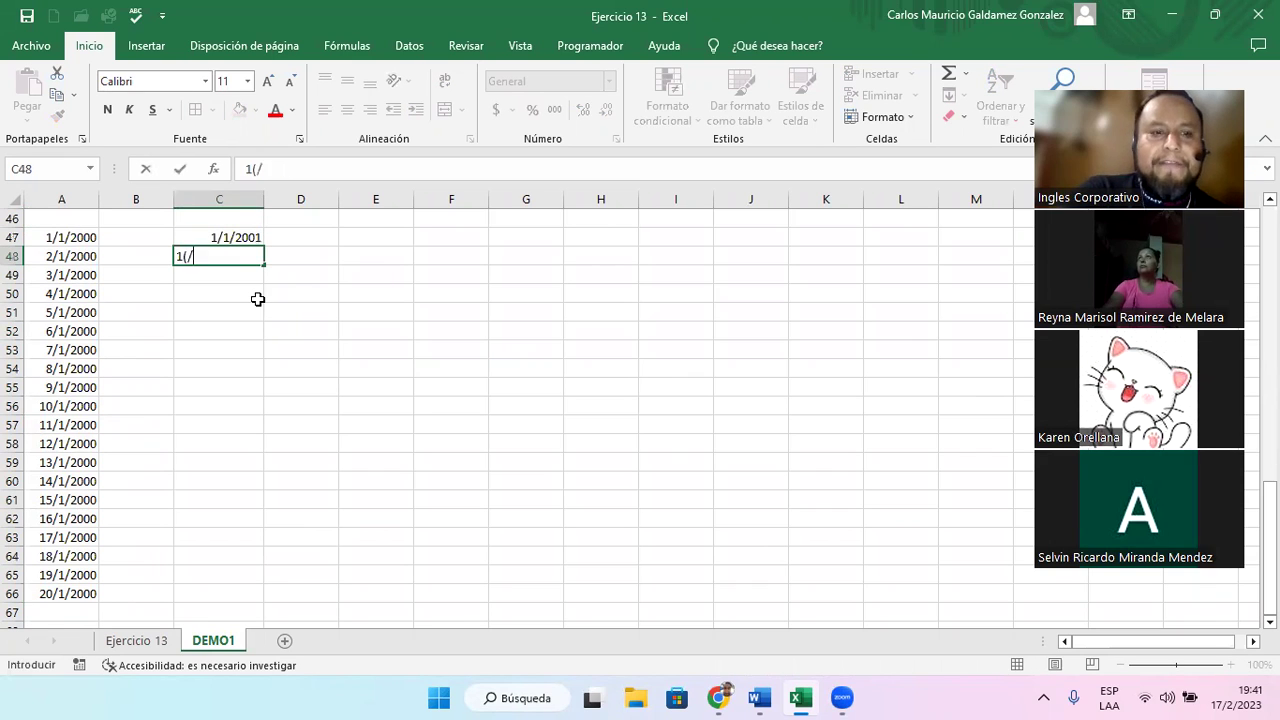
text(/2/2001)
key(Return)
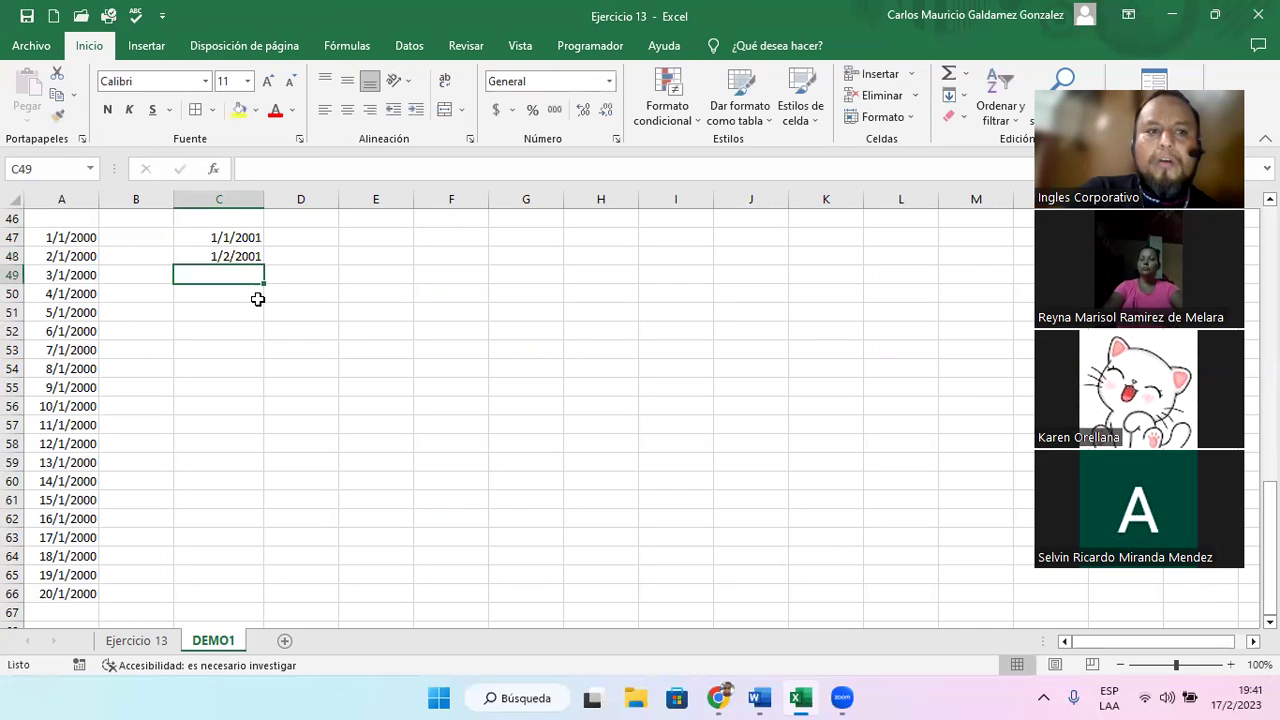
- Autofill the monthly date pattern from C47:C48 down to C66
drag(220, 237, 222, 256)
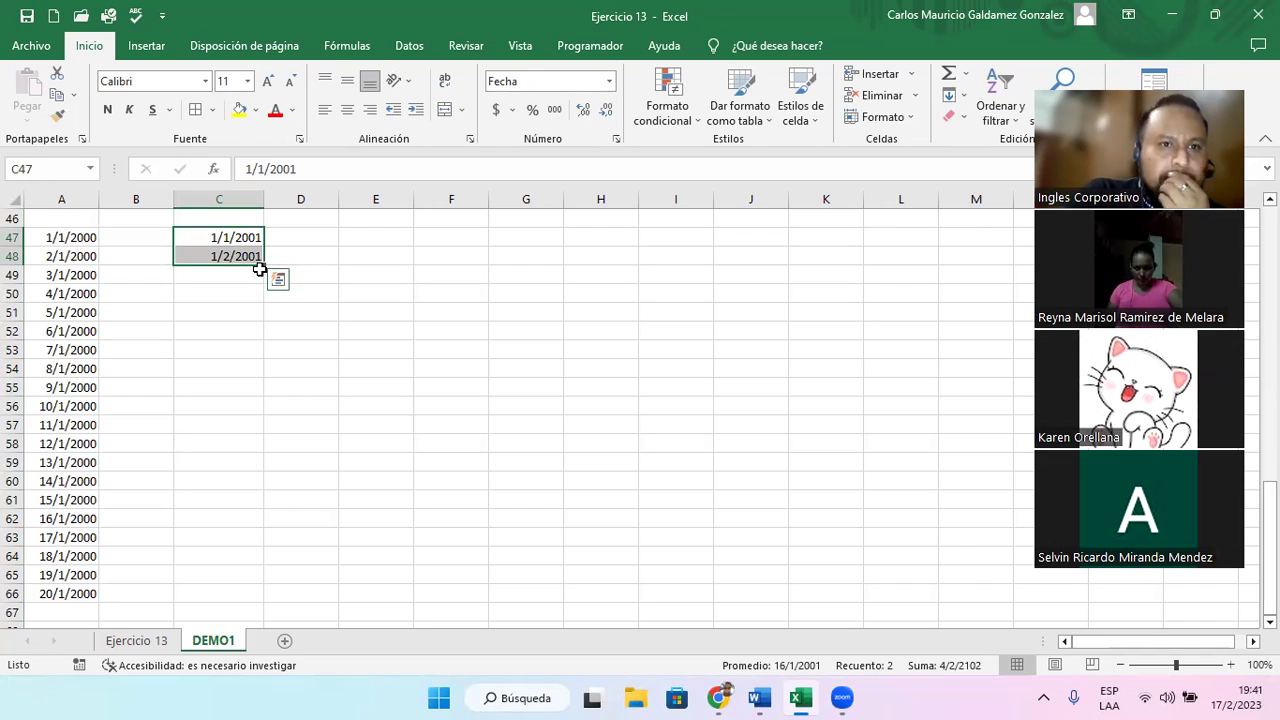
click(265, 270)
drag(257, 243, 223, 594)
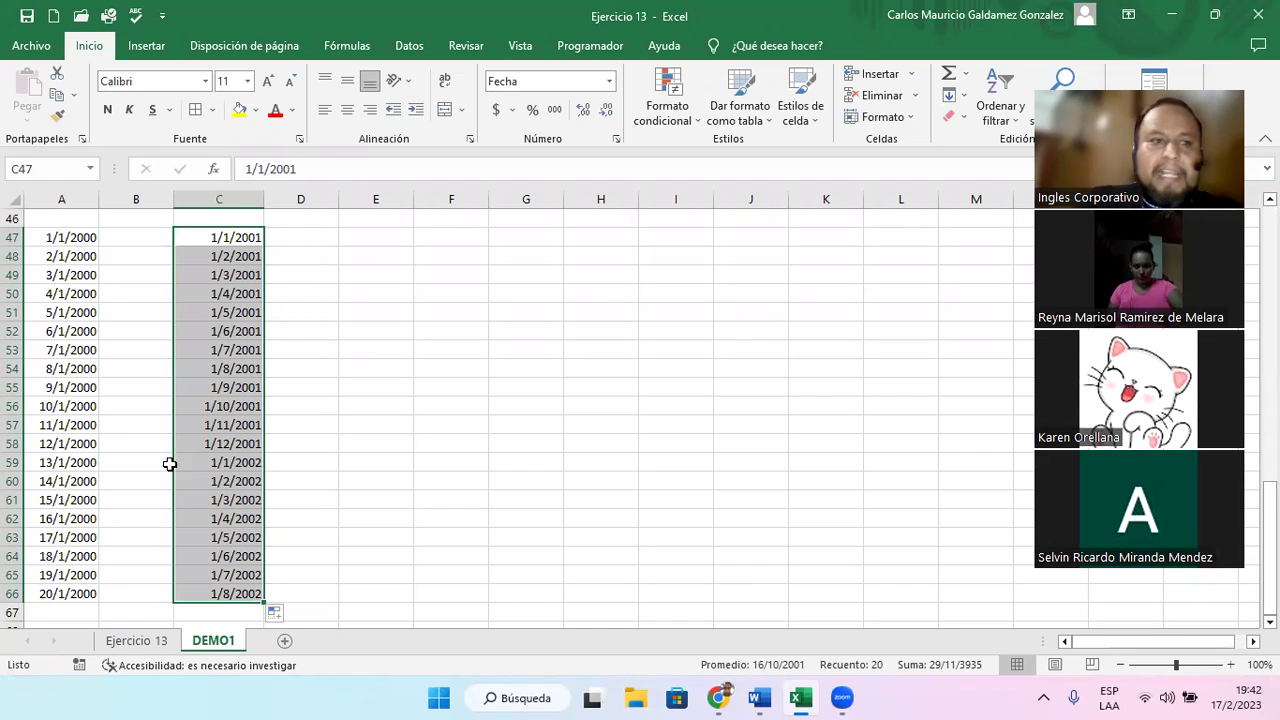
click(224, 237)
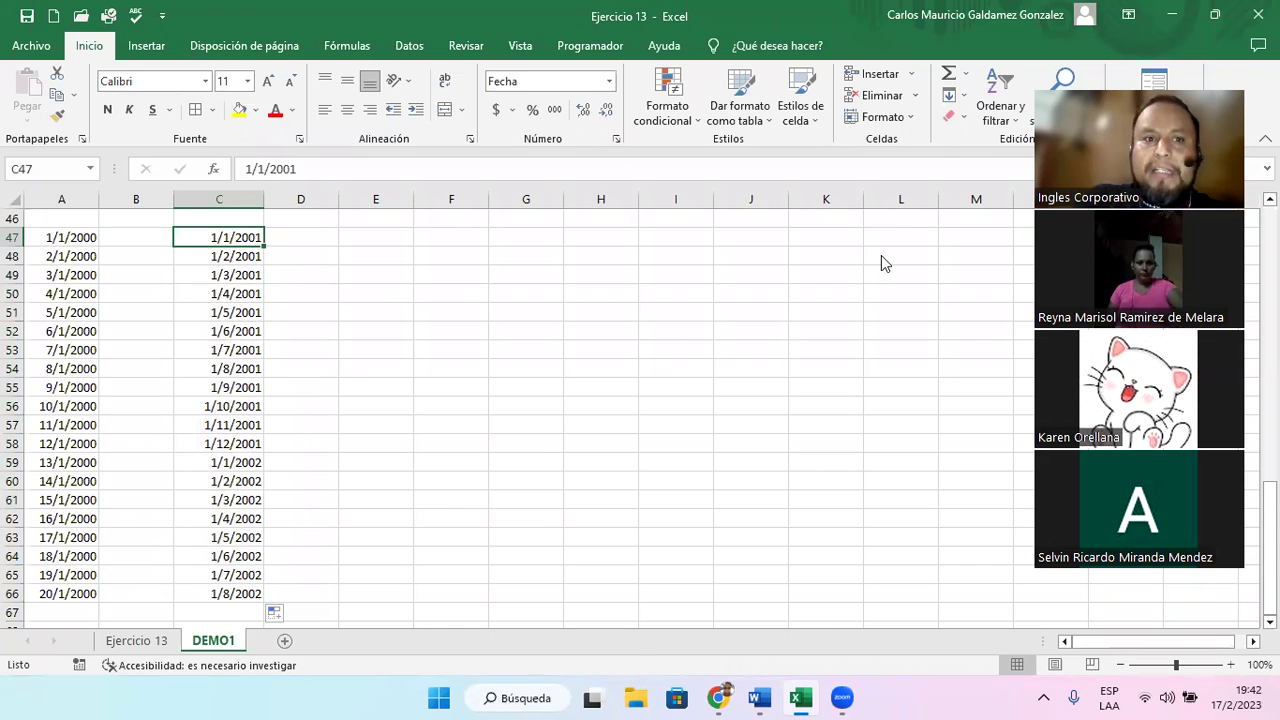
- Enter A, B and C in E47:E49 and autofill the three letters down to E64
click(383, 243)
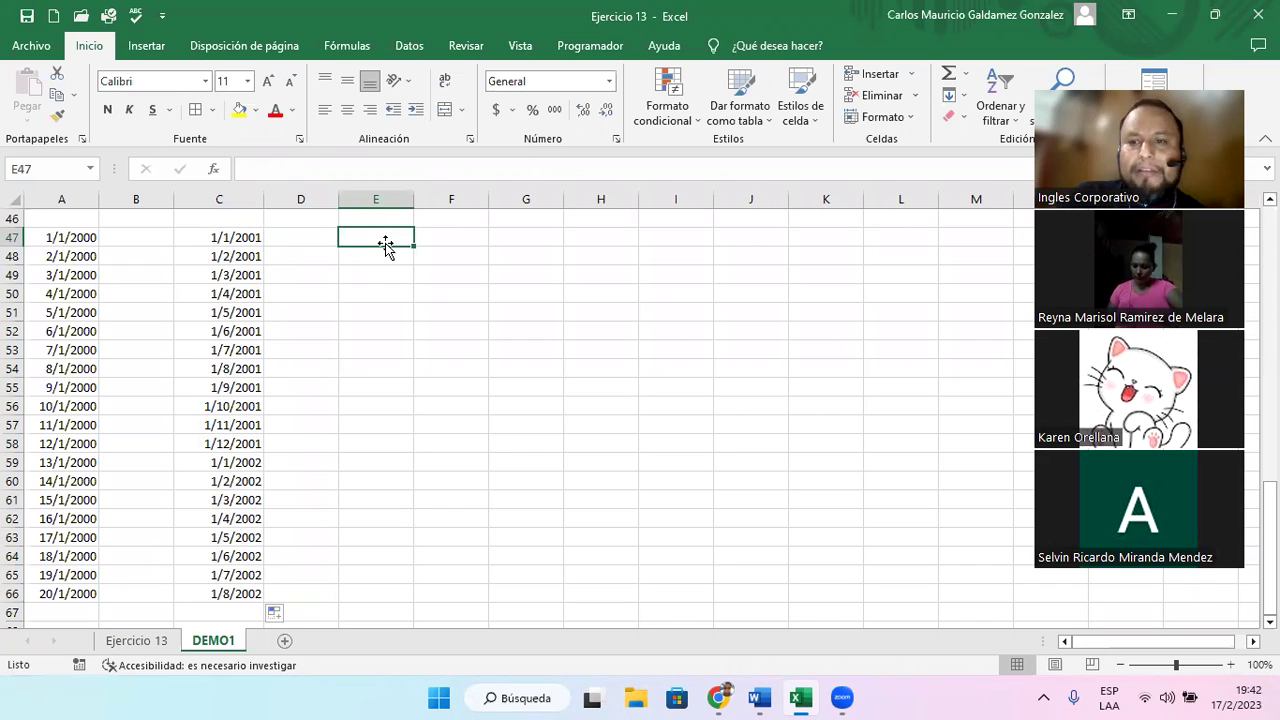
text(A)
key(Return)
text(B)
key(Return)
text(C)
key(Return)
drag(380, 243, 357, 558)
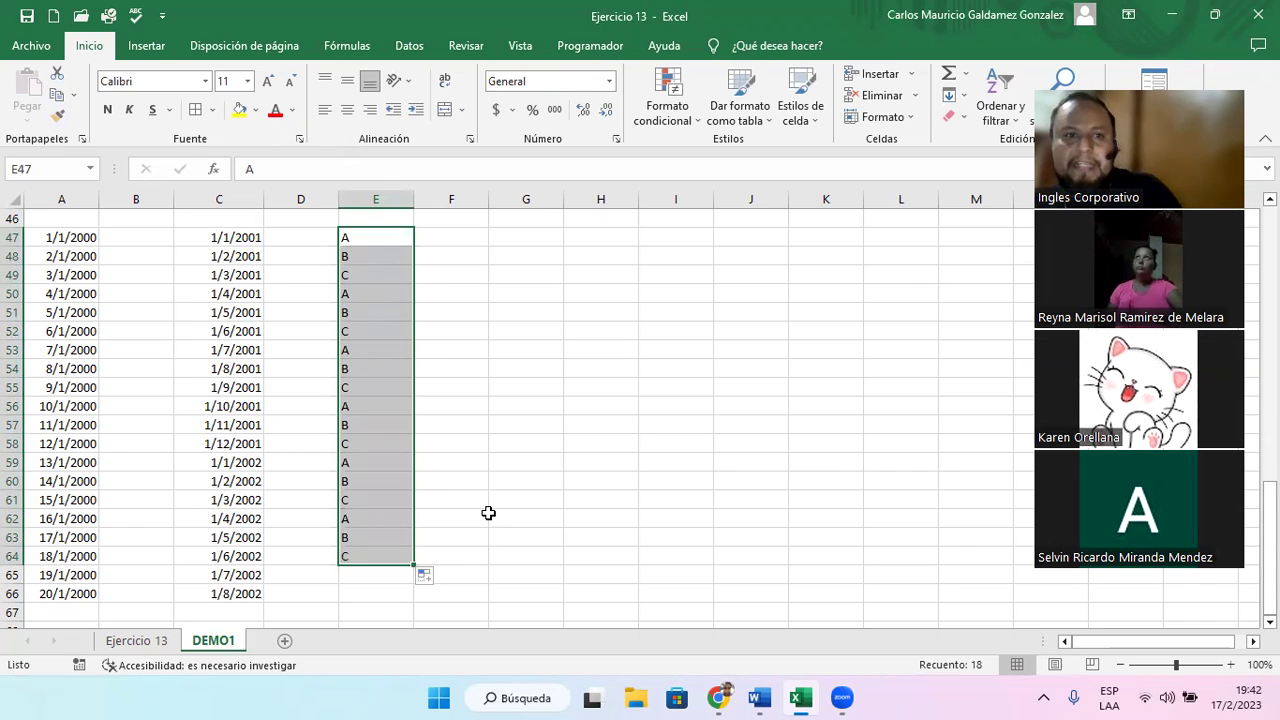
click(402, 258)
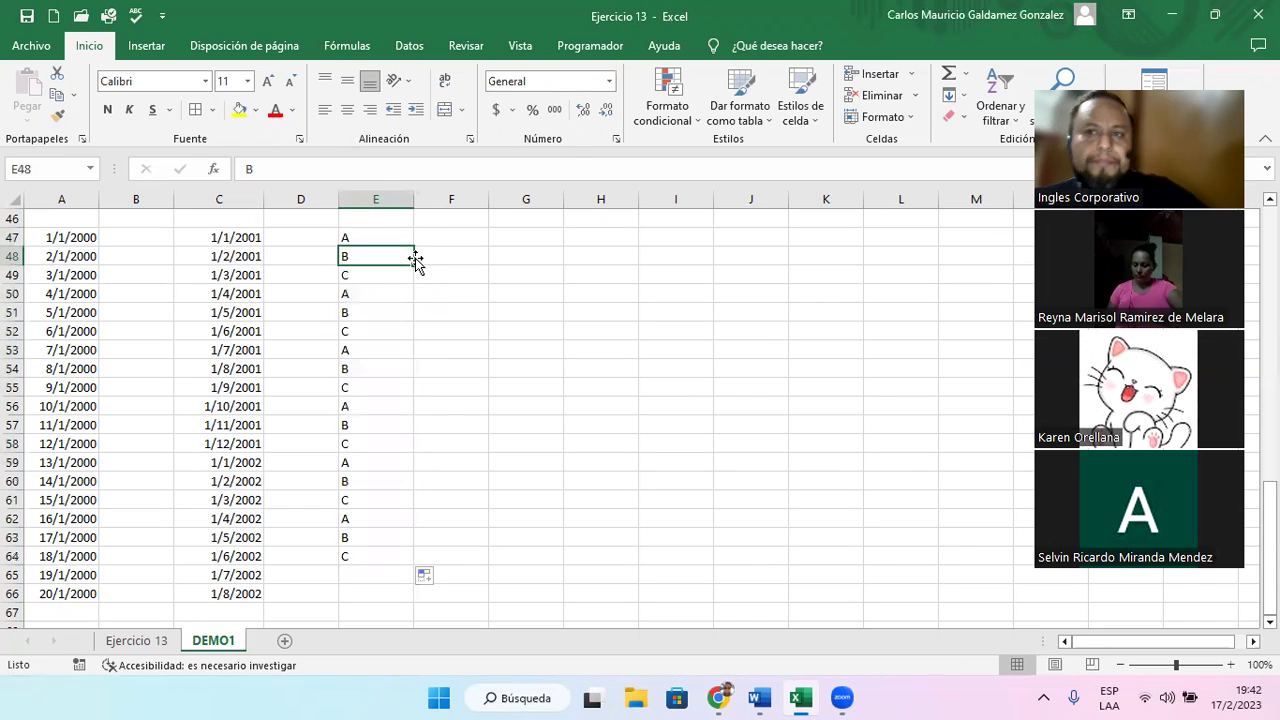
click(379, 233)
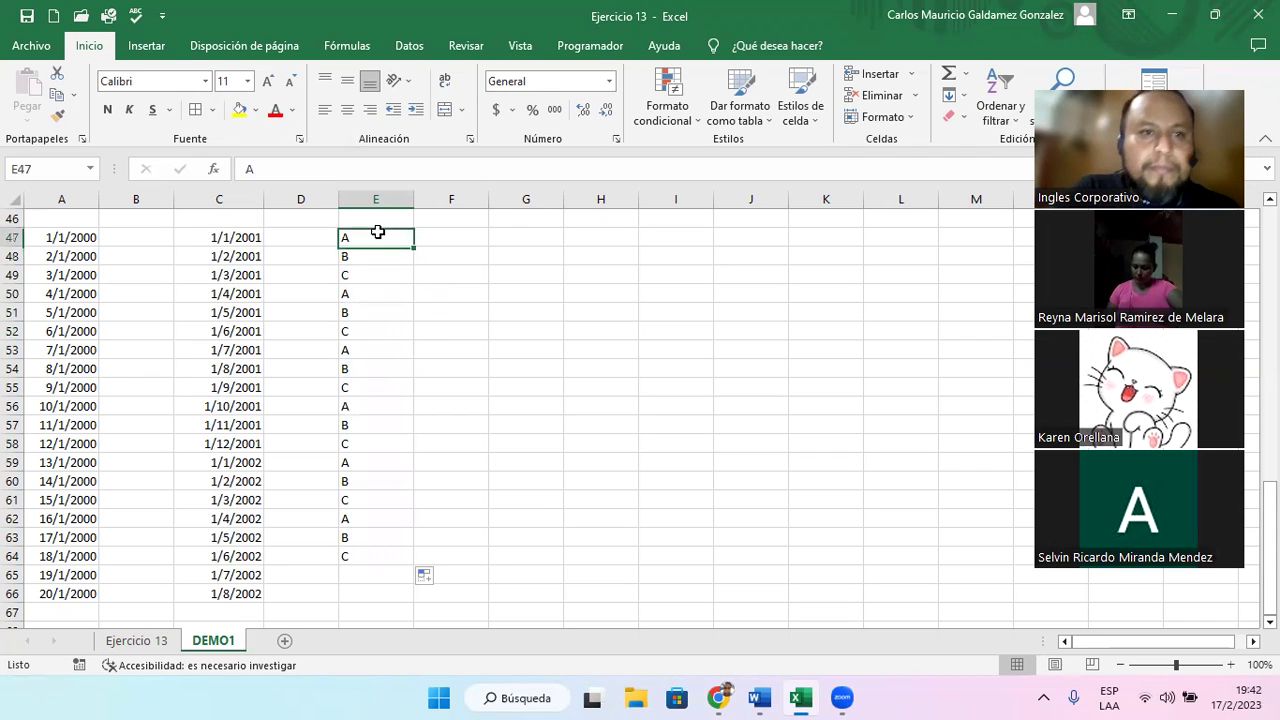
- Enter 1, 2 and 3 in G47:G49 and autofill the number series down to G64
click(510, 230)
text(1)
key(Return)
text(2)
key(Return)
text(3)
key(Up)
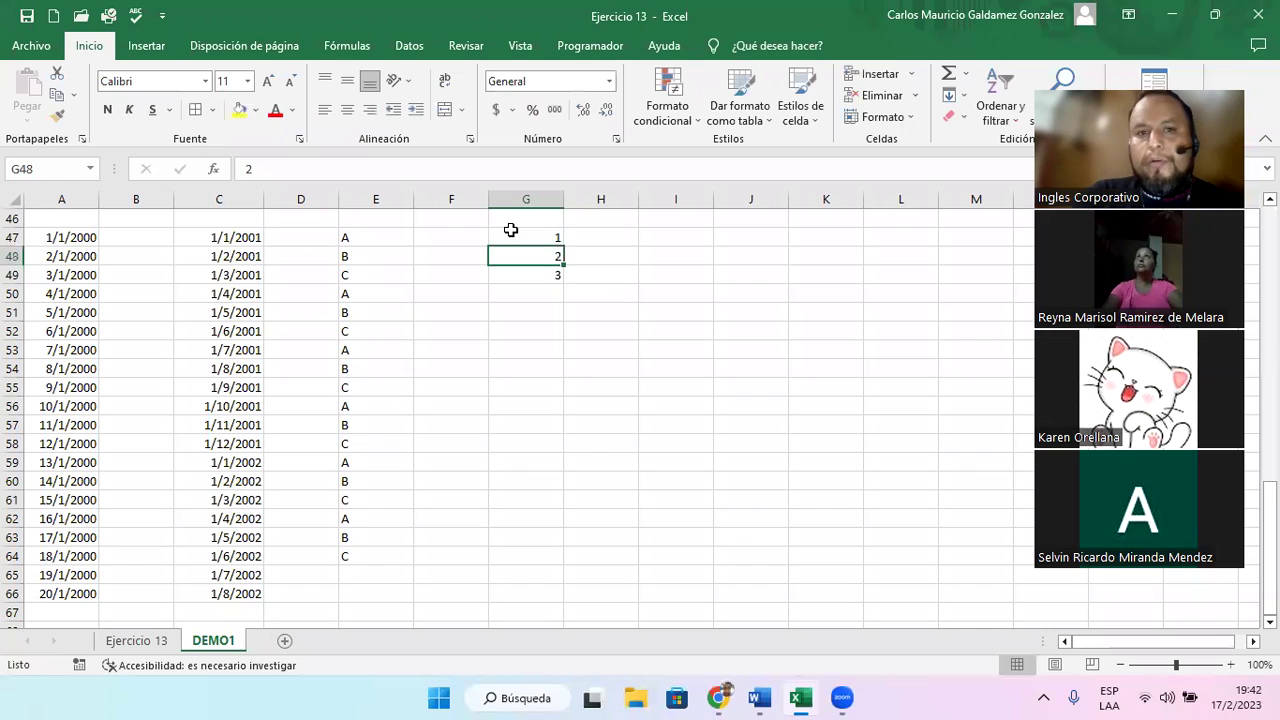
drag(510, 230, 512, 555)
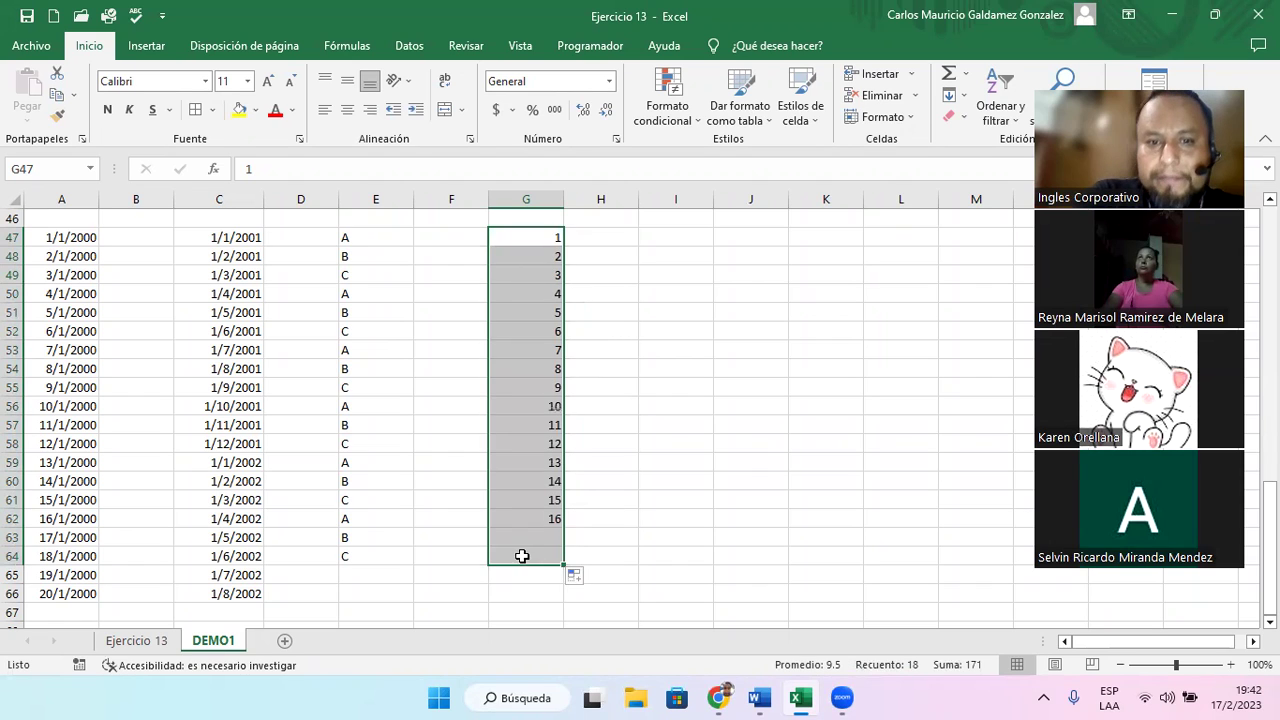
- Check the autofill options offered for the number series in G47:G64
click(579, 580)
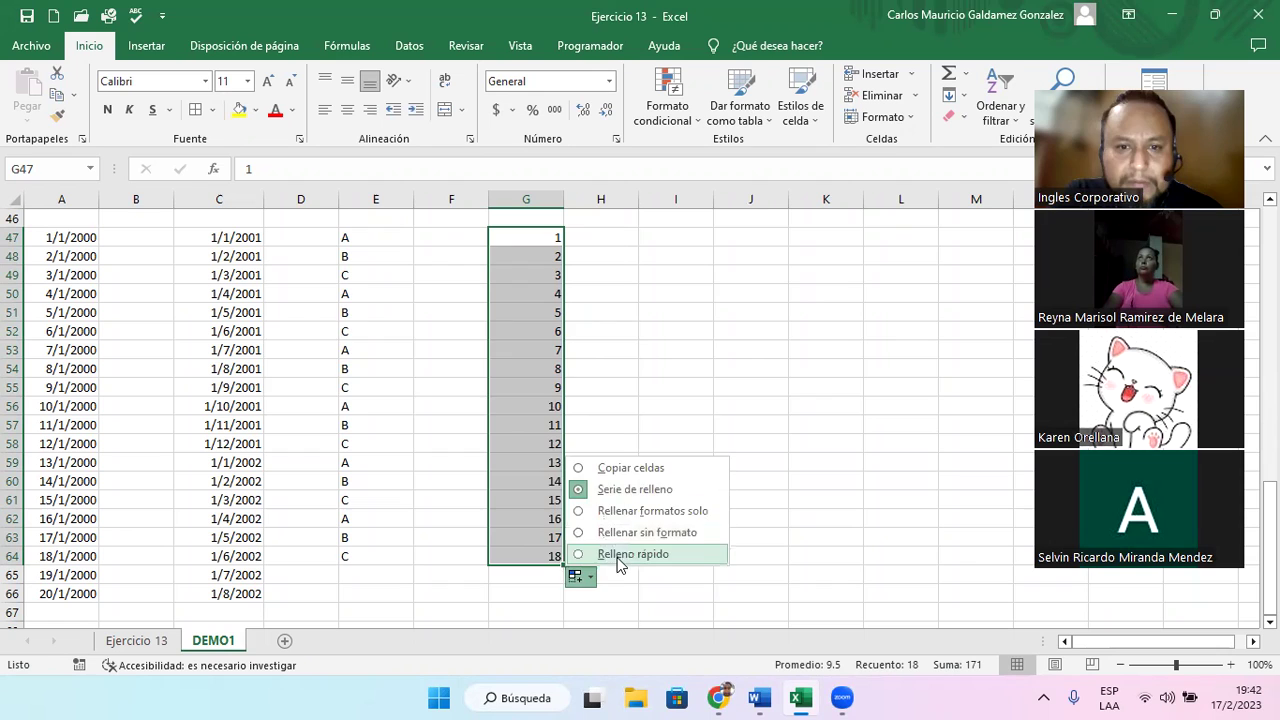
click(617, 554)
click(634, 411)
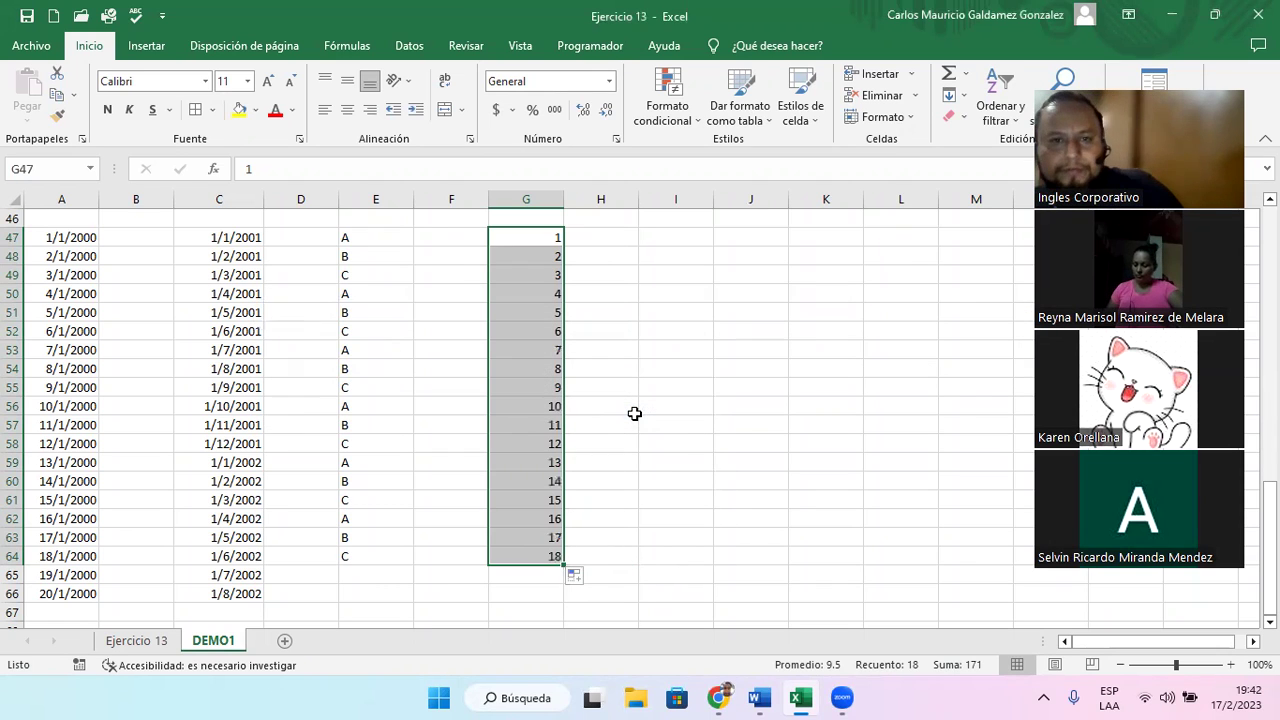
- Enter 1, 2 and 3 again in G50:G52 to repeat the pattern that starts in G47
click(536, 242)
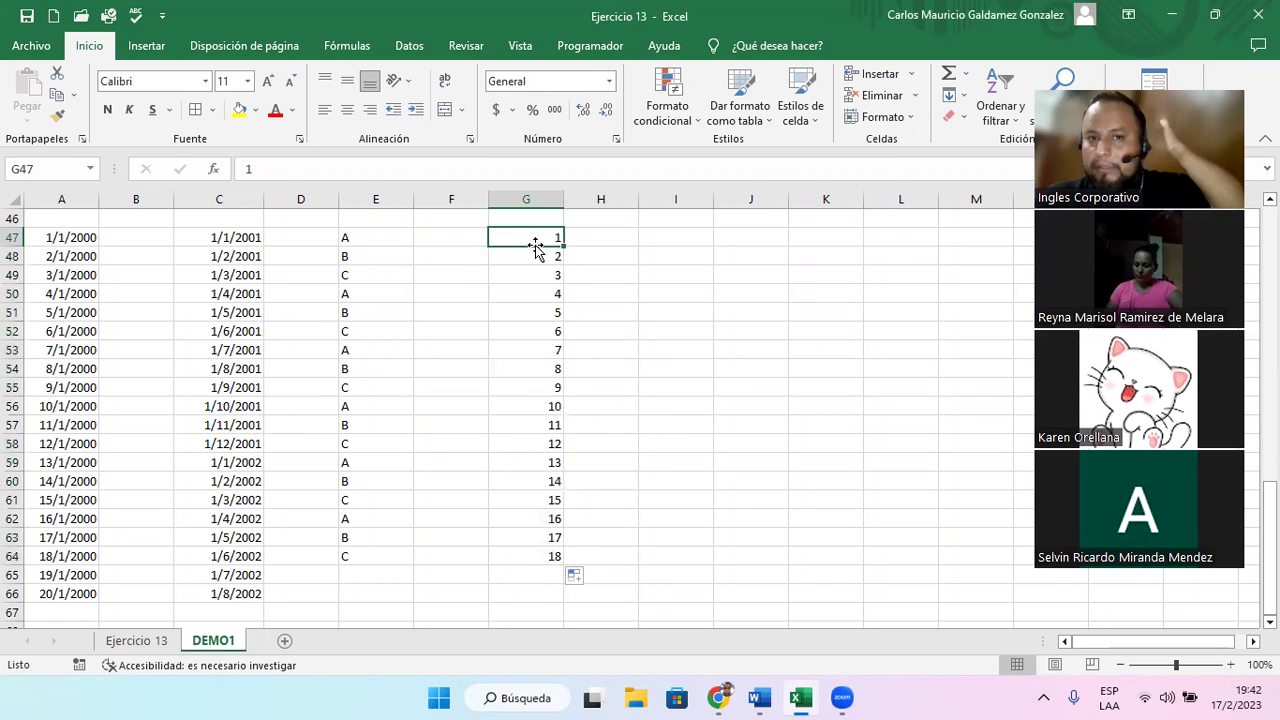
click(525, 293)
text(1)
key(Return)
text(2)
key(Return)
text(3)
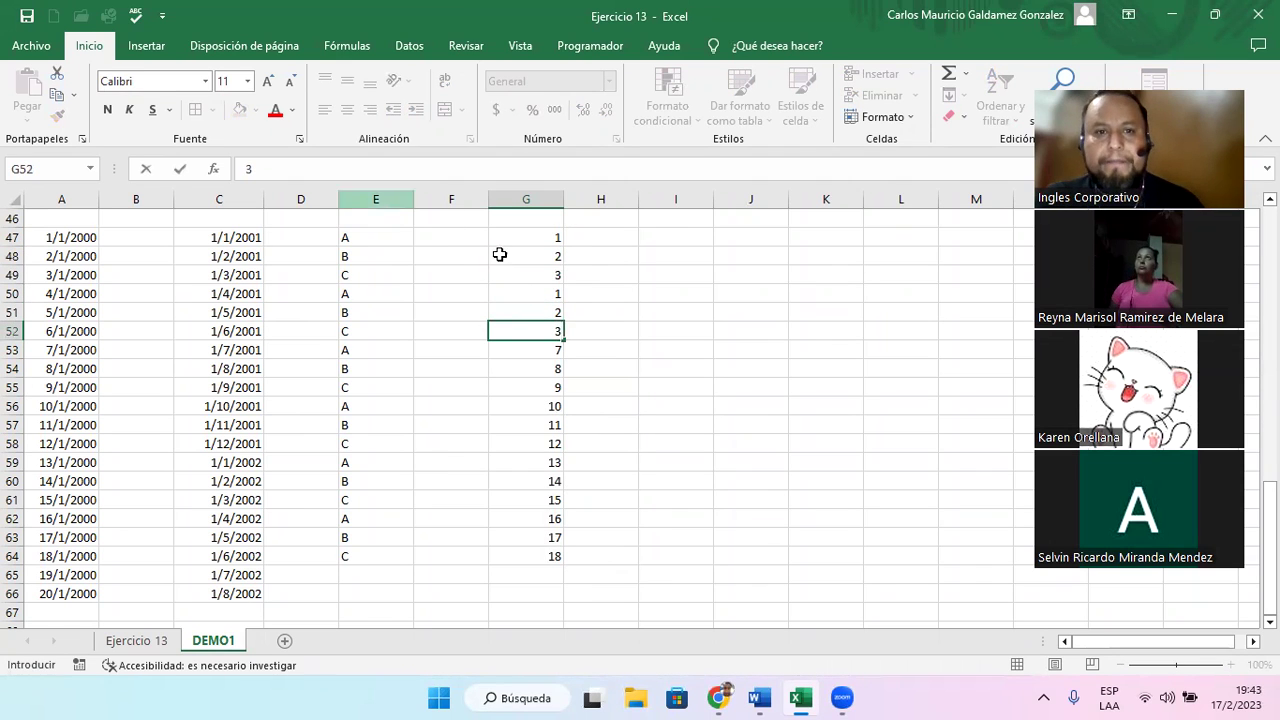
- Try to autofill the repeated 1, 2, 3 pattern from G47:G52 down to G64
click(510, 242)
drag(507, 245, 553, 558)
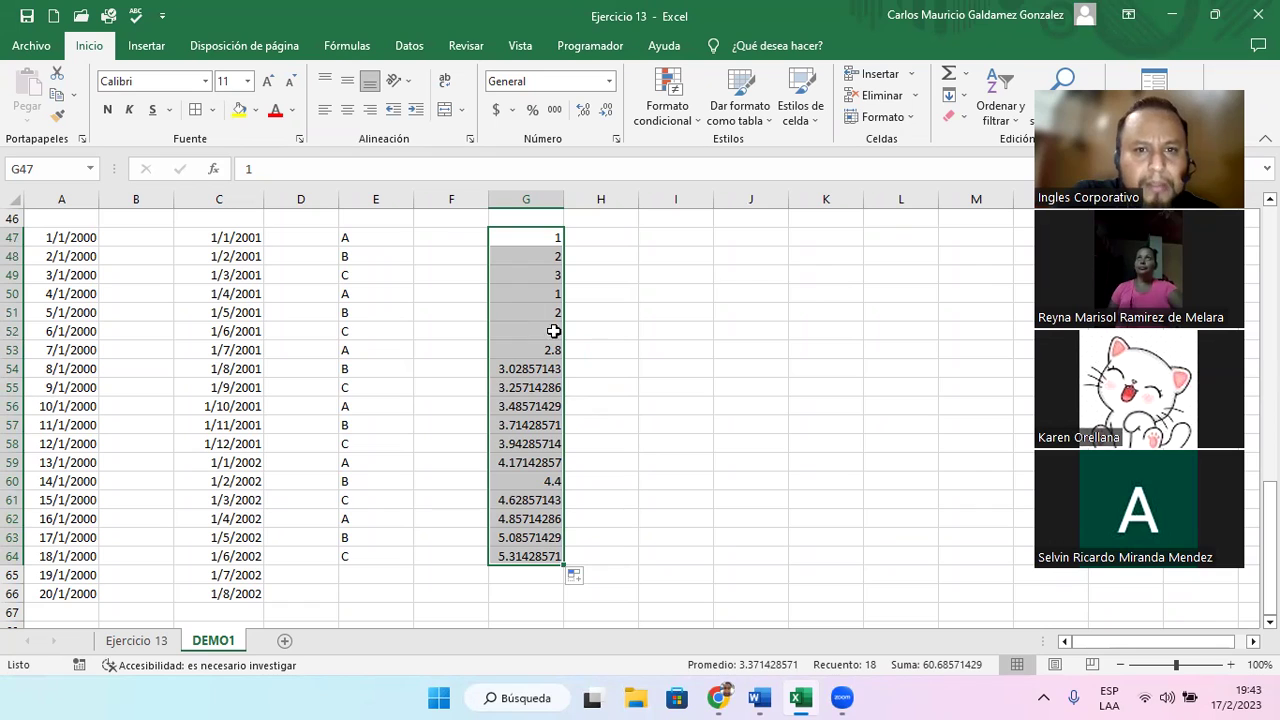
key(ctrl+z)
drag(506, 240, 506, 281)
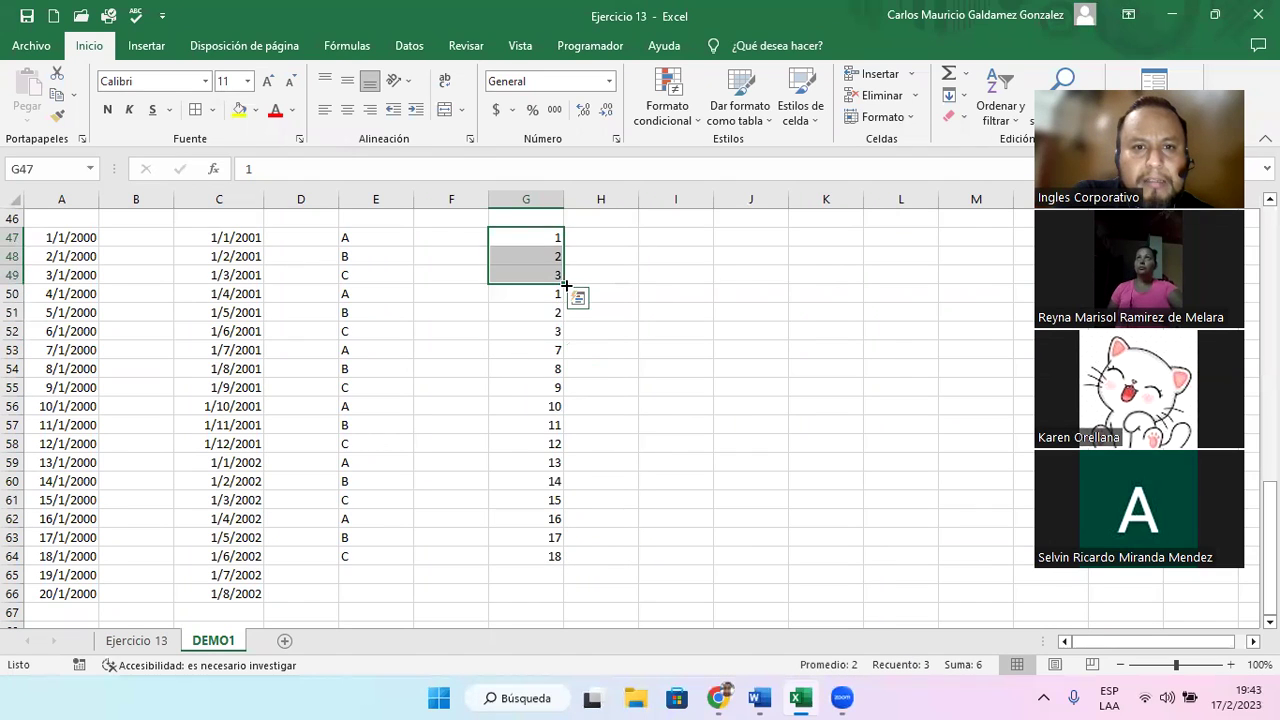
shift+click(551, 333)
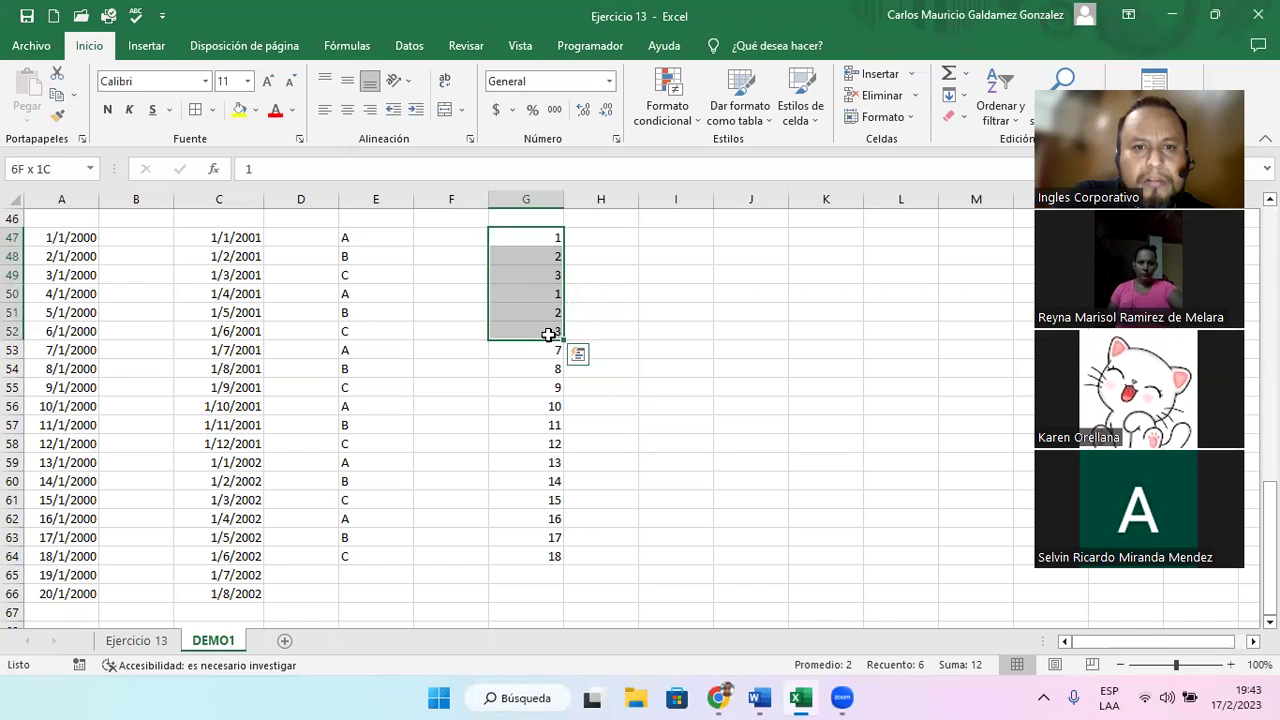
drag(563, 340, 544, 567)
- Clear the values in G53:G64 below the repeated number pattern
click(528, 372)
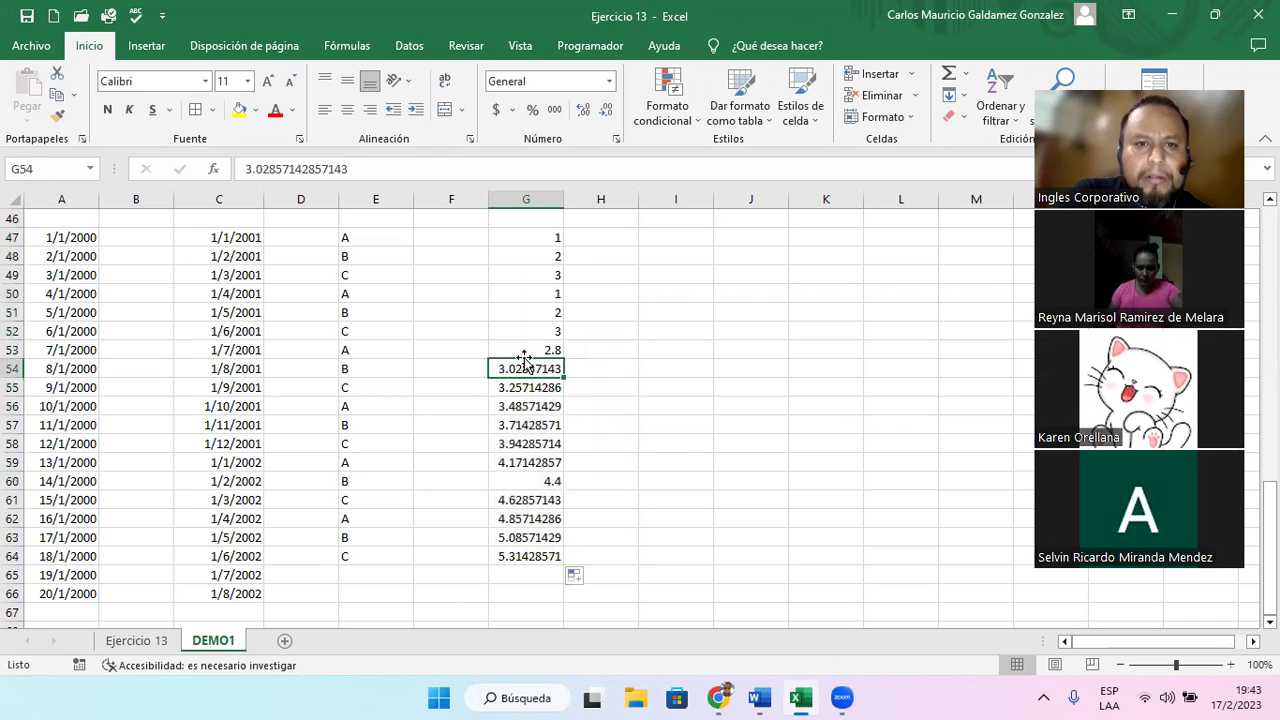
drag(517, 355, 523, 551)
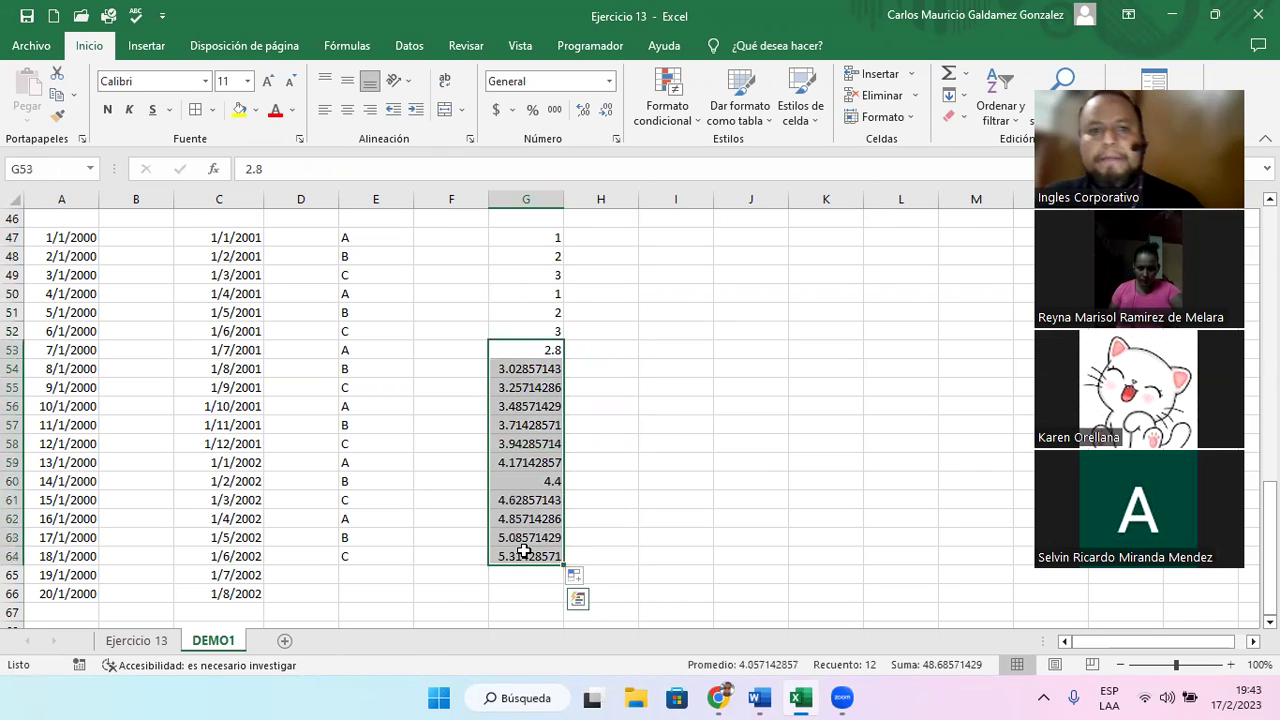
key(Delete)
- Enter A1 in I47 and autofill the code series down to I64
click(669, 237)
text(A1)
key(Return)
click(683, 241)
drag(714, 252, 698, 551)
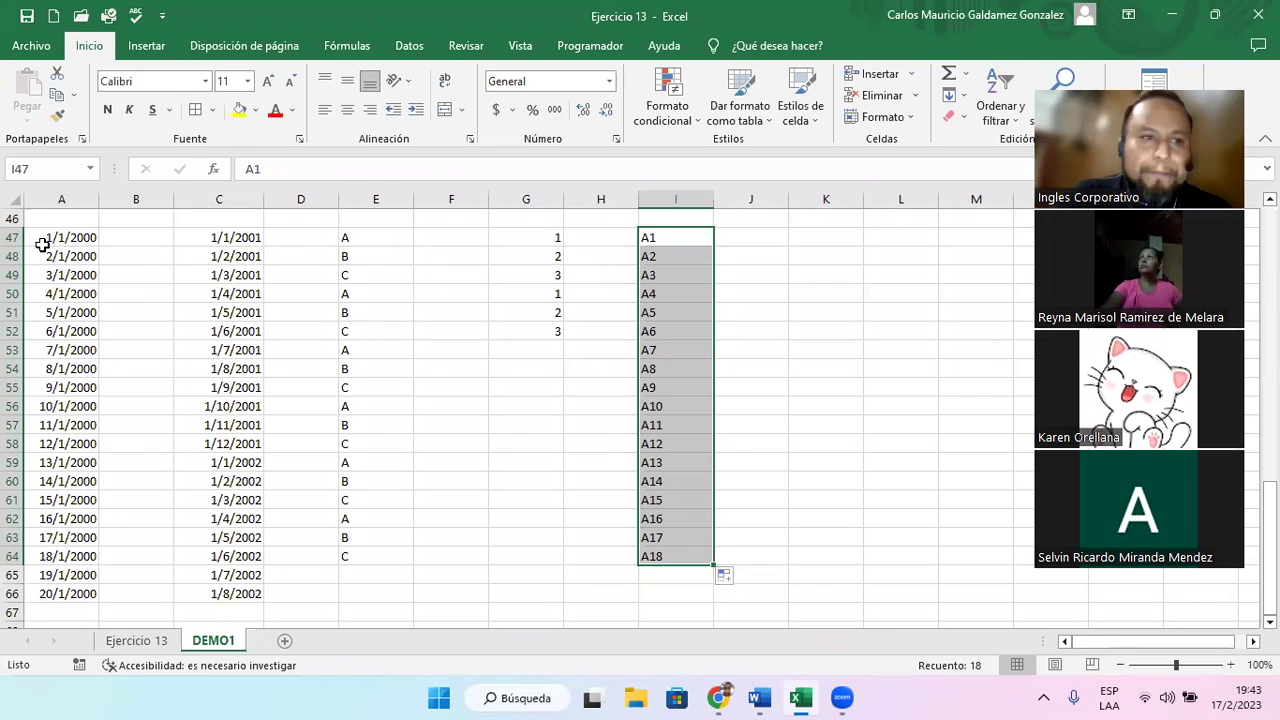
- Revisit the starting dates in A47:A48 and autofill the monthly pattern from C47:C48 down to C66 again
drag(44, 243, 55, 258)
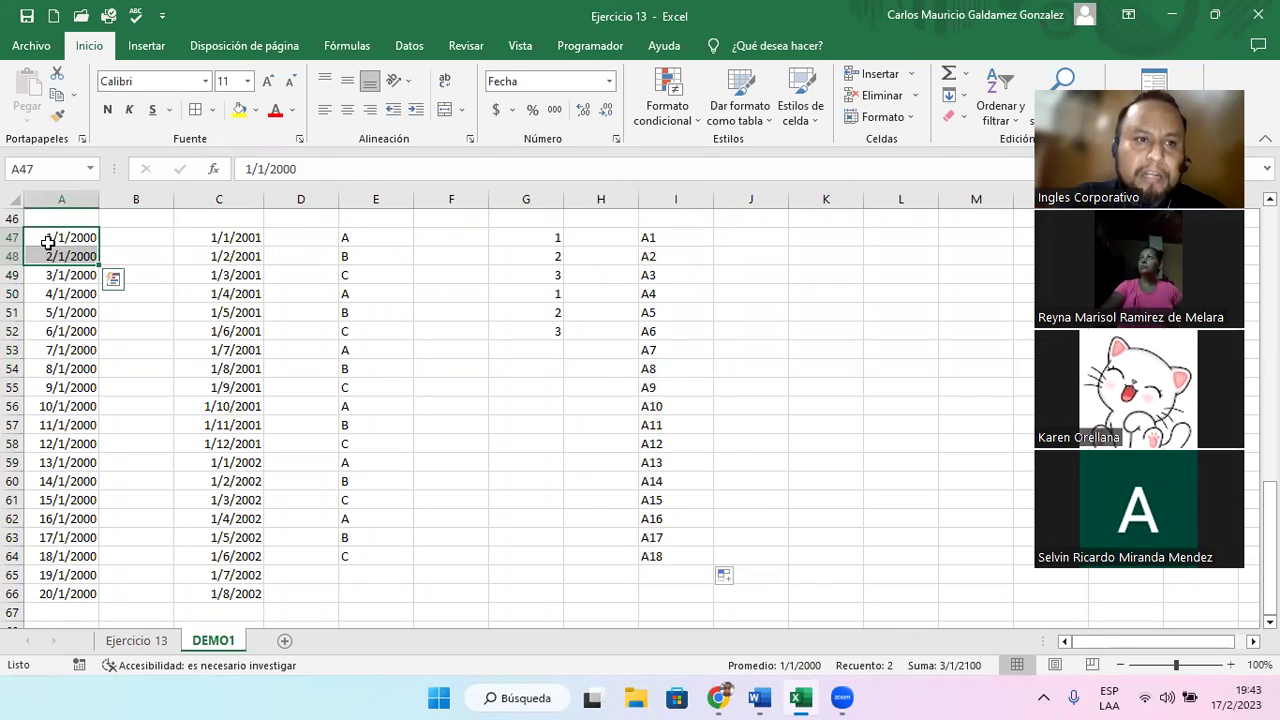
click(40, 243)
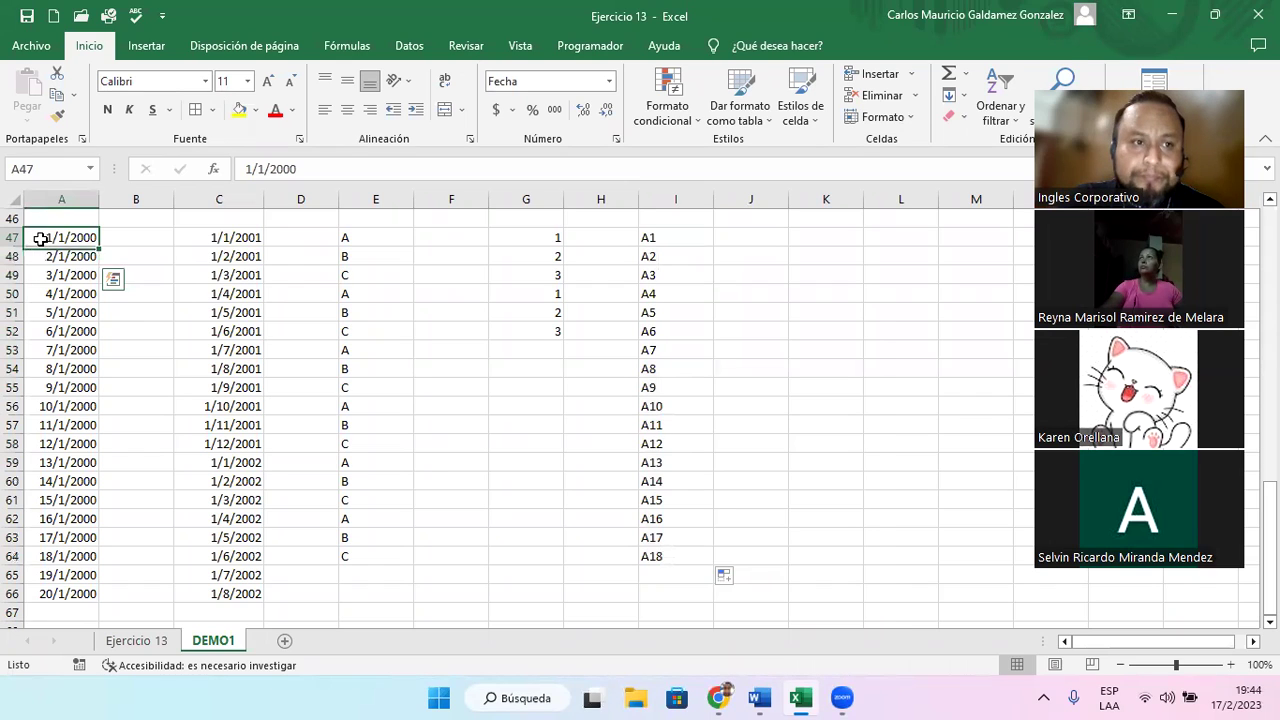
drag(190, 240, 188, 251)
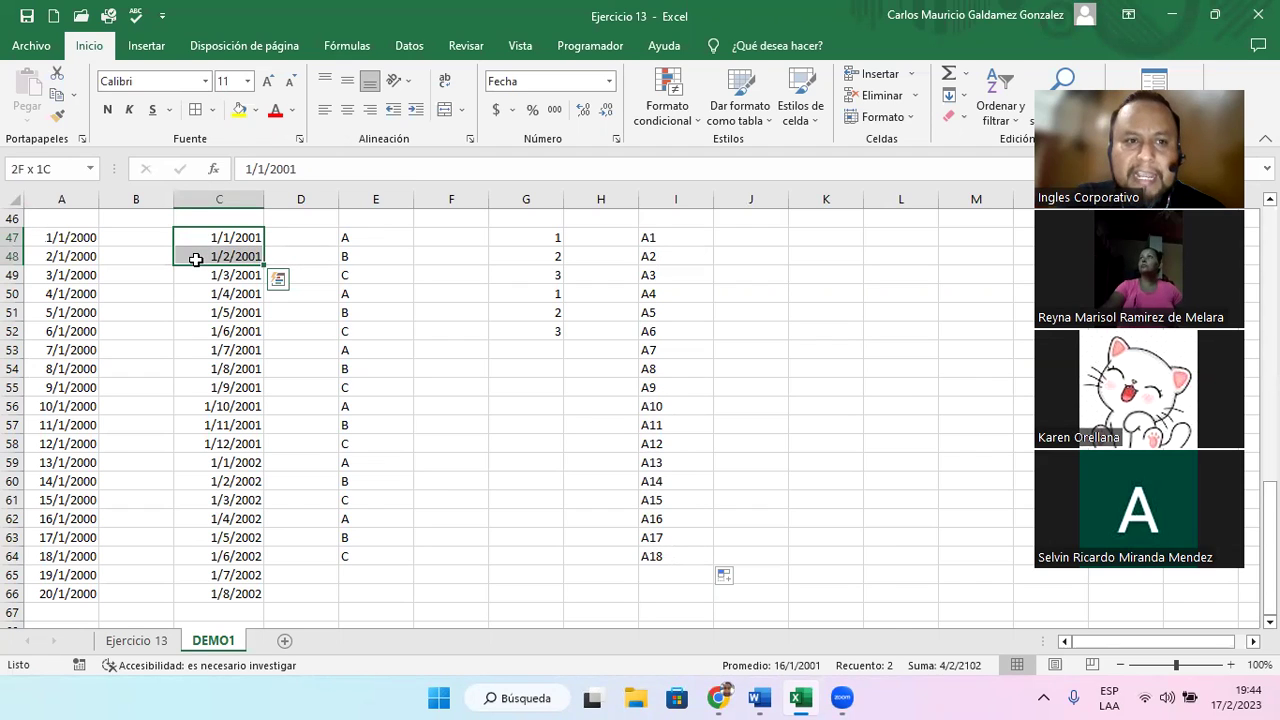
drag(264, 266, 266, 603)
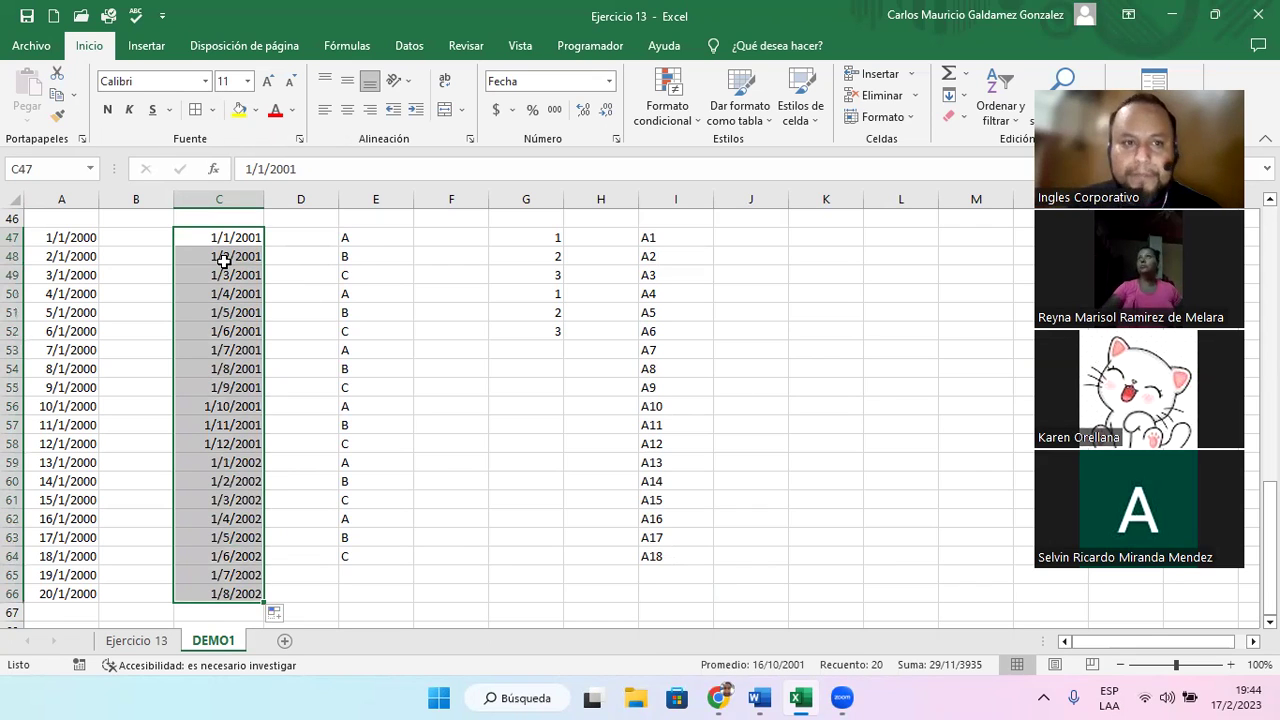
- Add a new blank sheet to the workbook and return to the DEMO1 sheet
scroll(414, 354, down, 6)
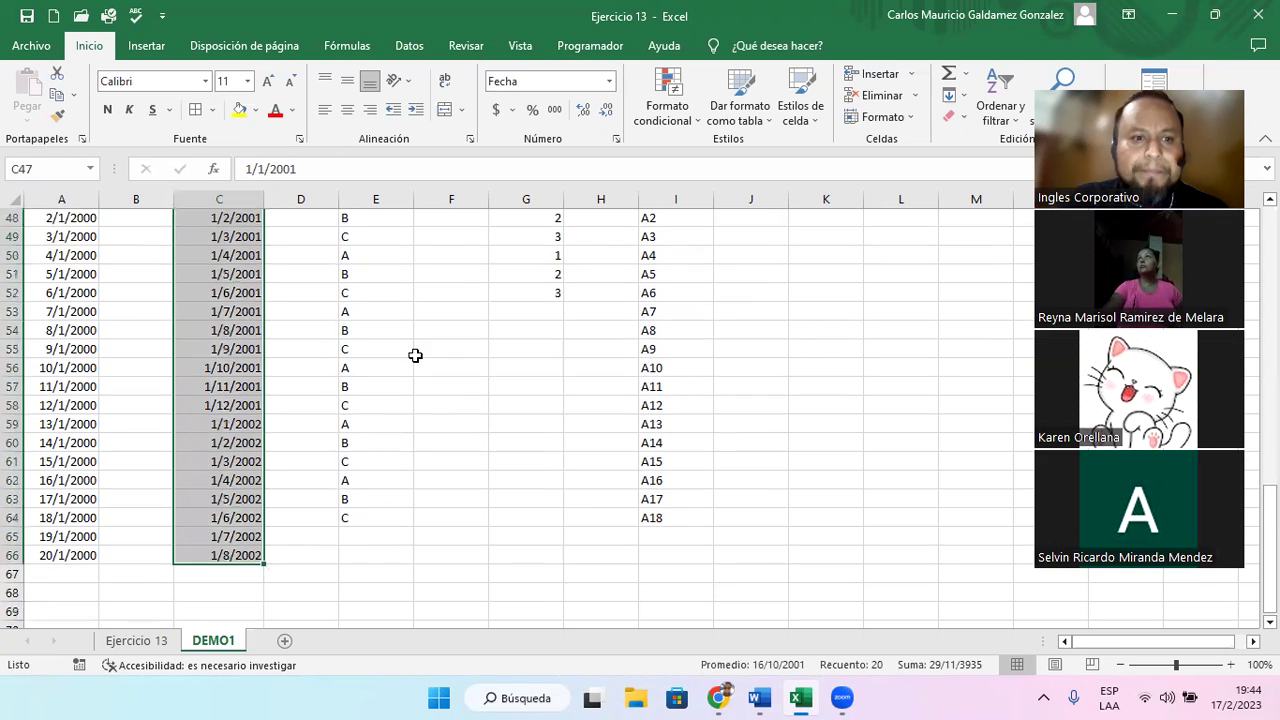
scroll(338, 393, down, 2)
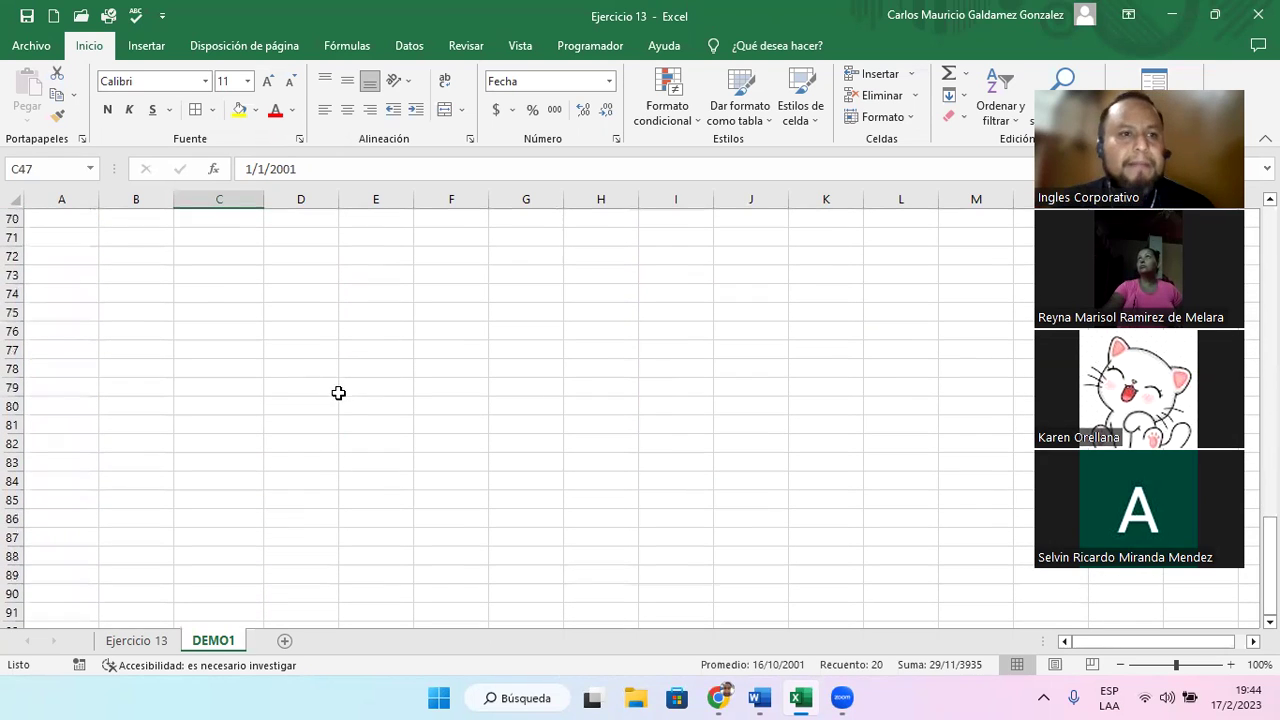
click(83, 252)
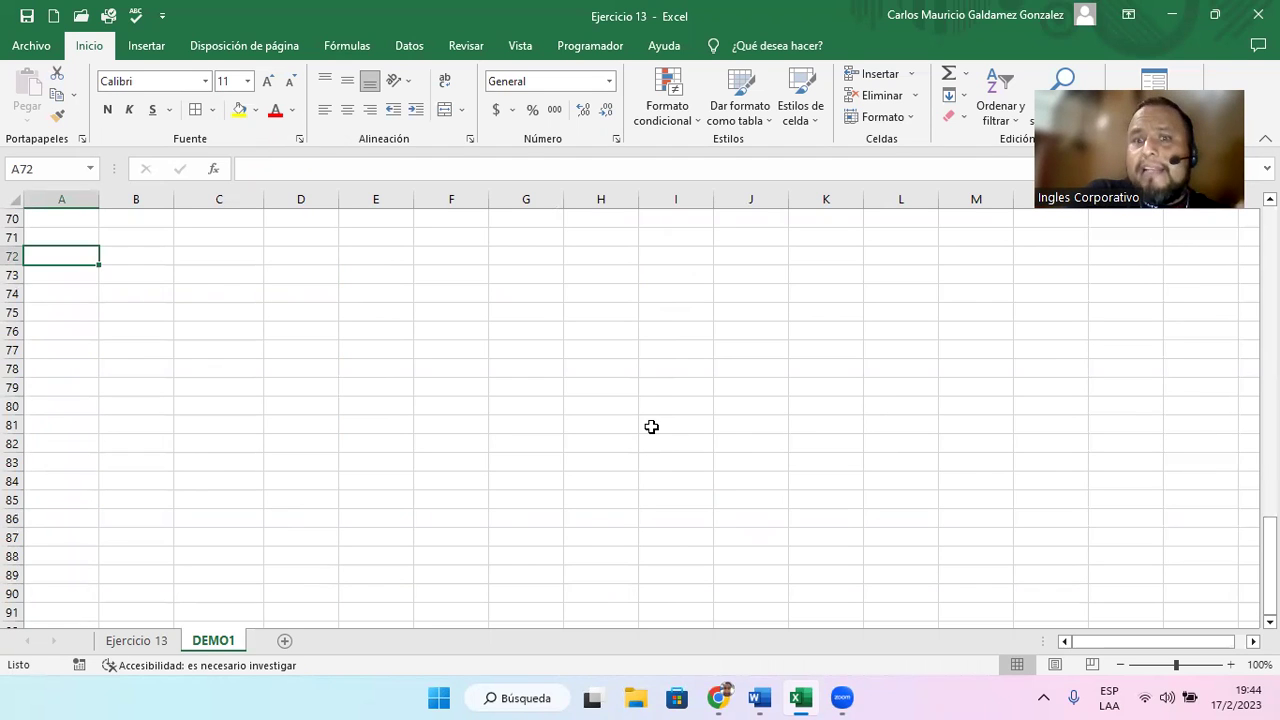
click(285, 643)
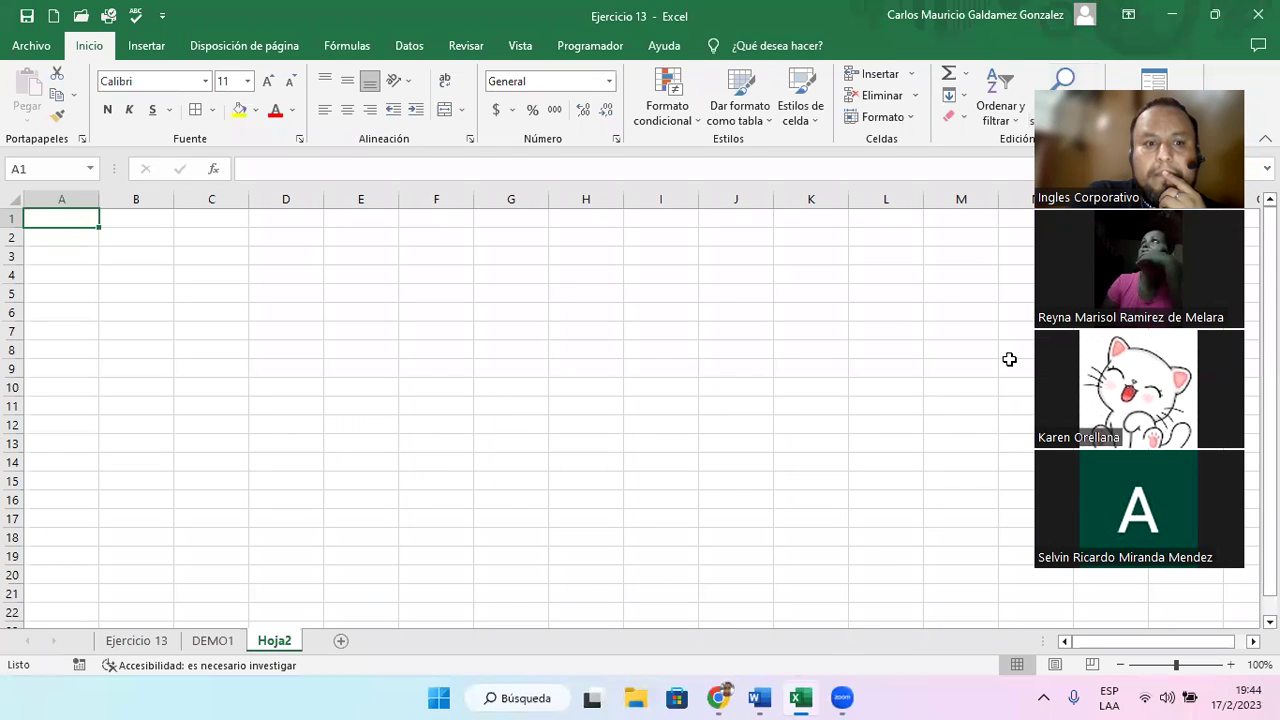
click(213, 640)
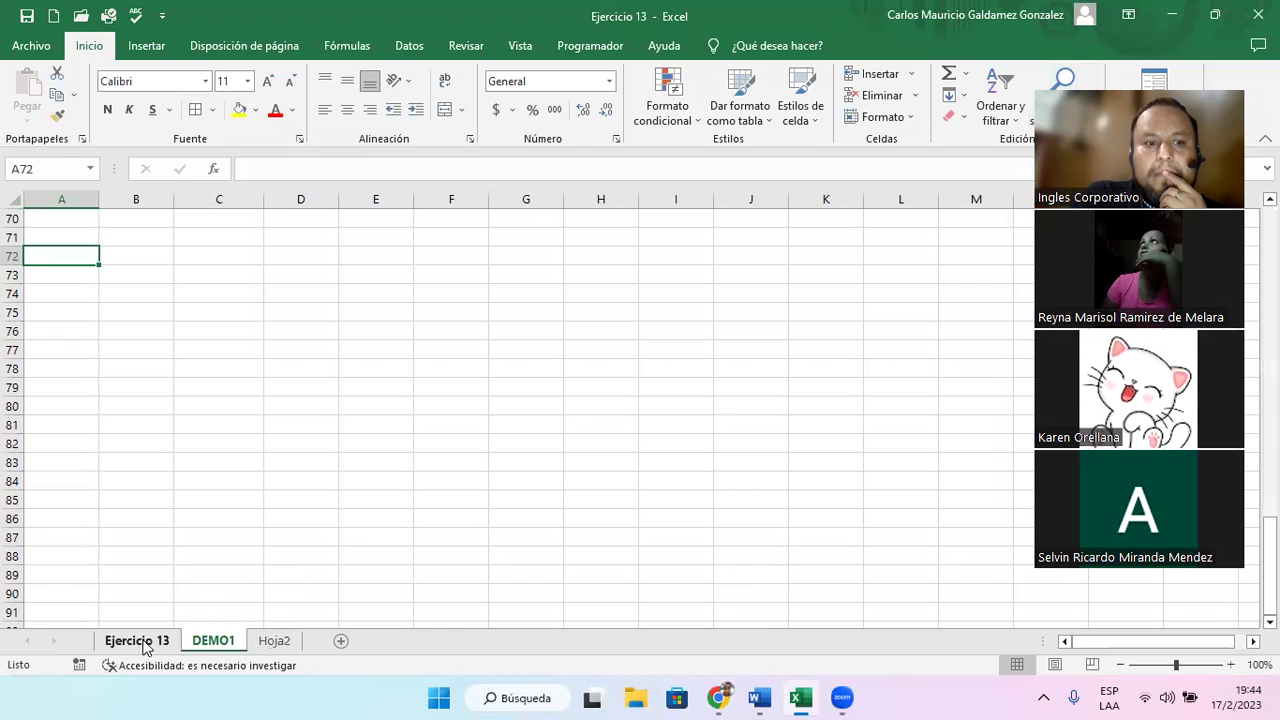
- Enter the formula =CARACTER(65:65) in cell A68
scroll(252, 575, up, 1)
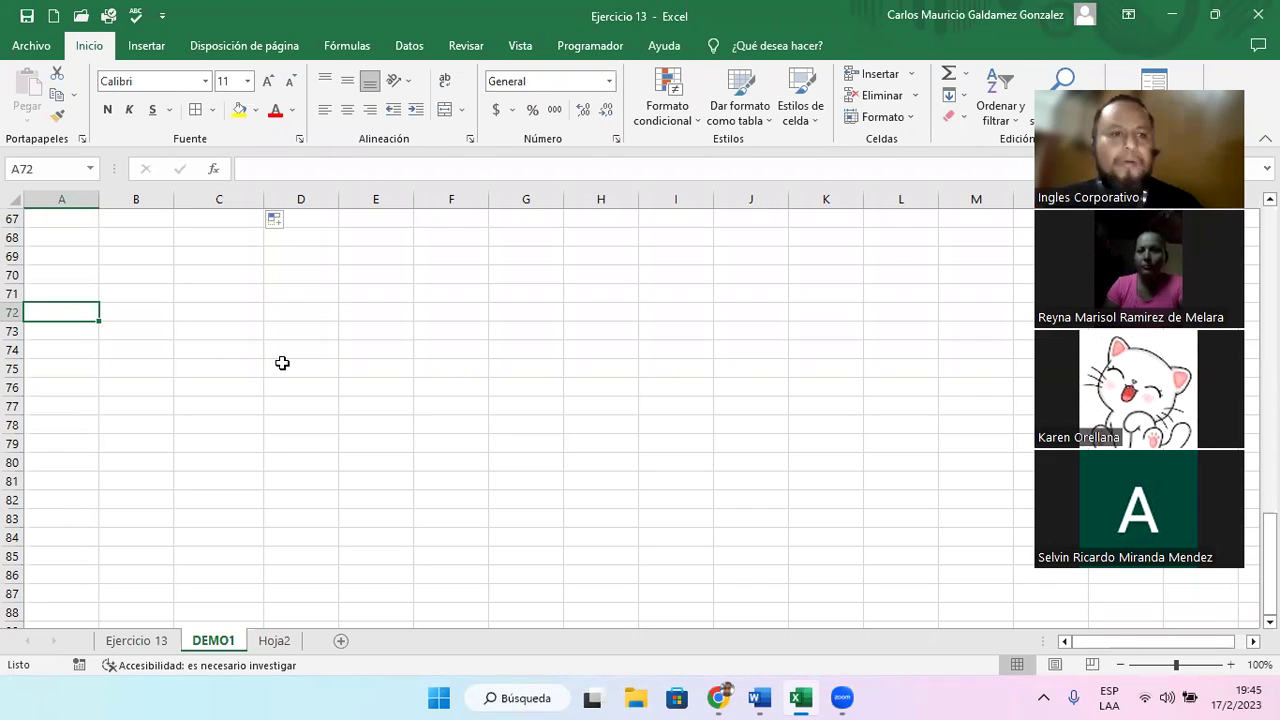
drag(143, 241, 160, 258)
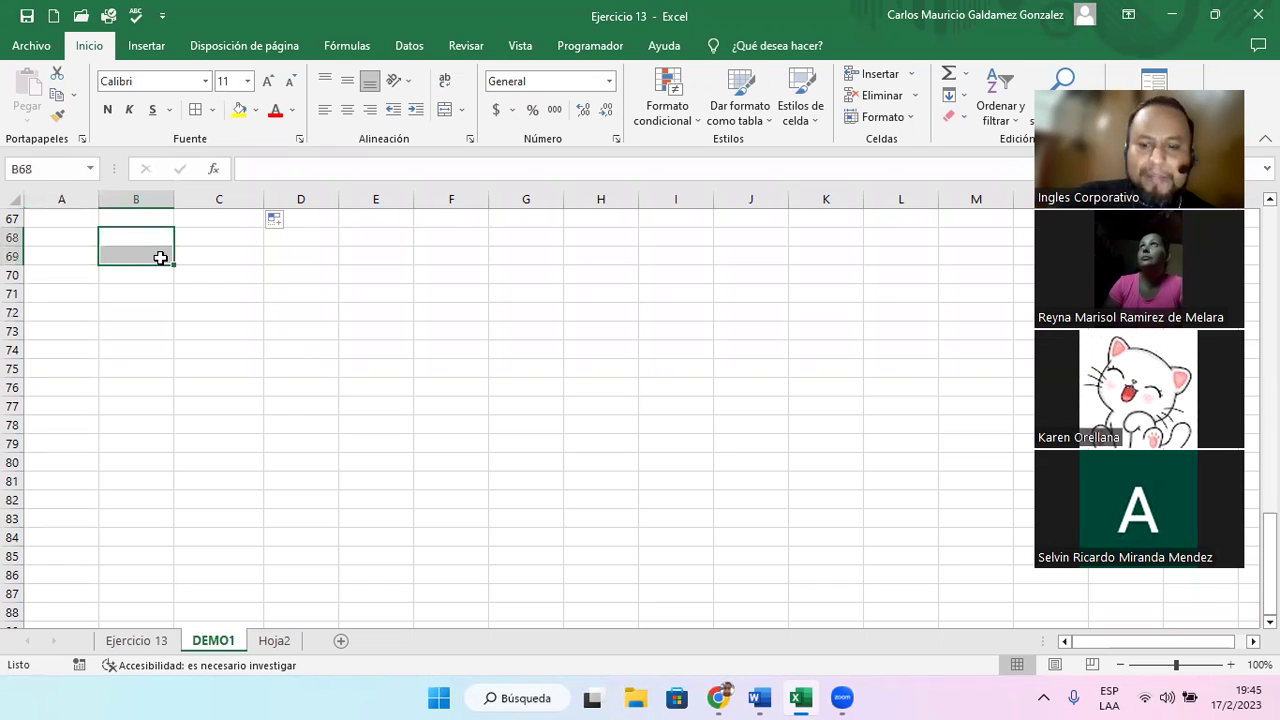
key(Left)
text(=cara)
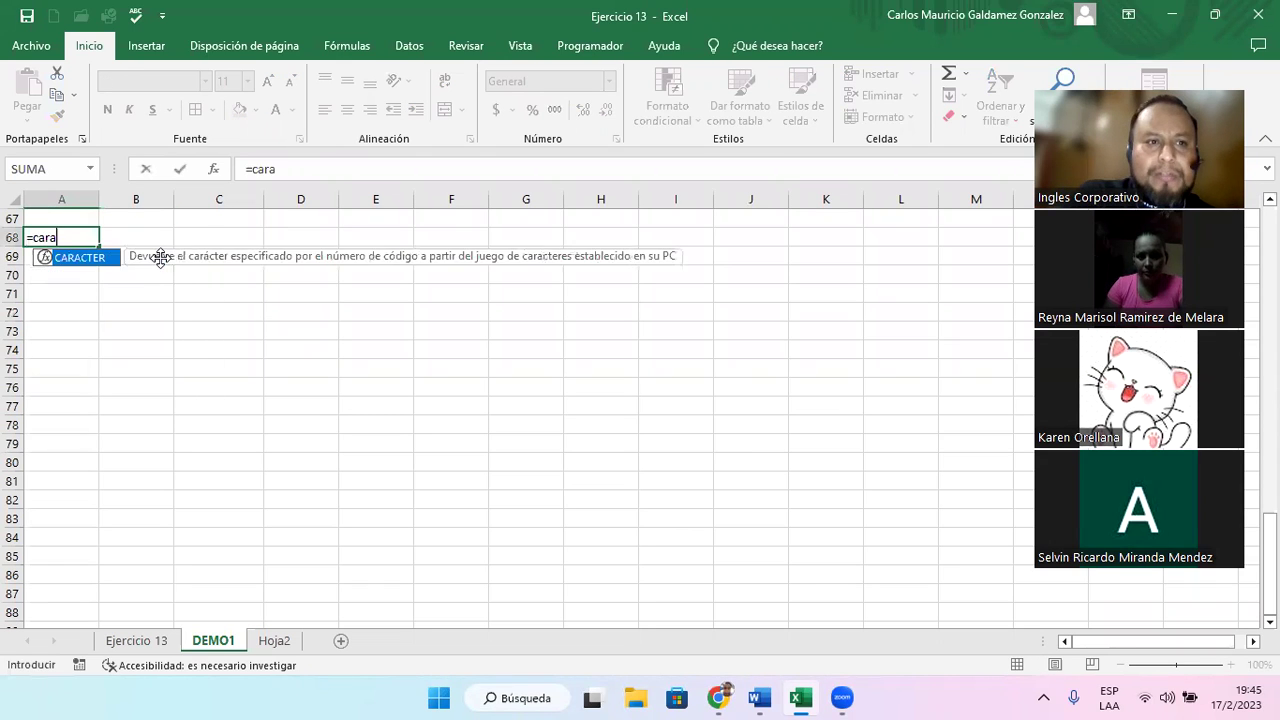
key(Tab)
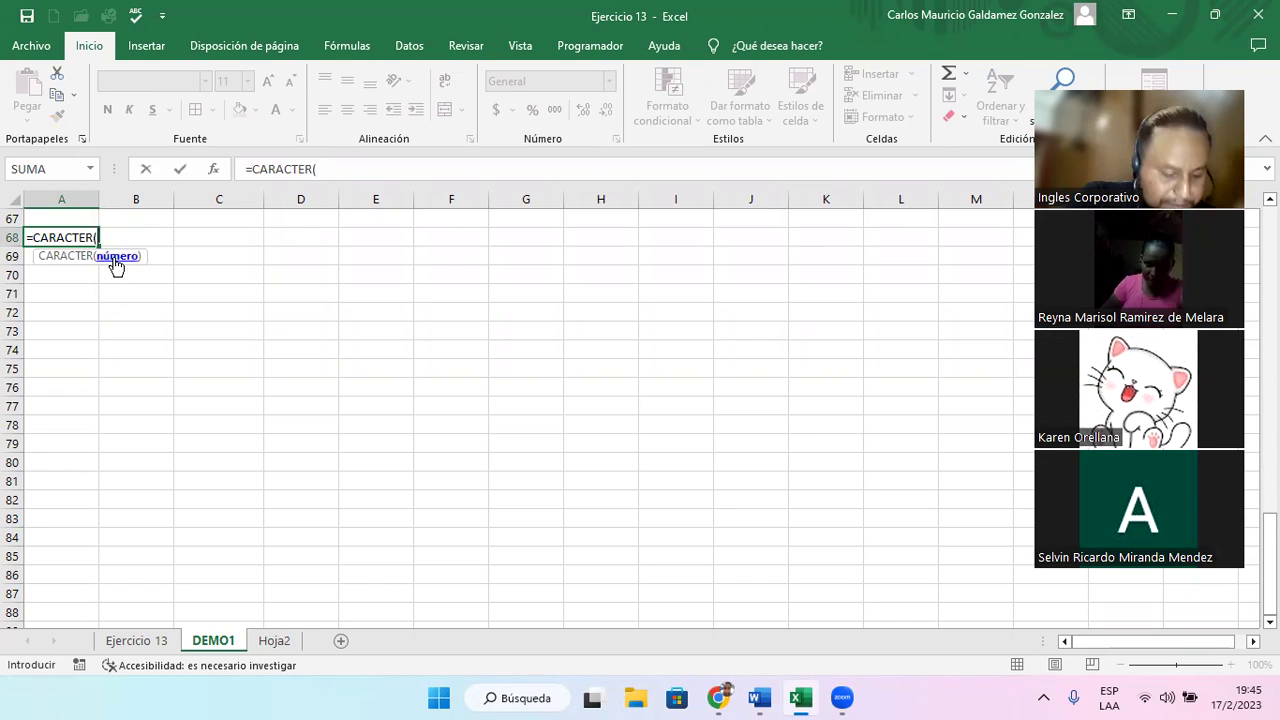
text(65)
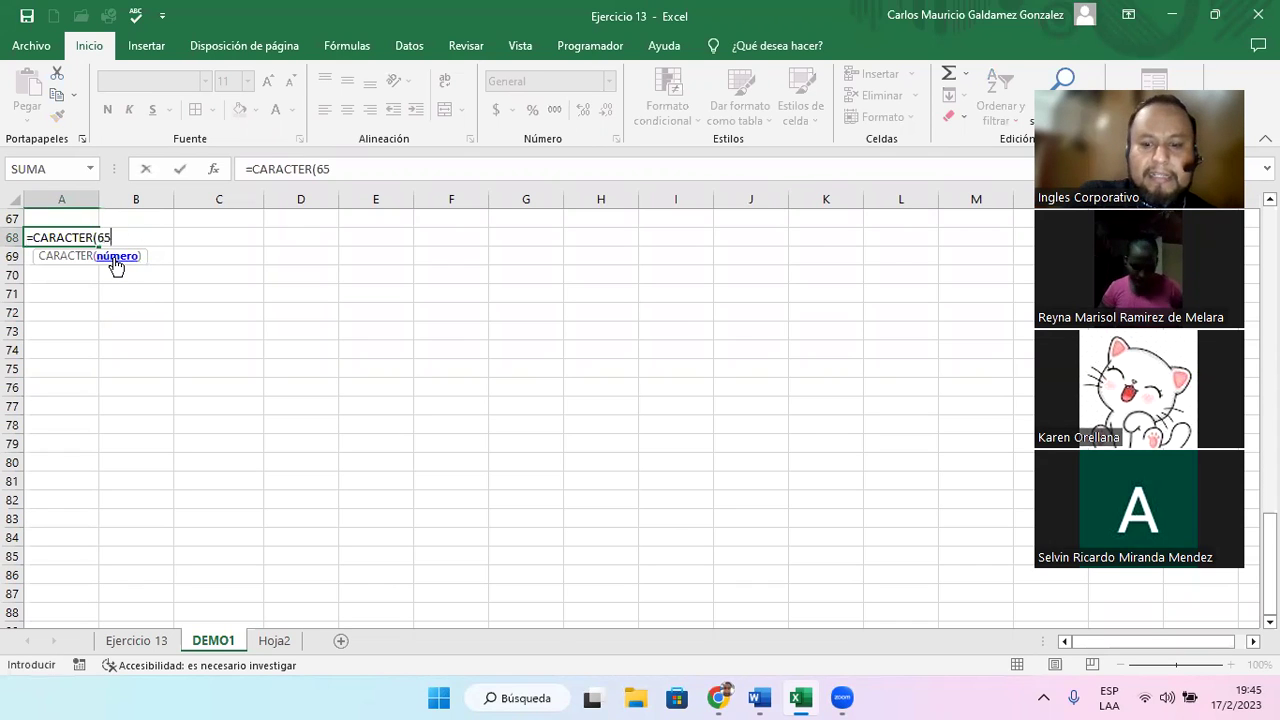
text(:65))
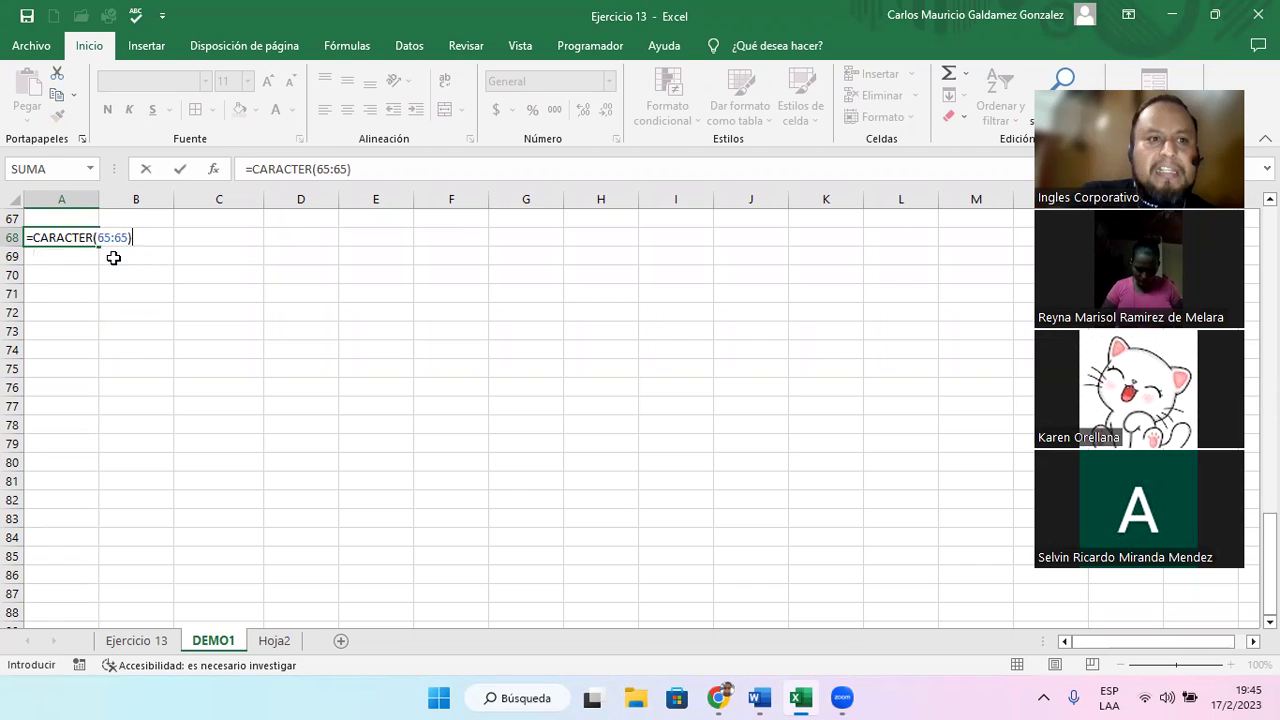
key(Return)
key(Up)
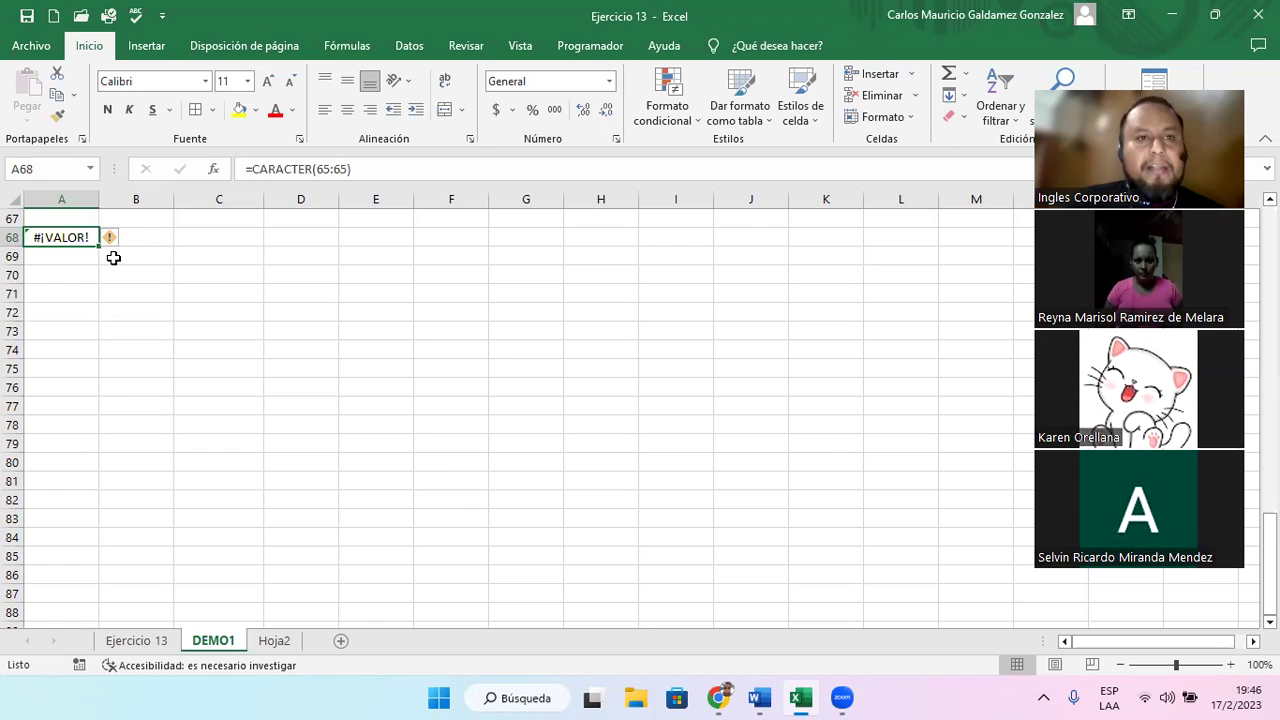
- Edit the formula in A68 to replace the first 65 inside CARACTER with FILA()+
click(336, 170)
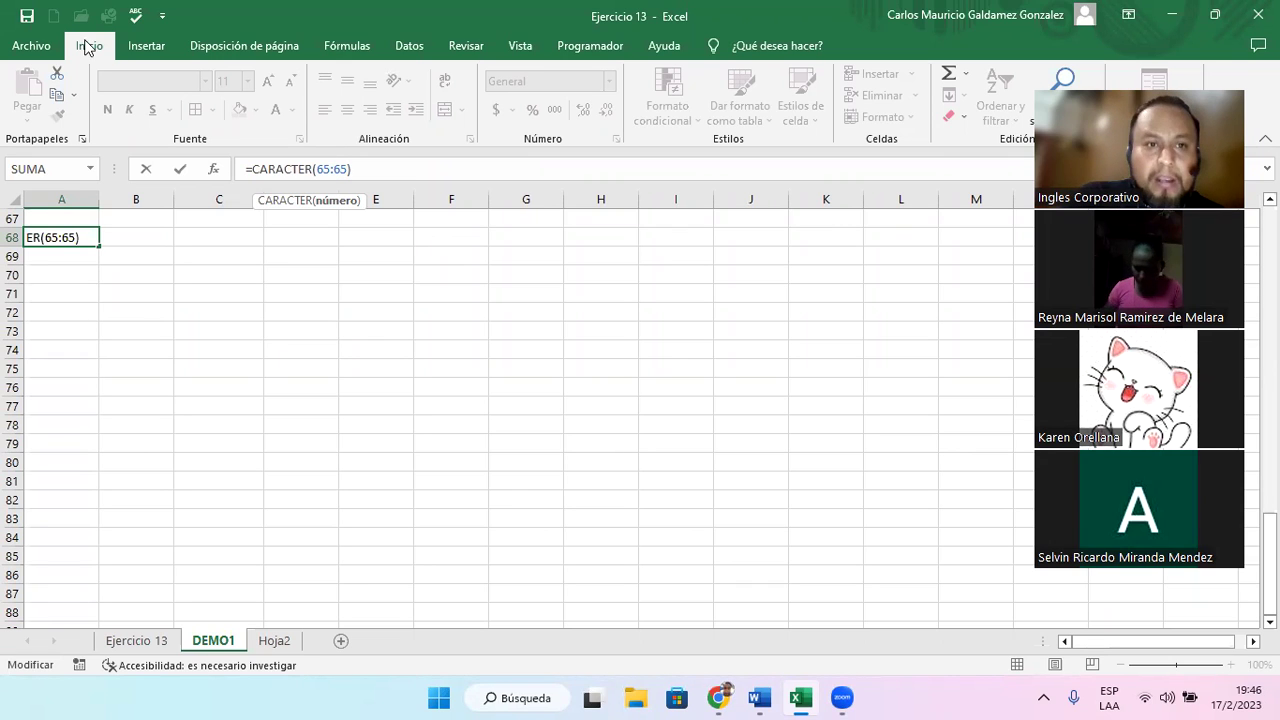
click(42, 238)
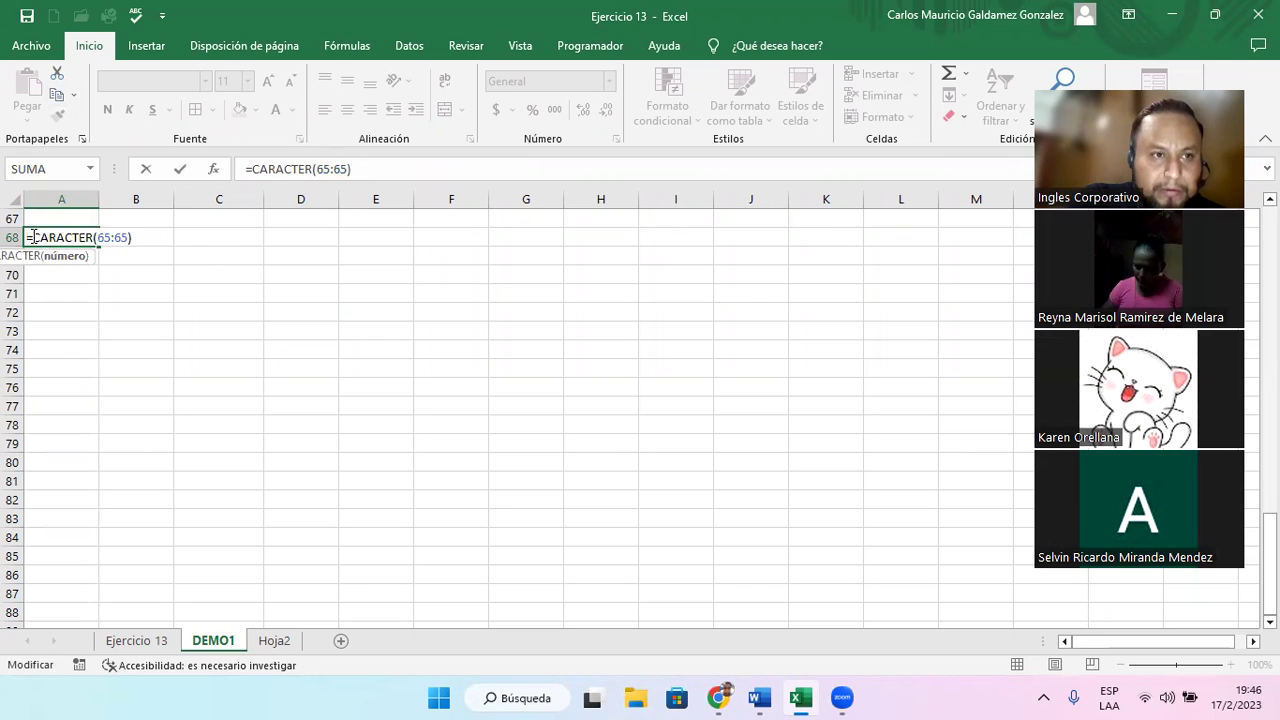
drag(97, 238, 205, 261)
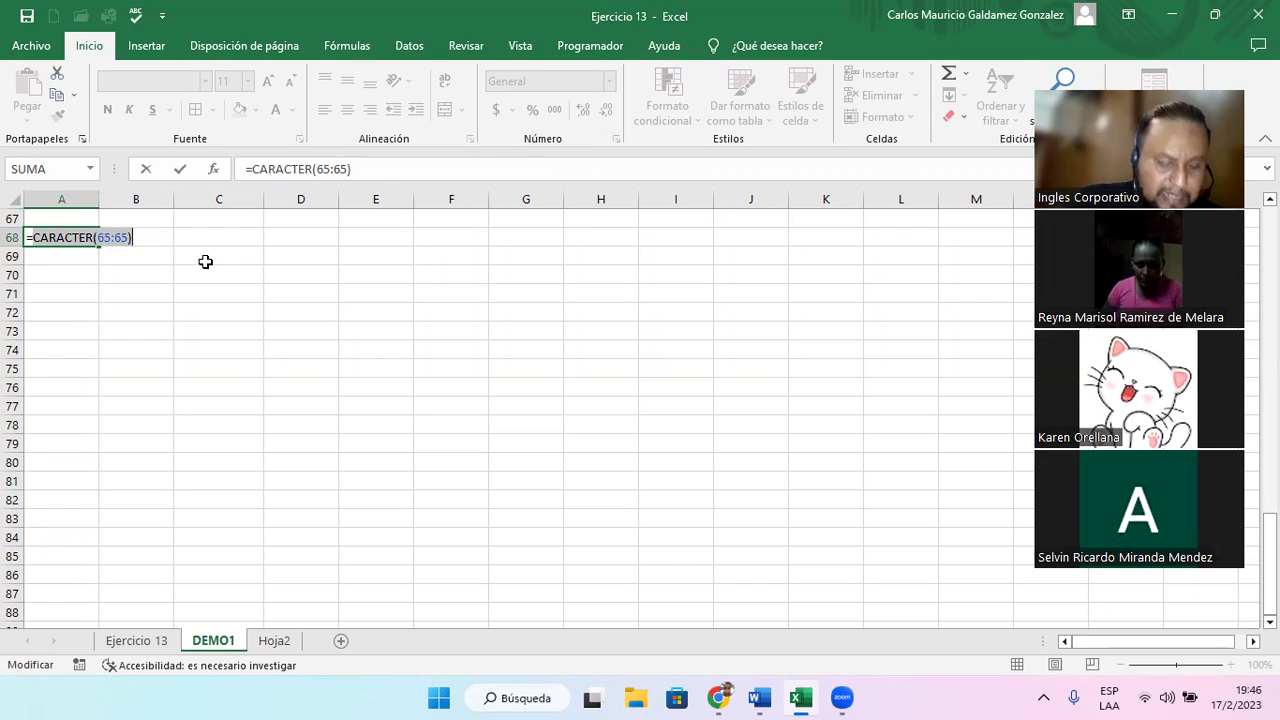
key(Left)
key(BackSpace)
key(BackSpace)
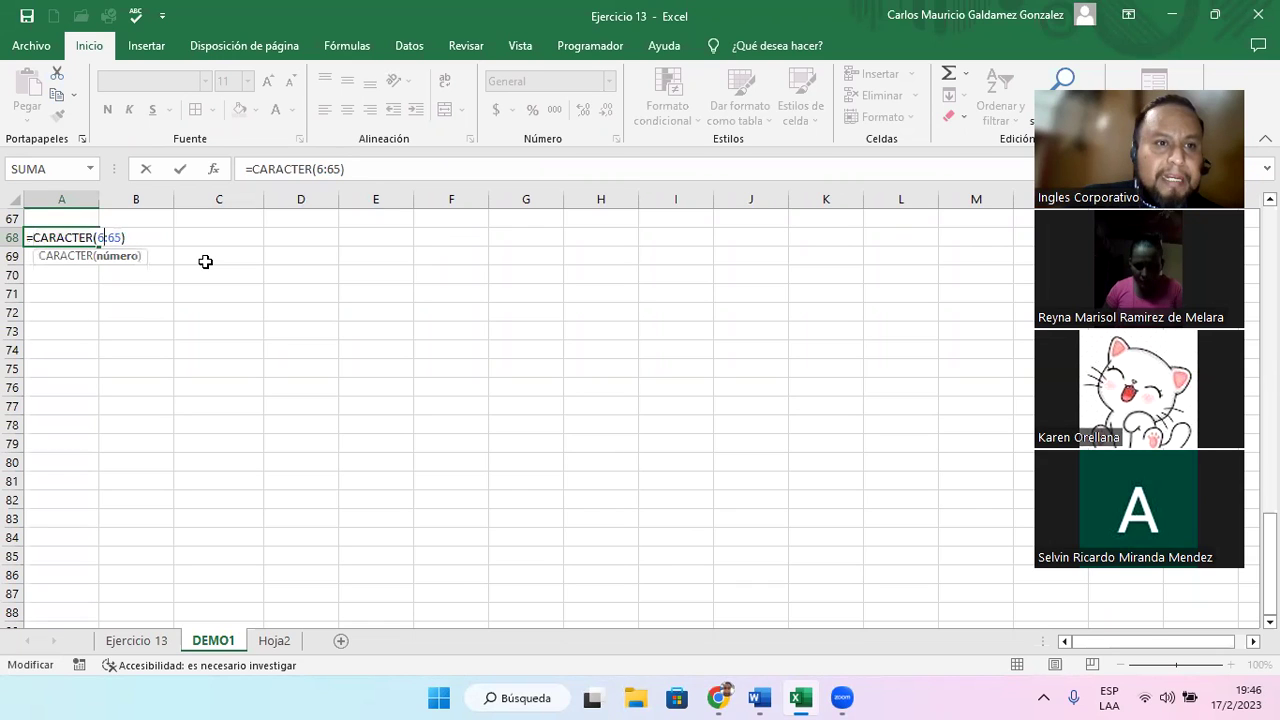
text(FI)
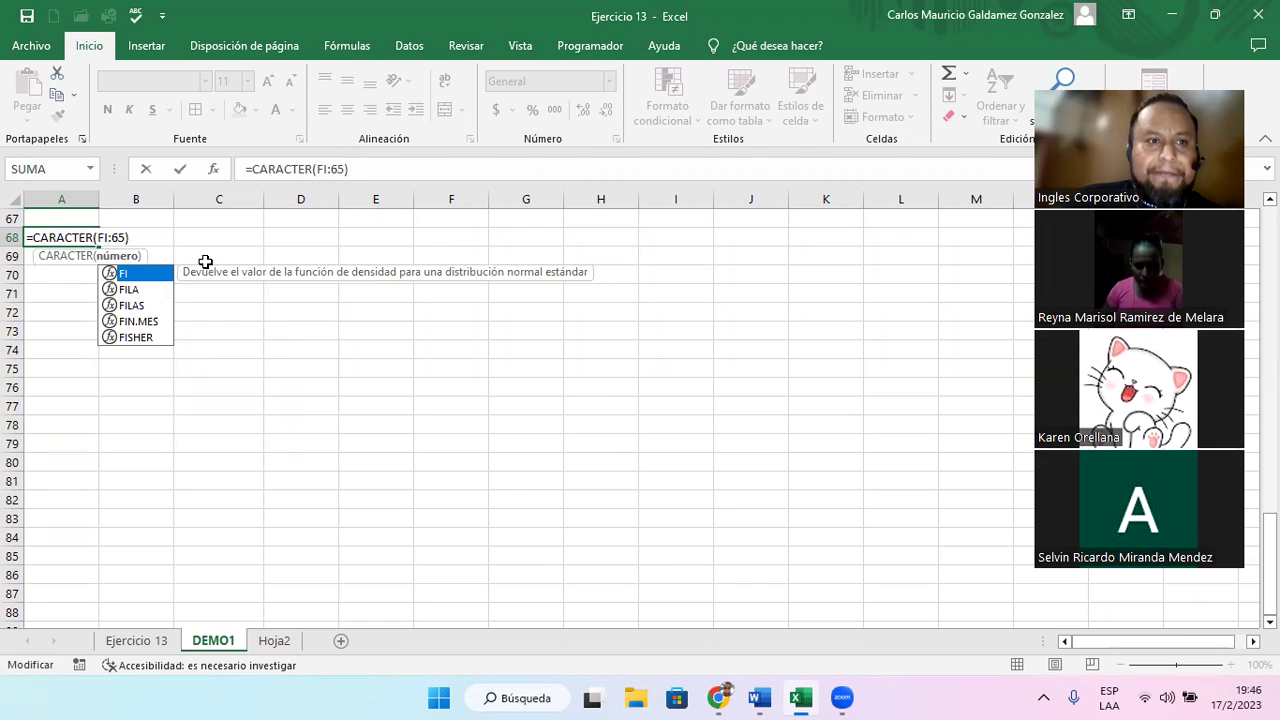
key(Down)
key(Down)
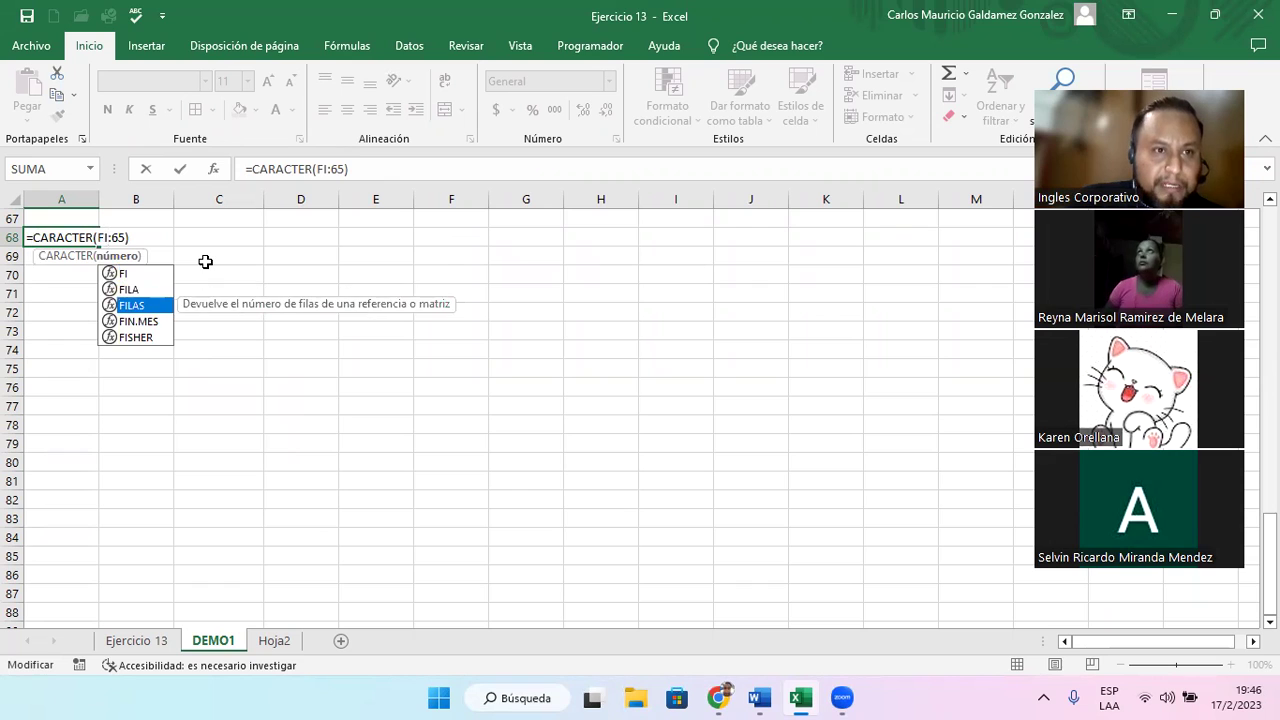
key(Up)
key(Tab)
text())
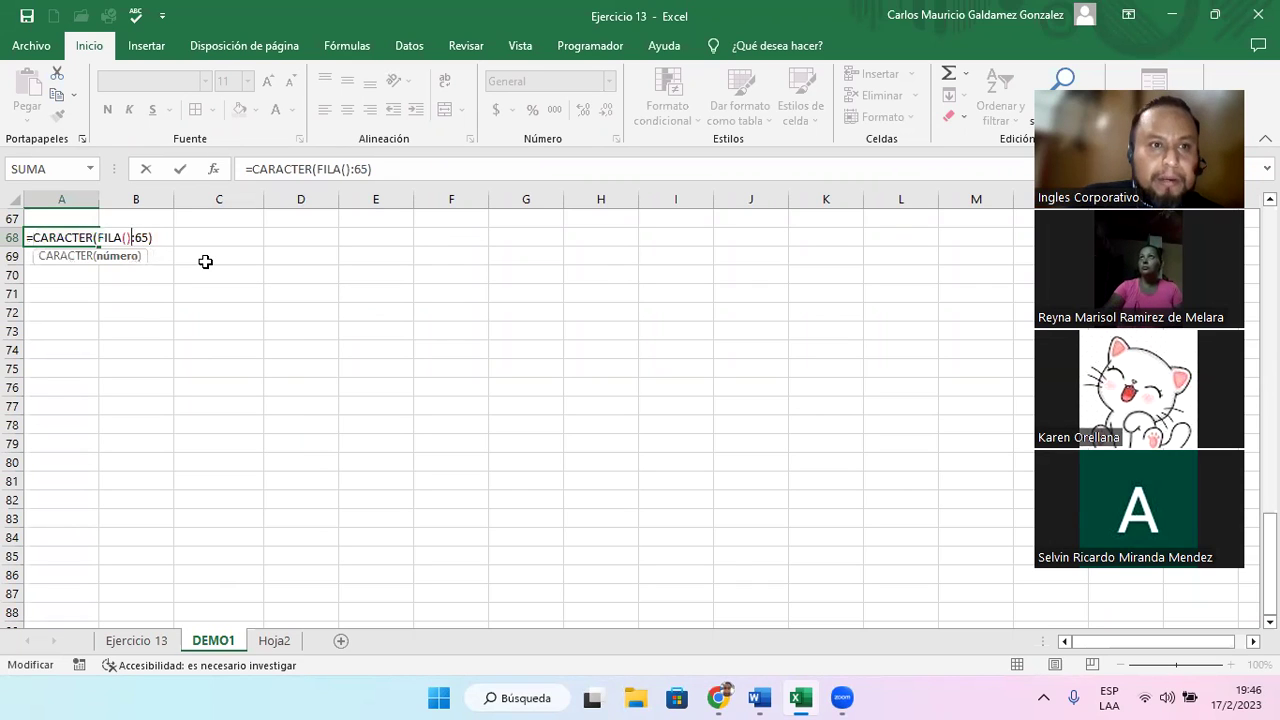
text(+)
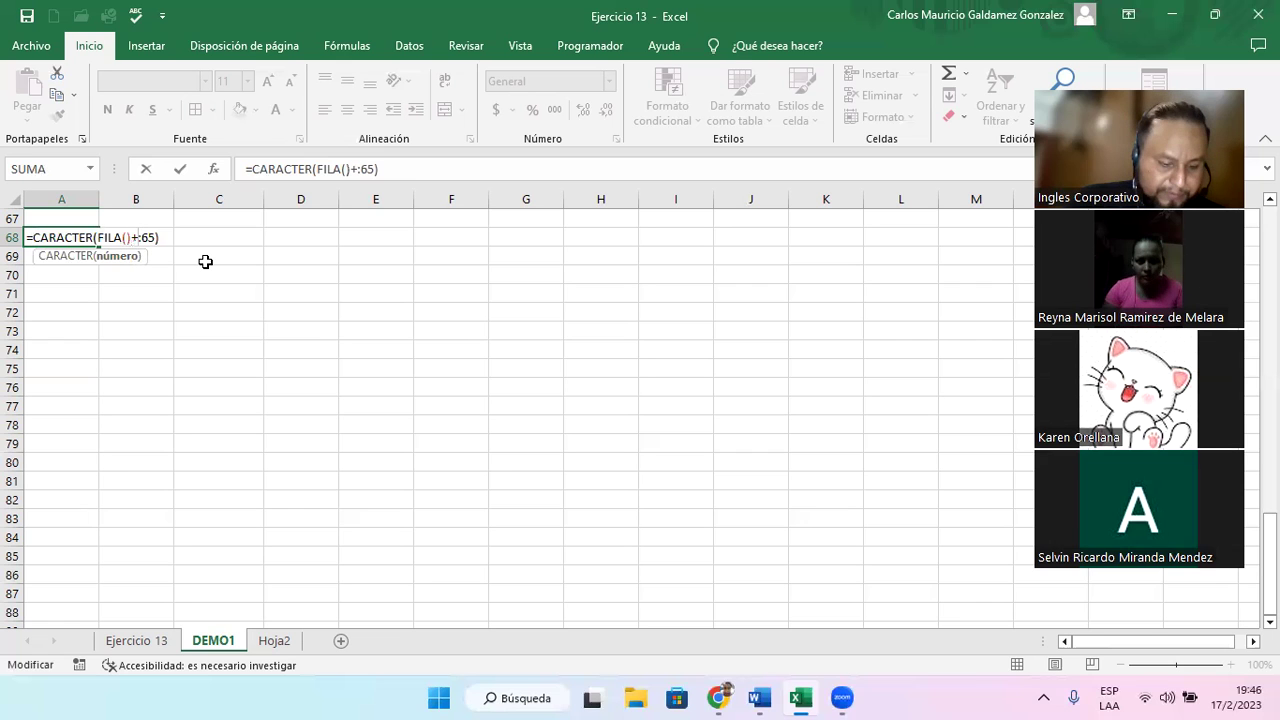
- Replace the remaining :65 in A68 with CODIGO("A")-1 to complete the formula =CARACTER(FILA()+CODIGO("A")-1)
text(CODI)
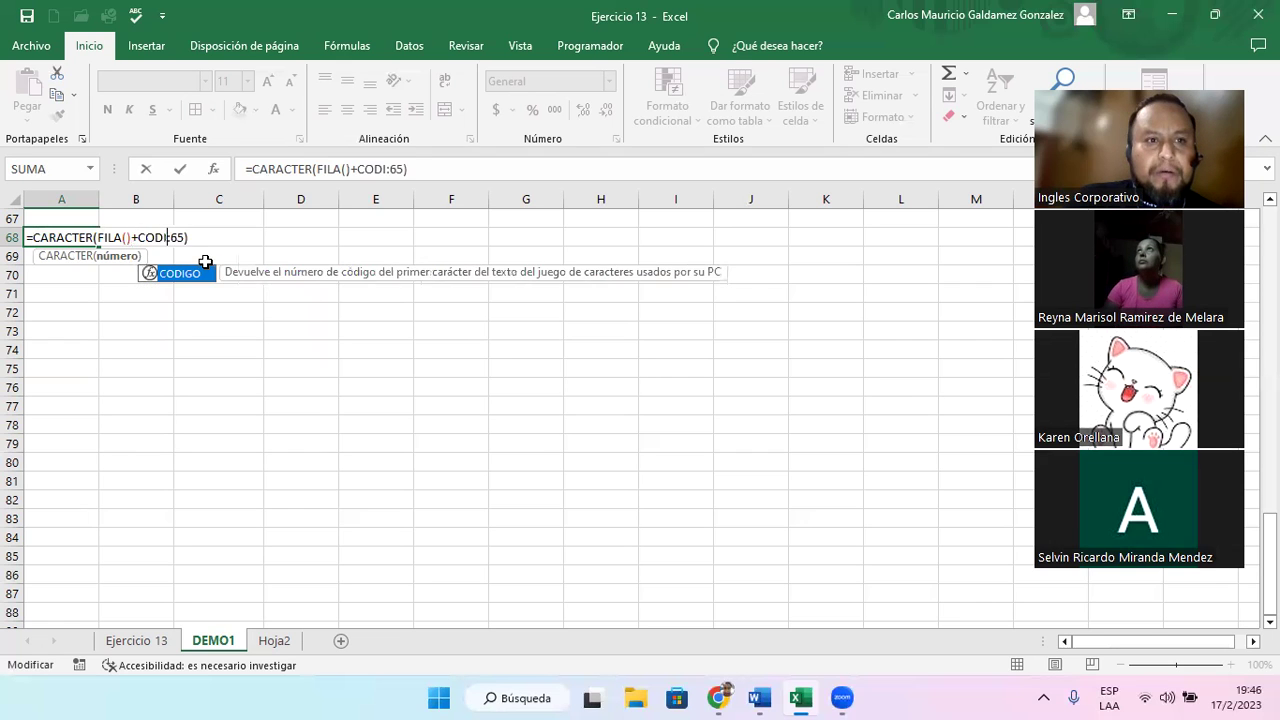
key(Tab)
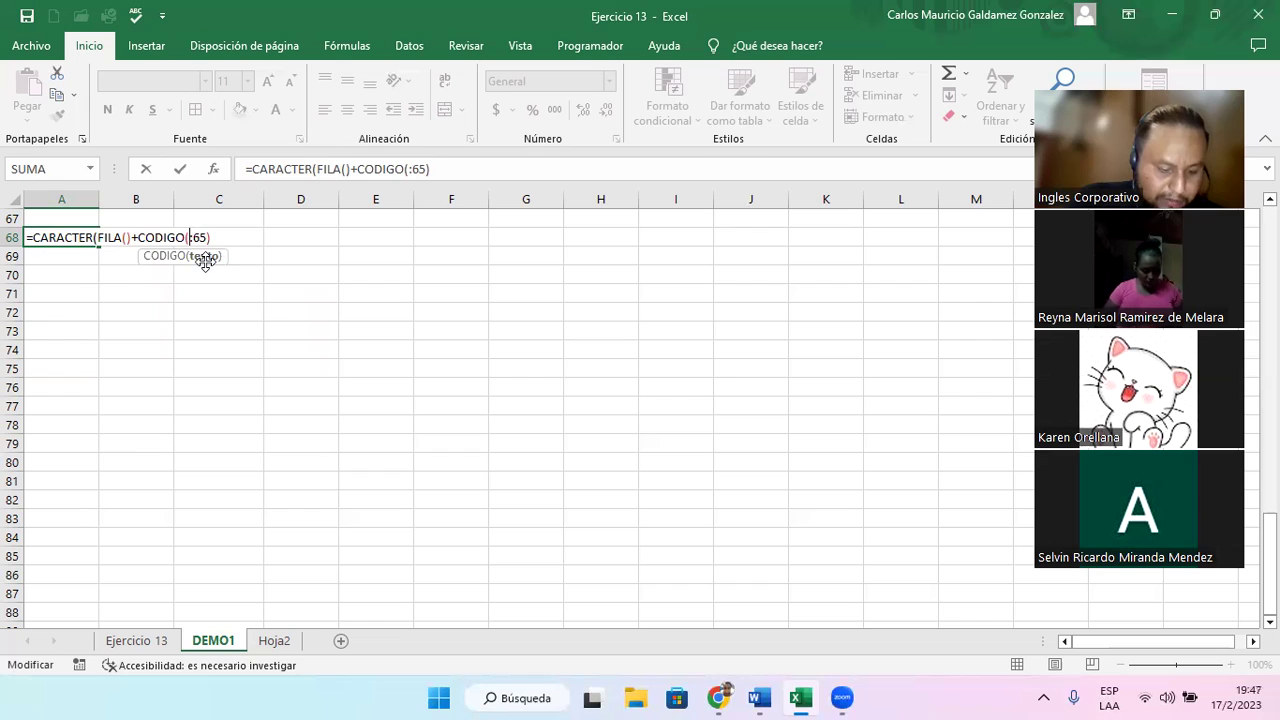
key(Delete)
key(Delete)
key(Delete)
text("A")
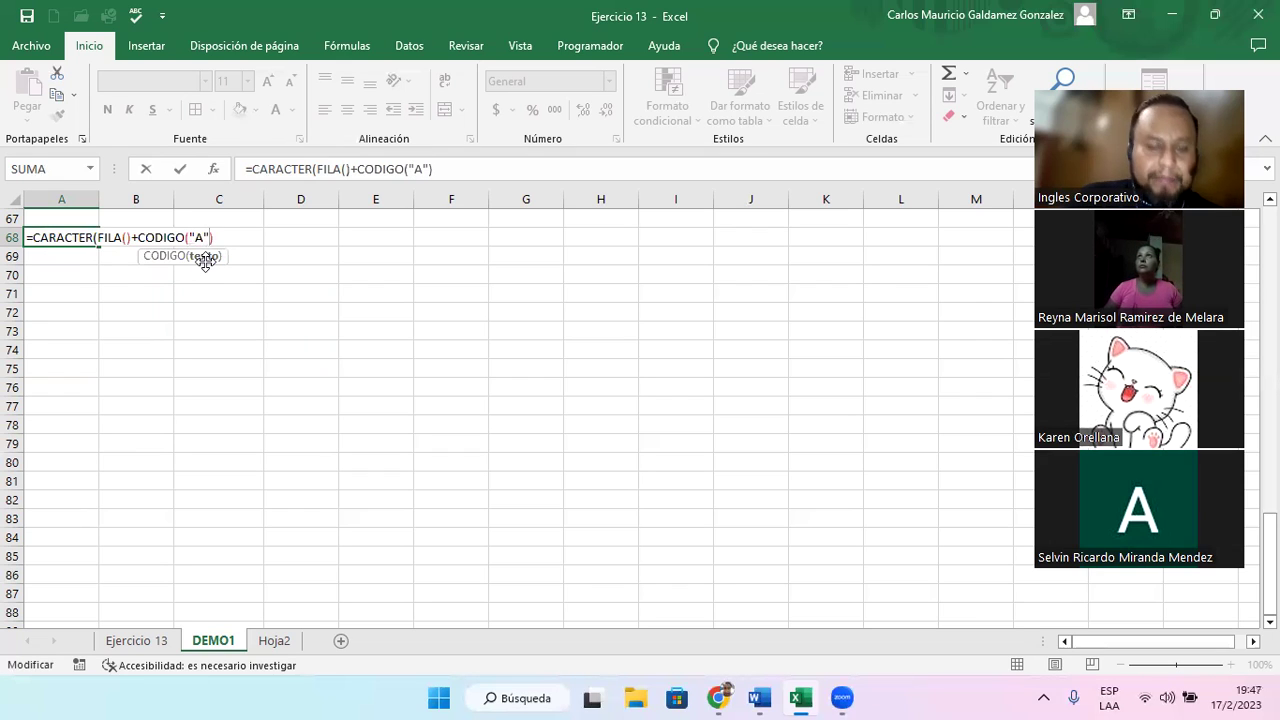
key(Right)
text(-1)
key(Return)
key(Up)
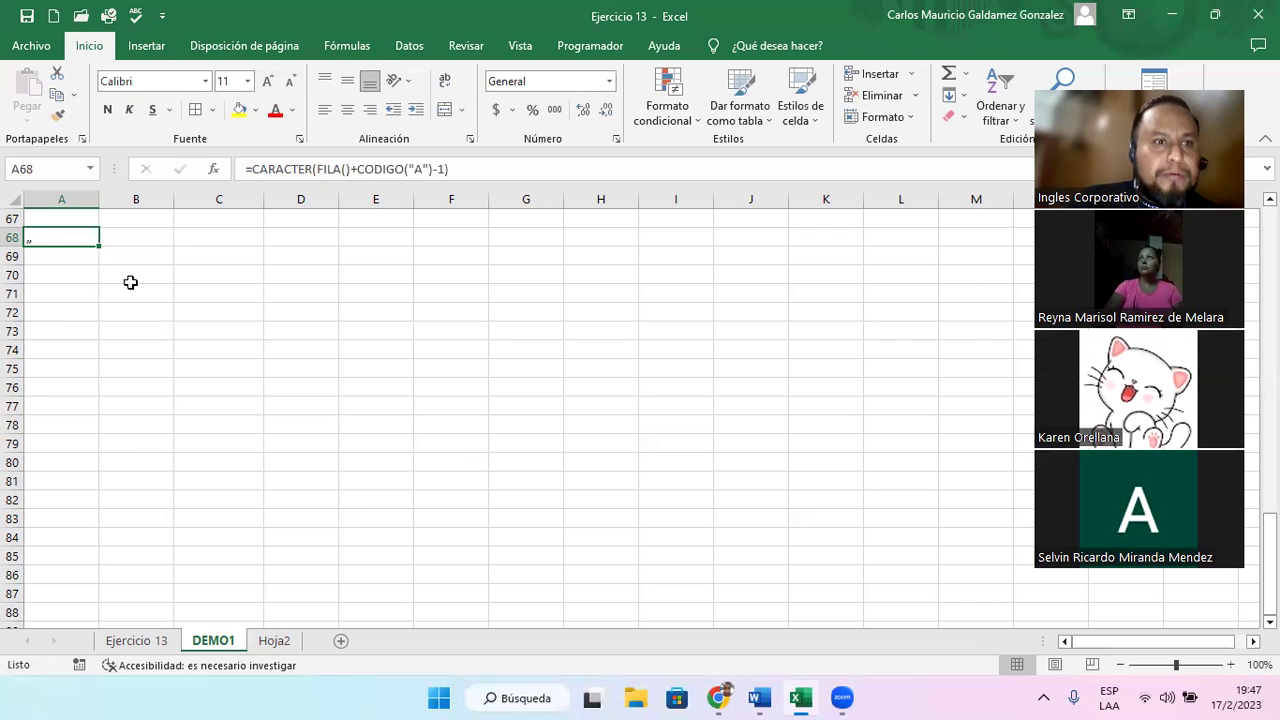
- Autofill the character formula from A68 down to A88
drag(99, 246, 73, 378)
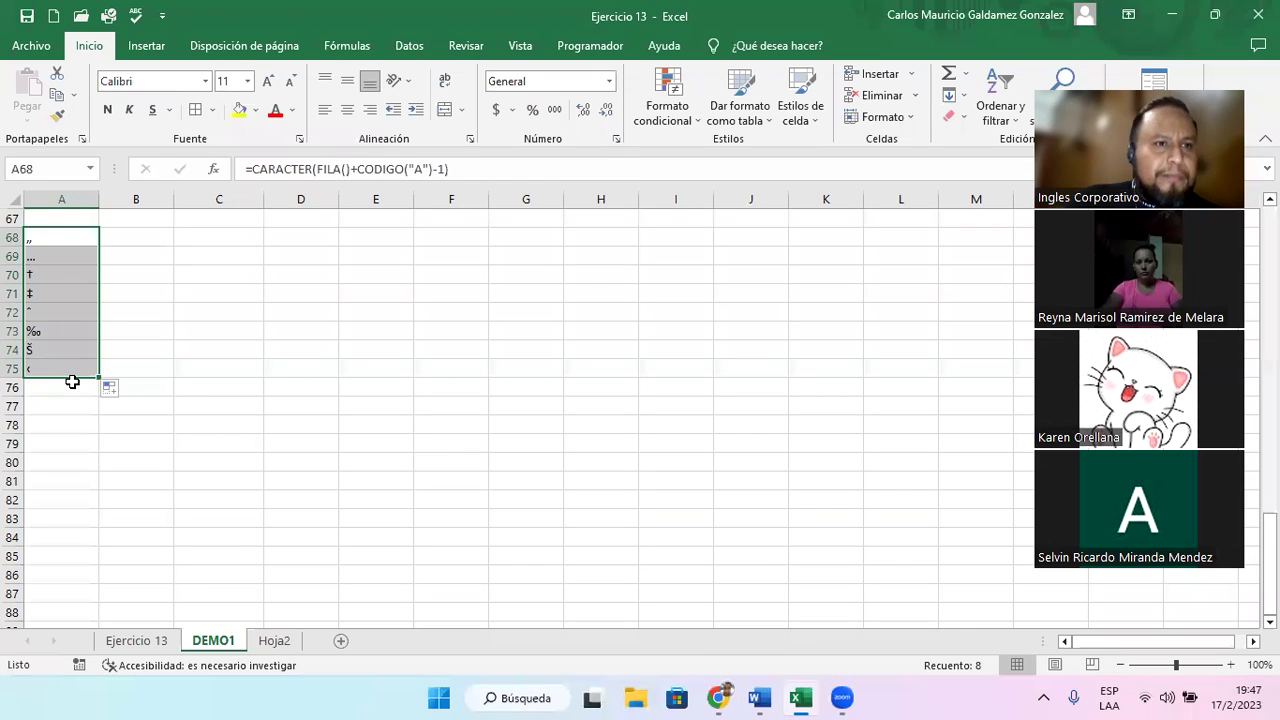
drag(100, 377, 71, 608)
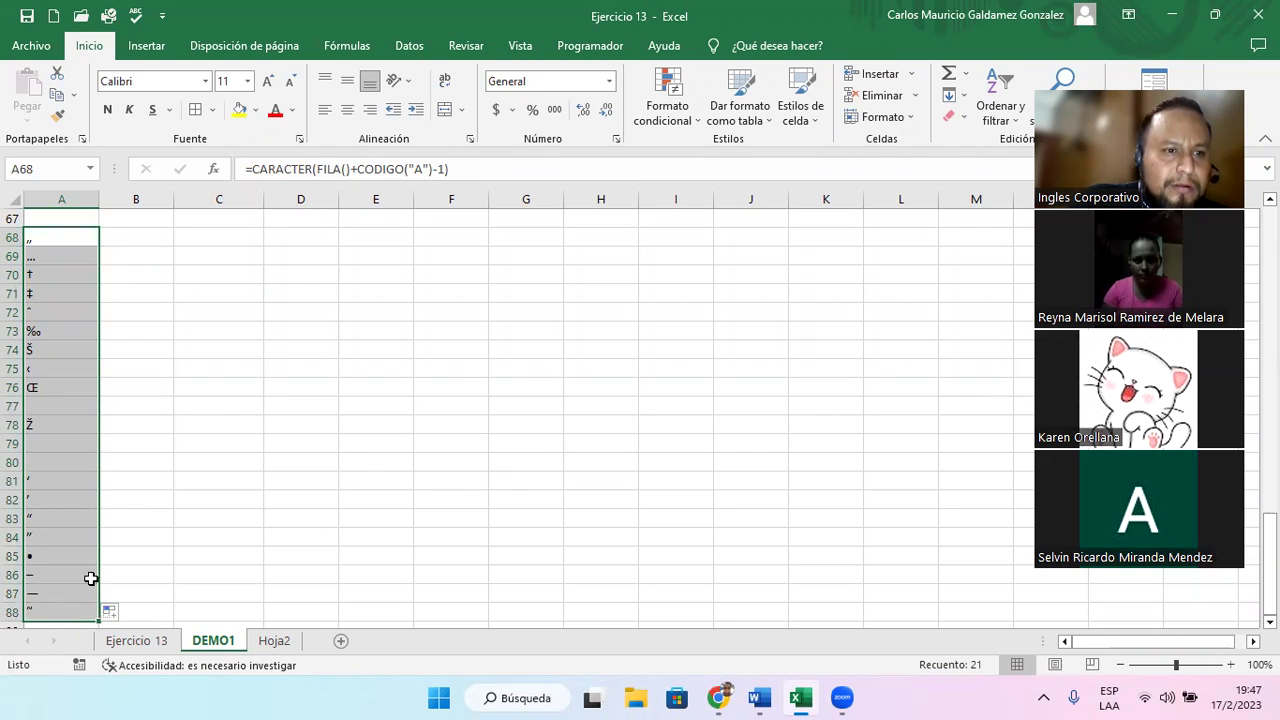
scroll(134, 505, down, 2)
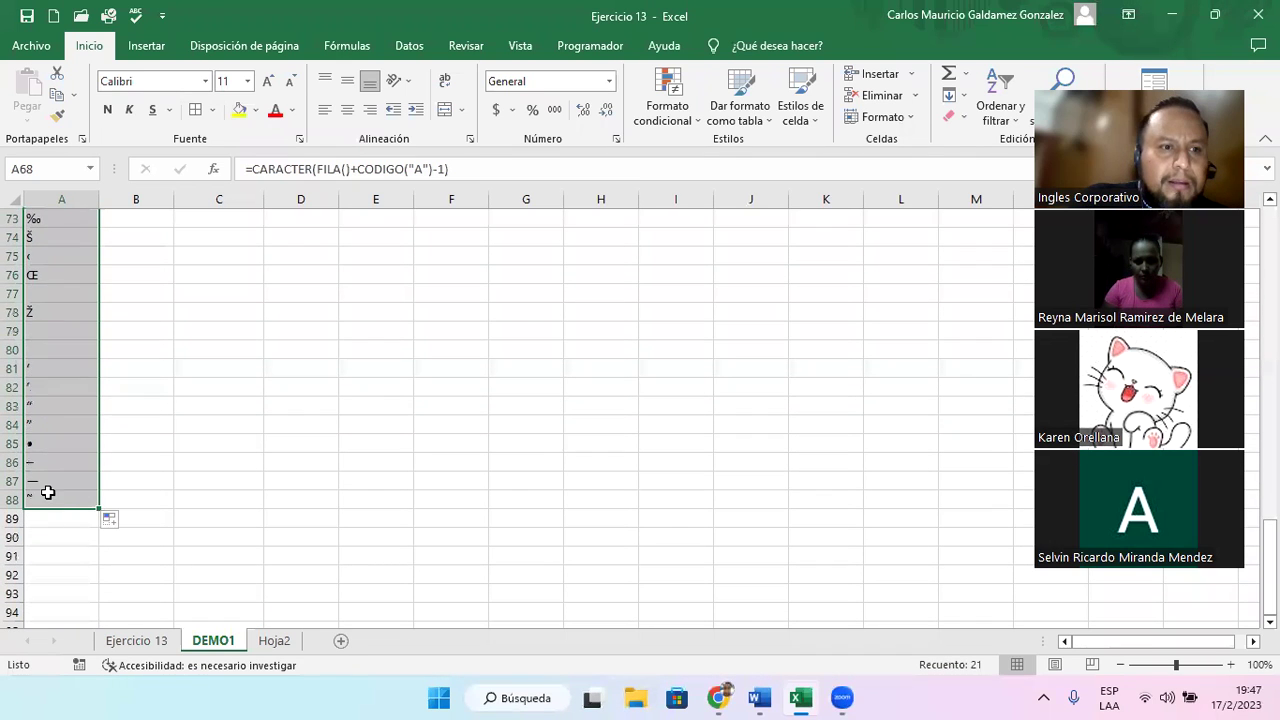
click(70, 503)
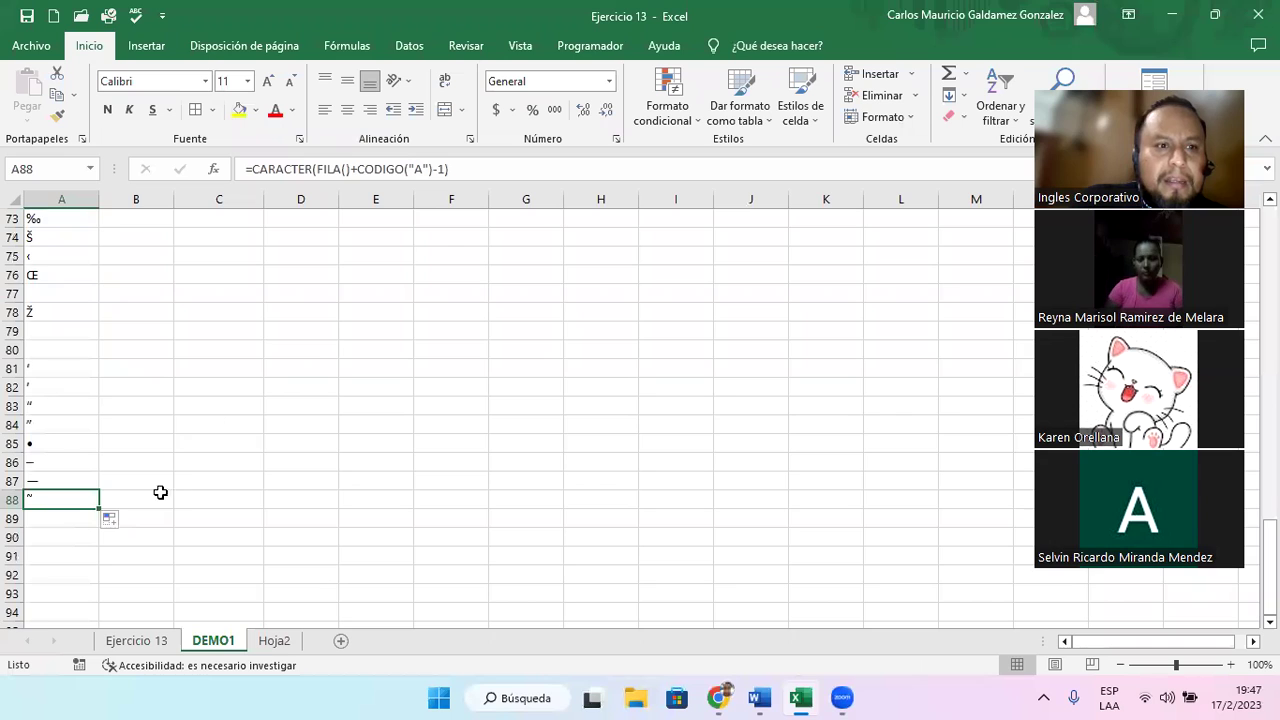
- Extend the character formula down column A to row 105 and copy it across into B80:B105
scroll(160, 491, down, 1)
drag(98, 453, 92, 612)
scroll(131, 580, down, 2)
scroll(151, 518, down, 1)
drag(100, 452, 143, 228)
click(72, 594)
click(189, 592)
click(162, 592)
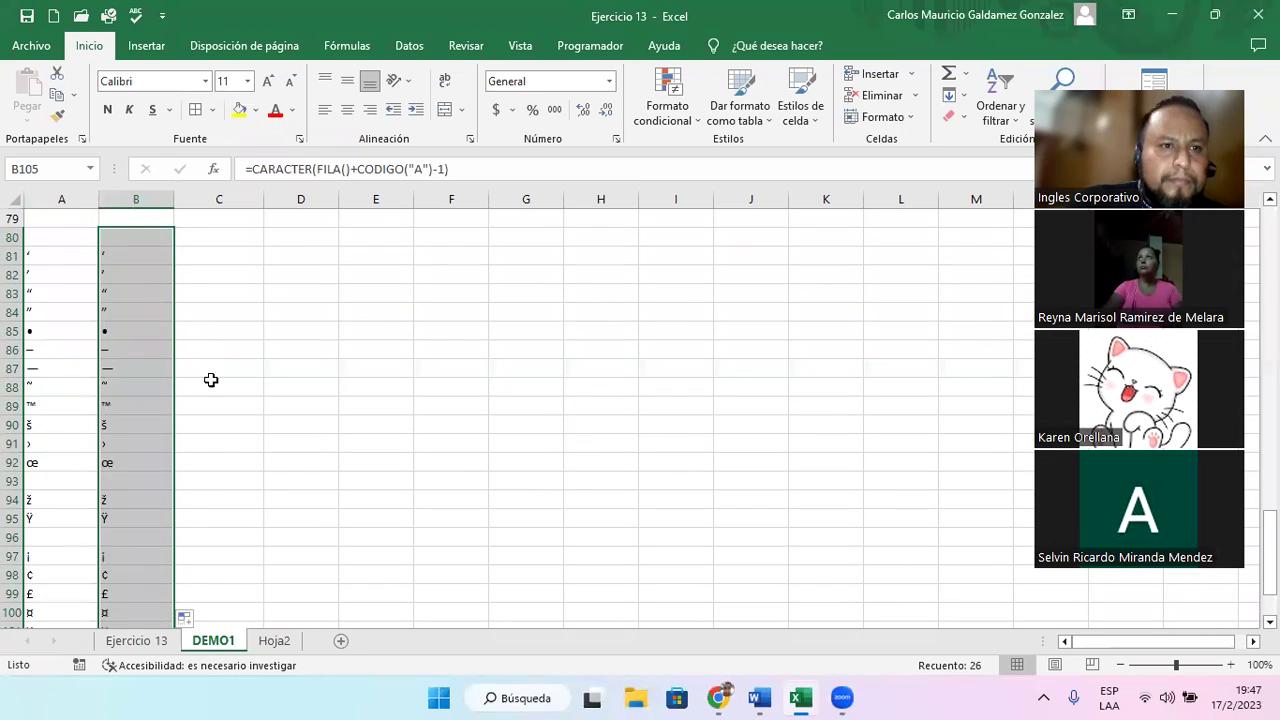
- Copy the character formula from A68 on DEMO1 into cell A1 of Hoja2
scroll(200, 375, up, 3)
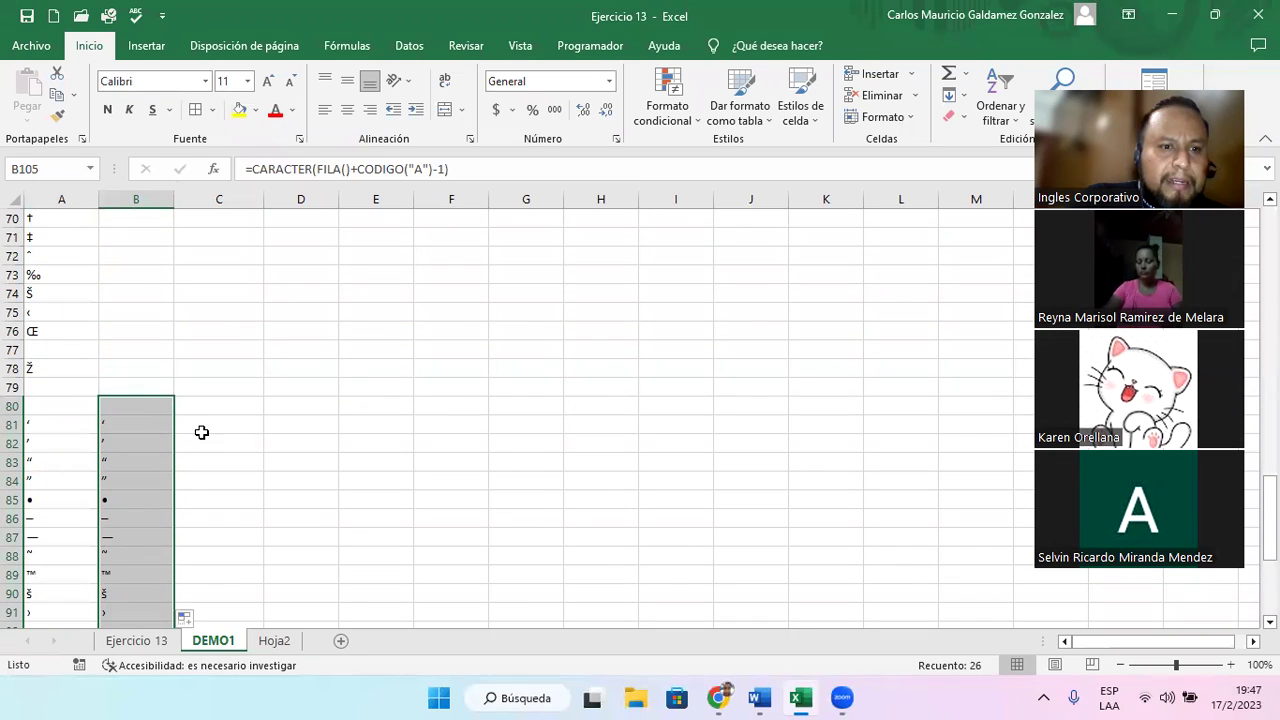
scroll(200, 440, down, 5)
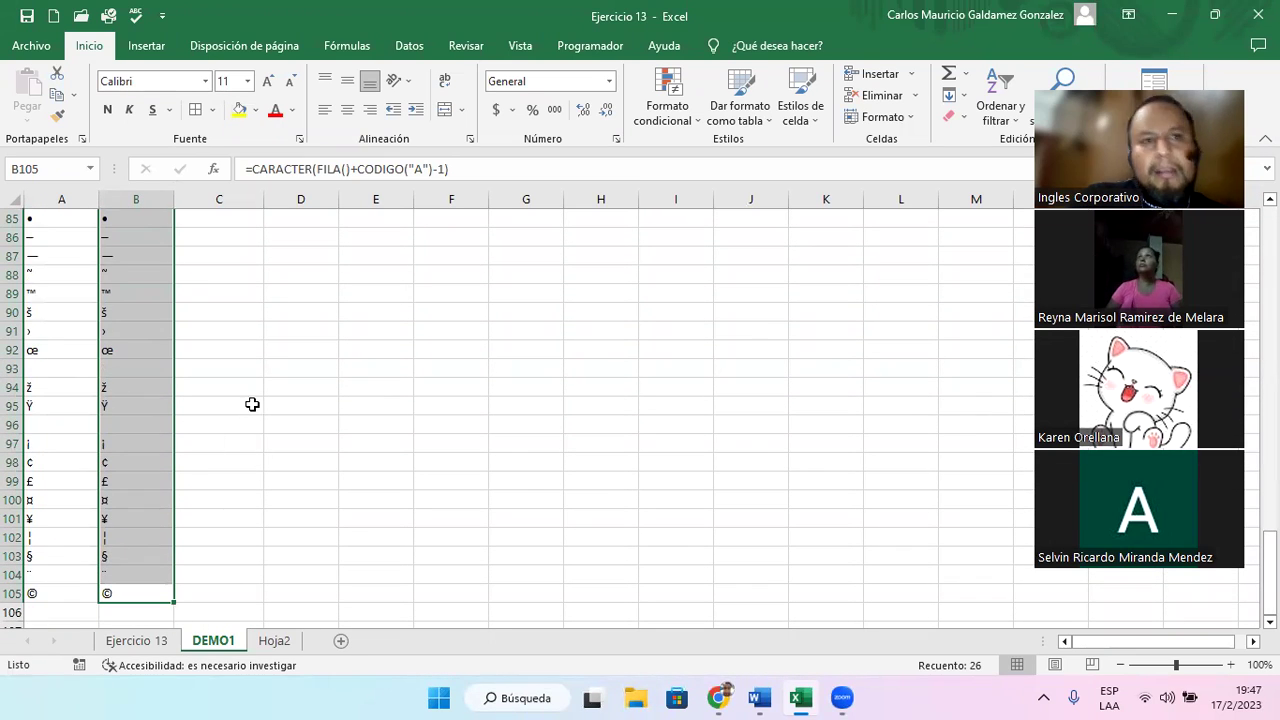
scroll(252, 404, up, 2)
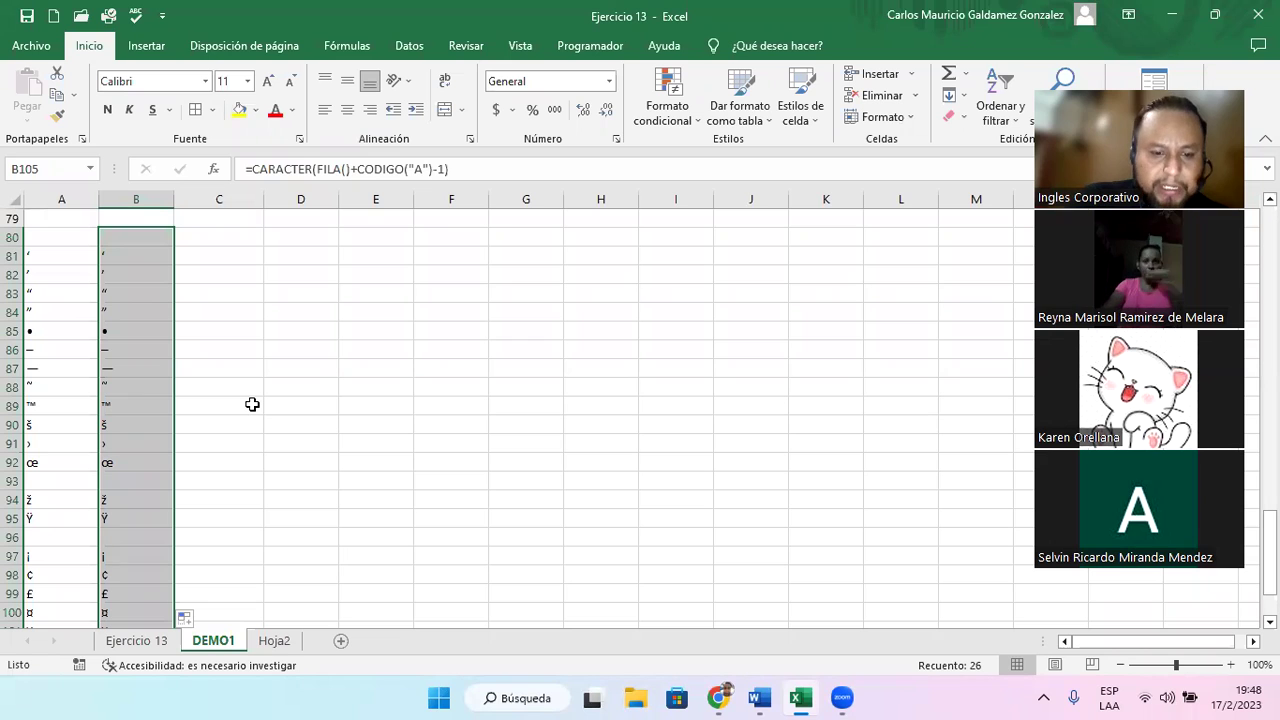
scroll(235, 406, up, 4)
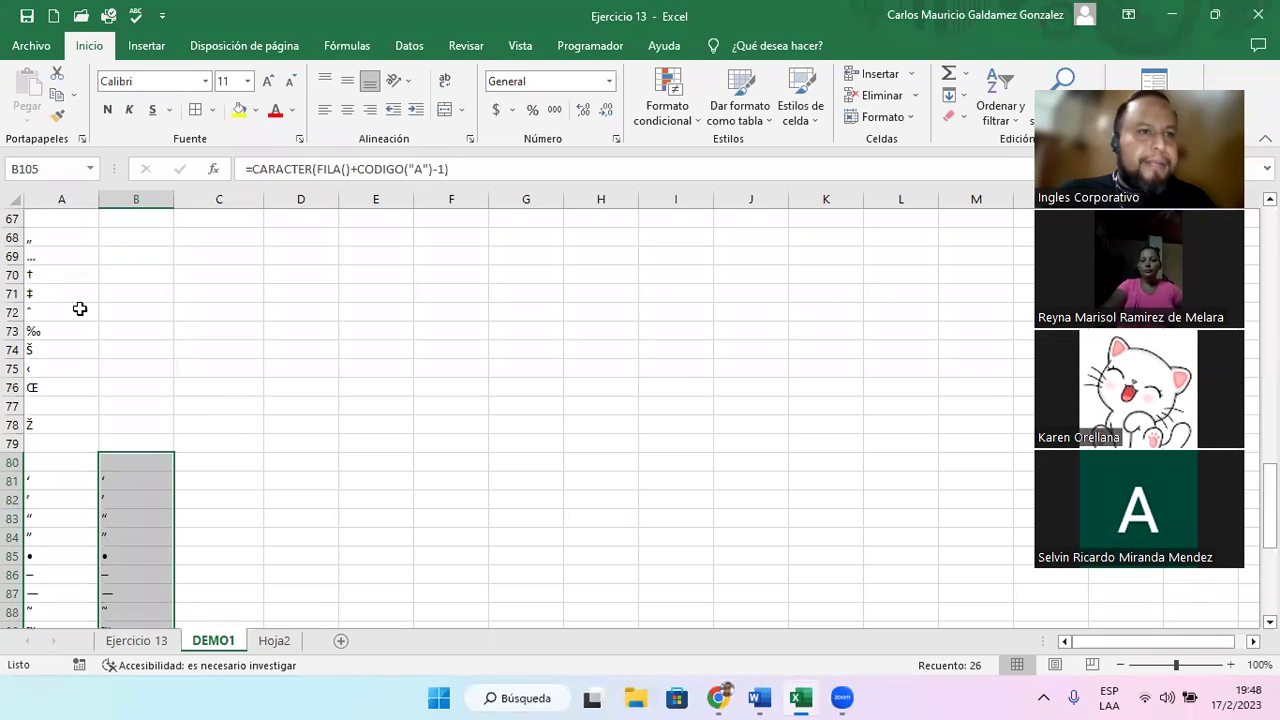
scroll(80, 343, up, 3)
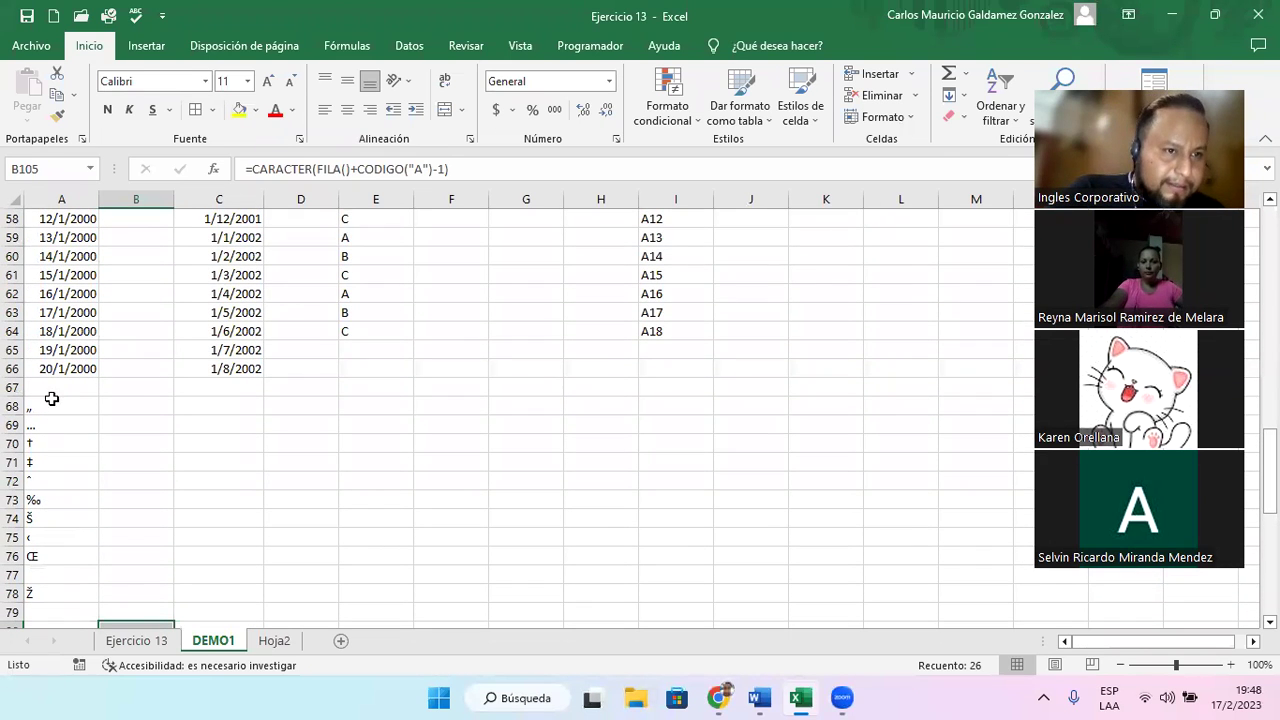
click(61, 409)
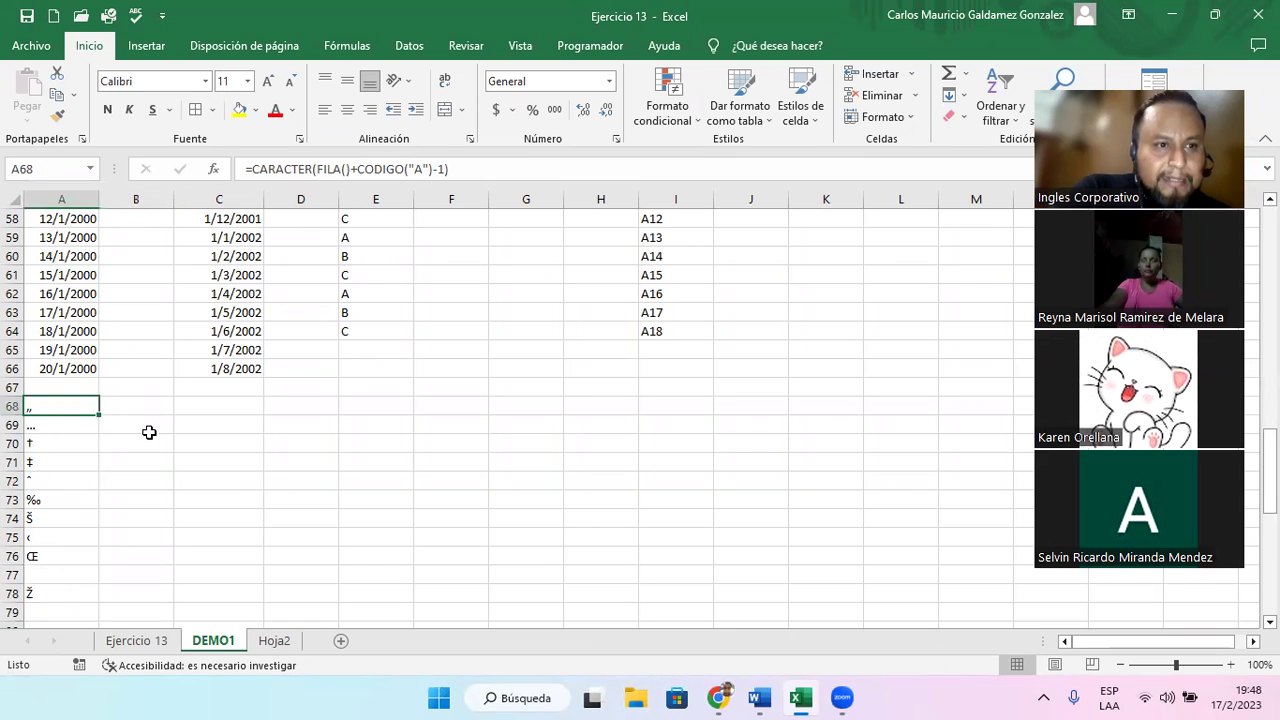
click(57, 390)
click(75, 405)
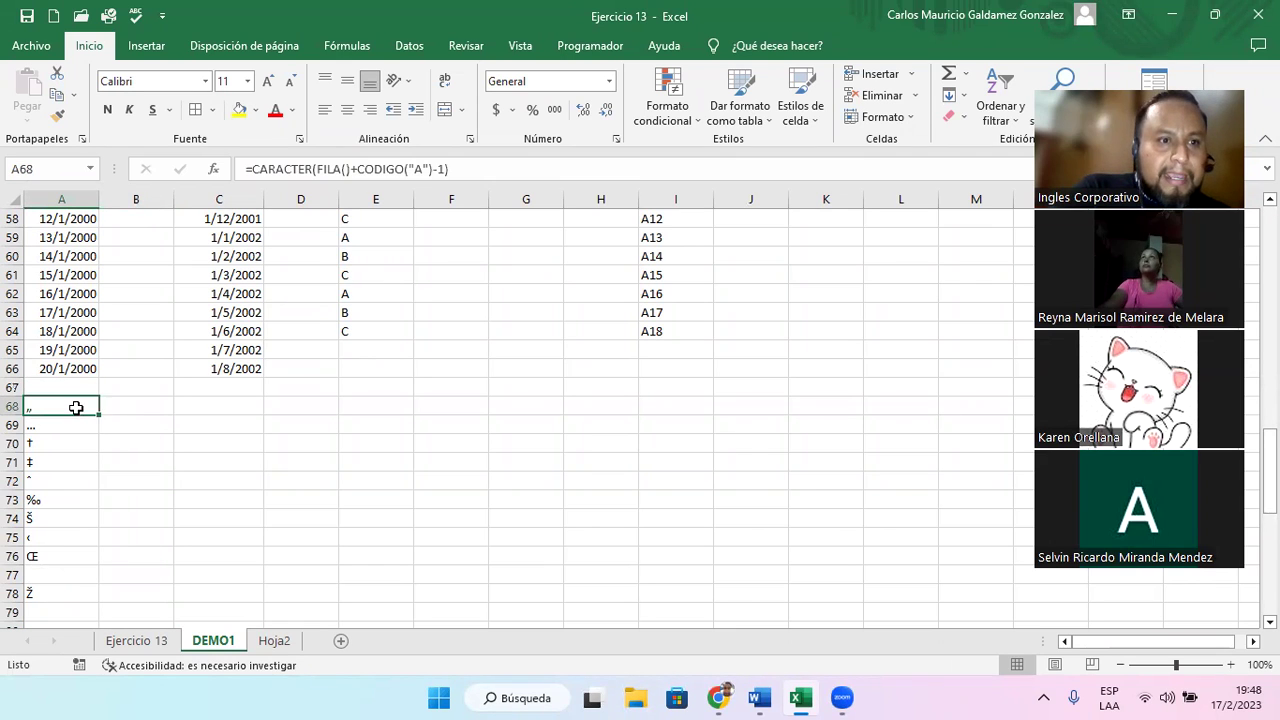
key(ctrl+c)
click(274, 641)
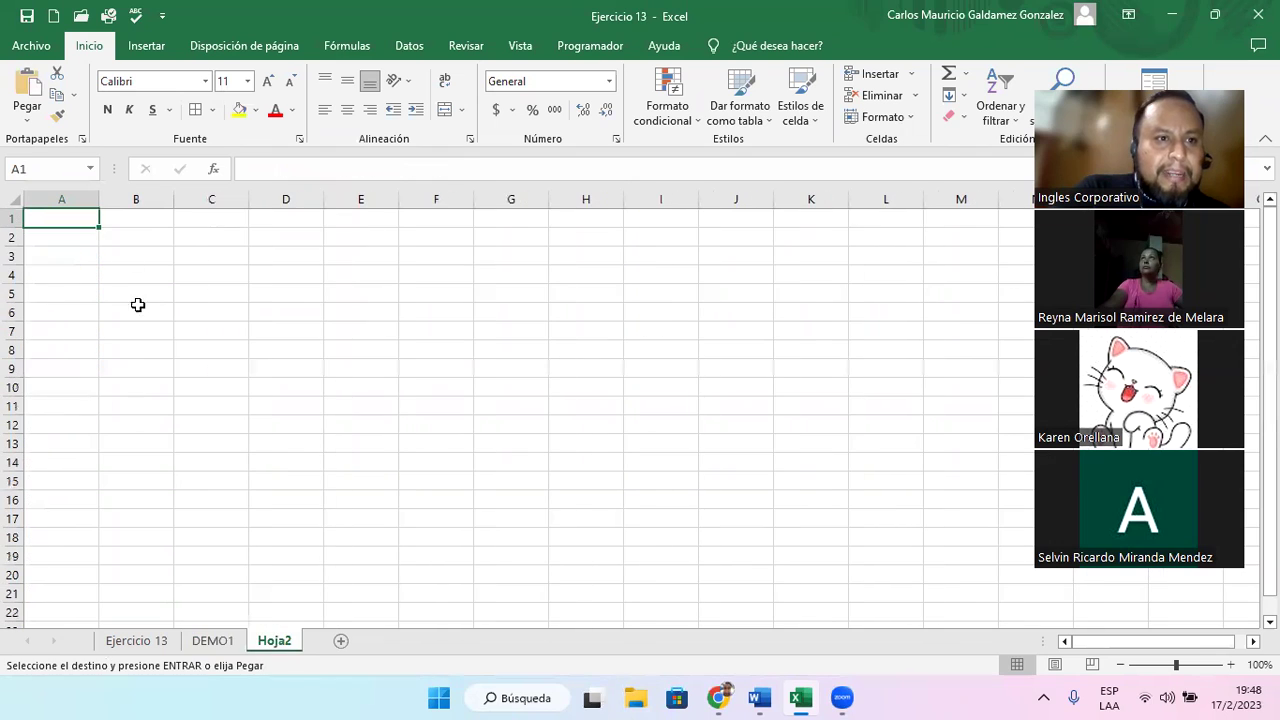
key(ctrl+v)
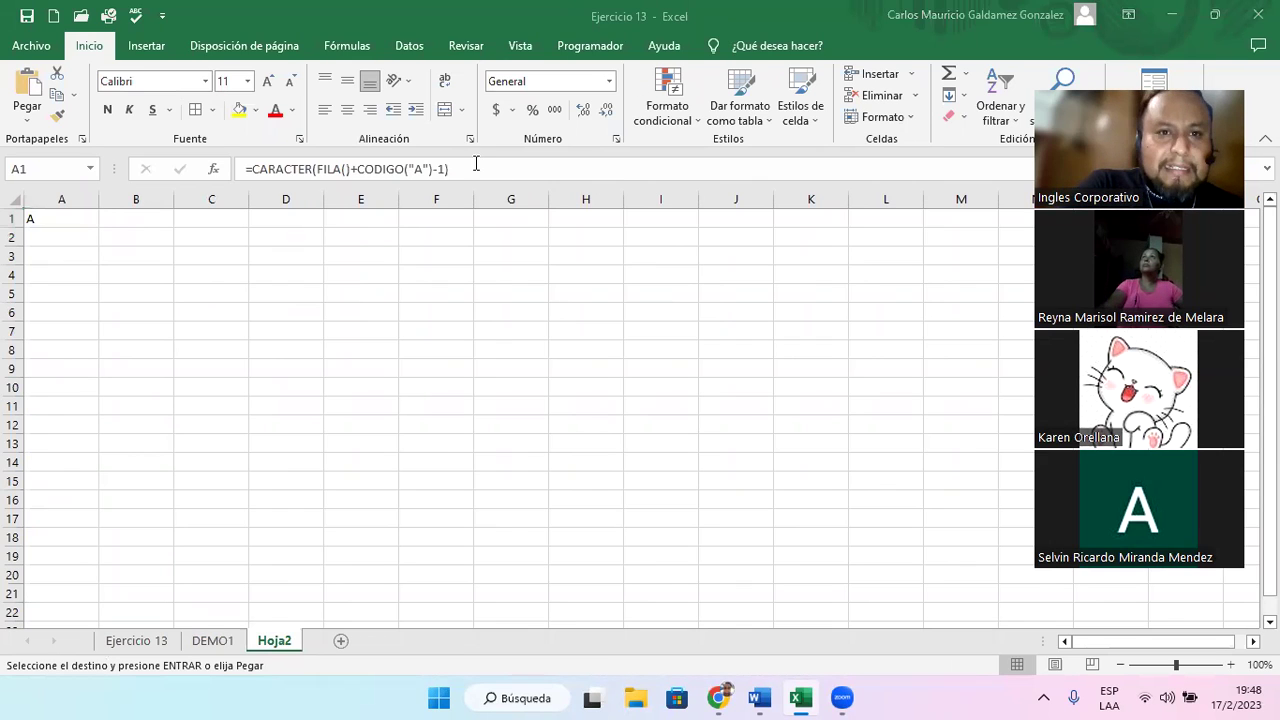
- Examine the CODIGO("A") and FILA() parts of the formula in A1 on Hoja2
click(417, 170)
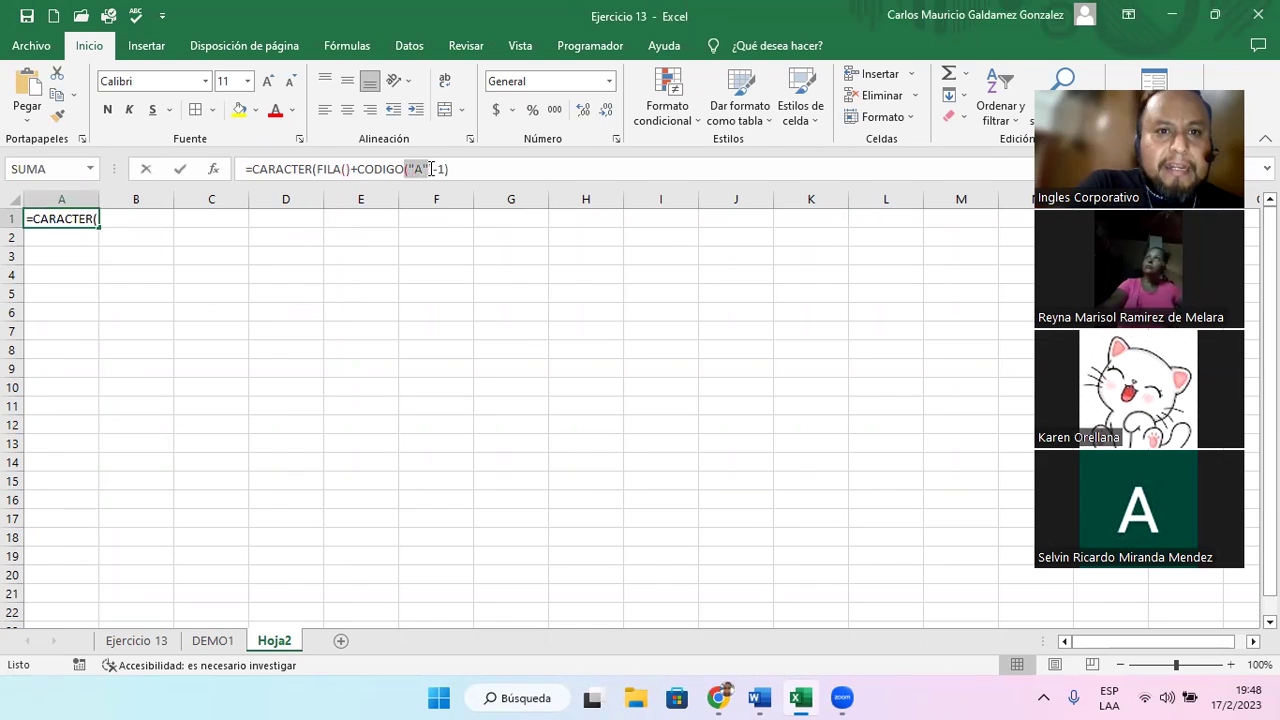
click(358, 176)
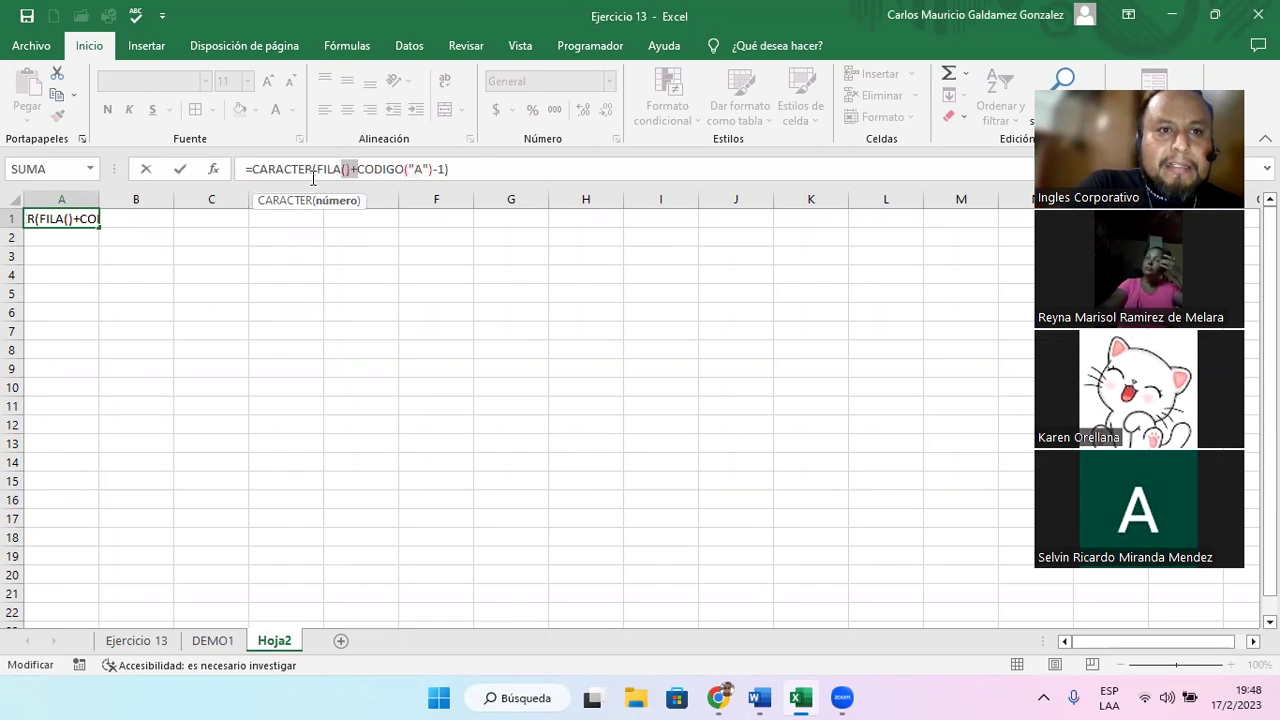
drag(316, 172, 466, 172)
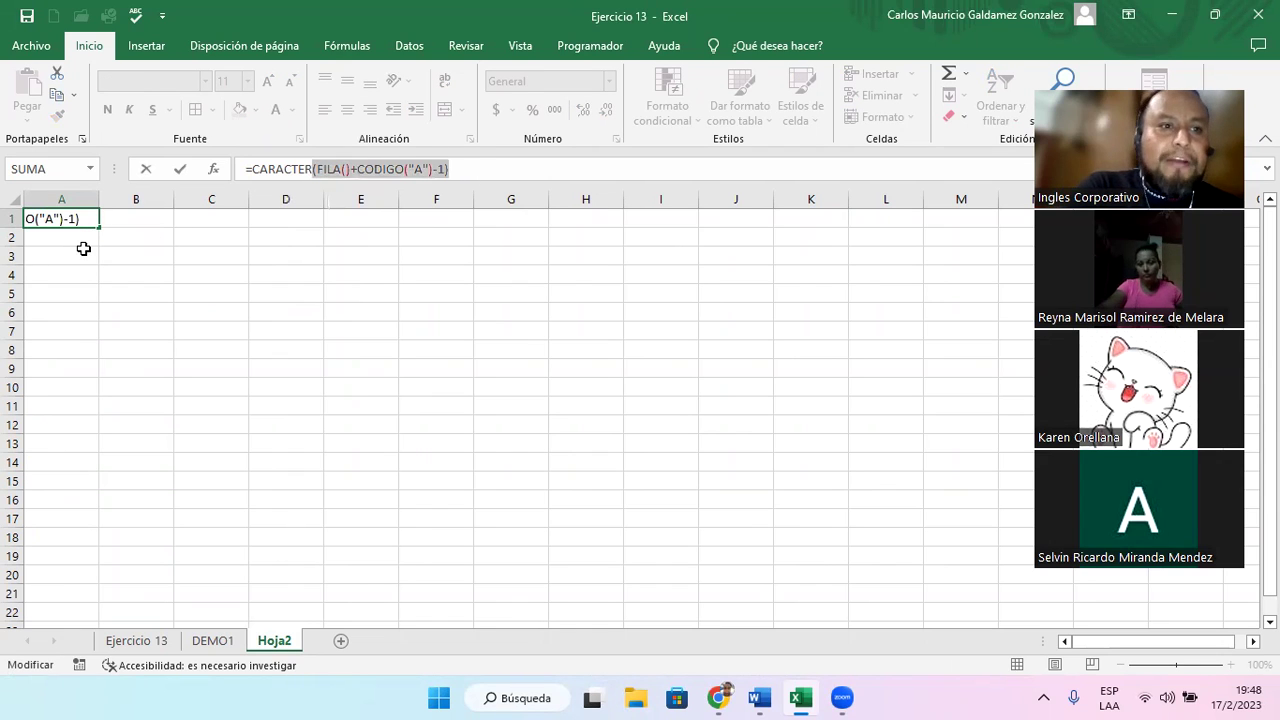
key(Return)
key(Return)
- Autofill the character formula on Hoja2 from A1 down to A33
click(63, 218)
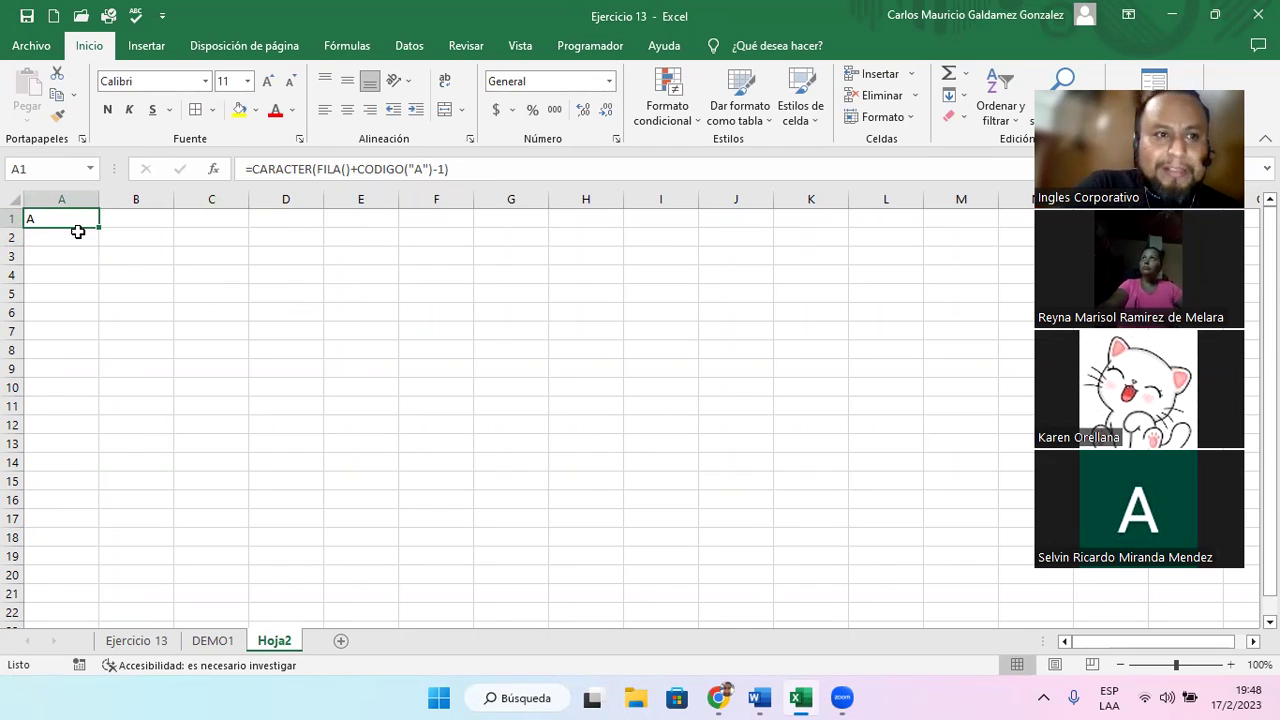
drag(99, 227, 67, 597)
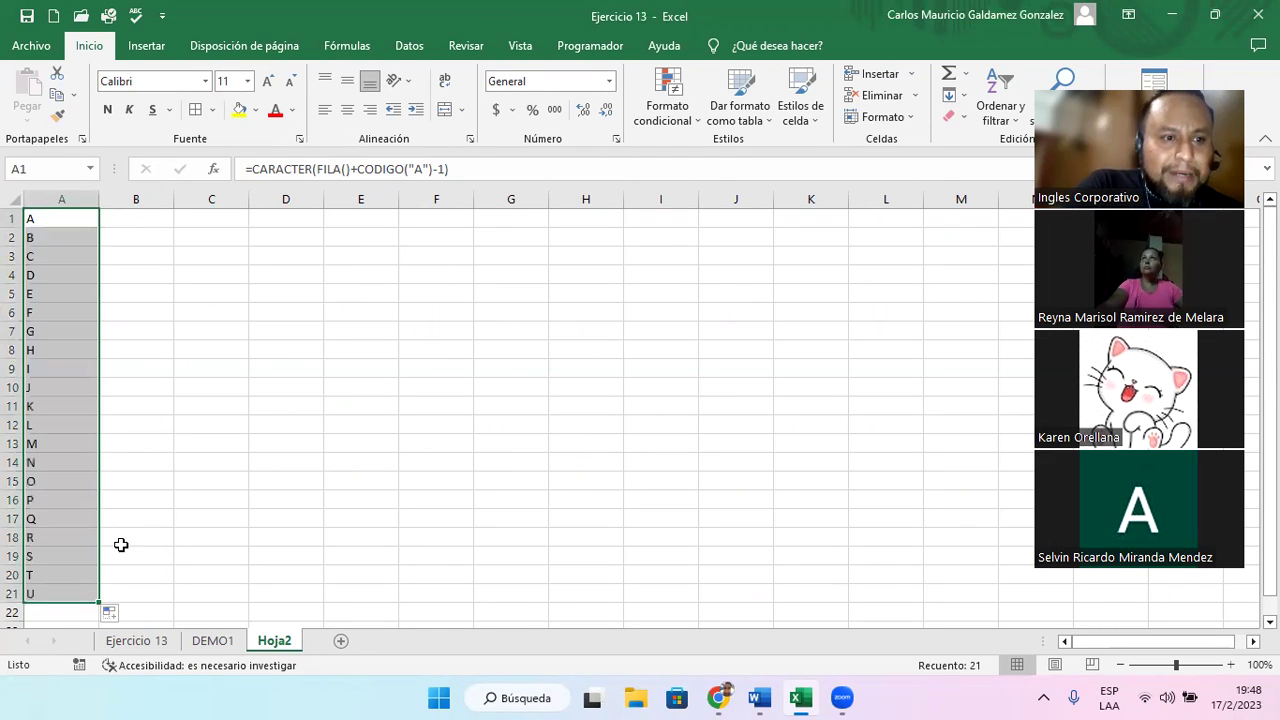
scroll(150, 535, down, 5)
drag(99, 321, 60, 546)
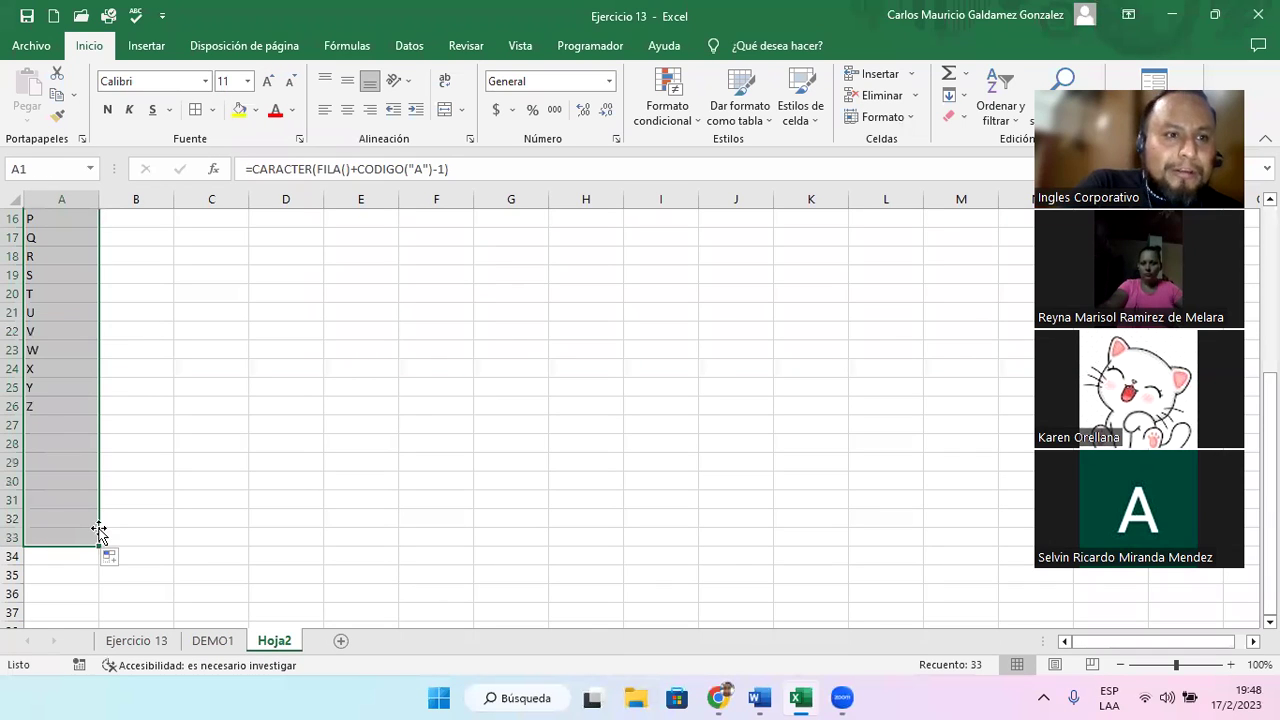
- Autofill the character formula from A27:A33 on Hoja2 down column A to row 59
click(45, 425)
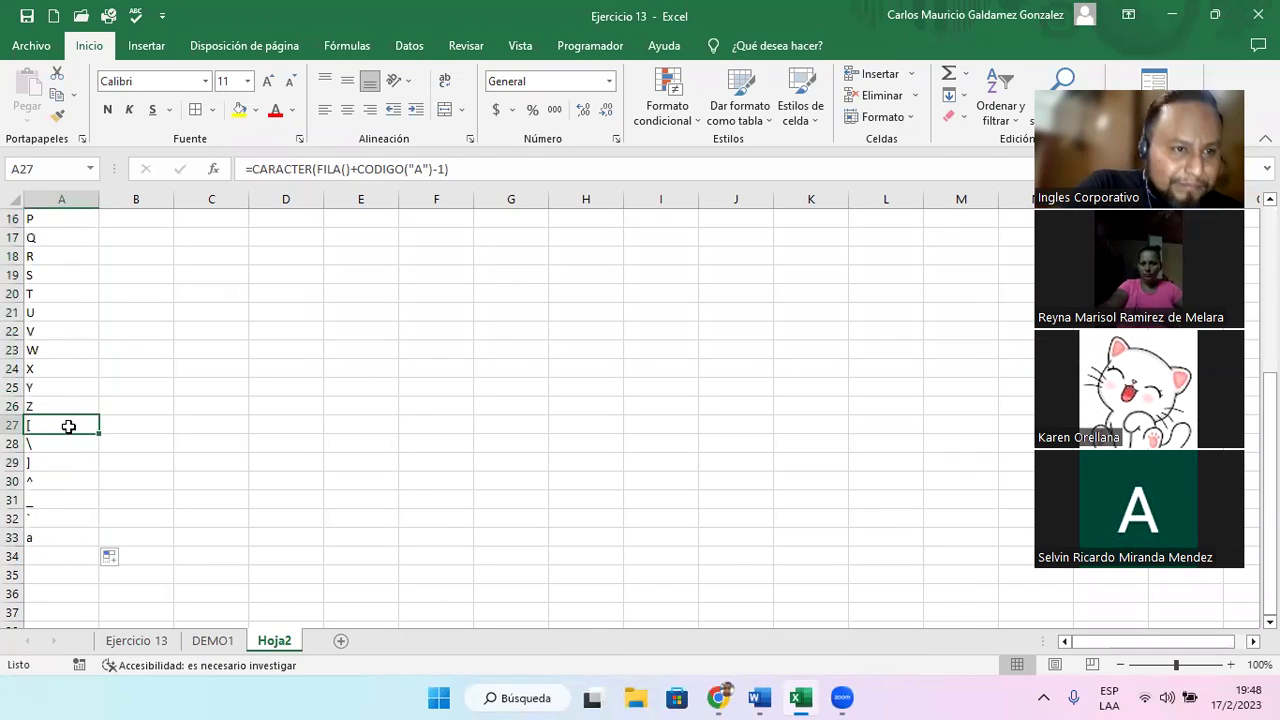
click(46, 406)
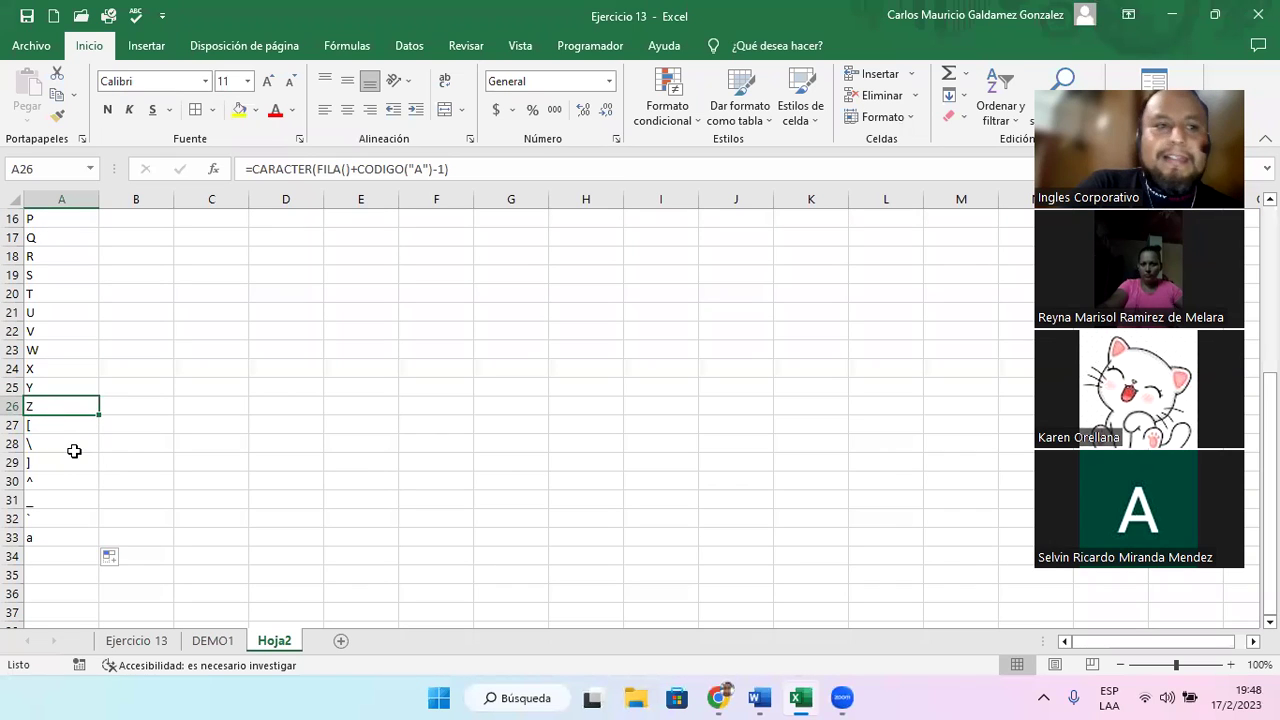
key(Down)
scroll(112, 490, down, 1)
scroll(112, 490, down, 1)
drag(70, 368, 102, 486)
scroll(102, 485, down, 2)
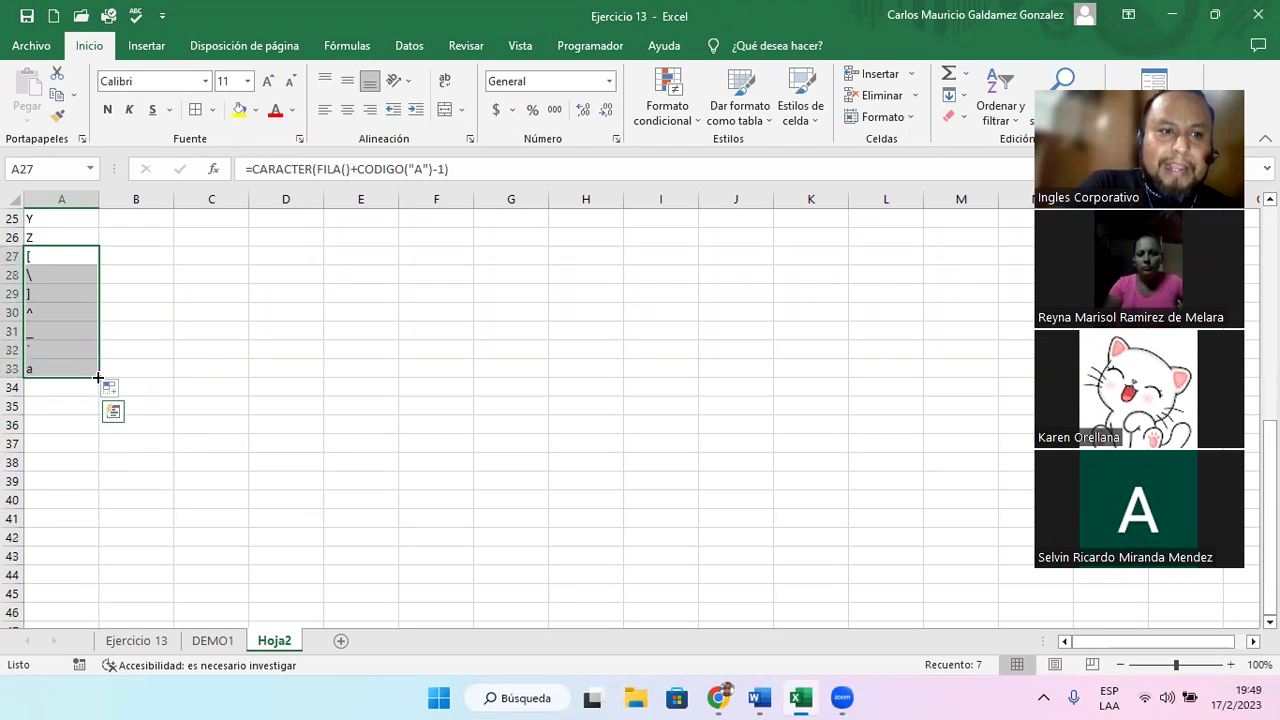
drag(101, 379, 103, 600)
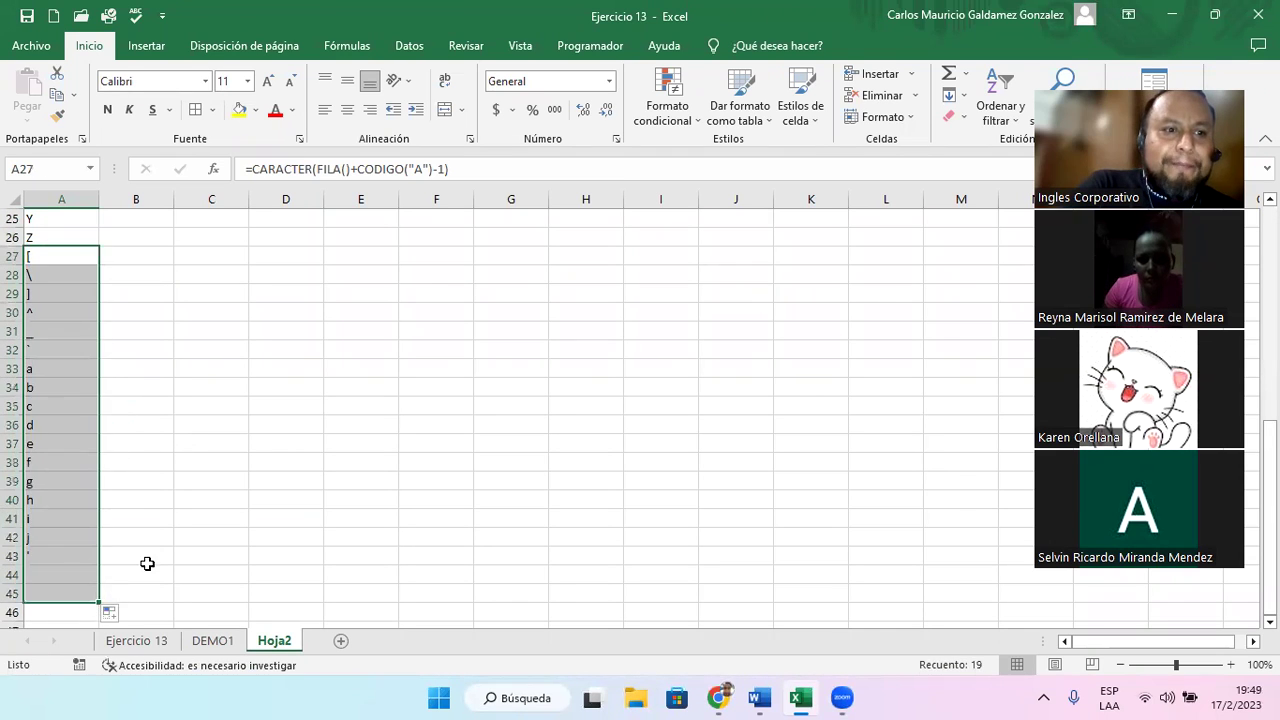
scroll(150, 560, down, 2)
drag(99, 494, 100, 614)
scroll(145, 559, down, 3)
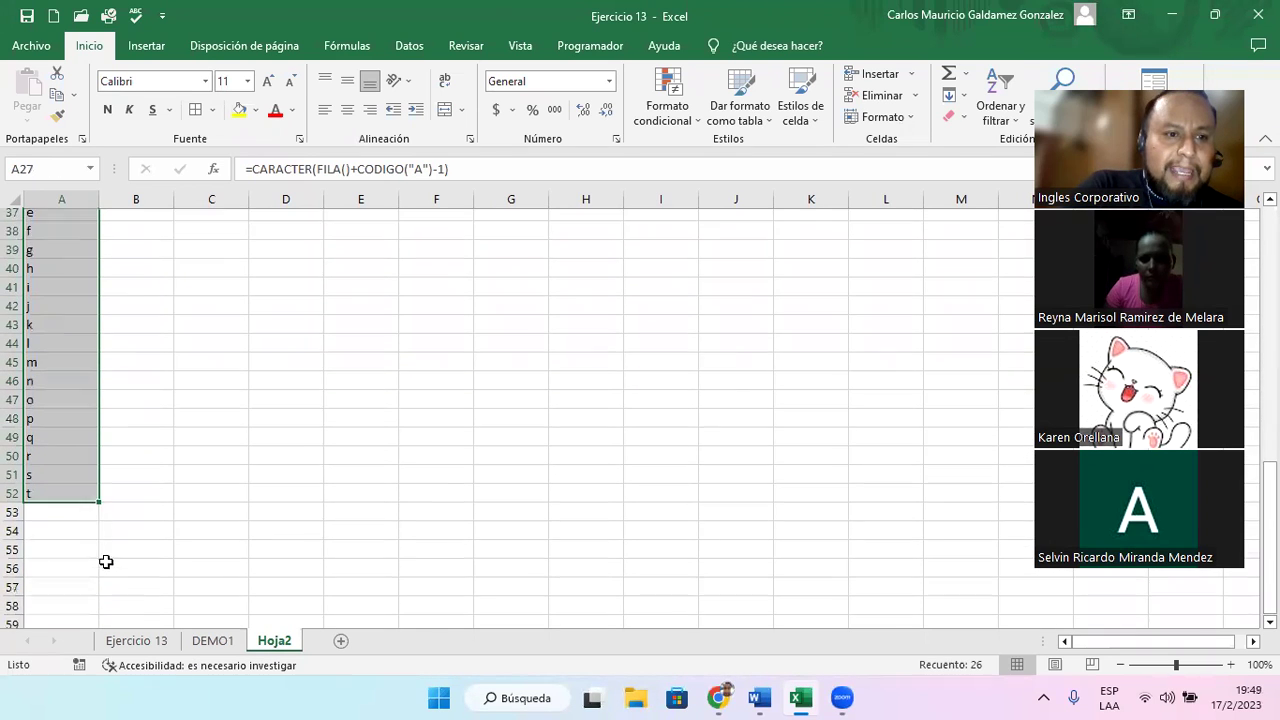
drag(98, 453, 94, 574)
- Clear the non-letter symbols from cell A59 and from the range A27:A32
click(92, 576)
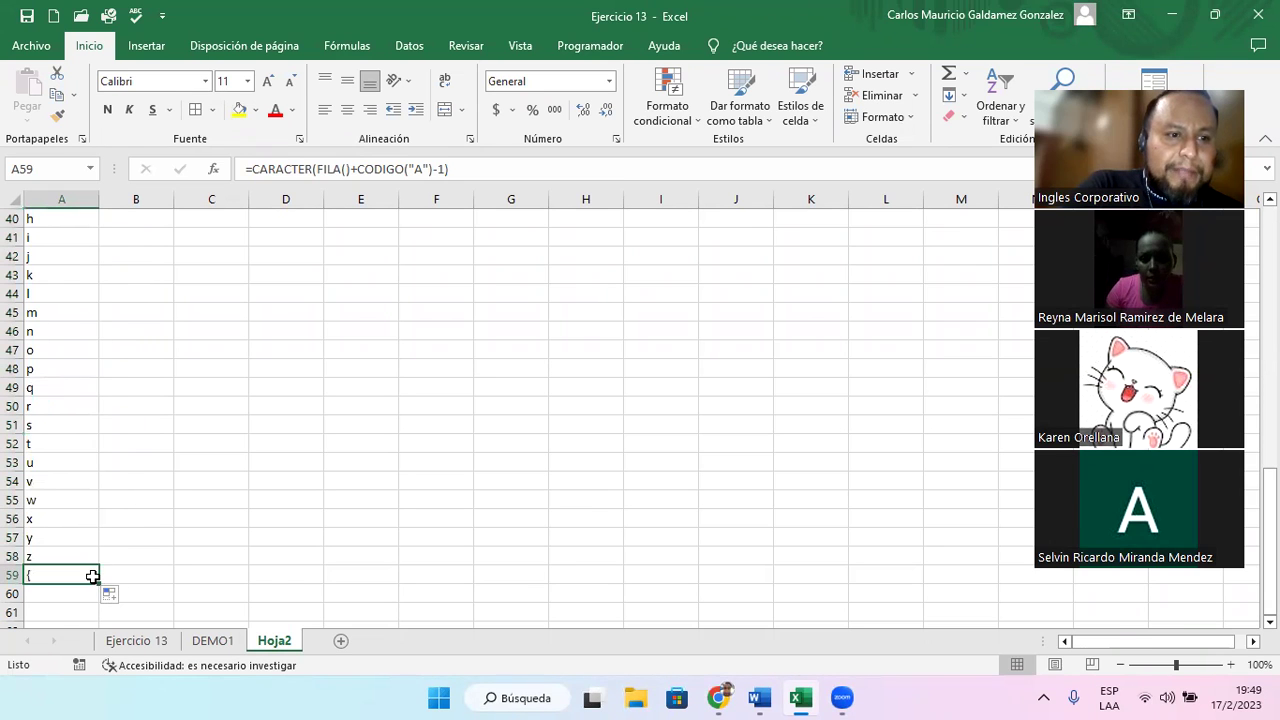
key(Delete)
scroll(140, 355, up, 4)
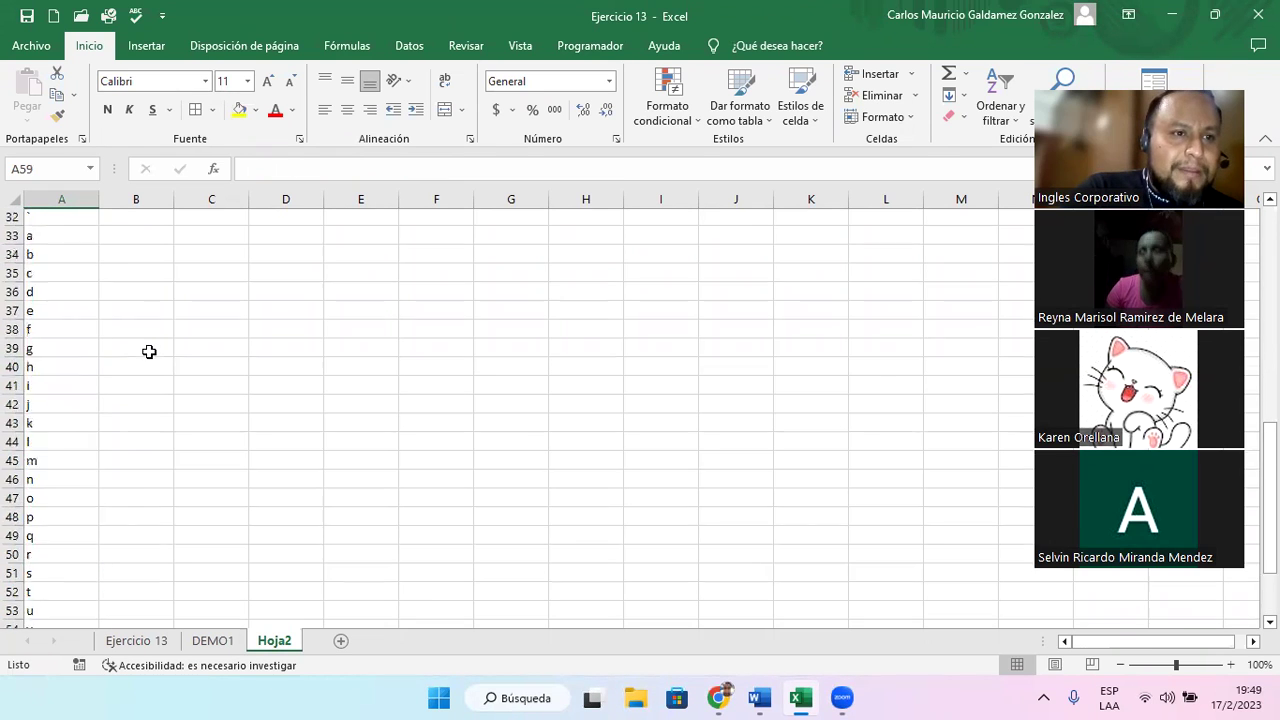
scroll(120, 352, up, 2)
drag(49, 311, 61, 397)
key(Delete)
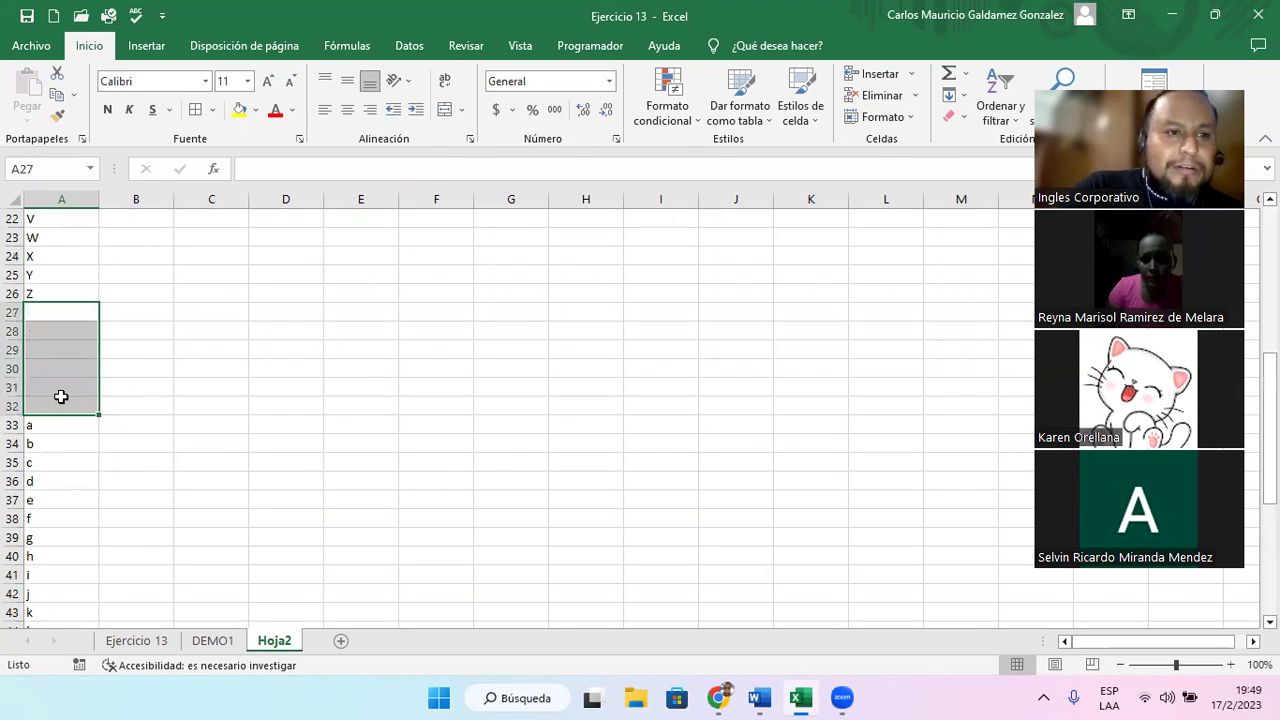
- Move the lowercase letter block A33:A58 up column A to start at A27, directly below the Z
click(40, 420)
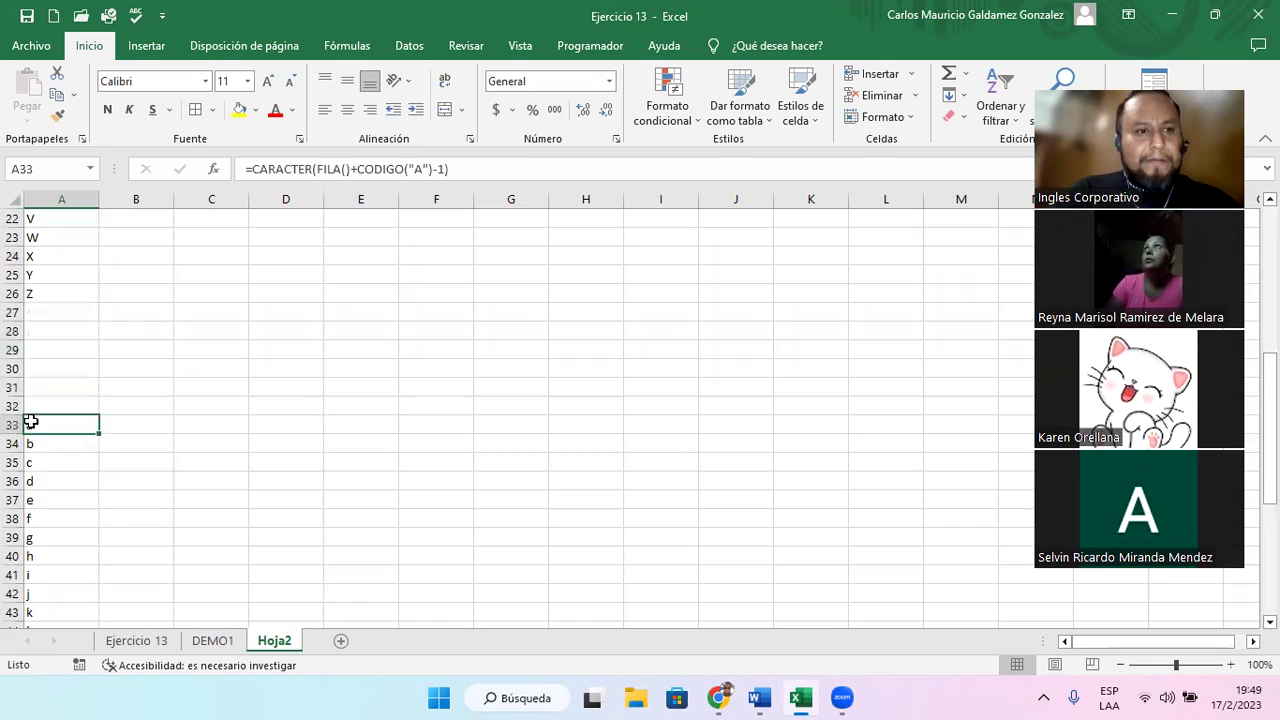
key(ctrl+shift+Down)
scroll(77, 445, up, 6)
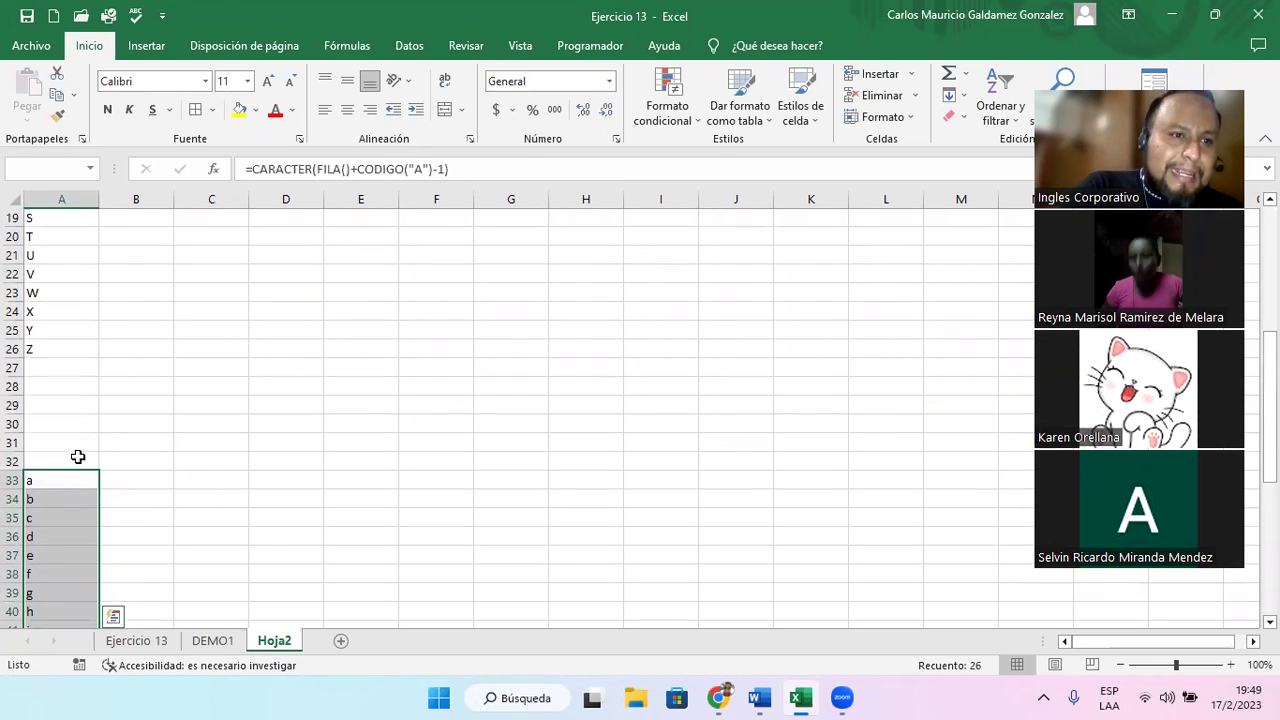
drag(80, 472, 99, 400)
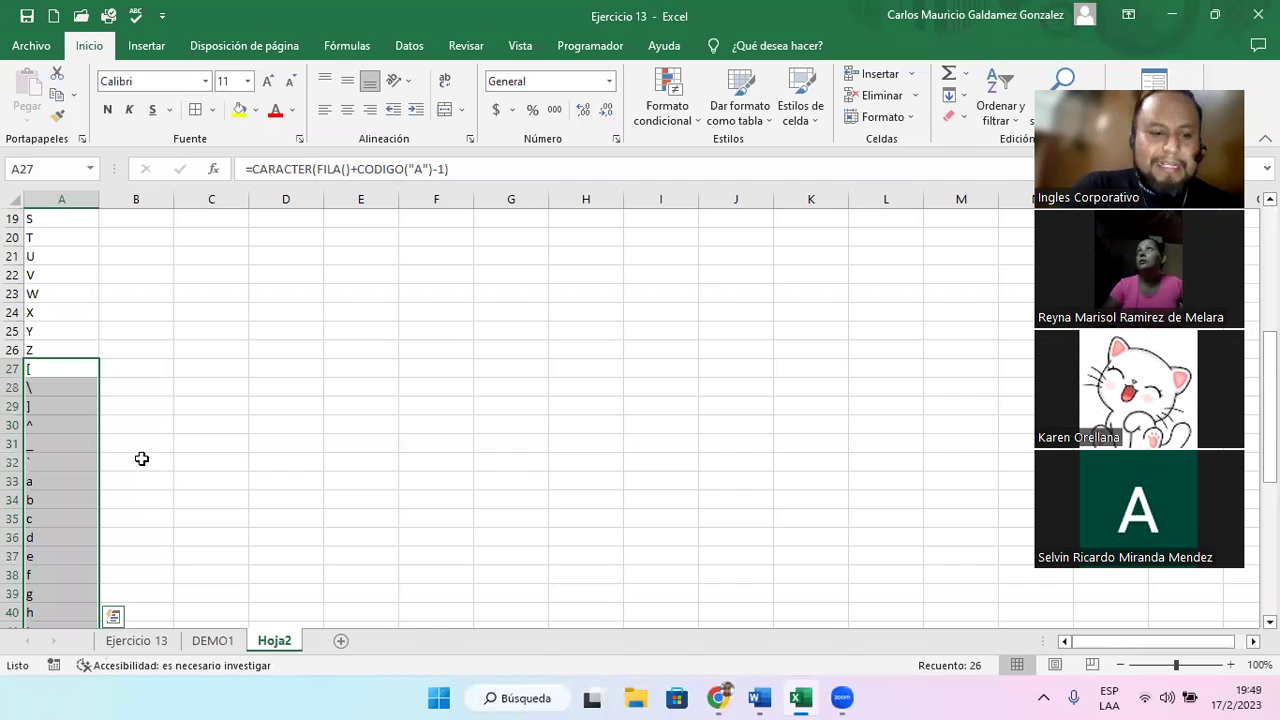
- Undo the last move of the letter formula block to cell A27
key(ctrl+z)
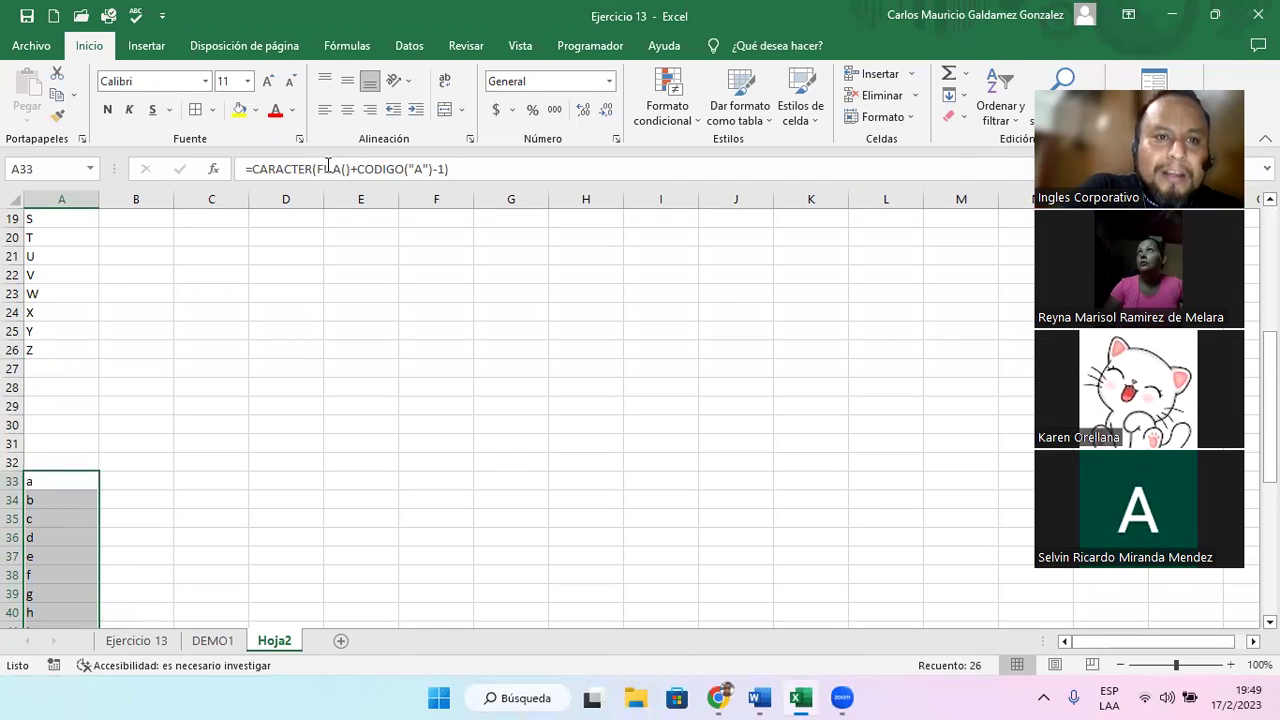
click(328, 168)
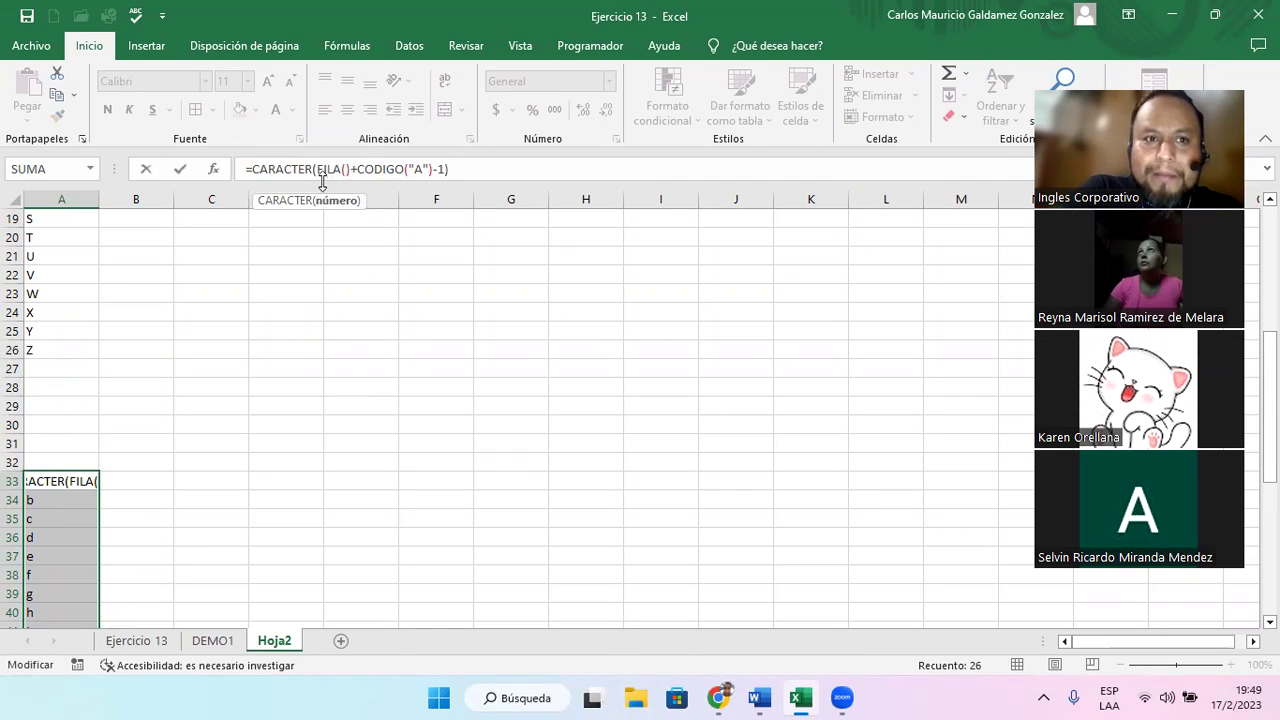
drag(316, 168, 350, 168)
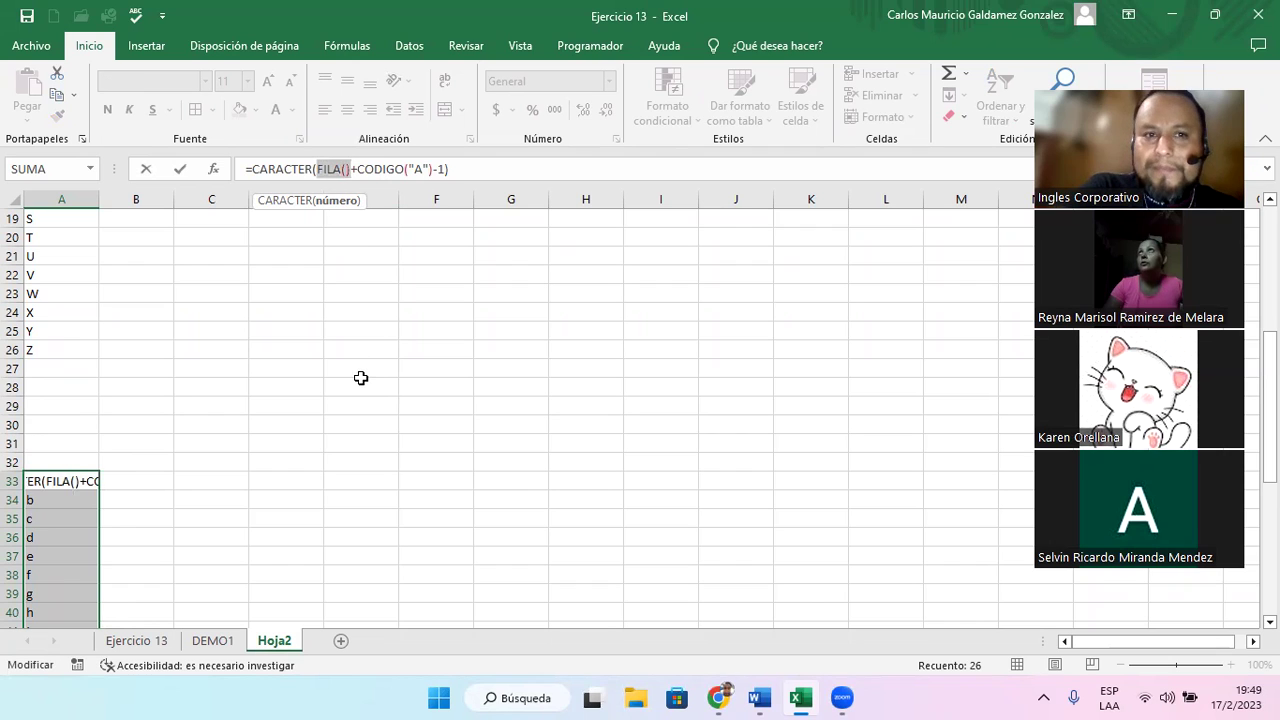
click(348, 168)
scroll(160, 430, up, 6)
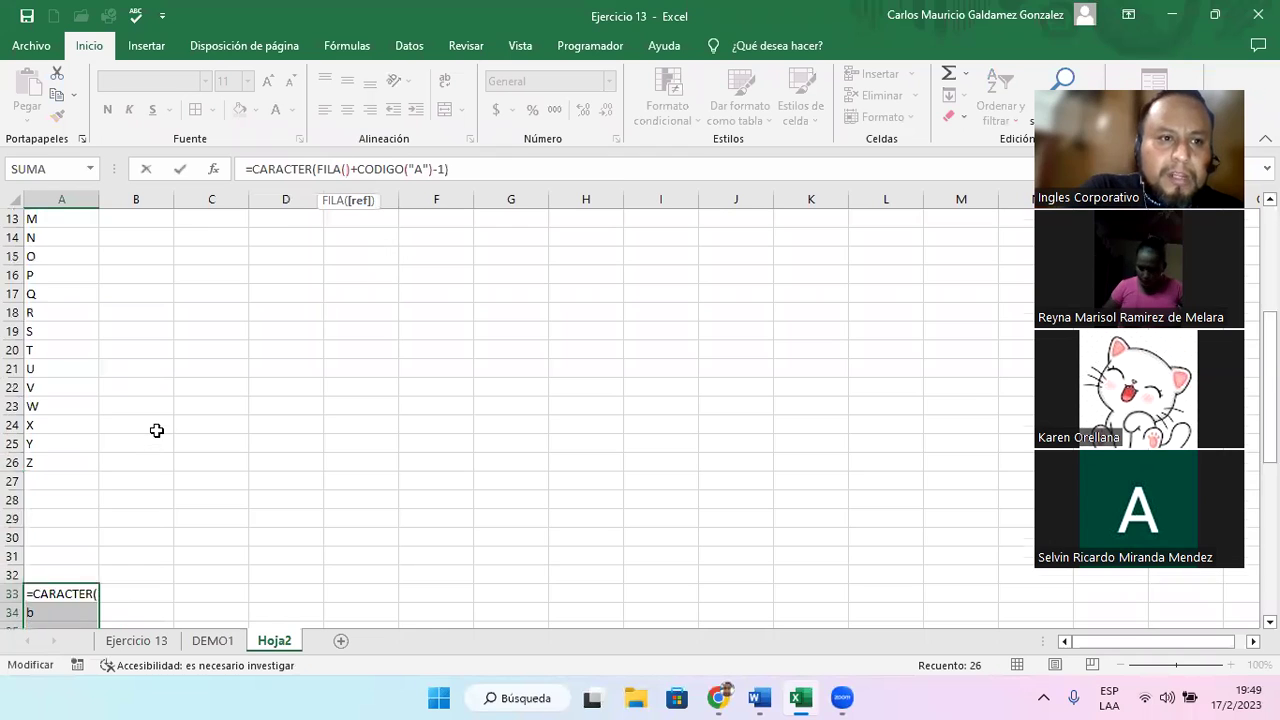
click(88, 220)
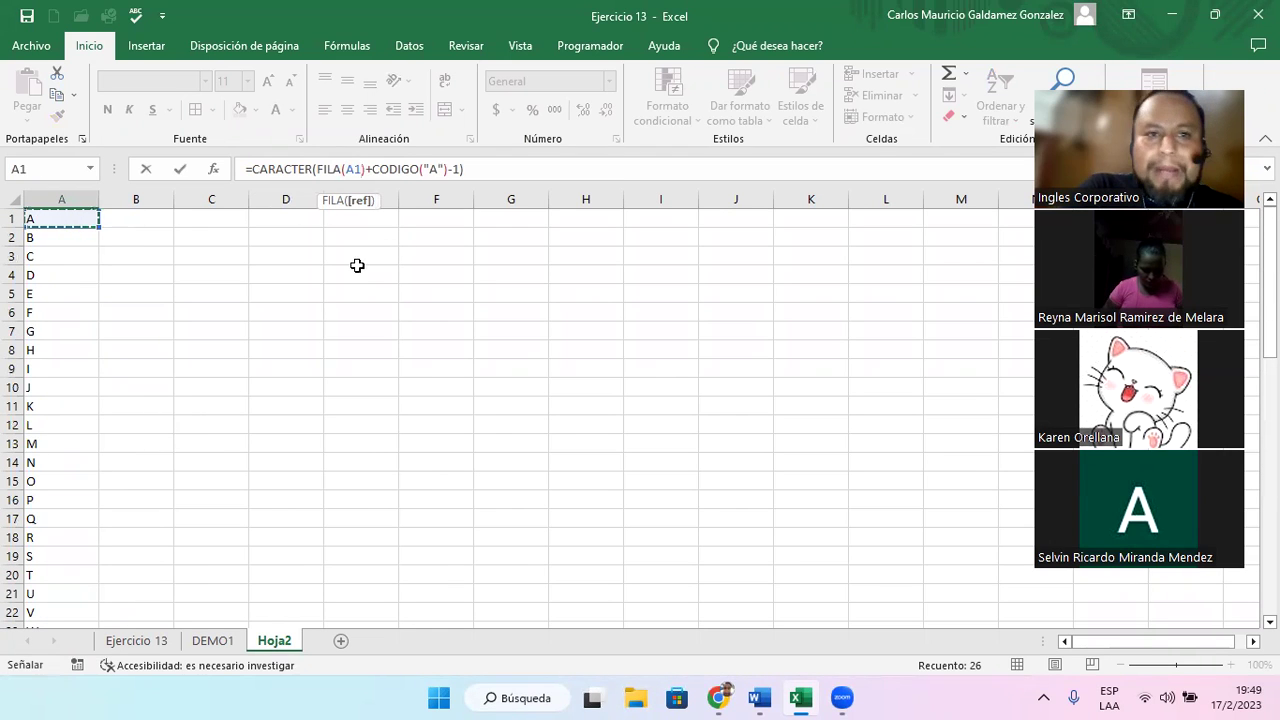
key(Escape)
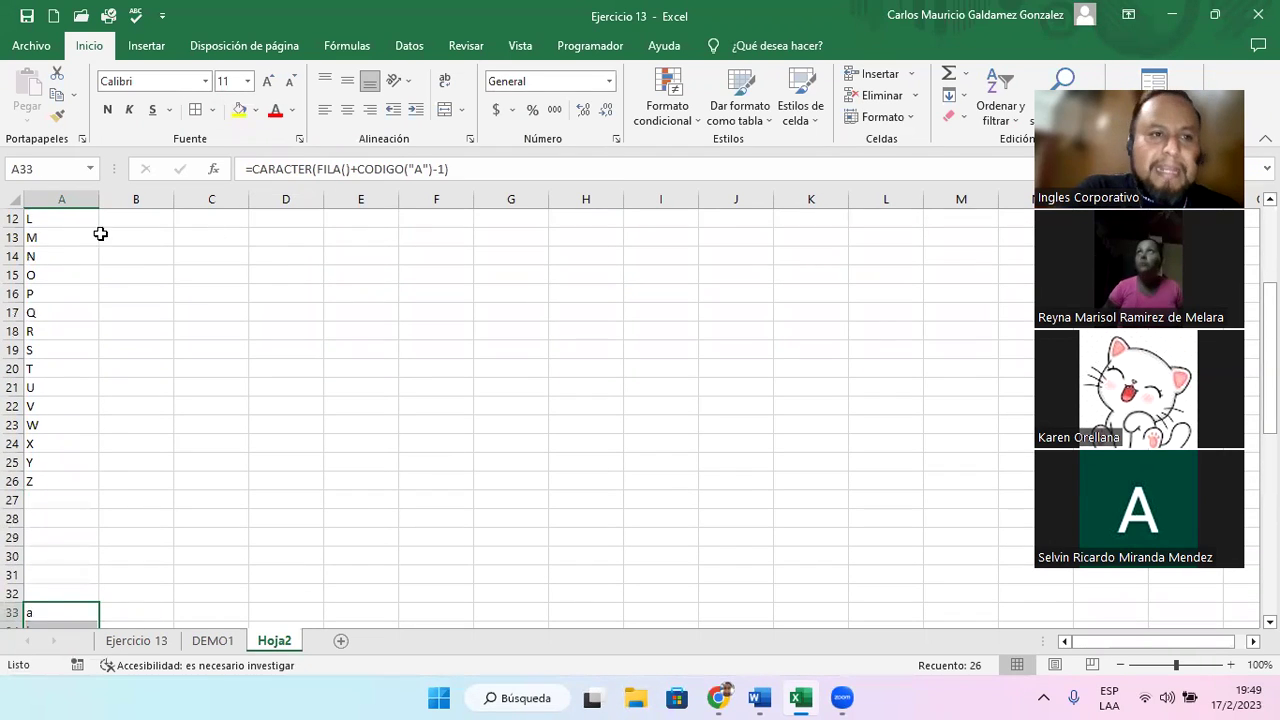
- Examine the formula in cell A1, in particular how its FILA() part relates to row 1
scroll(100, 234, up, 4)
click(46, 217)
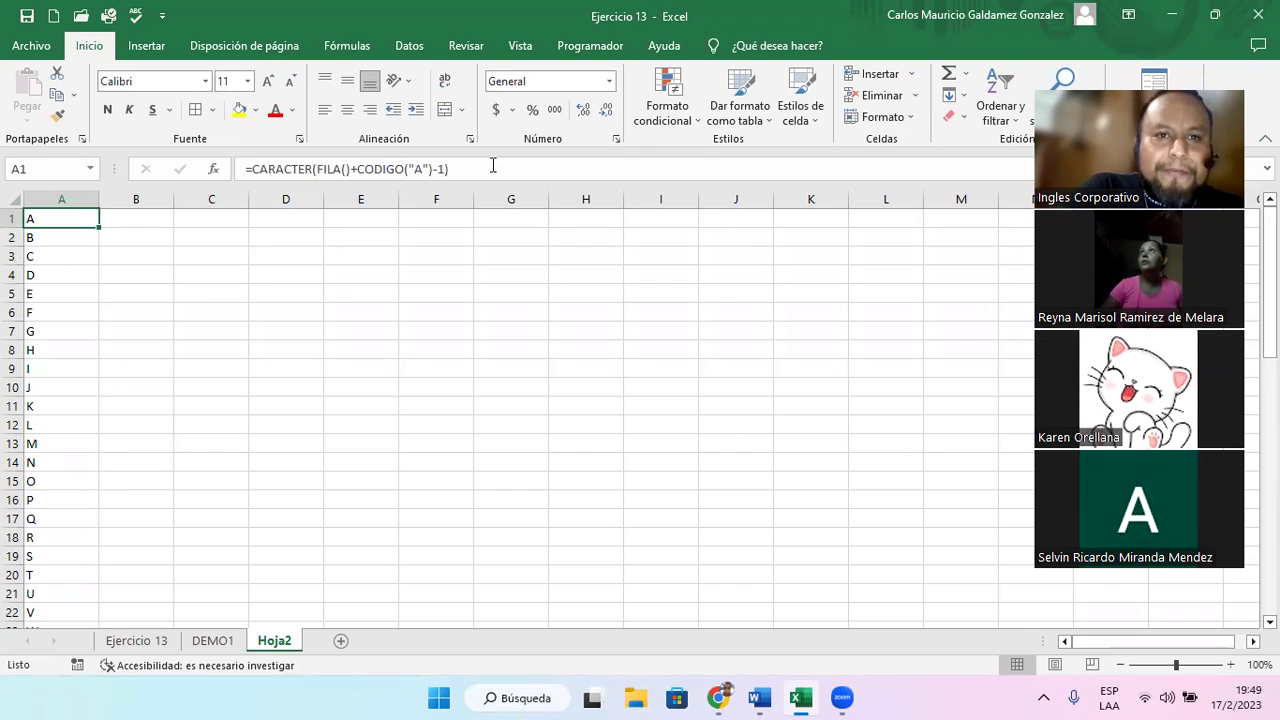
click(491, 168)
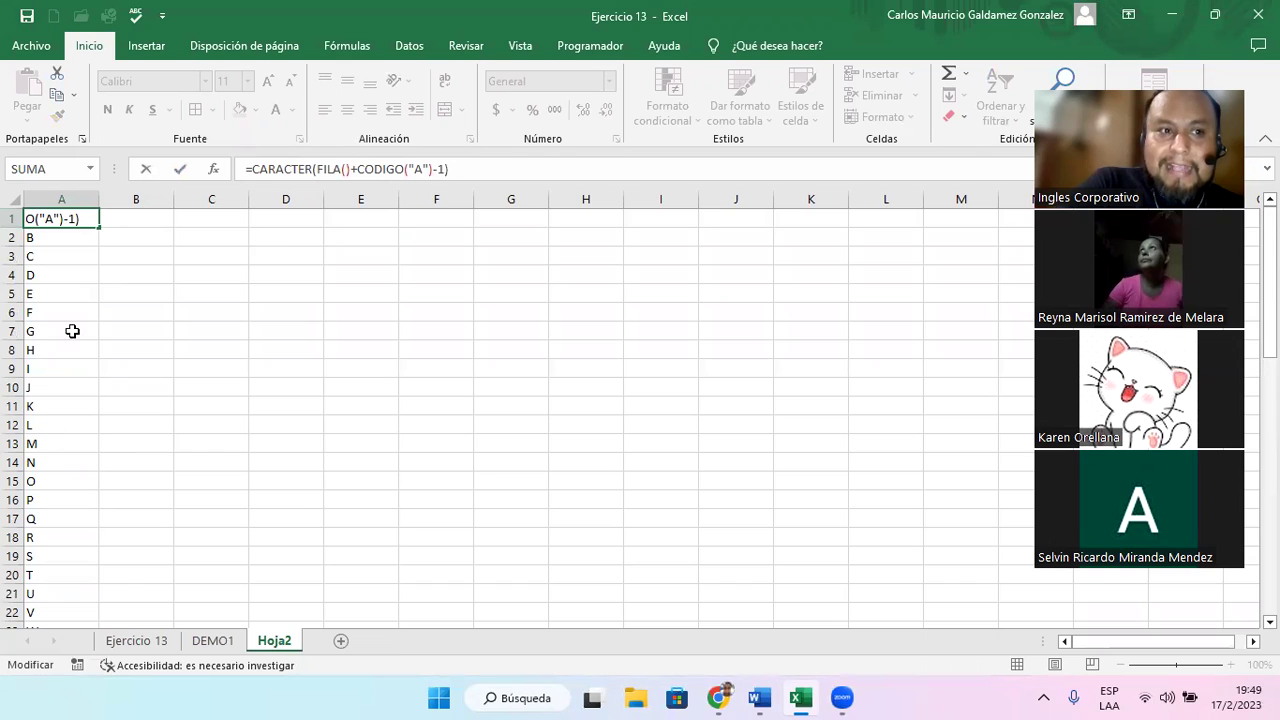
click(14, 219)
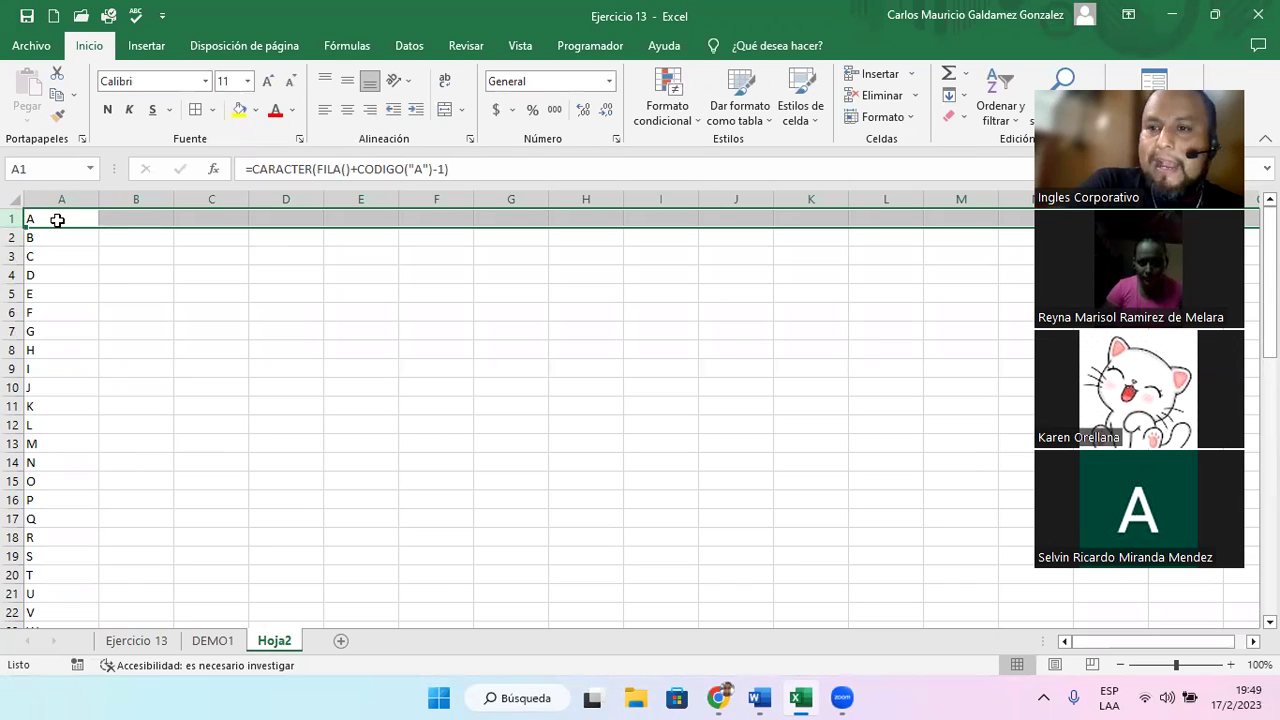
click(58, 219)
click(325, 172)
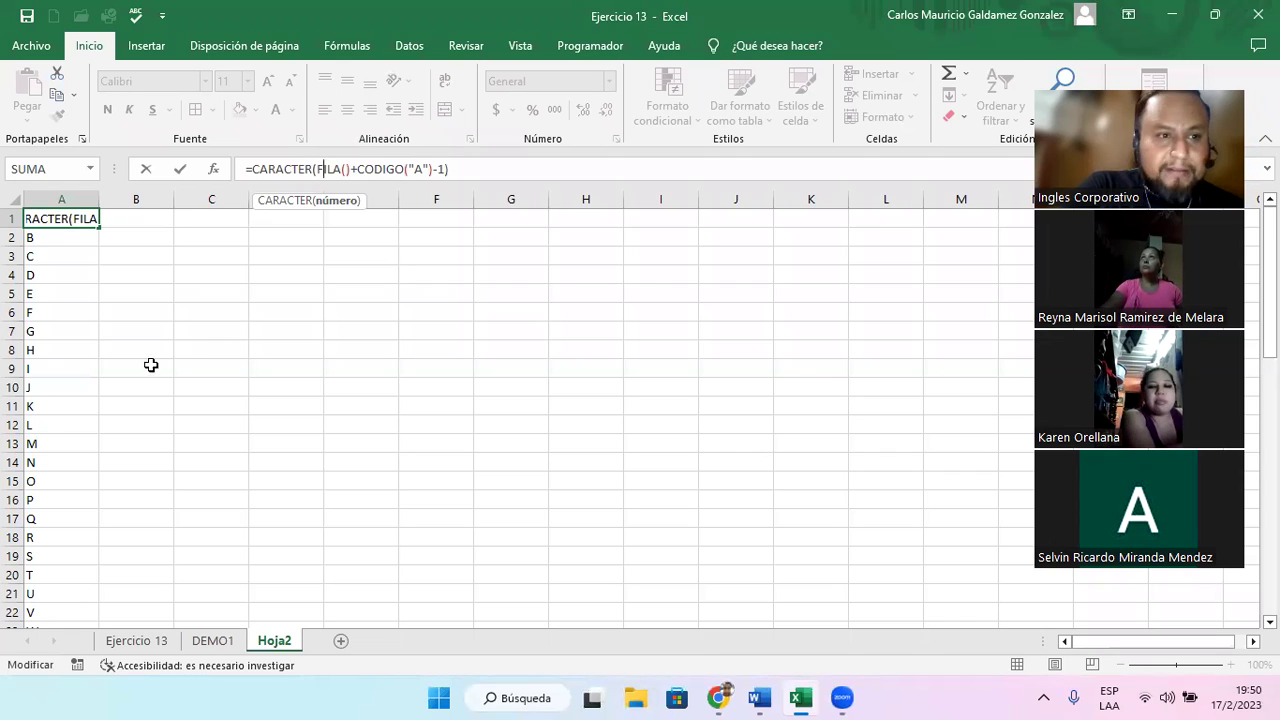
click(209, 374)
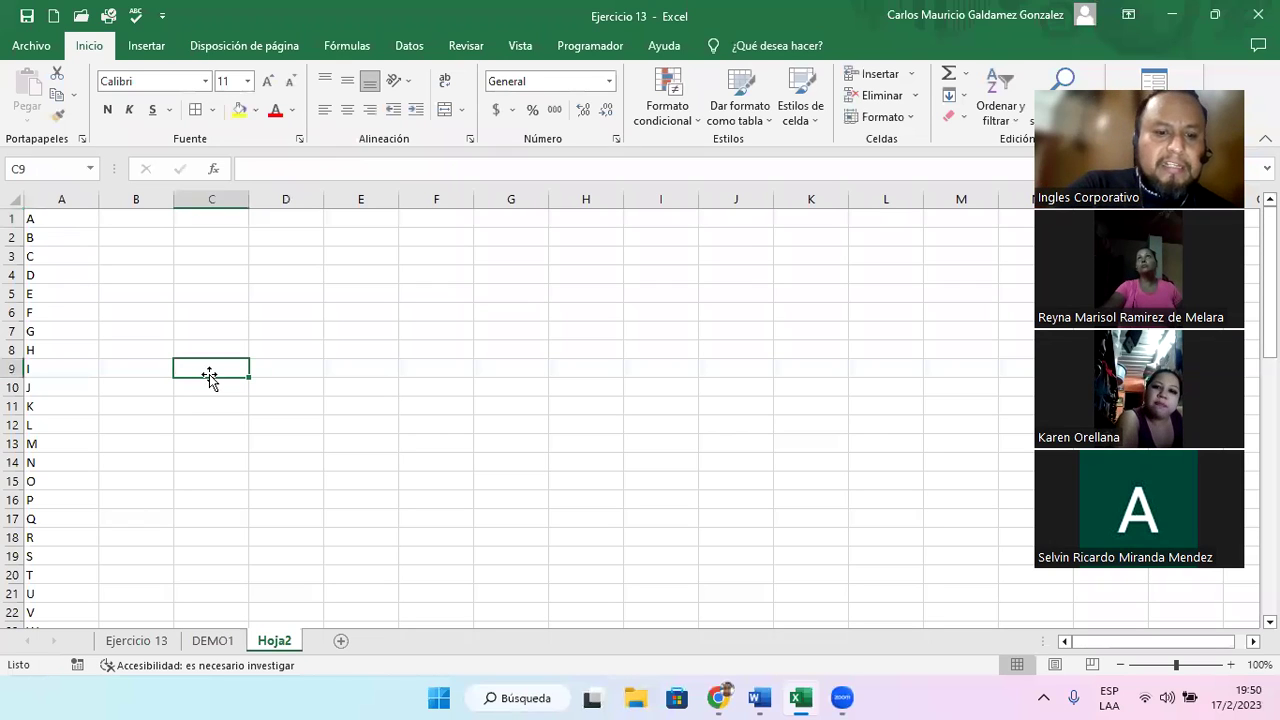
text(A)
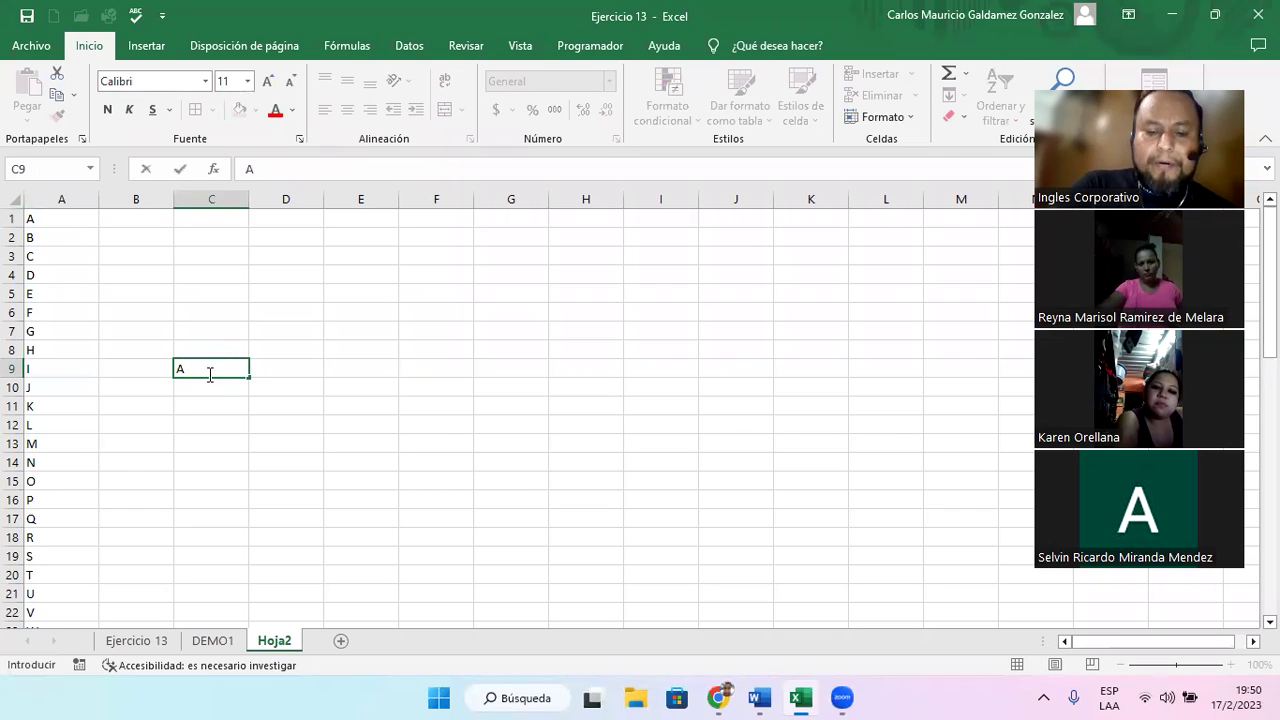
text( ])
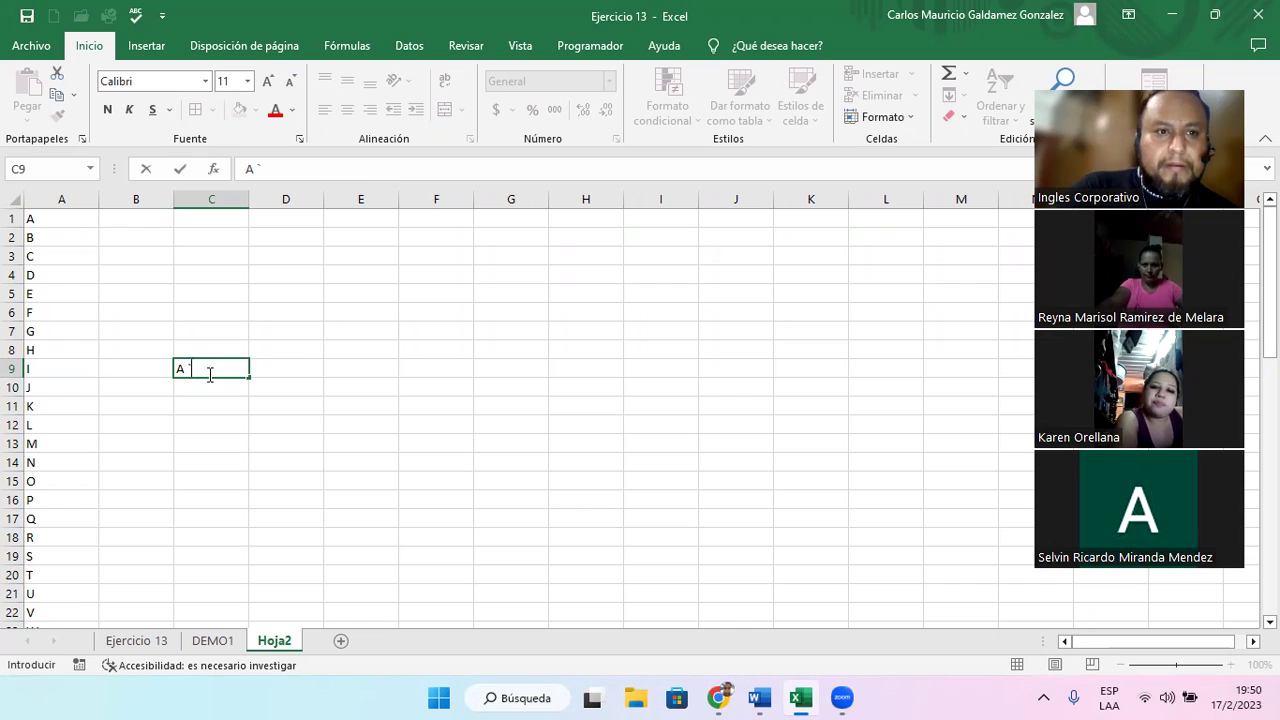
key(BackSpace)
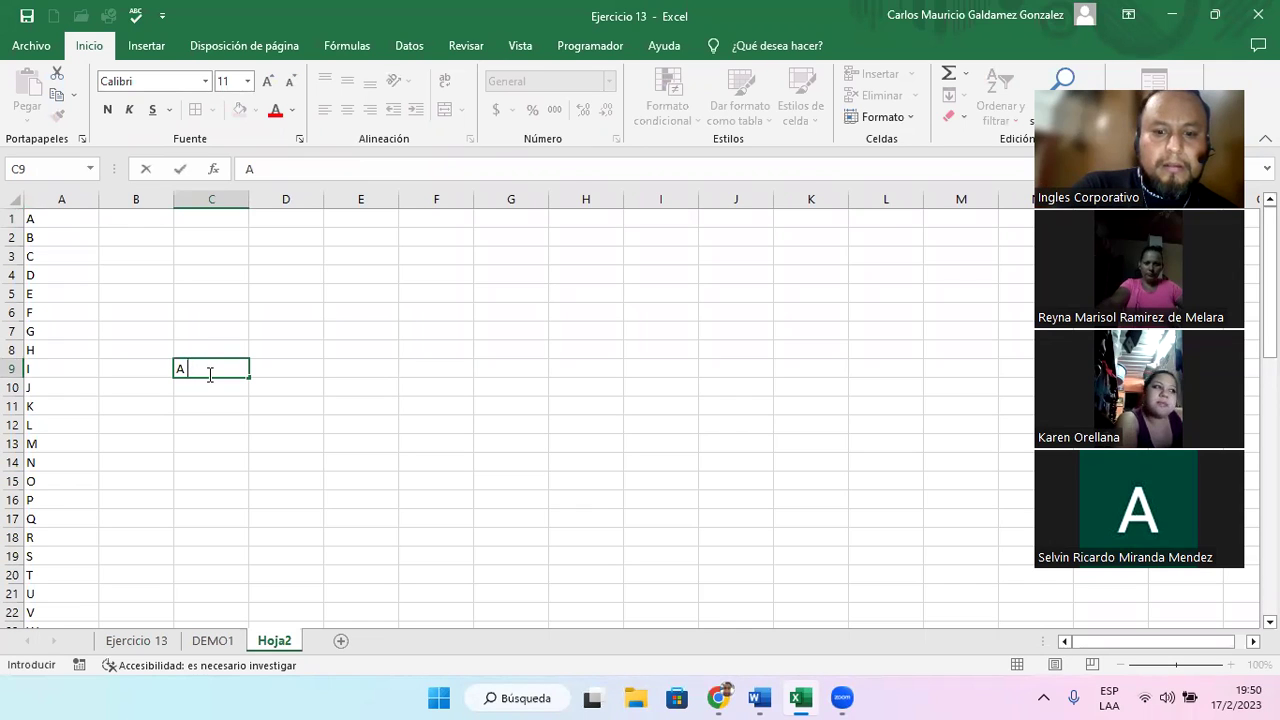
text(a)
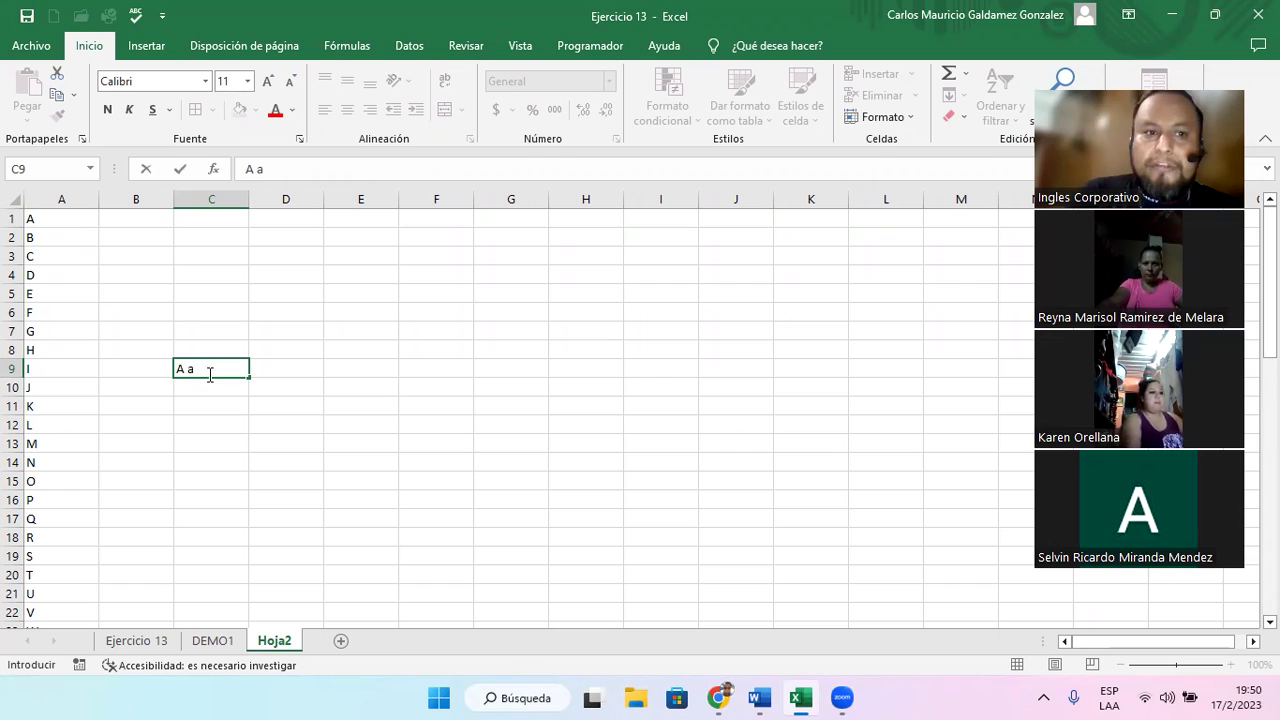
key(BackSpace)
key(BackSpace)
key(BackSpace)
key(Return)
- Look through the letter series in column A, from the first row past the blank cells below Z and back
key(Home)
key(Up)
key(Up)
key(Up)
key(Up)
key(Up)
key(Up)
key(Up)
key(Up)
key(Up)
key(Down)
key(Down)
key(Down)
key(Down)
key(Down)
key(Down)
key(Down)
key(Down)
key(Down)
key(Down)
key(Down)
key(Down)
key(Down)
key(Down)
key(Down)
key(Down)
key(Down)
key(Down)
key(Down)
key(Down)
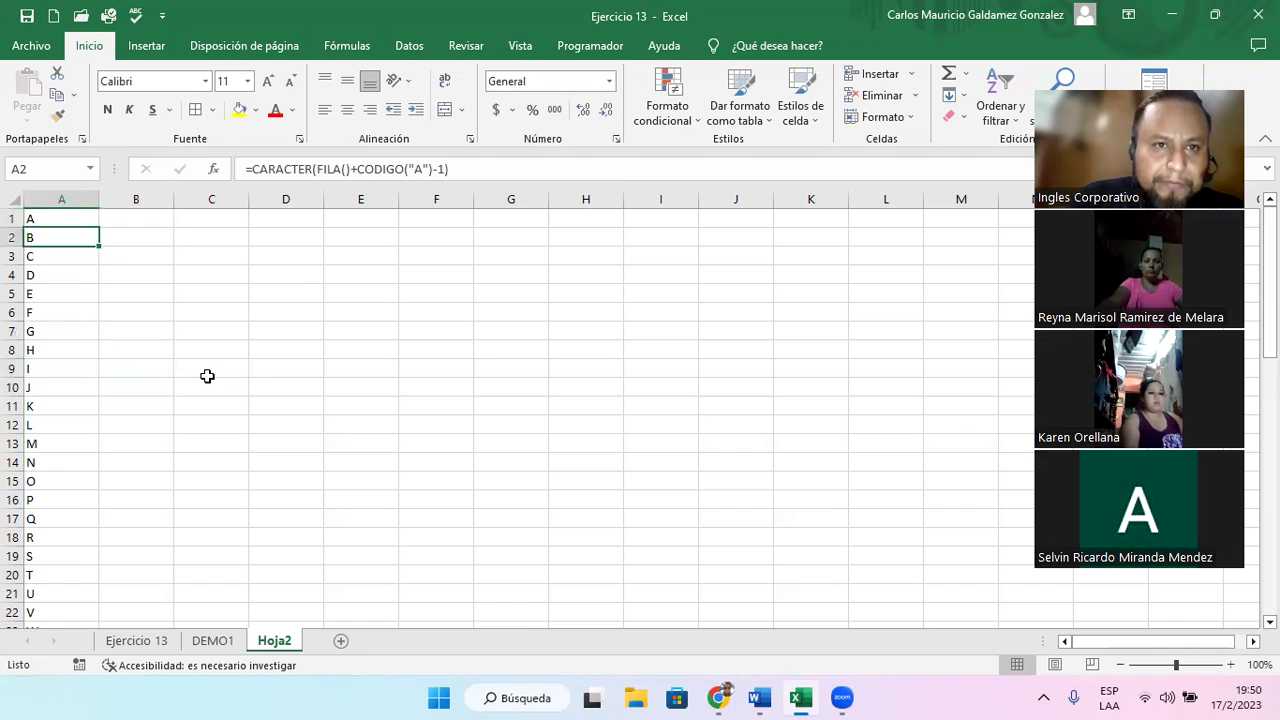
key(Down)
key(Up)
key(Up)
key(Up)
key(Up)
key(Up)
key(Up)
key(Up)
key(Up)
key(Up)
key(Up)
key(Up)
key(Up)
key(Up)
key(Up)
key(Up)
key(Up)
key(Up)
key(Up)
key(Up)
key(Up)
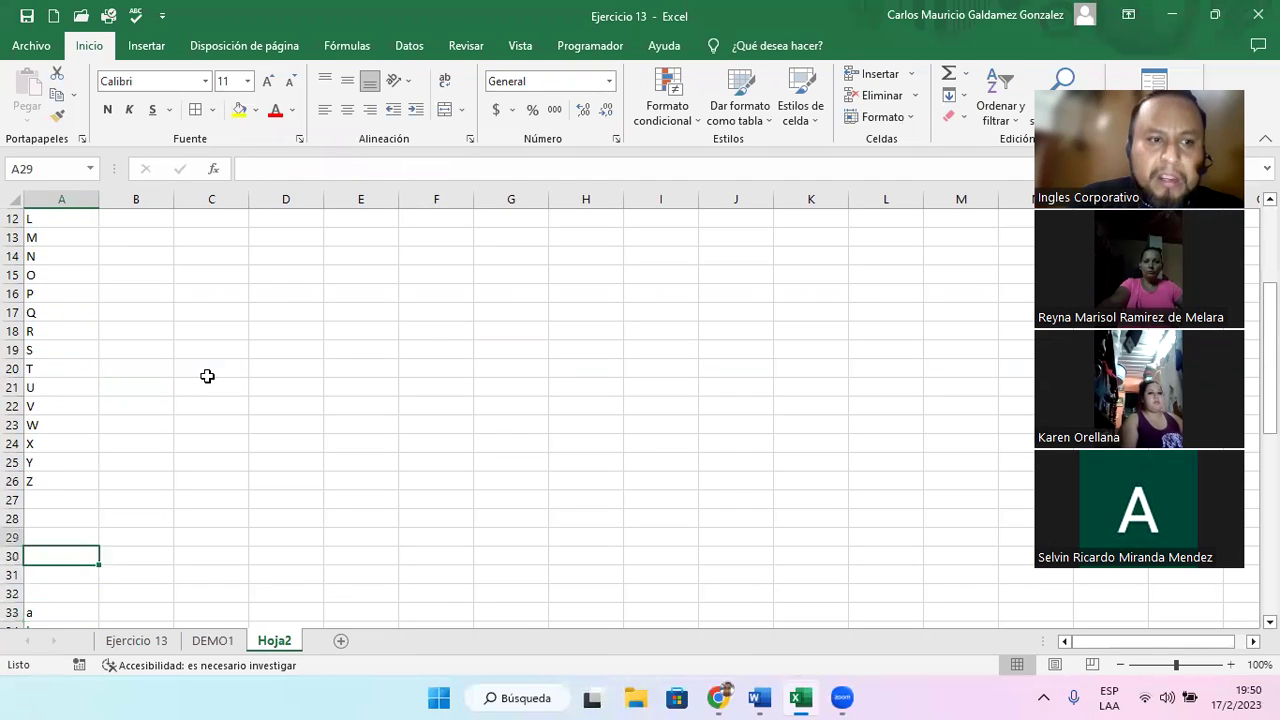
- Enter the label CODIGOS ASCCII in cell B3
key(Down)
key(Right)
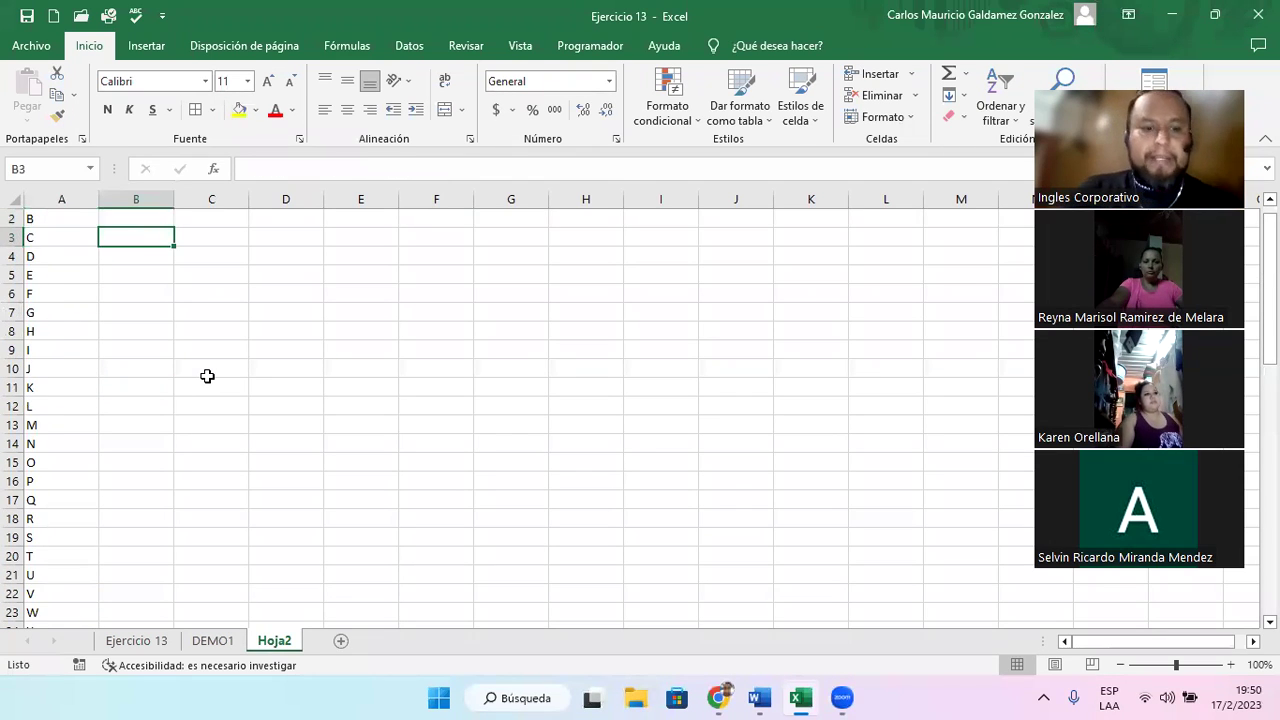
text(CODIGO)
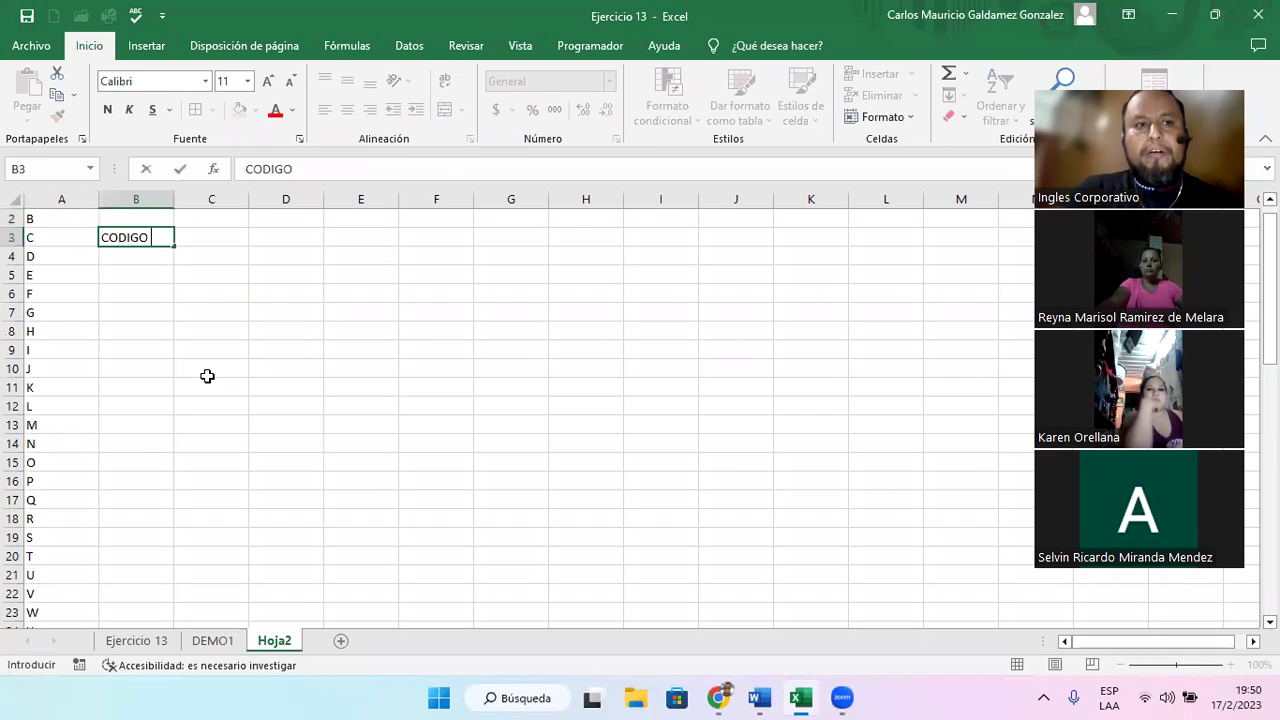
text(S ASCCII)
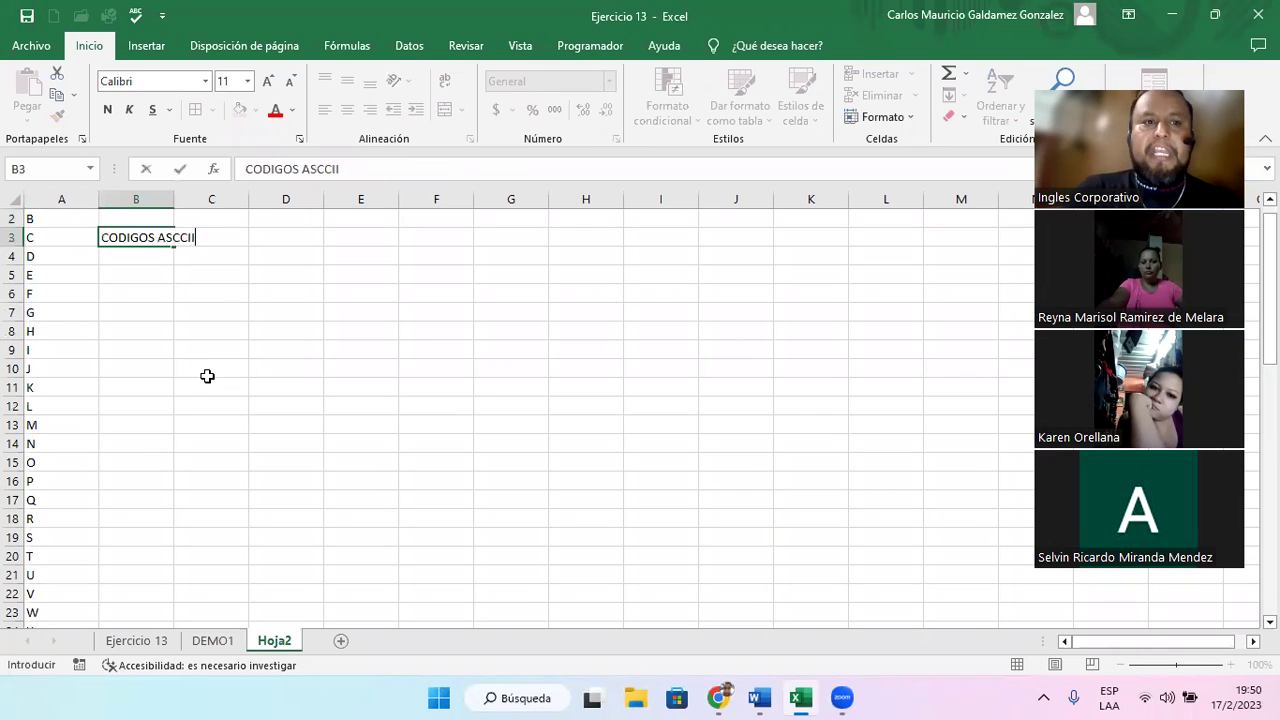
key(Return)
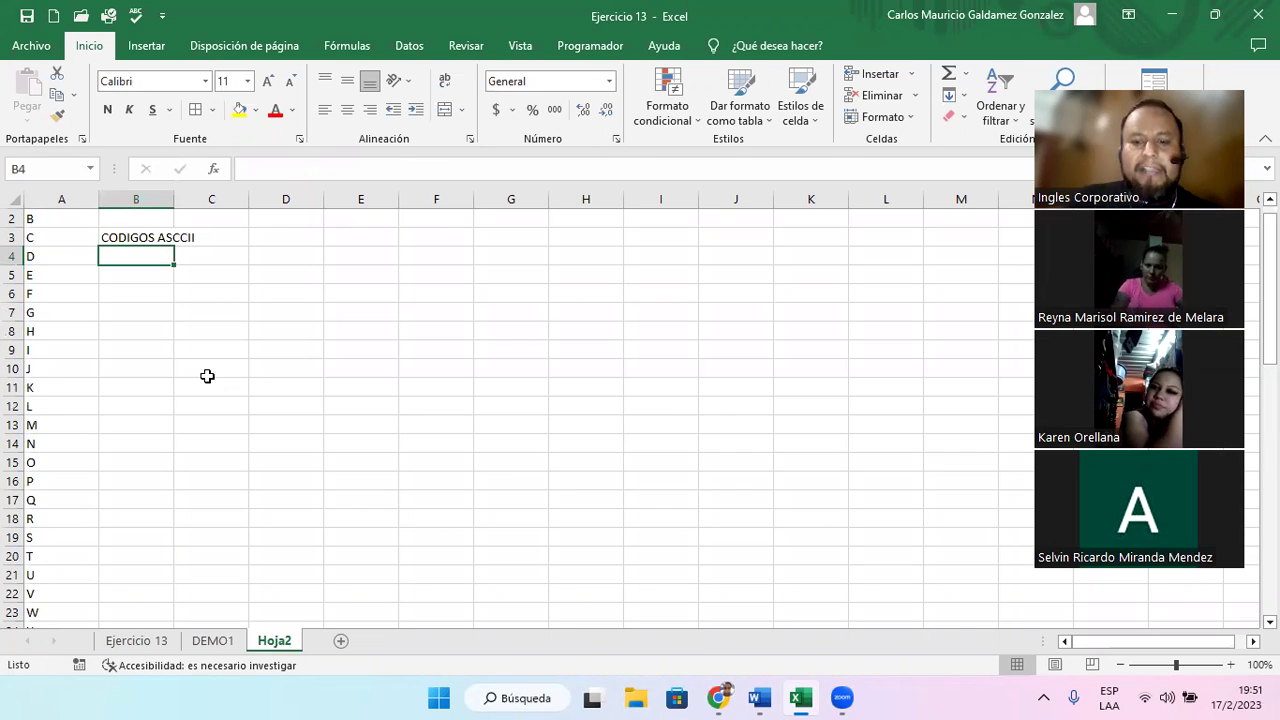
text(@)
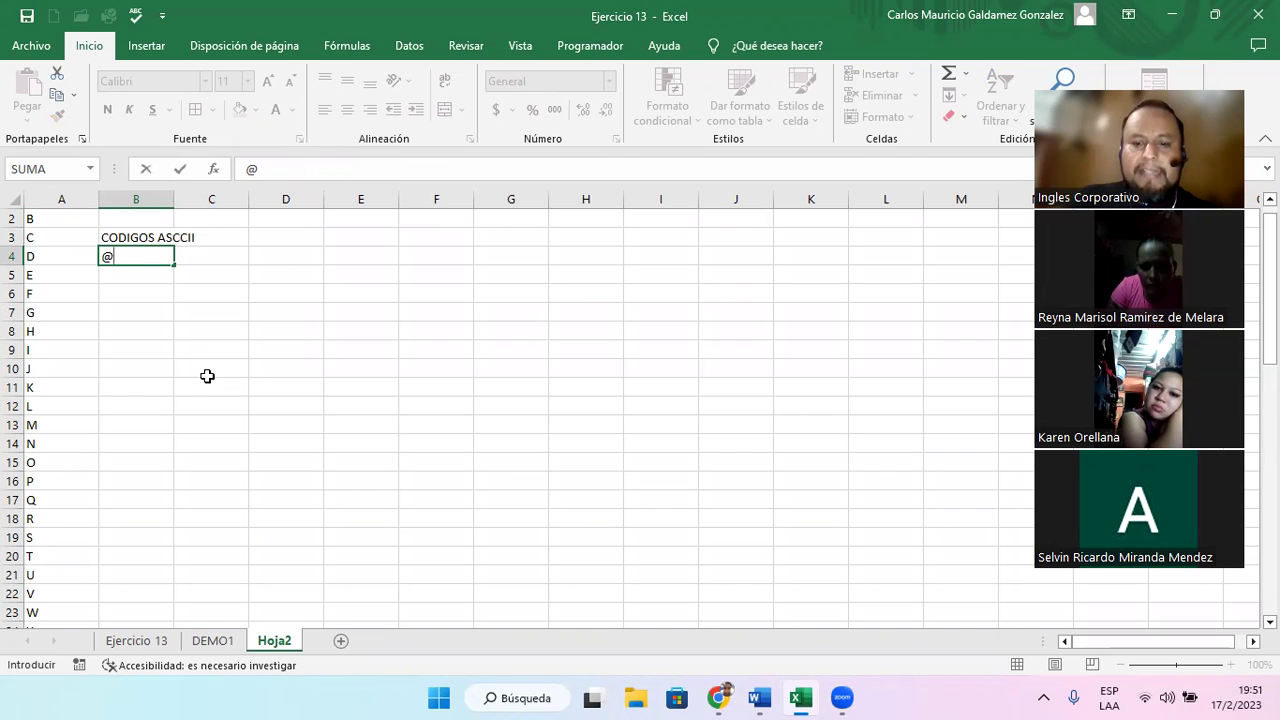
text(A)
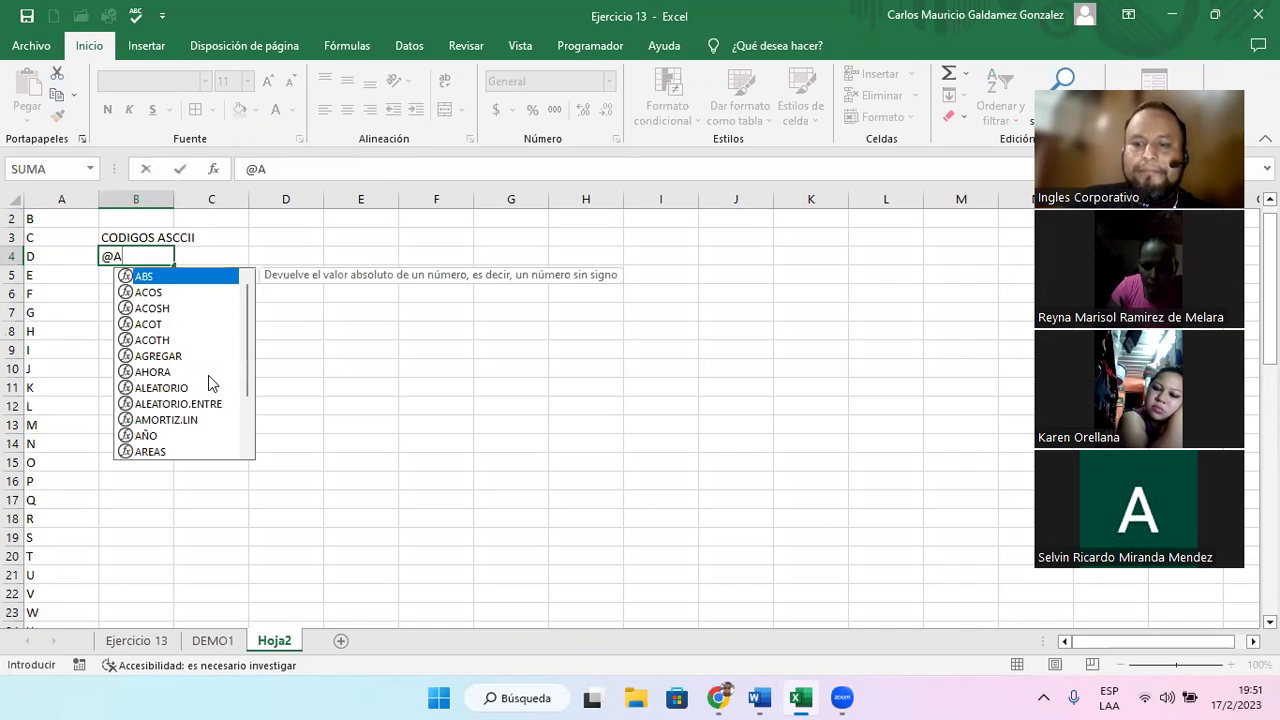
key(BackSpace)
key(BackSpace)
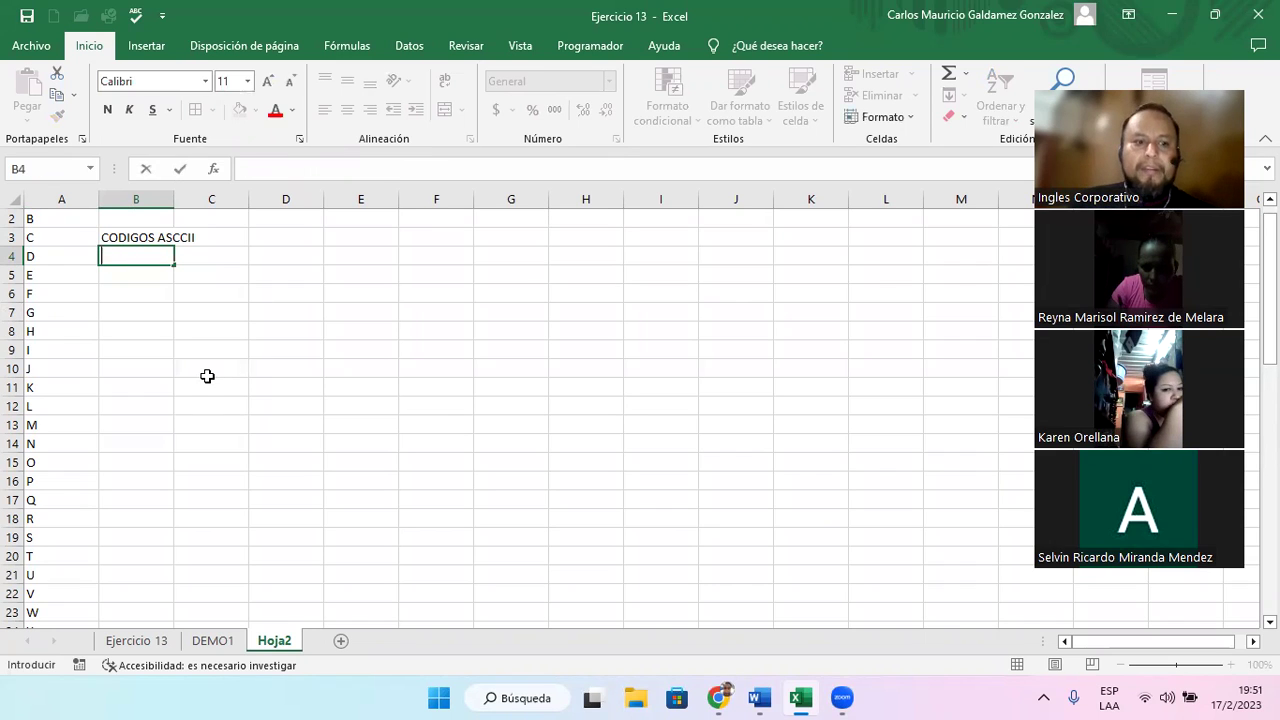
key(Escape)
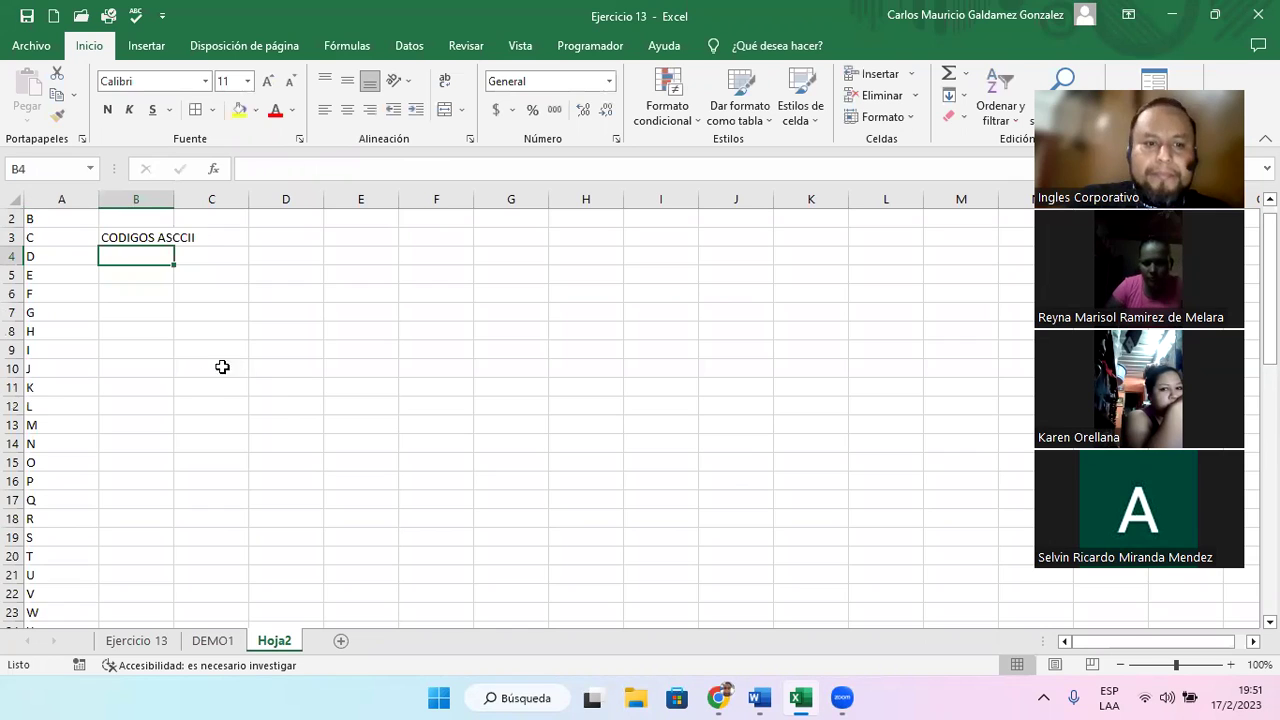
- Review cell A1 on Hoja2 and the fill series on the Ejercicio 13 and DEMO1 sheets
scroll(260, 490, up, 1)
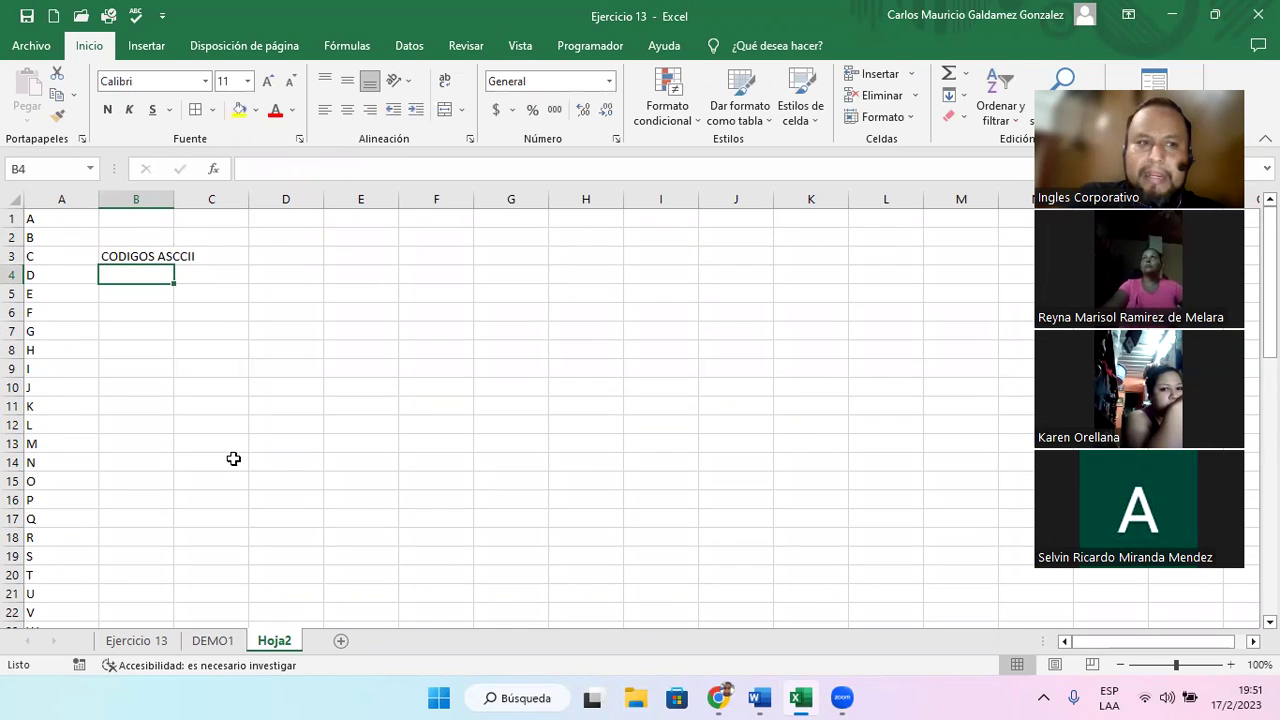
click(45, 221)
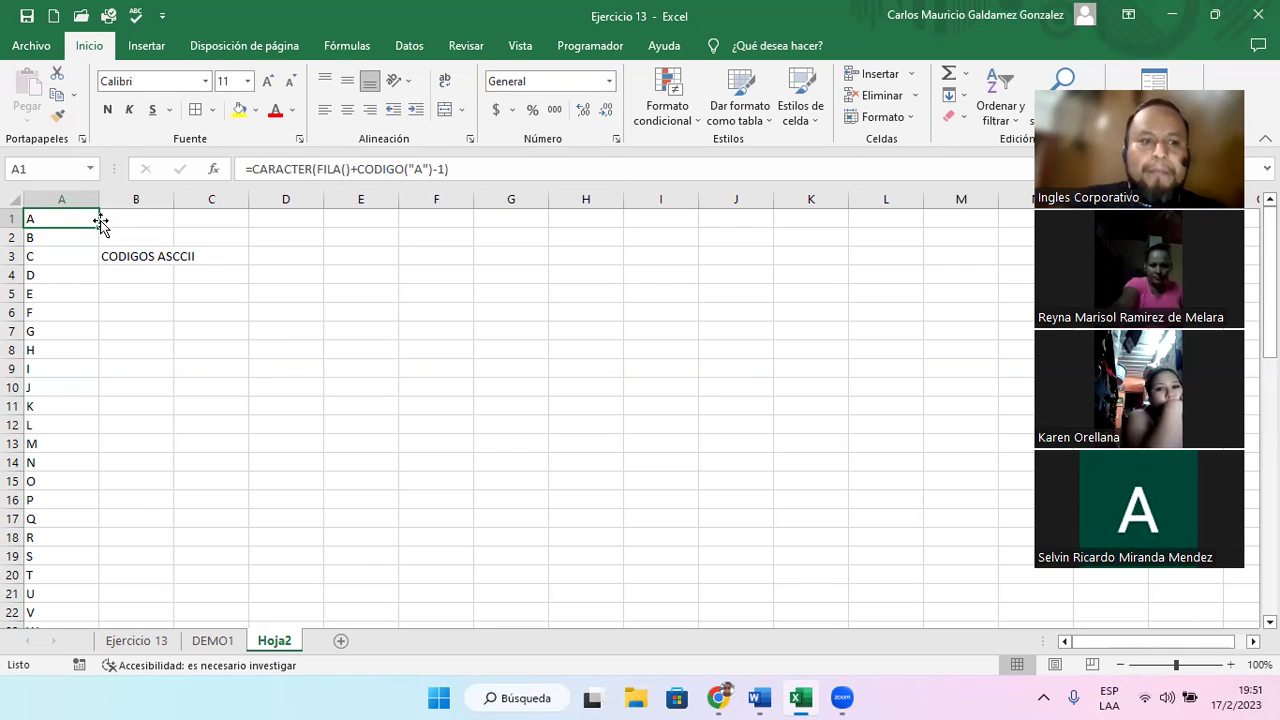
click(137, 641)
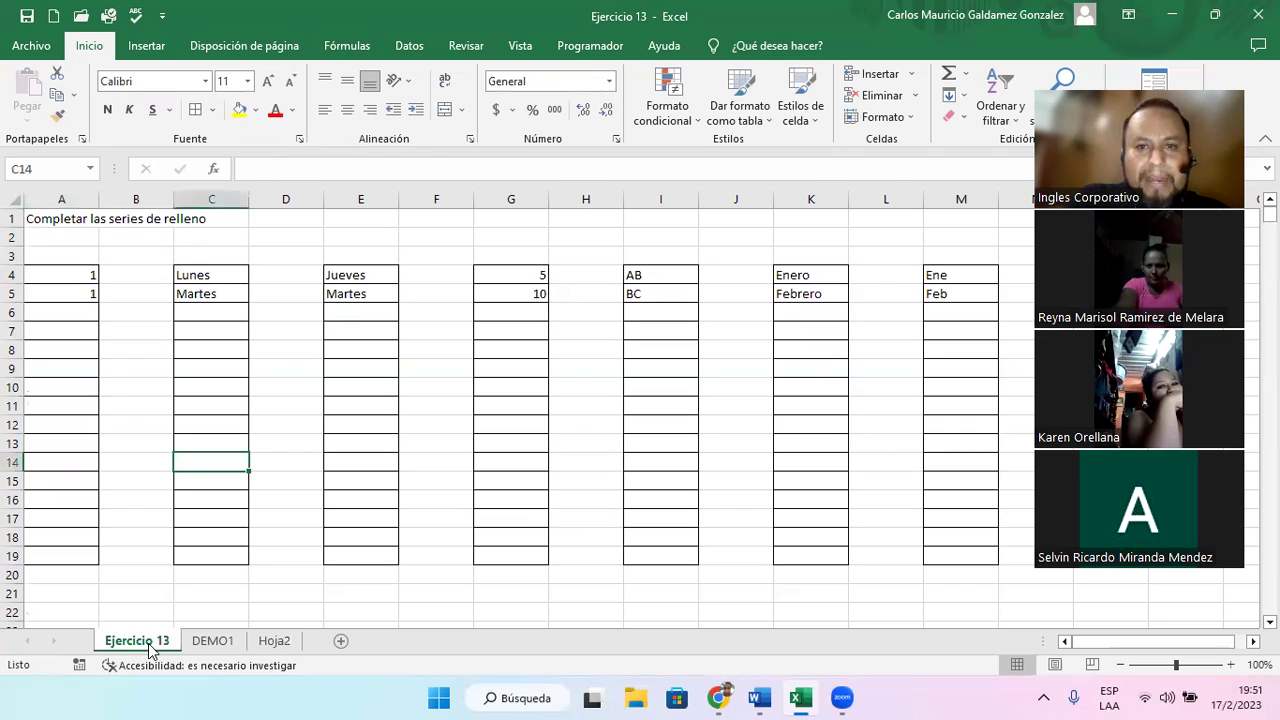
click(46, 226)
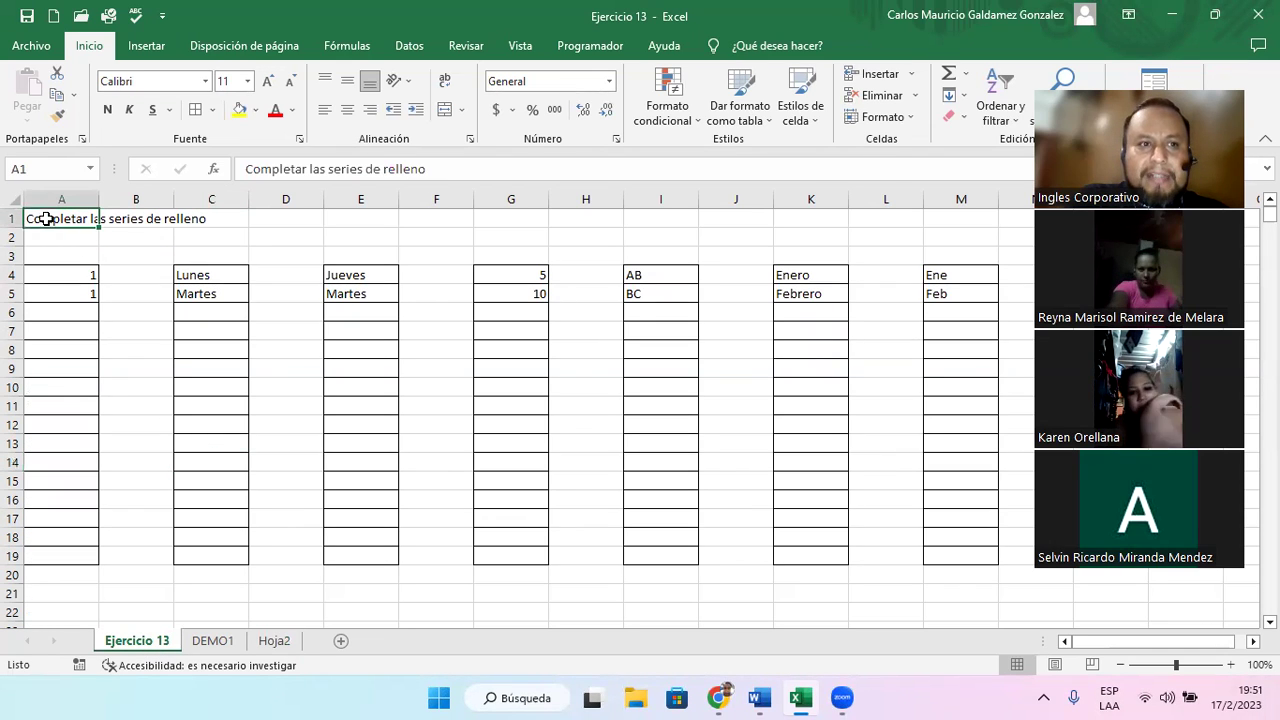
click(207, 644)
scroll(240, 540, up, 18)
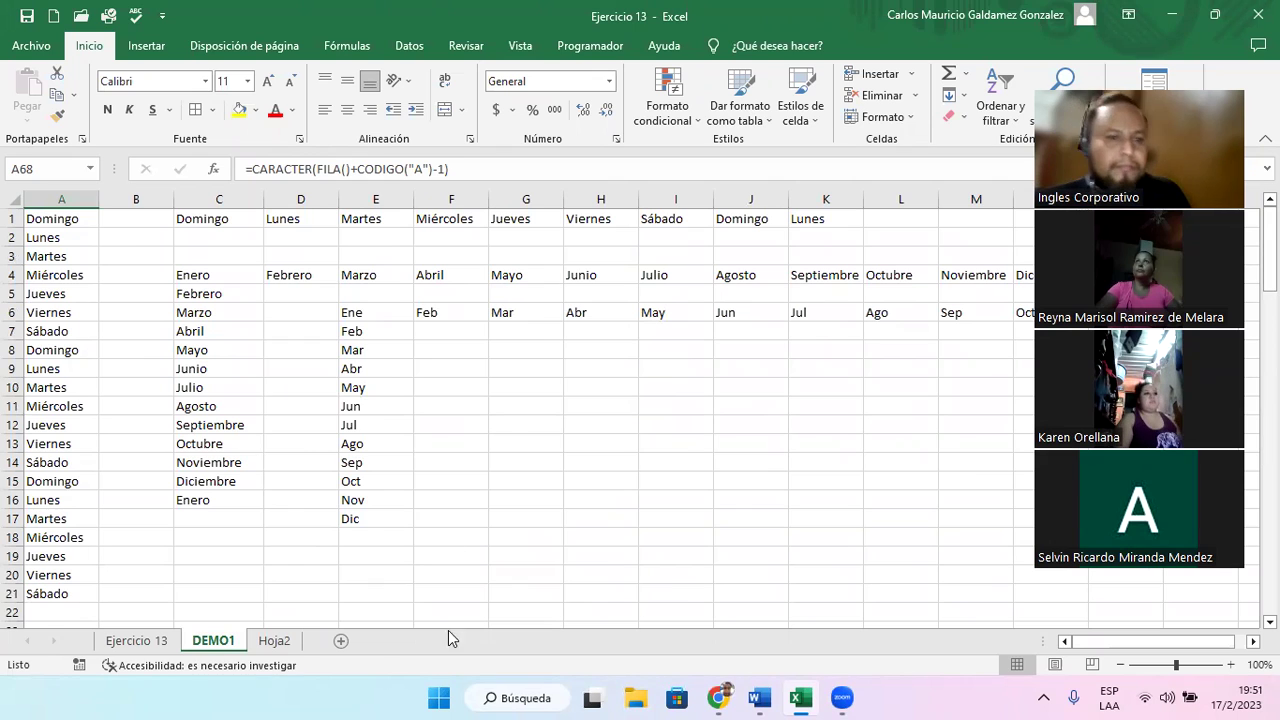
- Clear all of column A and the label in B3 on the Hoja2 sheet
click(272, 641)
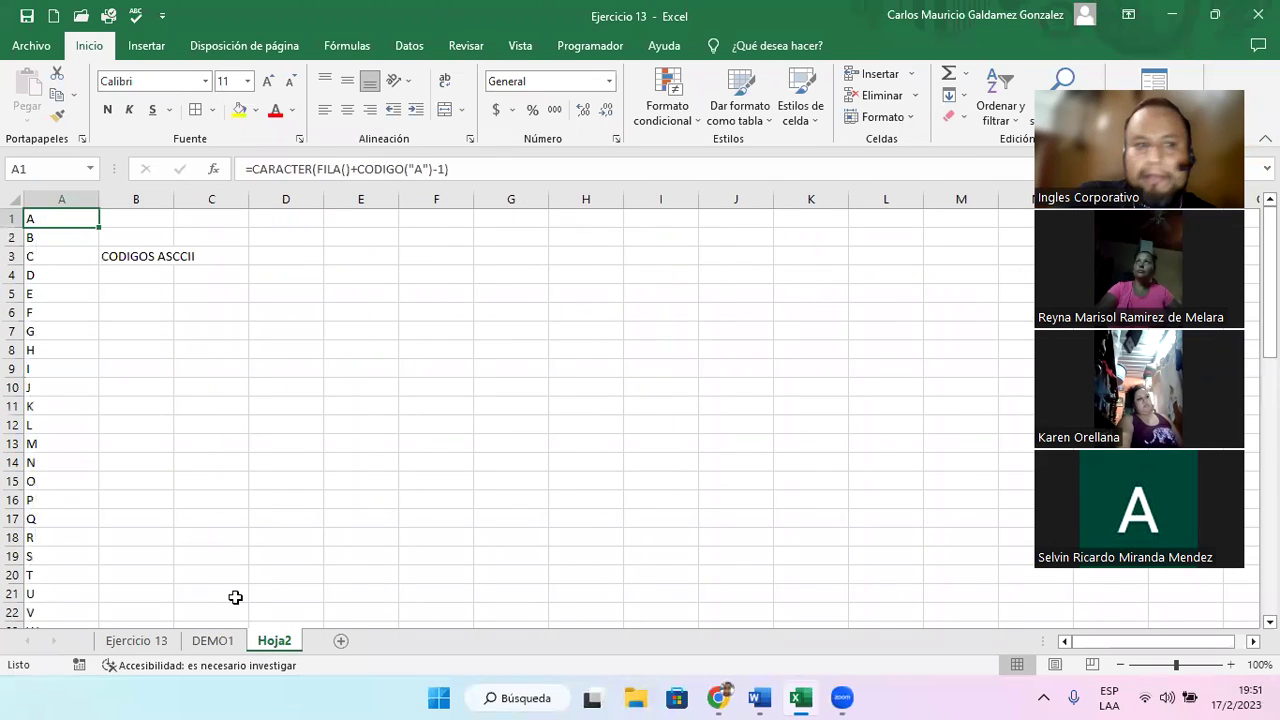
click(37, 197)
key(Delete)
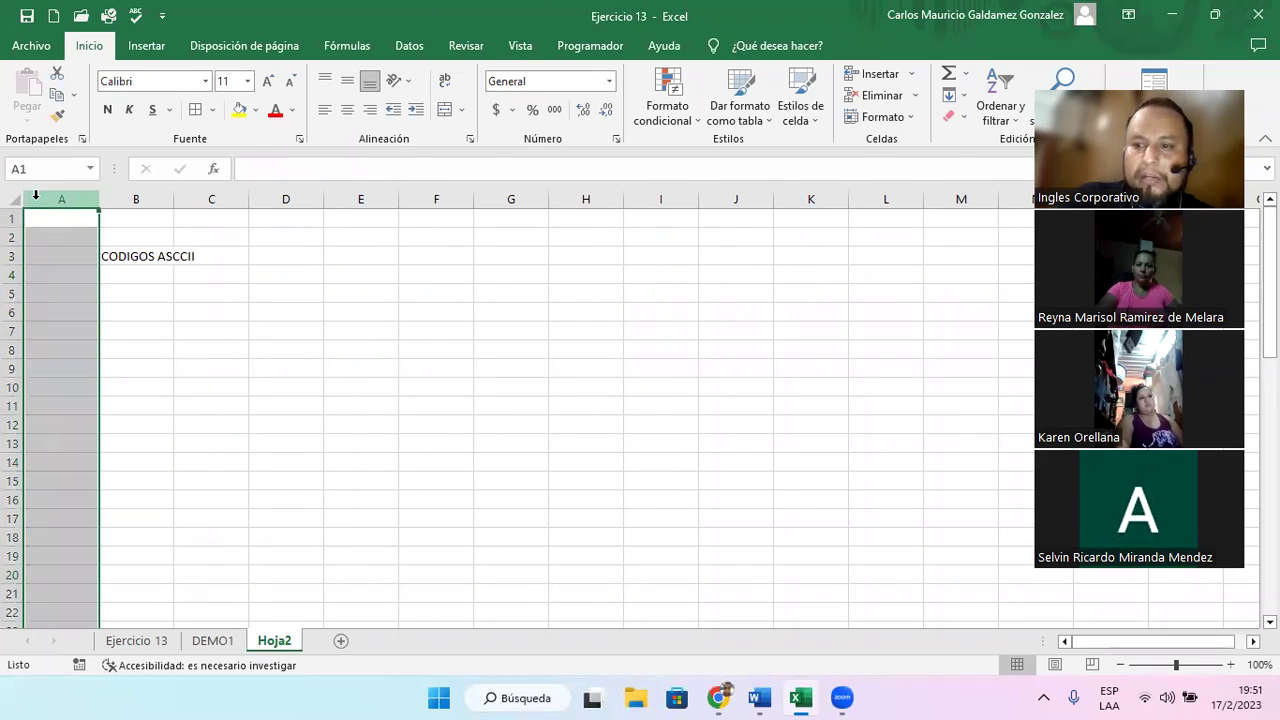
click(118, 260)
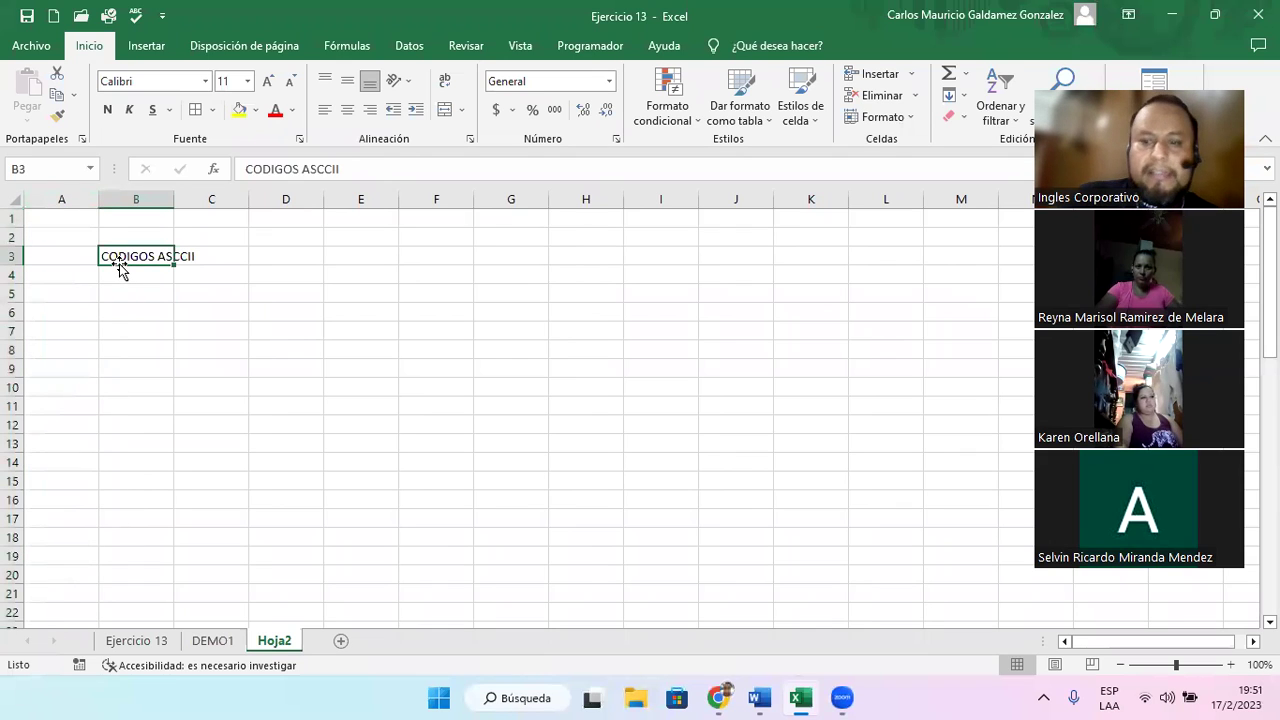
key(Delete)
- Enter # as the heading in cell A1
click(74, 224)
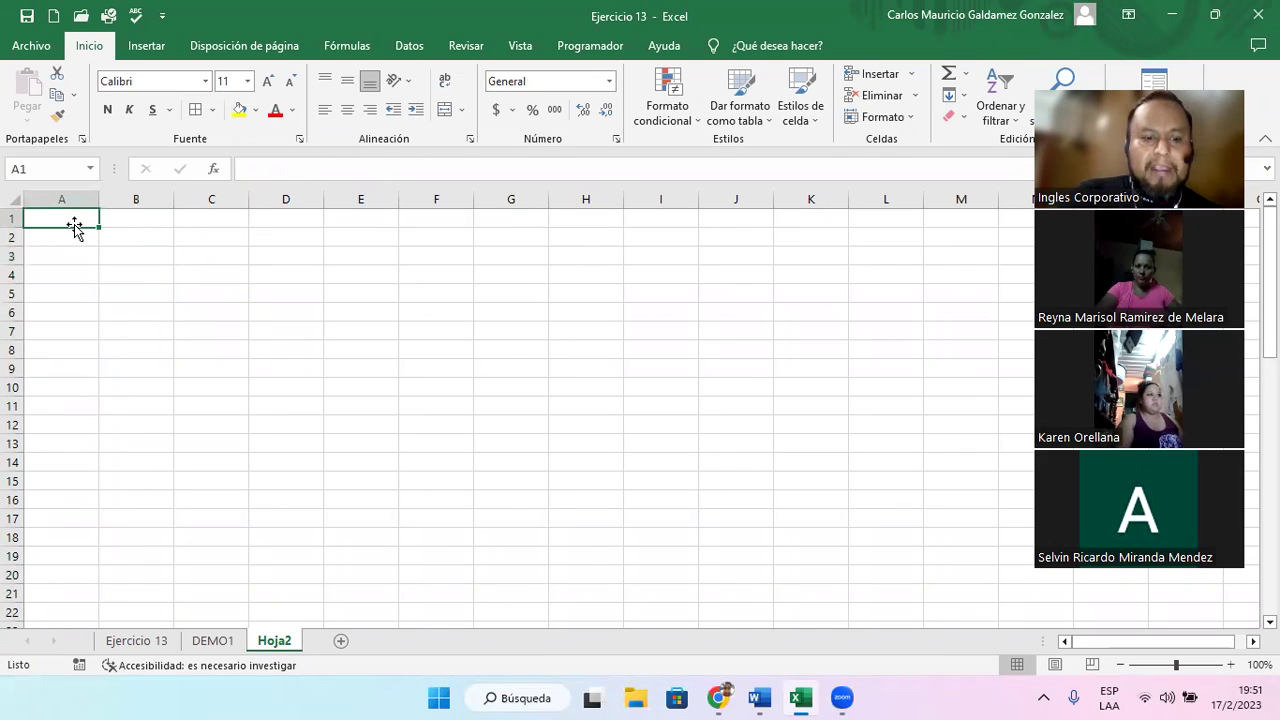
text(#)
key(Tab)
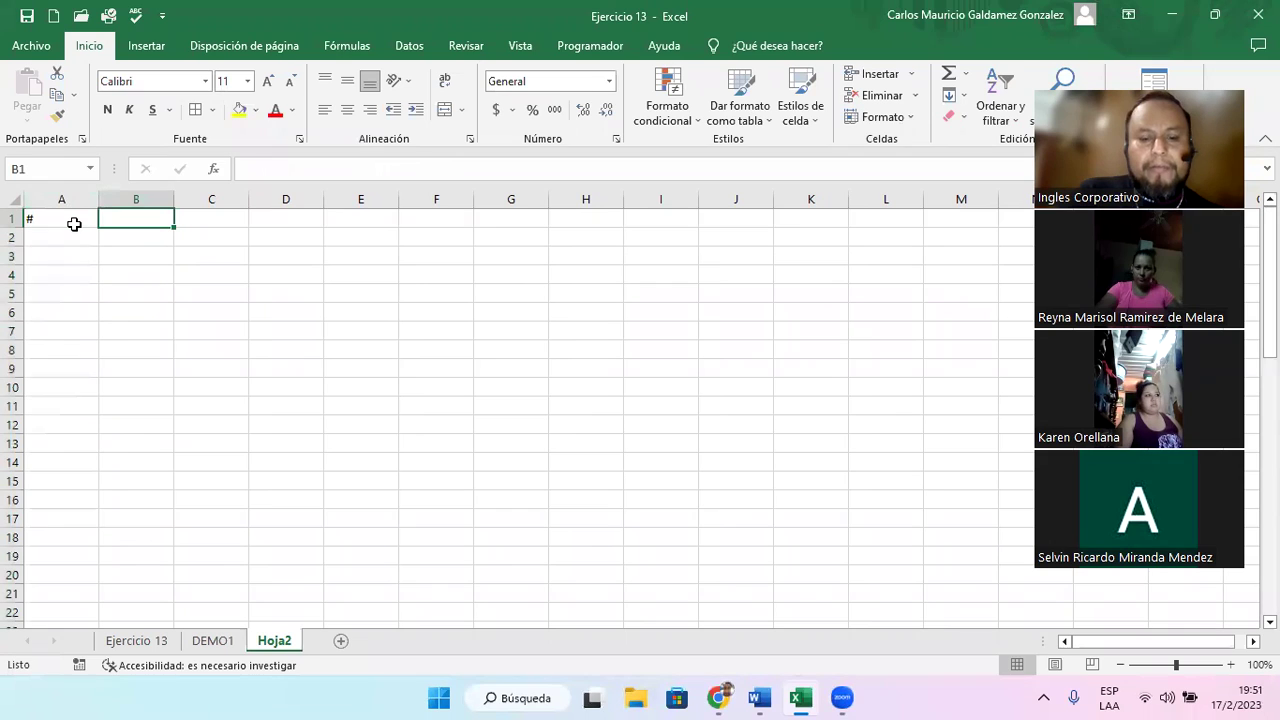
- Enter the heading Codigo in cell C1, leaving B1 empty
text(cODIGO)
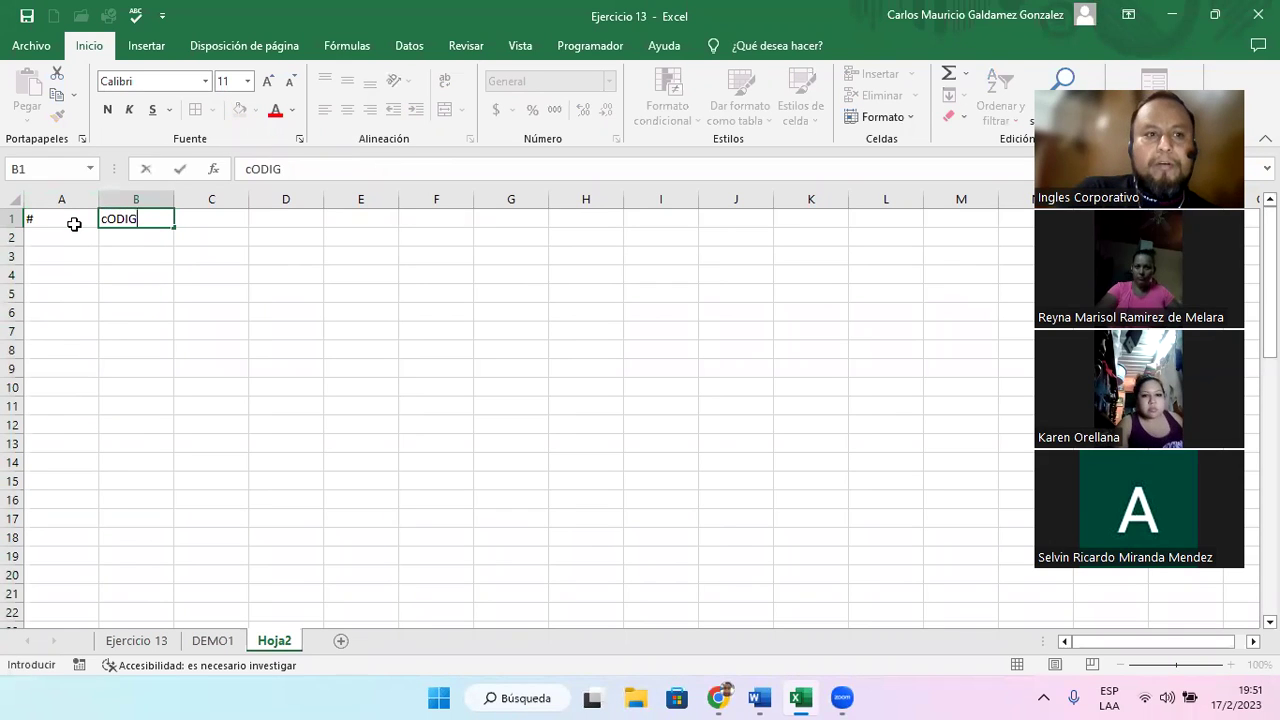
key(BackSpace)
key(BackSpace)
key(BackSpace)
key(BackSpace)
key(BackSpace)
key(BackSpace)
key(Tab)
text(cODIGO)
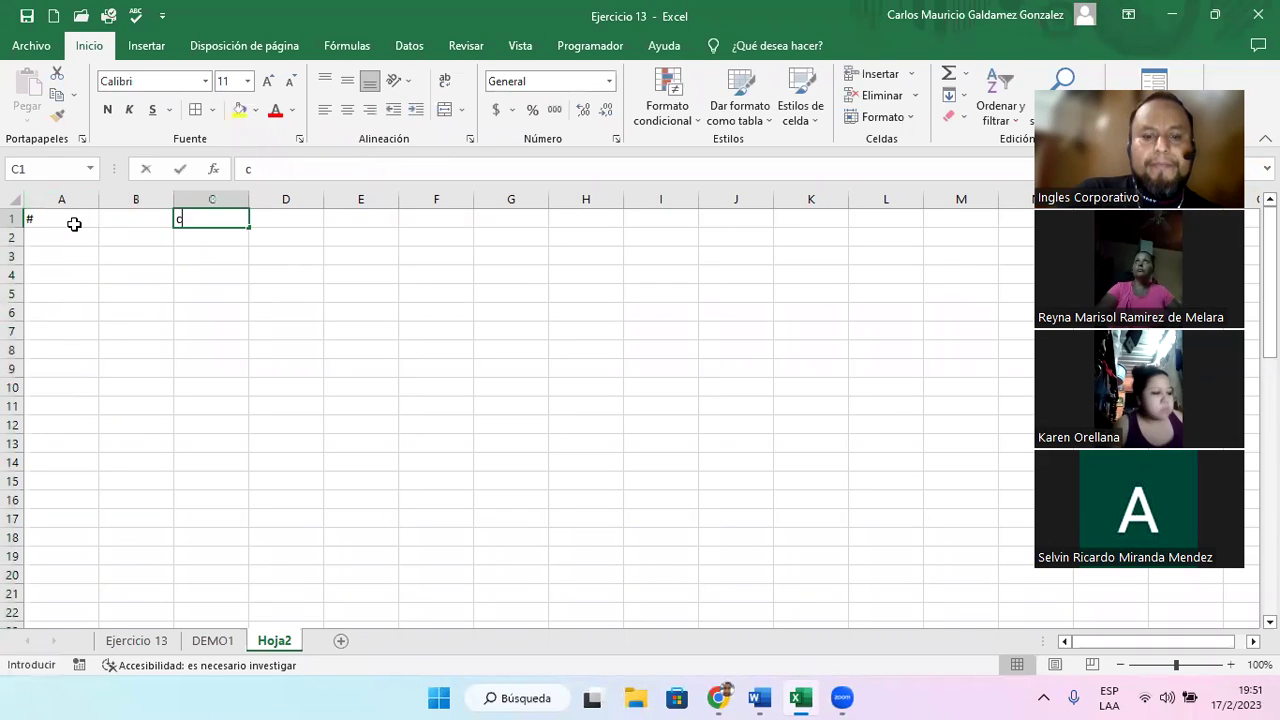
key(Tab)
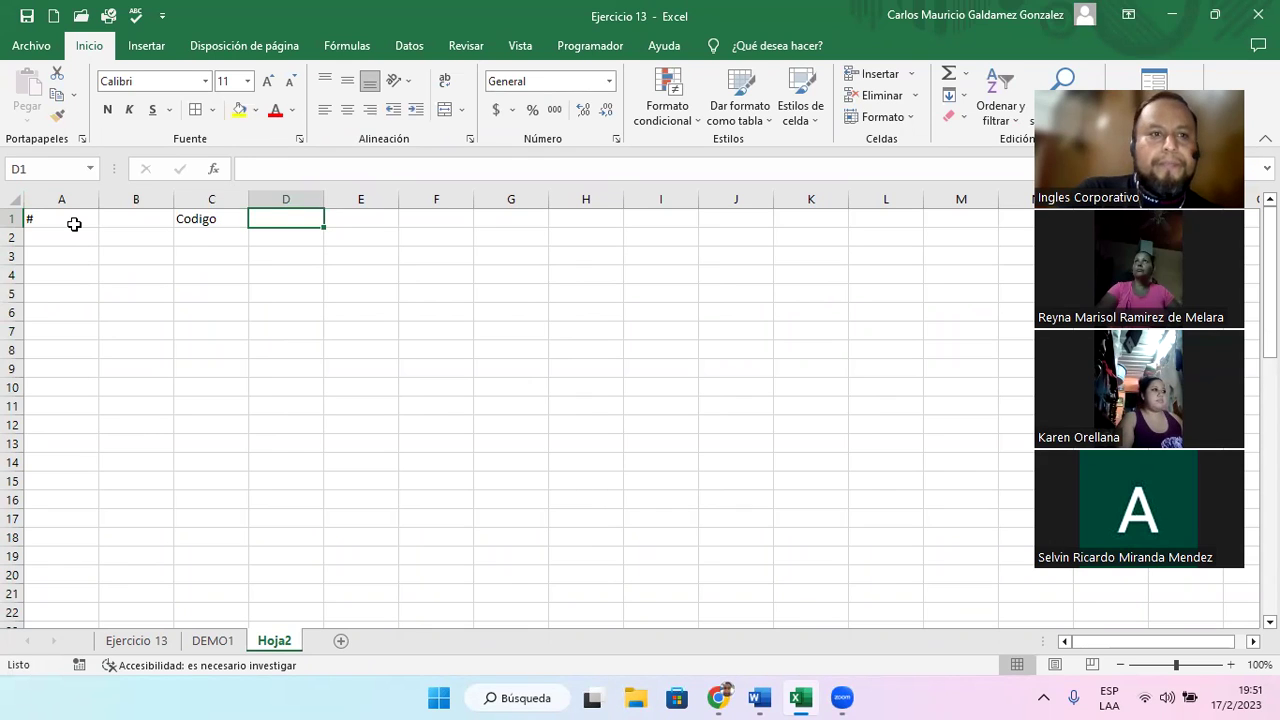
- Enter the headings Codigo, Nombres and Apellidos in cells B1, C1 and D1
key(Left)
key(Left)
text(Codigo)
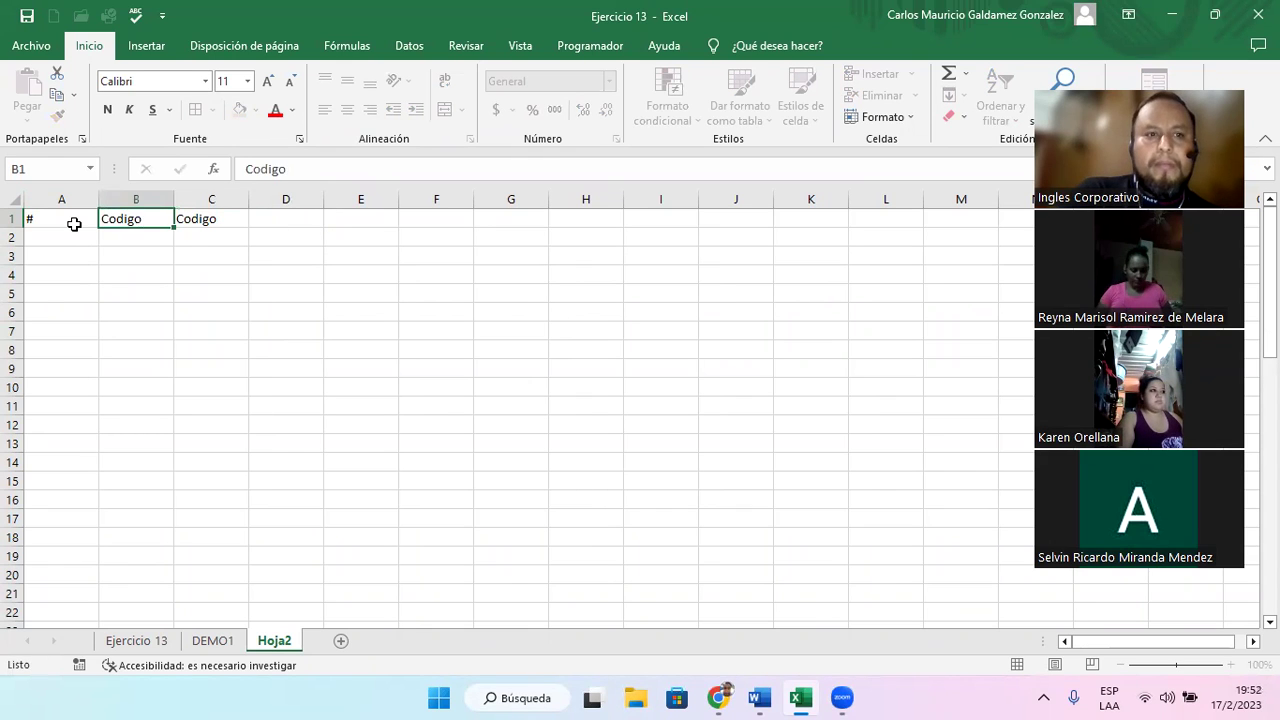
key(Tab)
text(Nombres)
key(Tab)
text(Apellidos)
key(Tab)
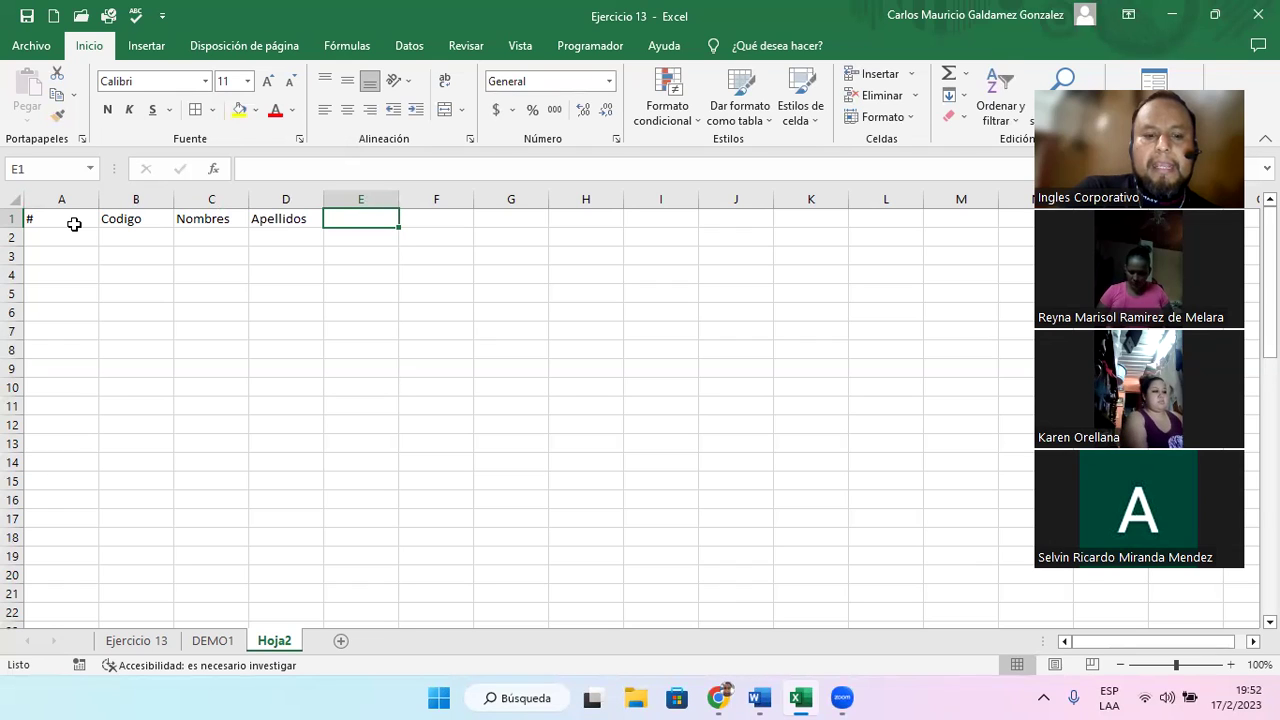
- Enter the month headings Enero, Febrero and Marzo in cells E1, F1 and G1
text(Ene)
key(Tab)
text(Febrero)
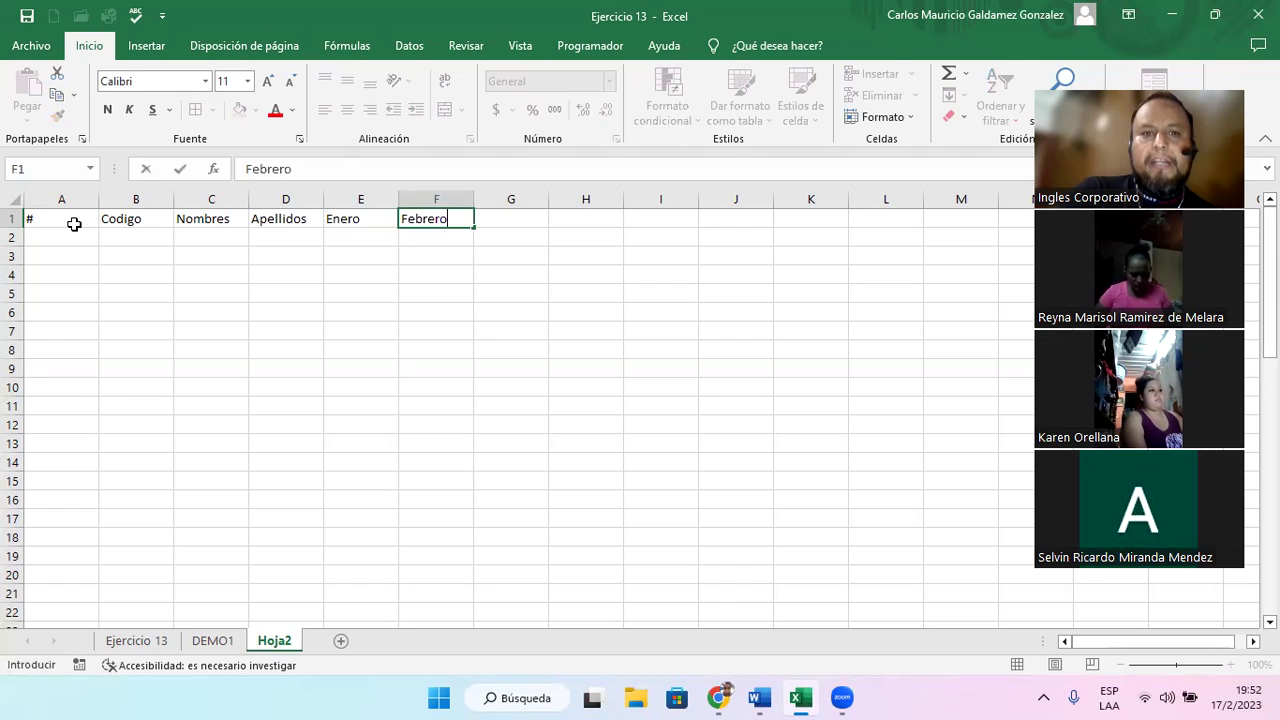
key(Tab)
text(Ma)
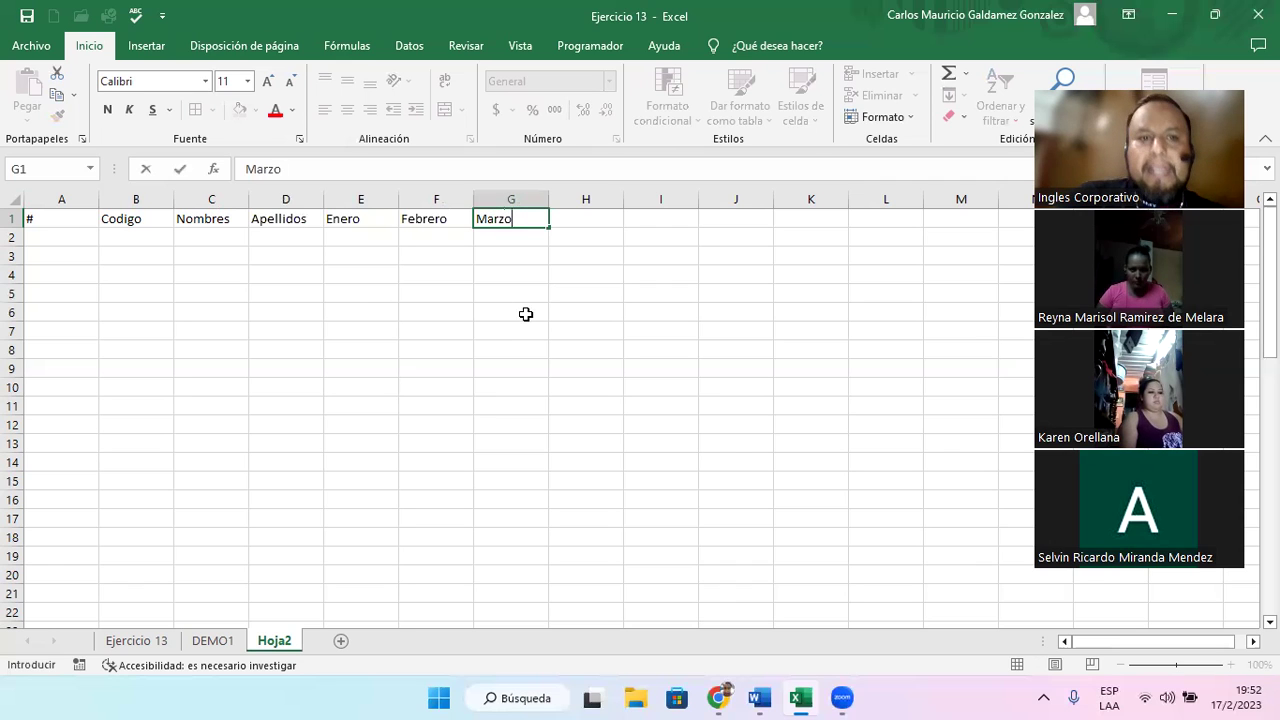
- Clear the Febrero and Marzo headings from cells F1 and G1
click(338, 216)
click(509, 200)
drag(440, 218, 520, 222)
key(Delete)
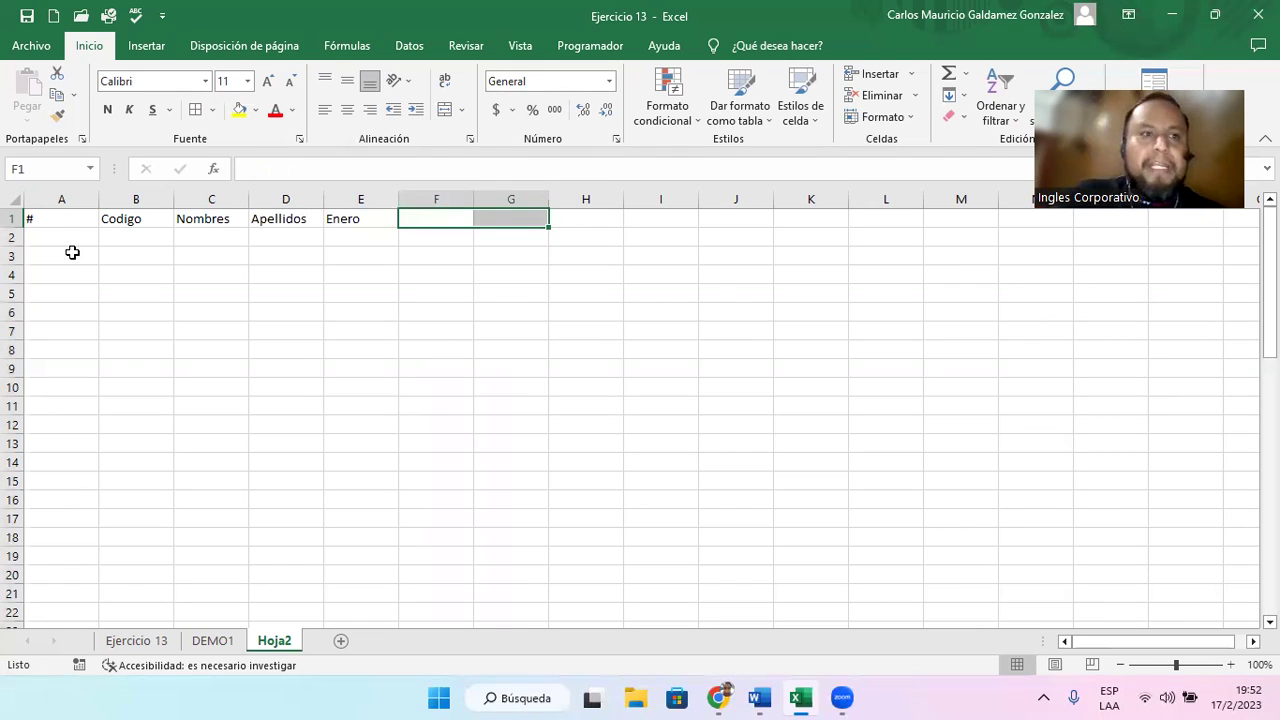
- Enter 1 in cell A2 and fill it down column A as a series ending at 50 in row 51
click(63, 245)
text(1)
key(Return)
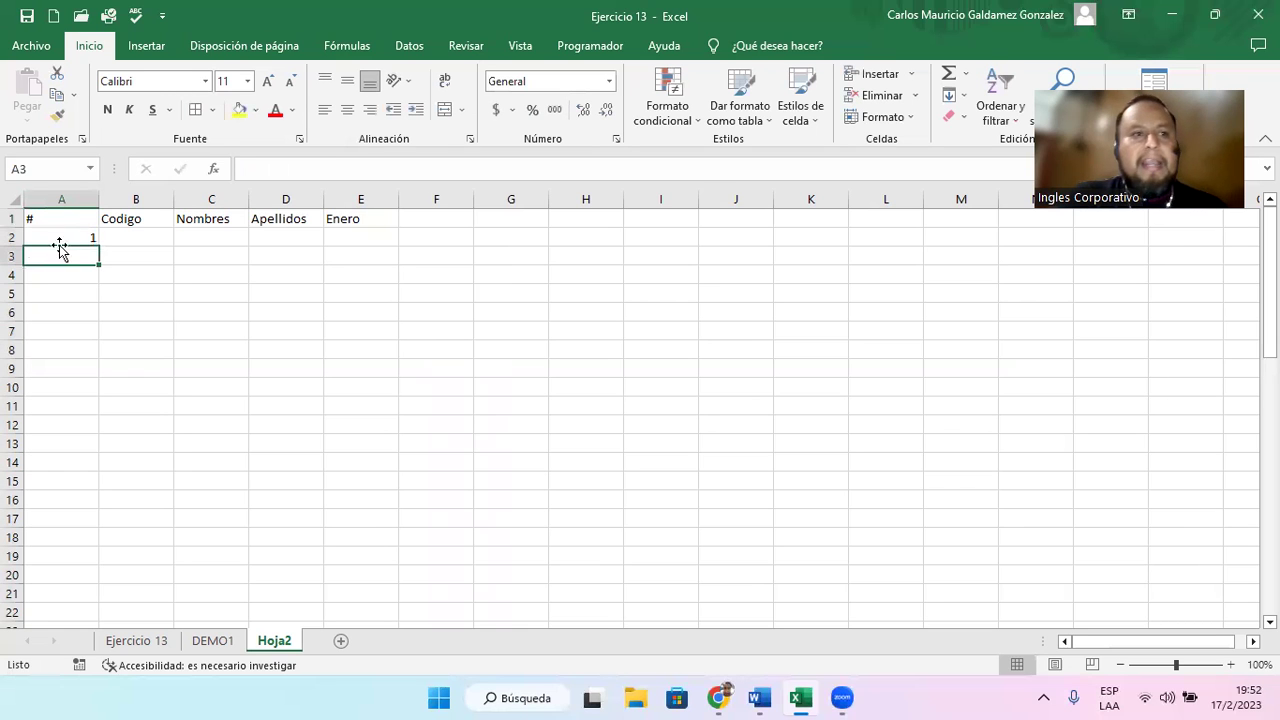
click(66, 238)
drag(99, 245, 72, 585)
click(112, 595)
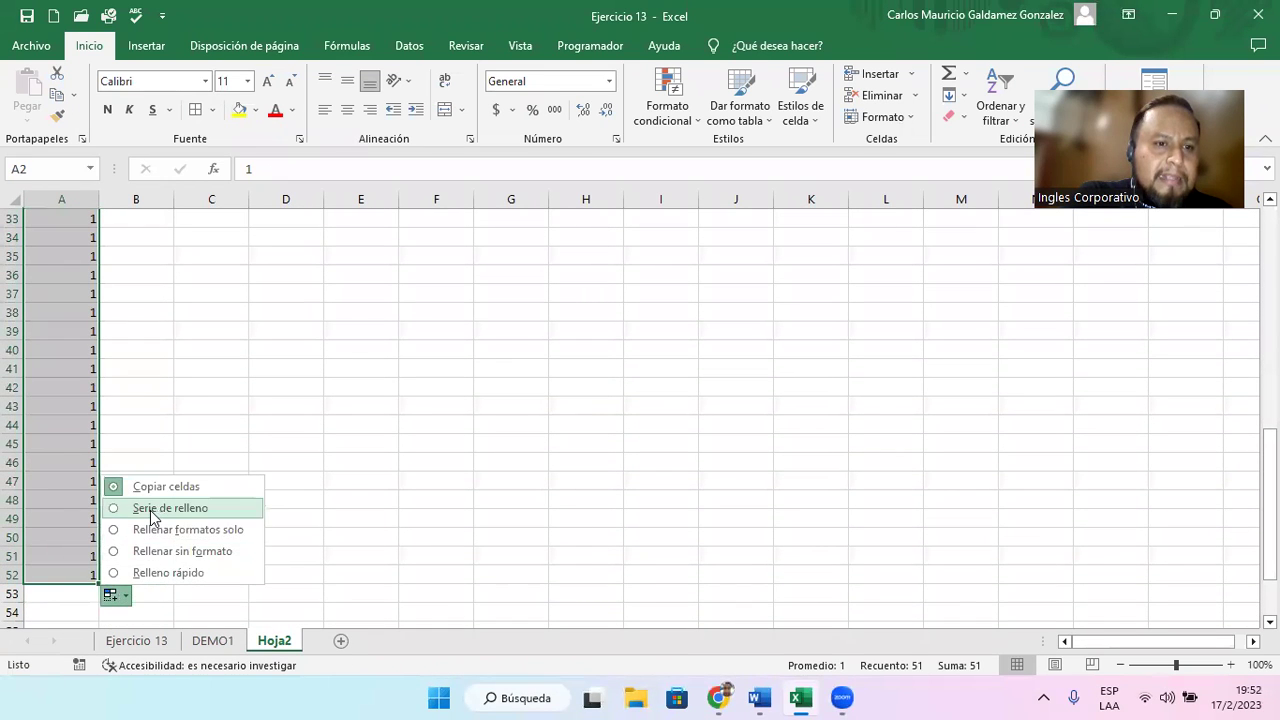
click(150, 510)
scroll(103, 482, down, 12)
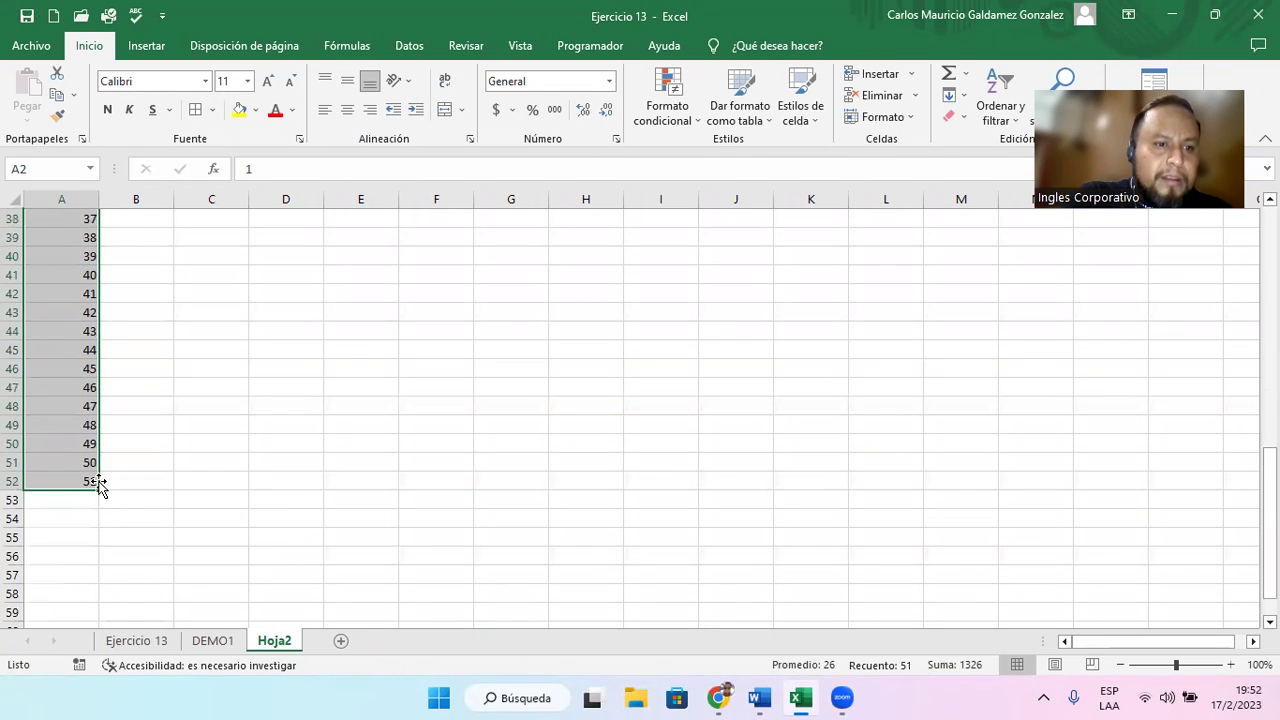
drag(99, 491, 98, 472)
scroll(172, 473, up, 12)
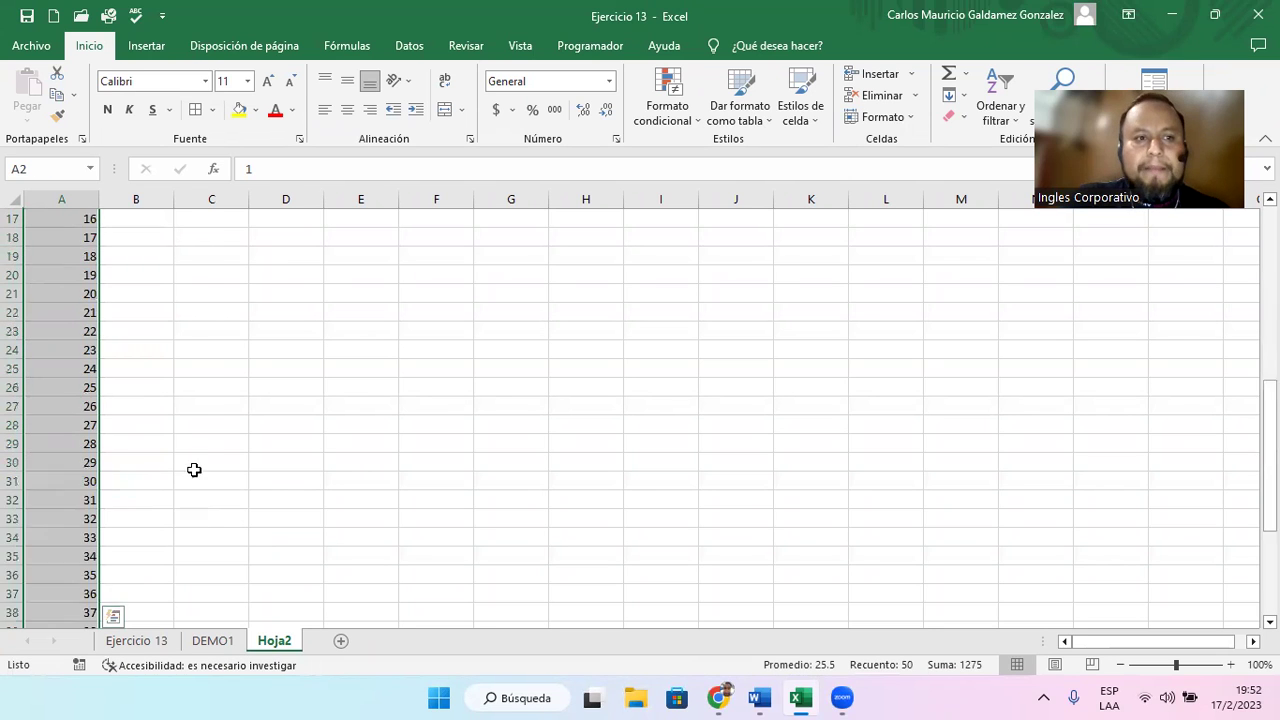
- Enter the code EQ1-100-01 in cell B2 and fill the code series down column B alongside all the numbered rows
click(141, 234)
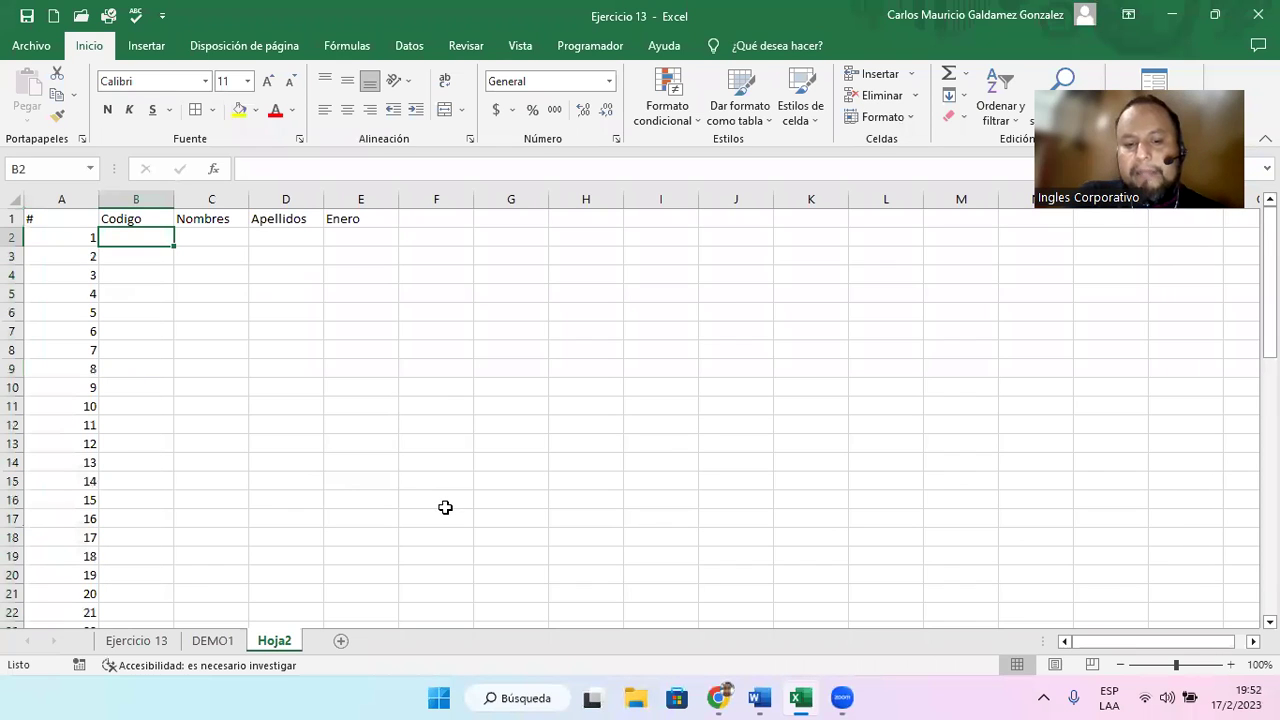
text(EQ1-100-01)
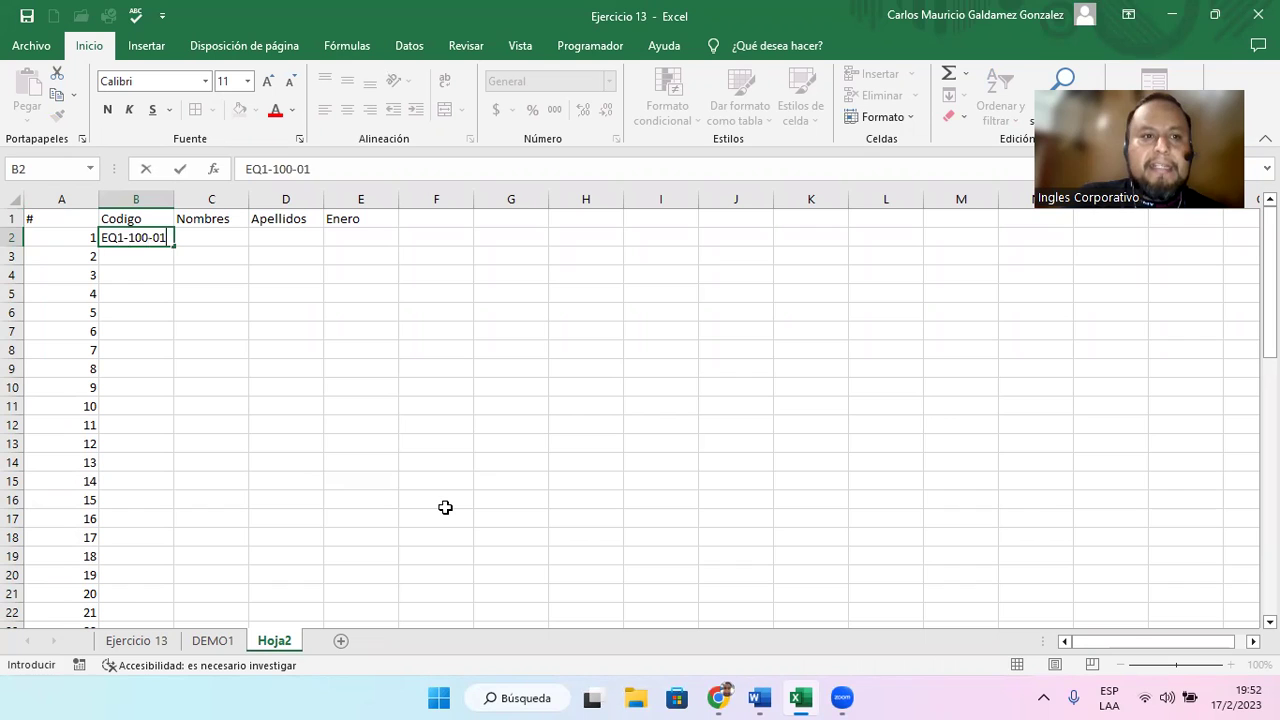
key(Return)
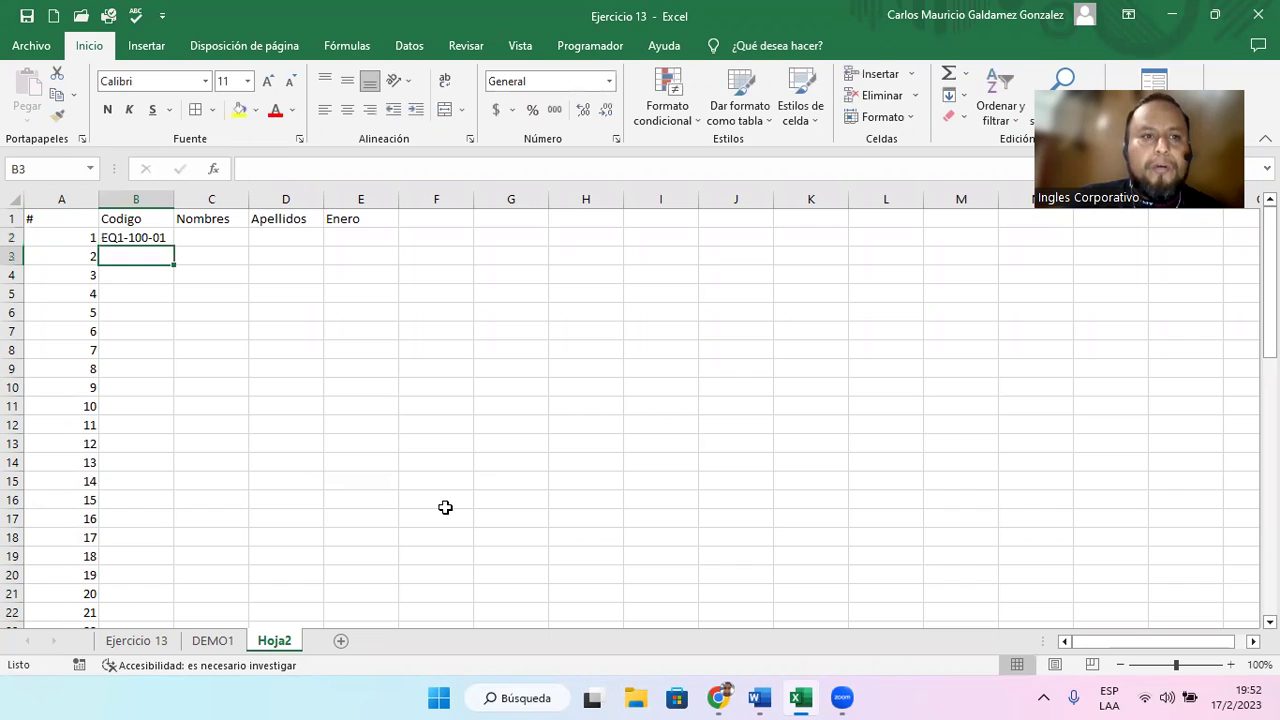
click(170, 240)
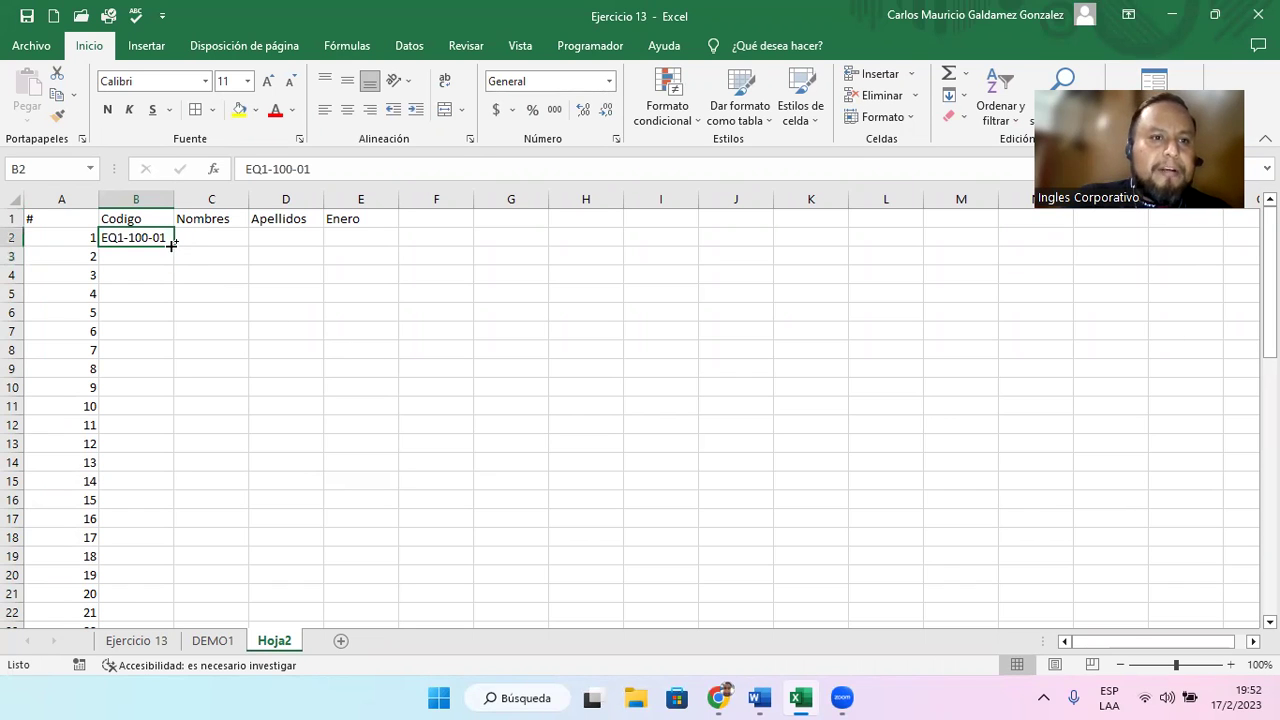
double_click(171, 244)
scroll(139, 486, down, 3)
scroll(150, 488, down, 10)
scroll(98, 466, up, 5)
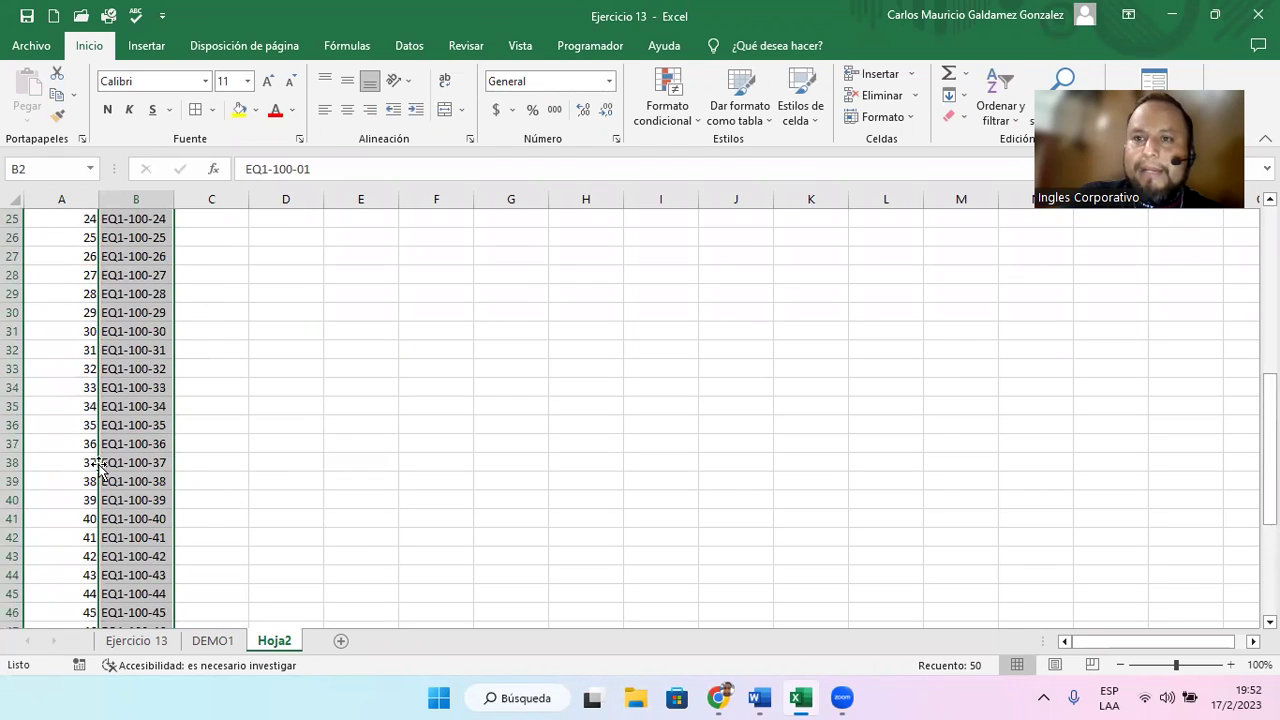
scroll(98, 466, up, 8)
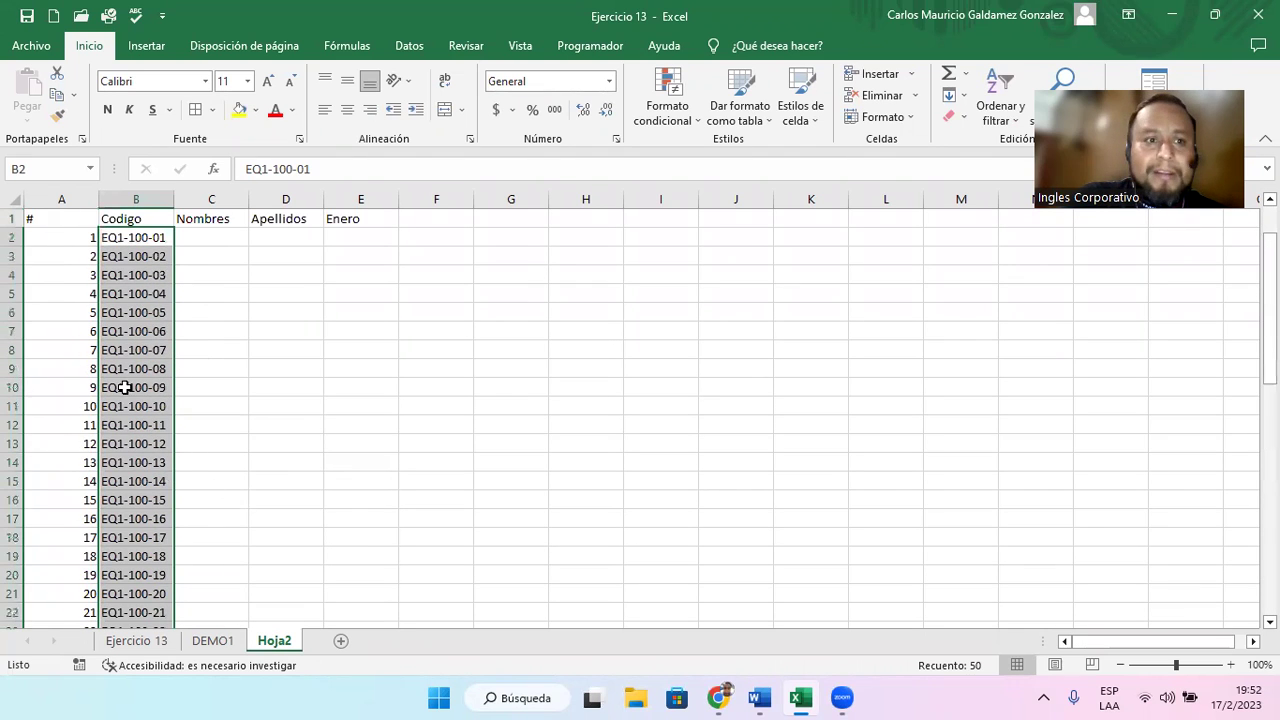
- Fill the month headings from Enero across to Diciembre in E1:P1 and enter the heading Ventas Total in Q1
click(355, 214)
drag(399, 229, 1221, 227)
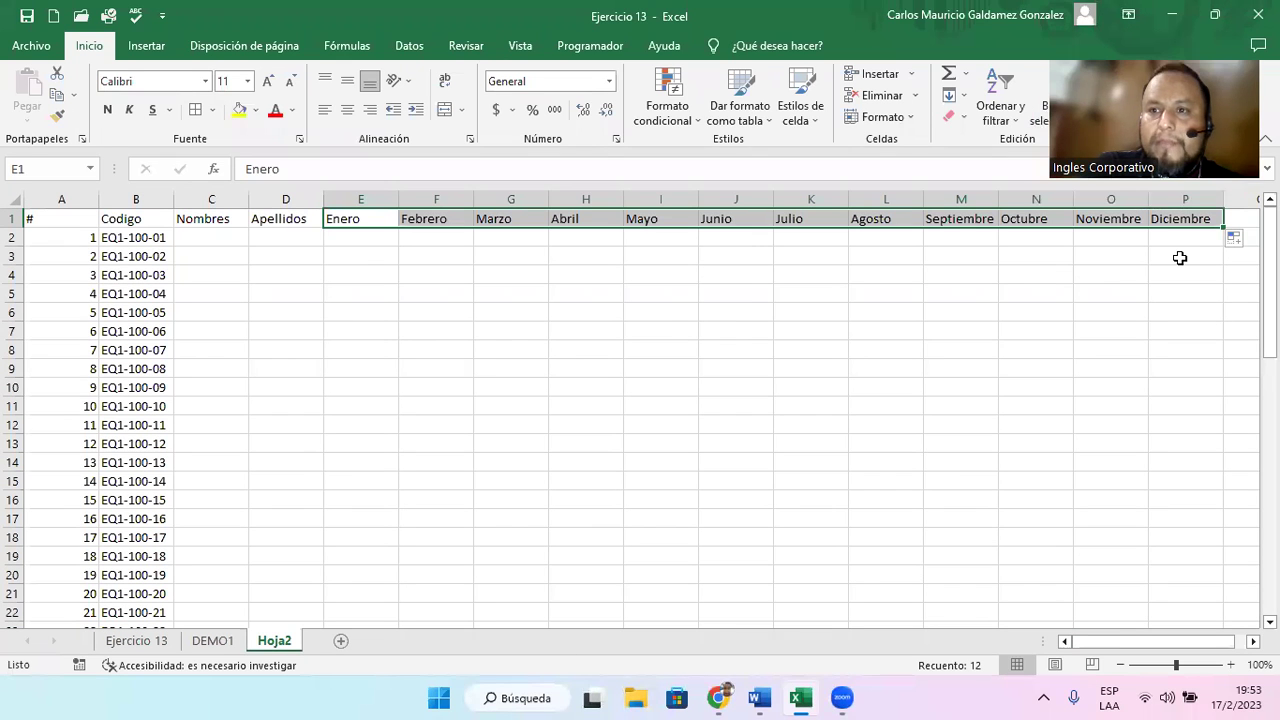
click(1236, 227)
text(Ven)
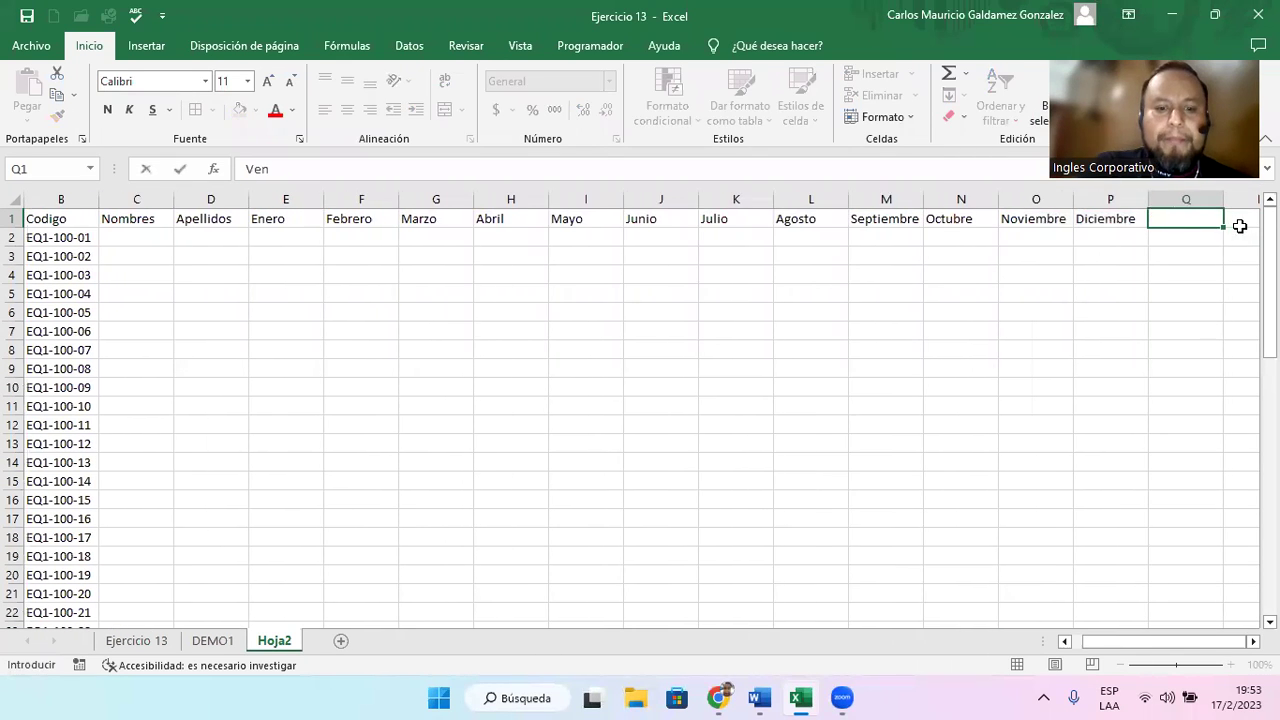
text(tas Total)
key(Return)
- Autofit the widths of the # and Codigo columns to their contents
key(Left)
key(Left)
key(Left)
key(Left)
key(Left)
key(Left)
key(Left)
key(Left)
key(Left)
key(Left)
key(Left)
key(Left)
key(Left)
key(Left)
key(Left)
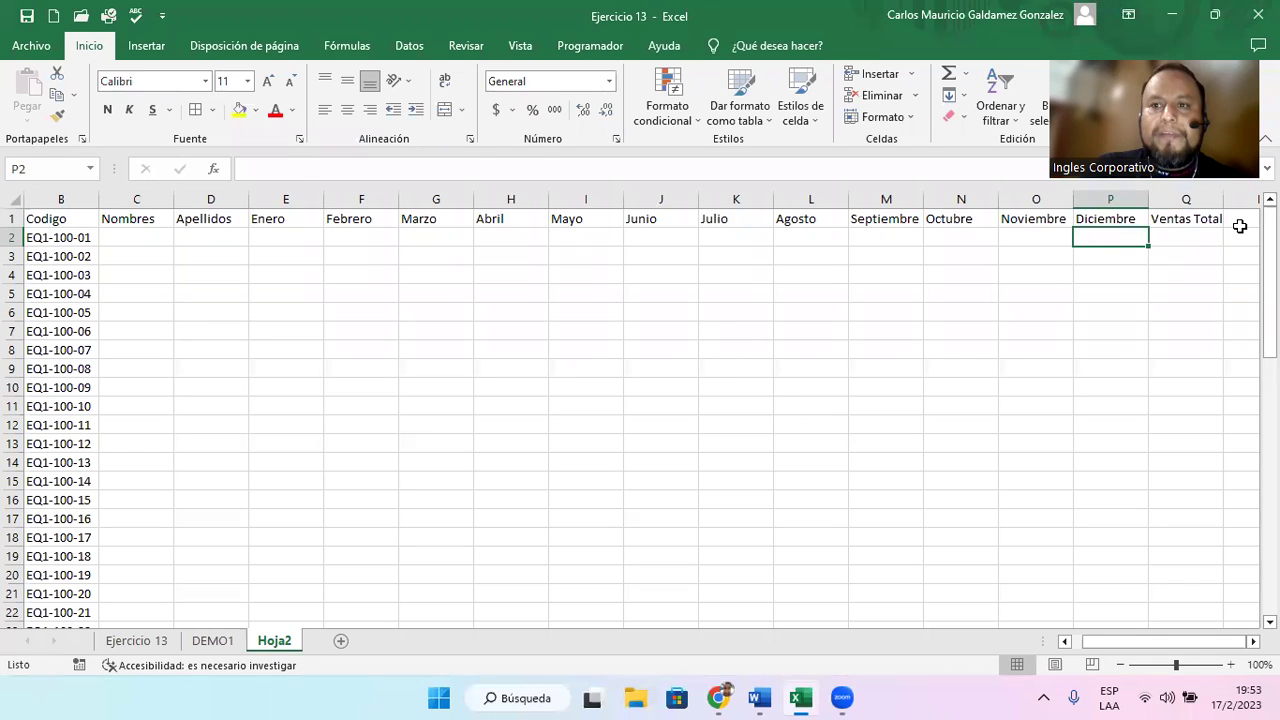
key(Left)
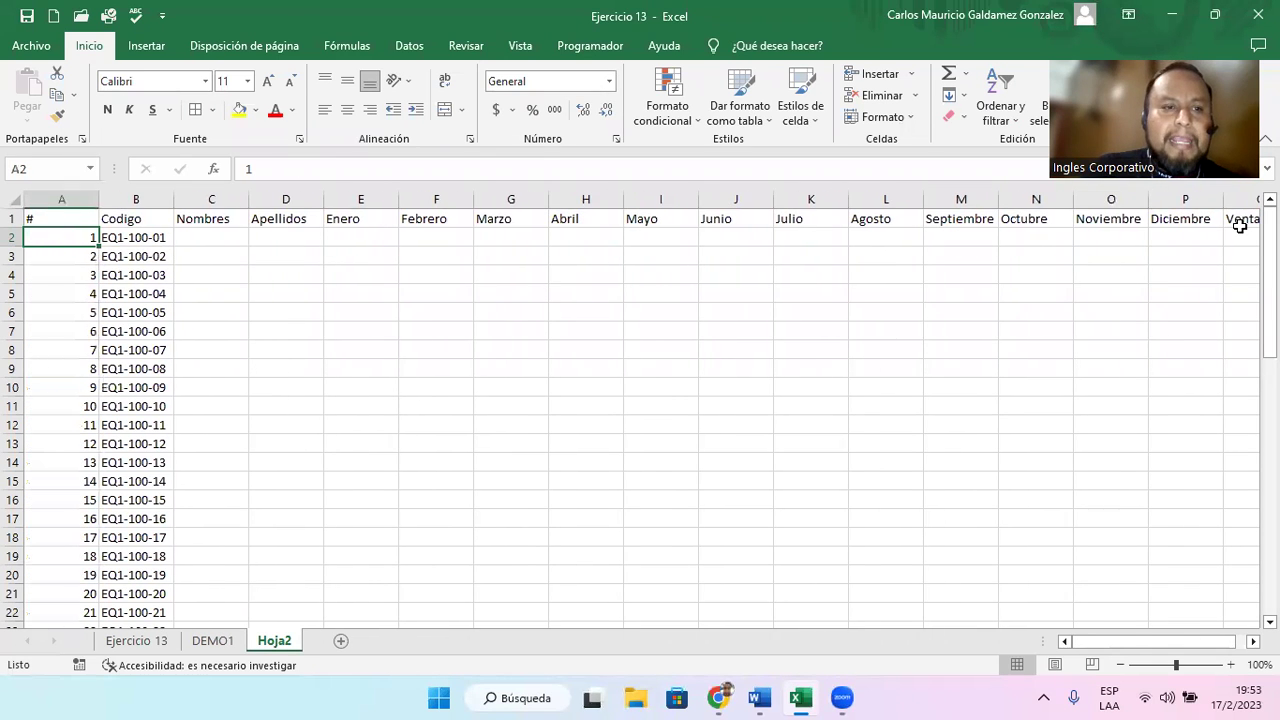
double_click(100, 206)
- Enter NOMBRES in C2 and APELLIDOS in D2, and copy both down alongside all the numbered rows
click(150, 237)
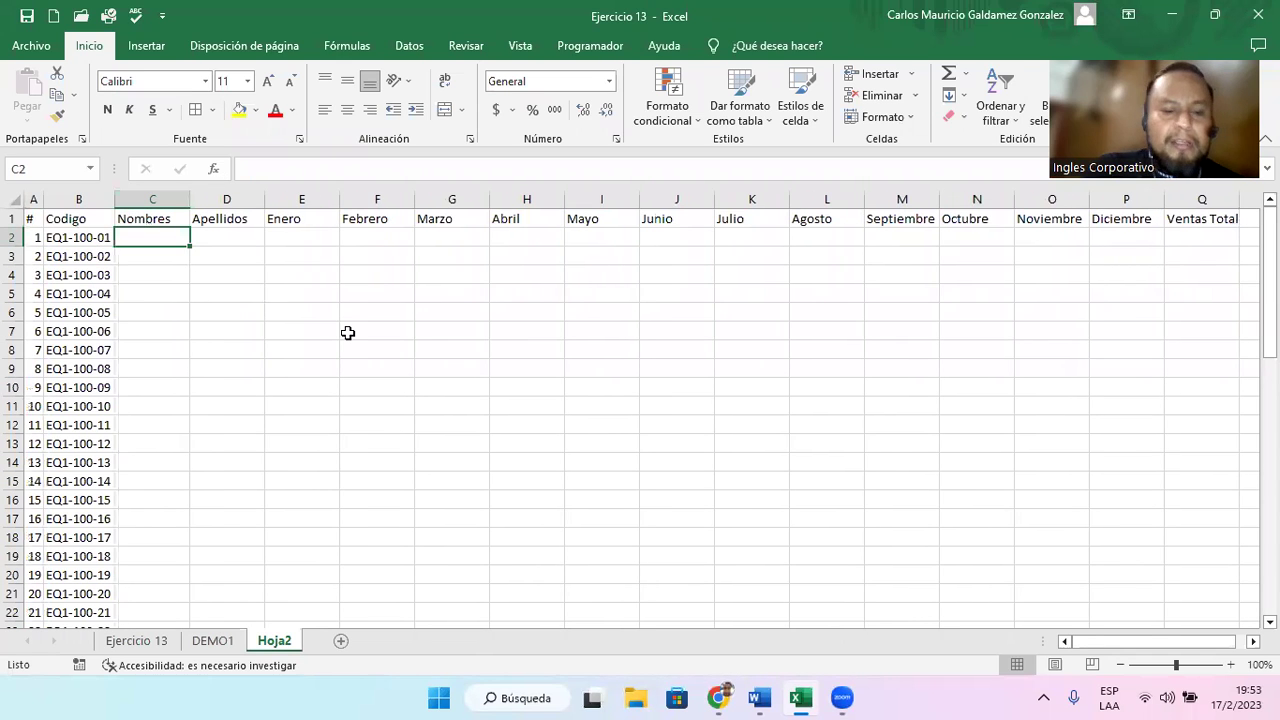
text(N)
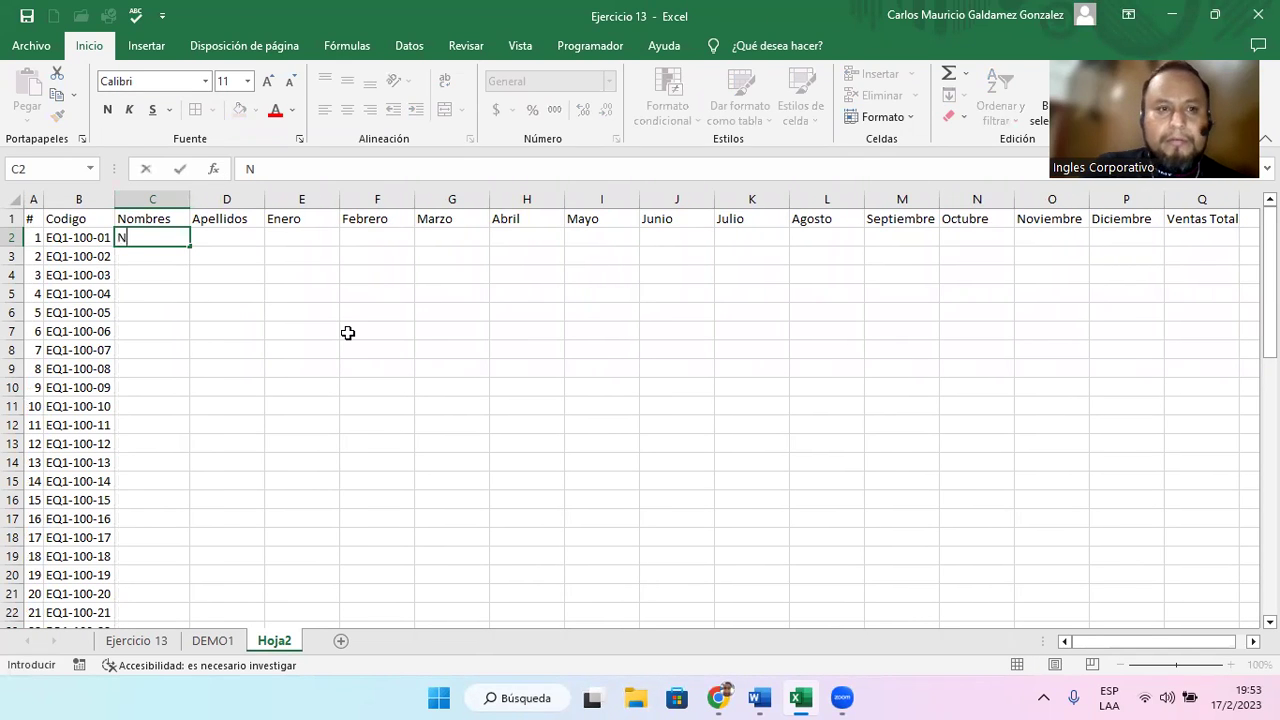
text(OMBRES)
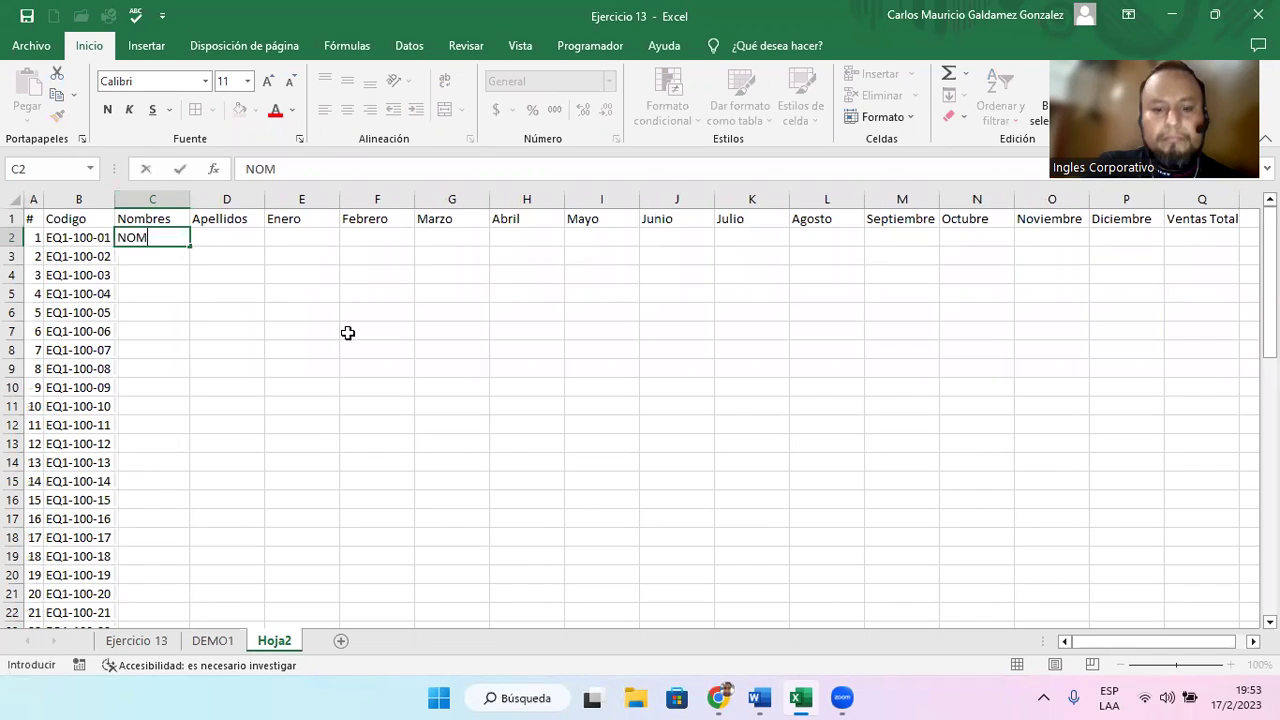
key(Tab)
text(APELLIDOS)
drag(168, 236, 263, 246)
click(236, 245)
double_click(265, 243)
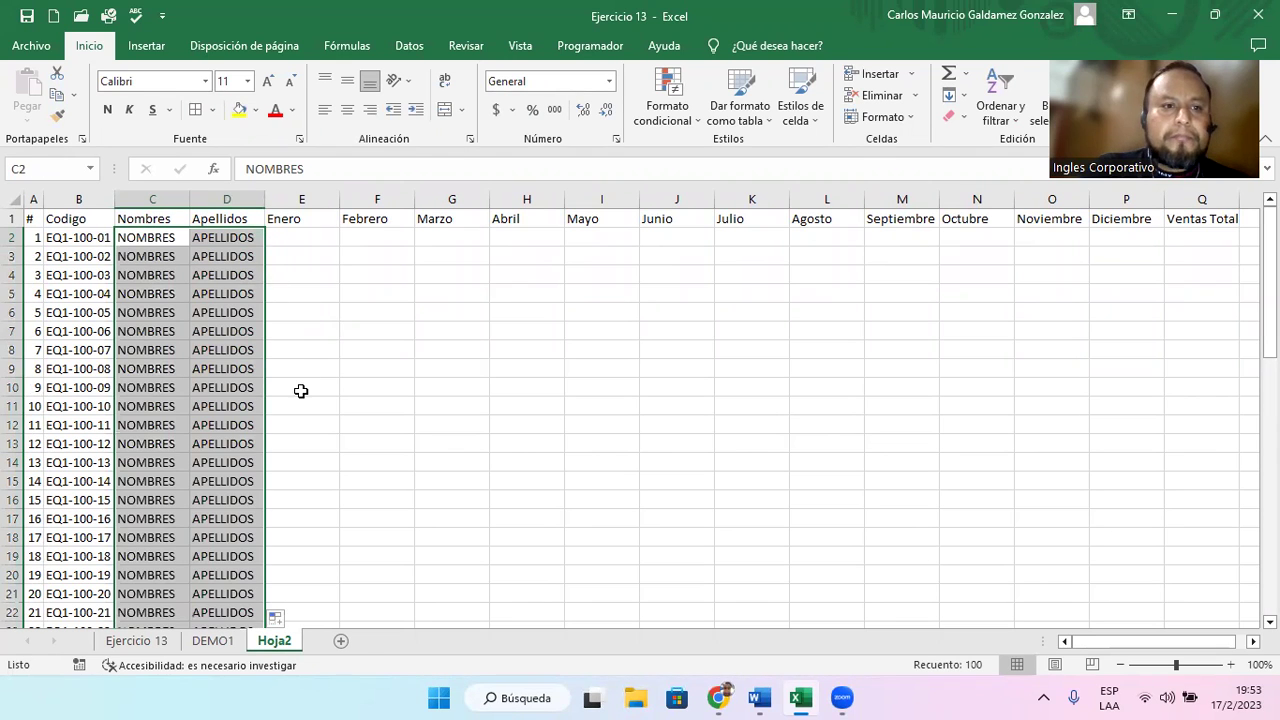
scroll(323, 429, down, 7)
scroll(220, 455, down, 6)
scroll(229, 443, up, 13)
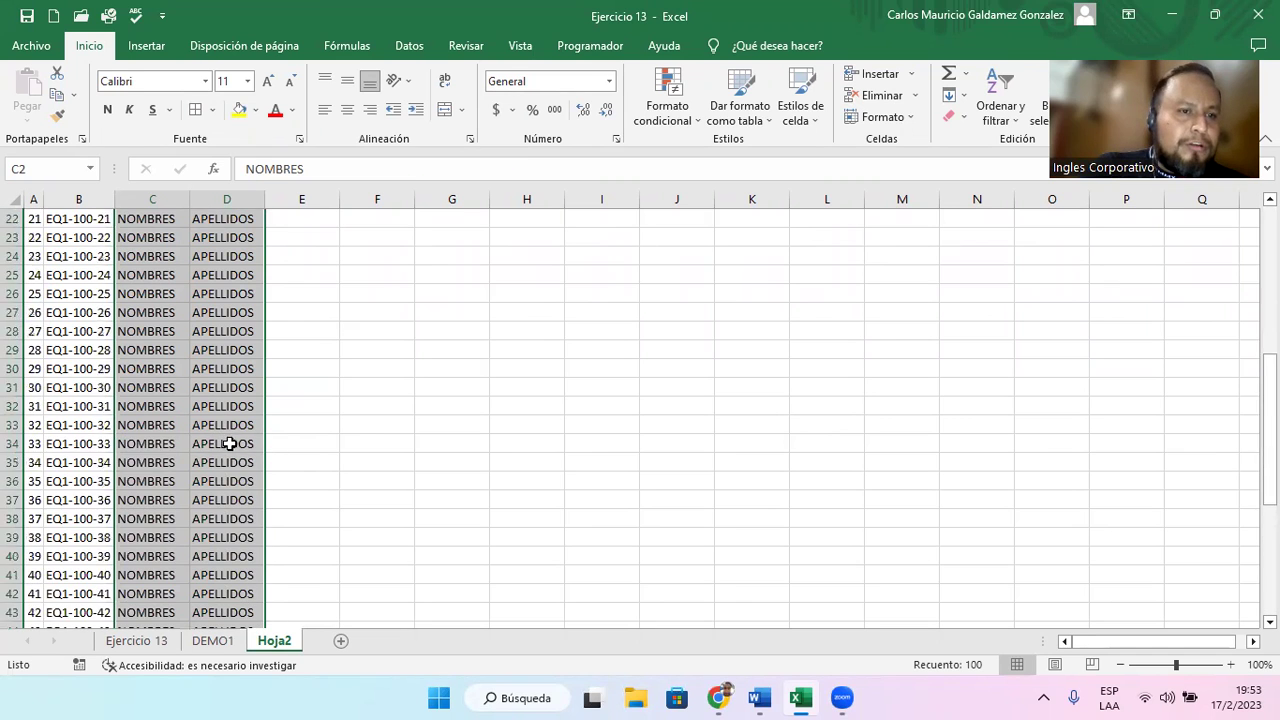
- Enter the formula =ALEATORIO.ENTRE(1500;6000) in cell E2 under Enero
click(314, 224)
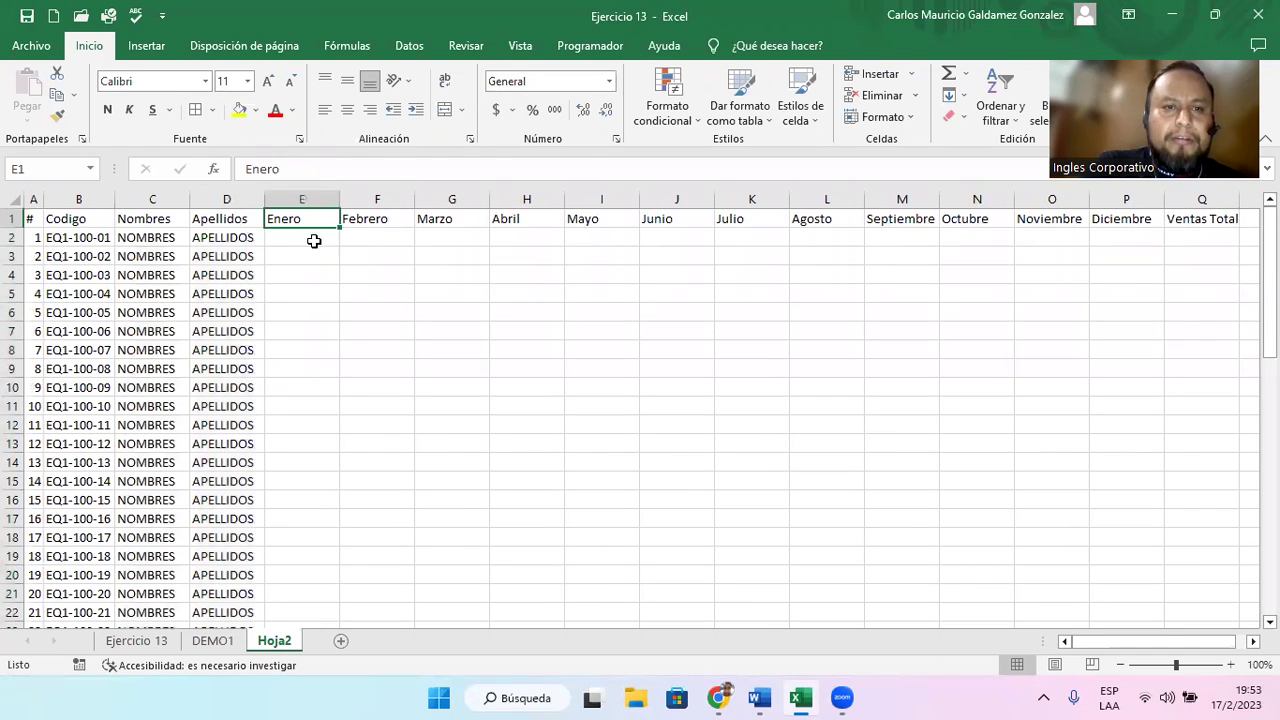
click(317, 235)
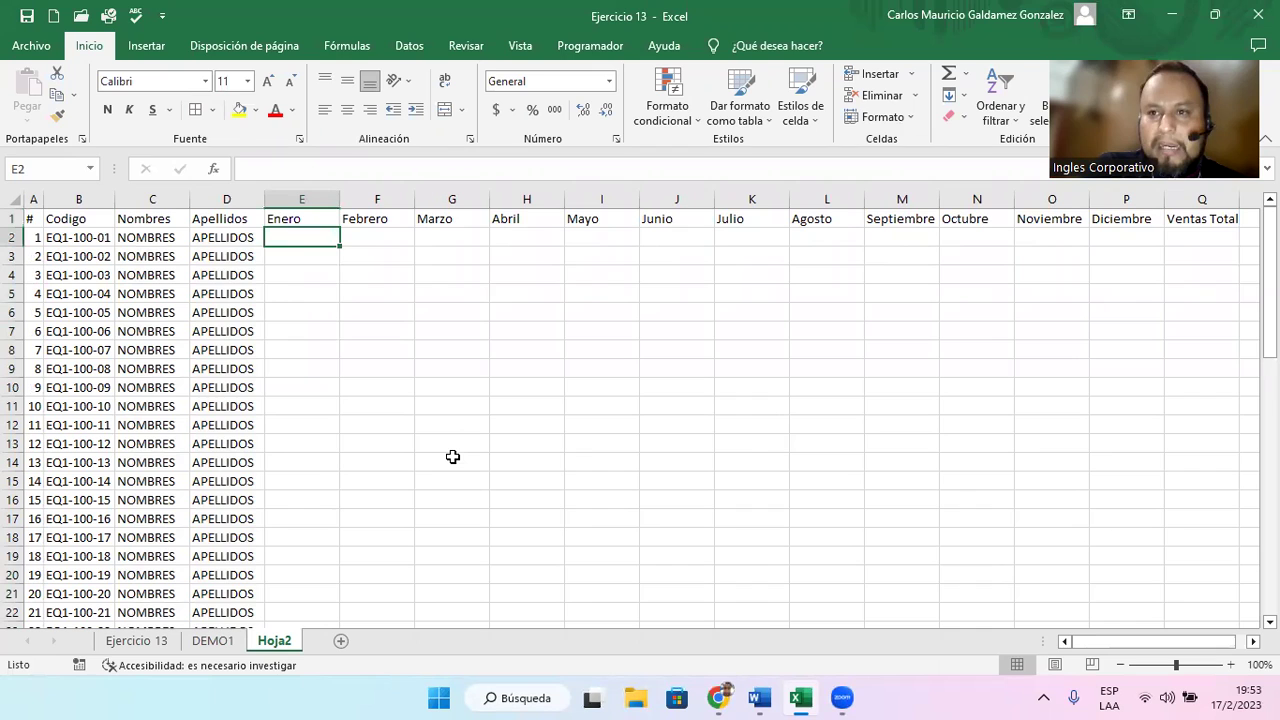
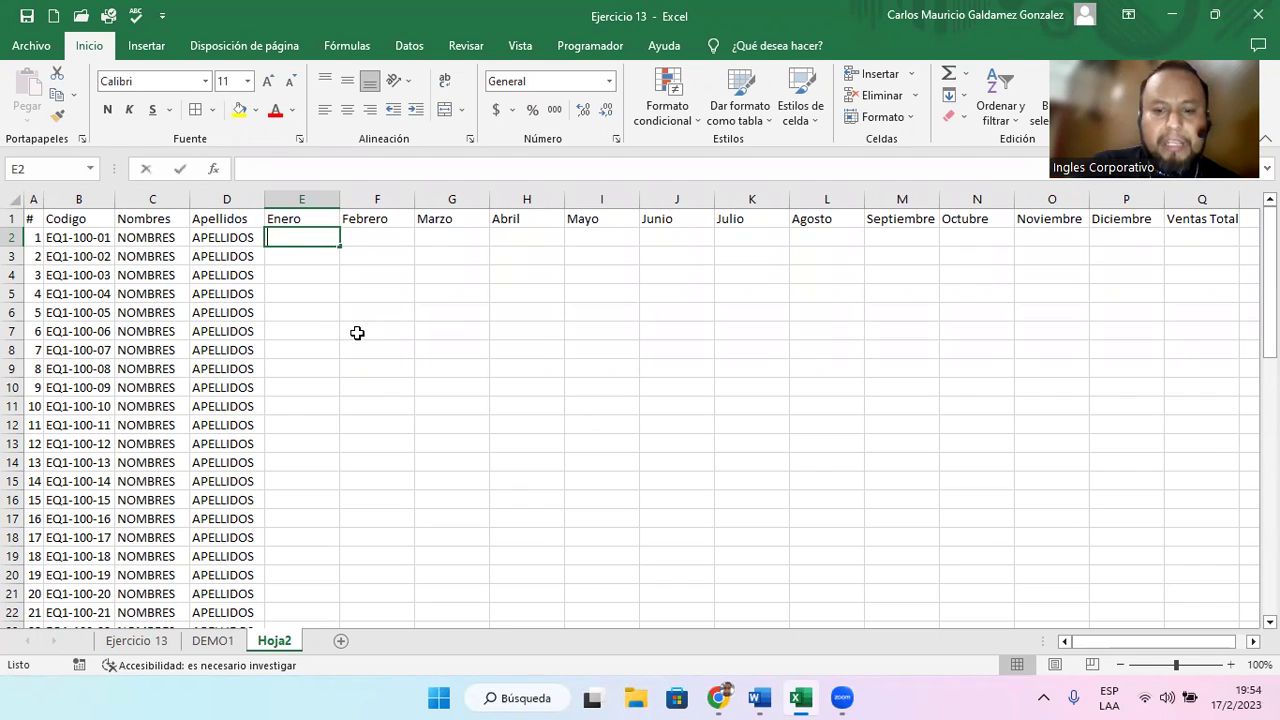
text(=ale)
key(Down)
key(Tab)
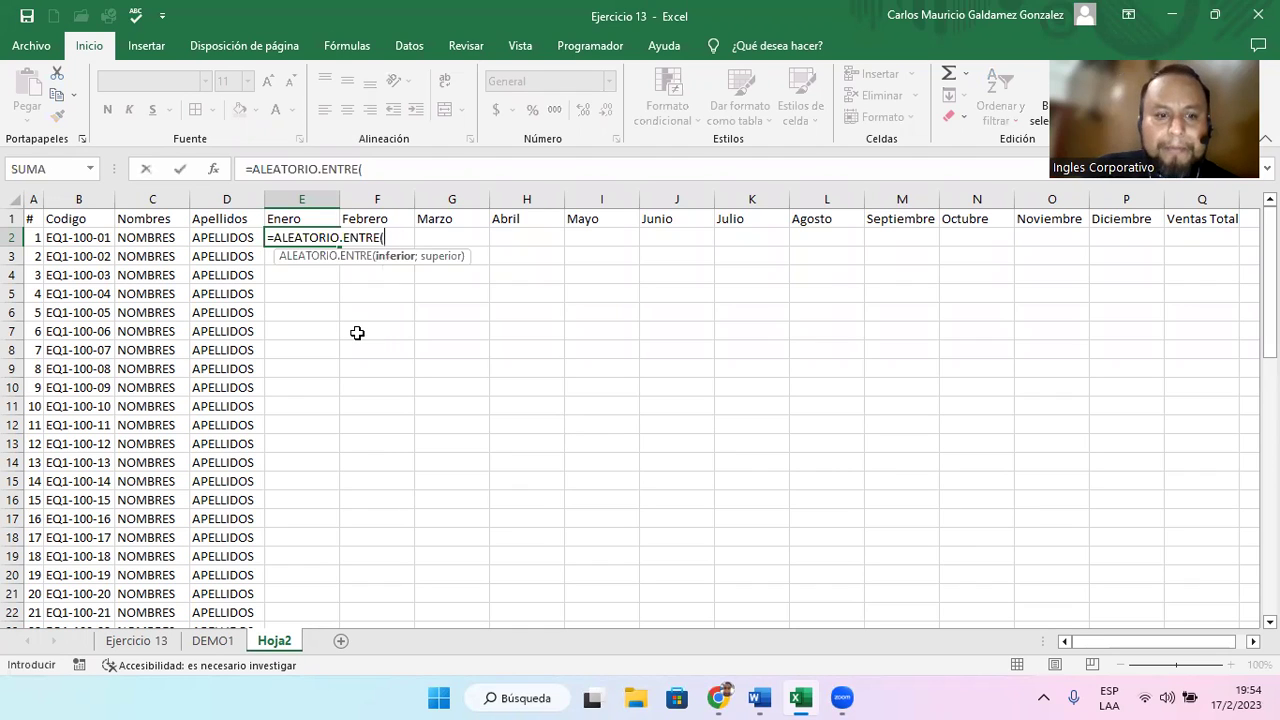
text(1500)
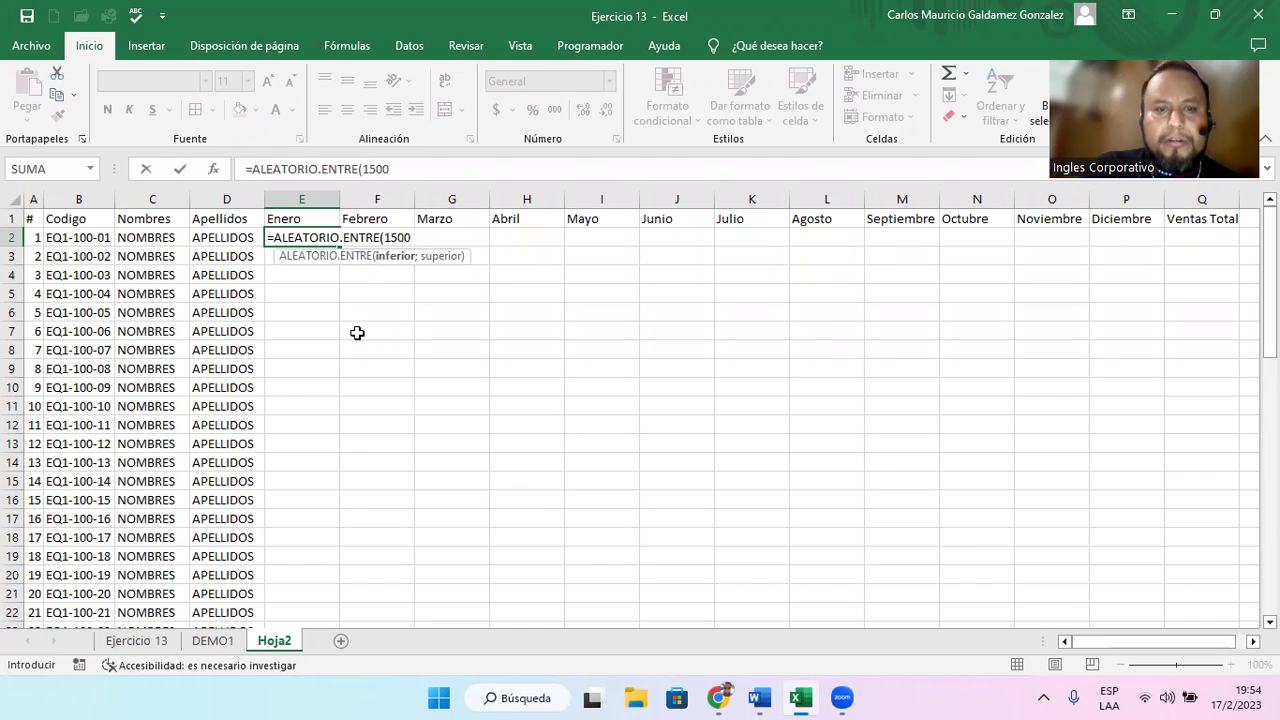
text(,6000))
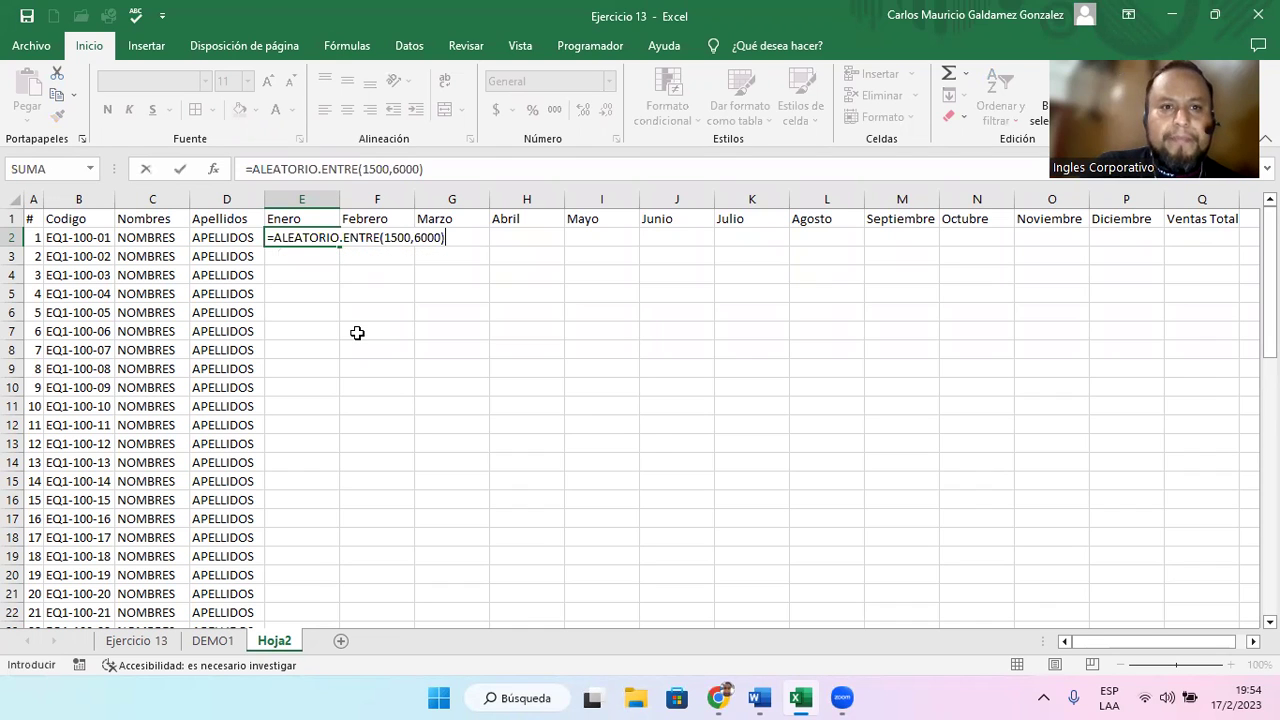
key(Return)
key(Return)
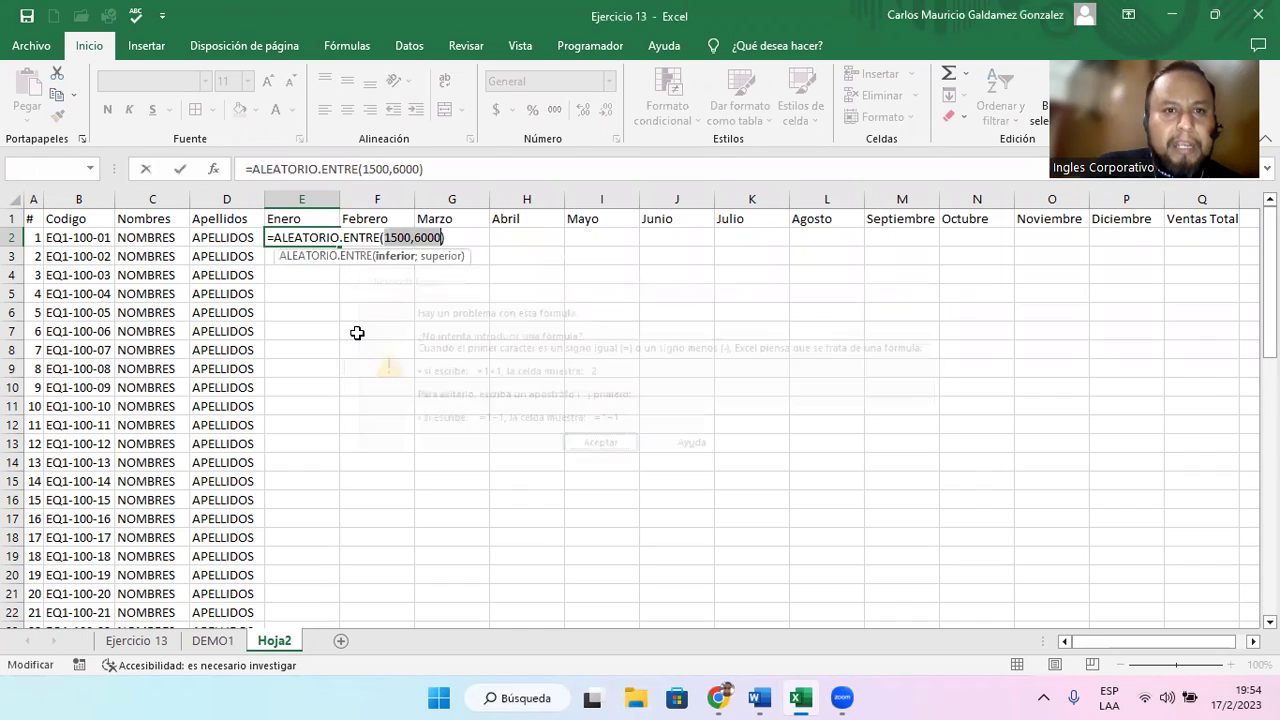
key(BackSpace)
text(;)
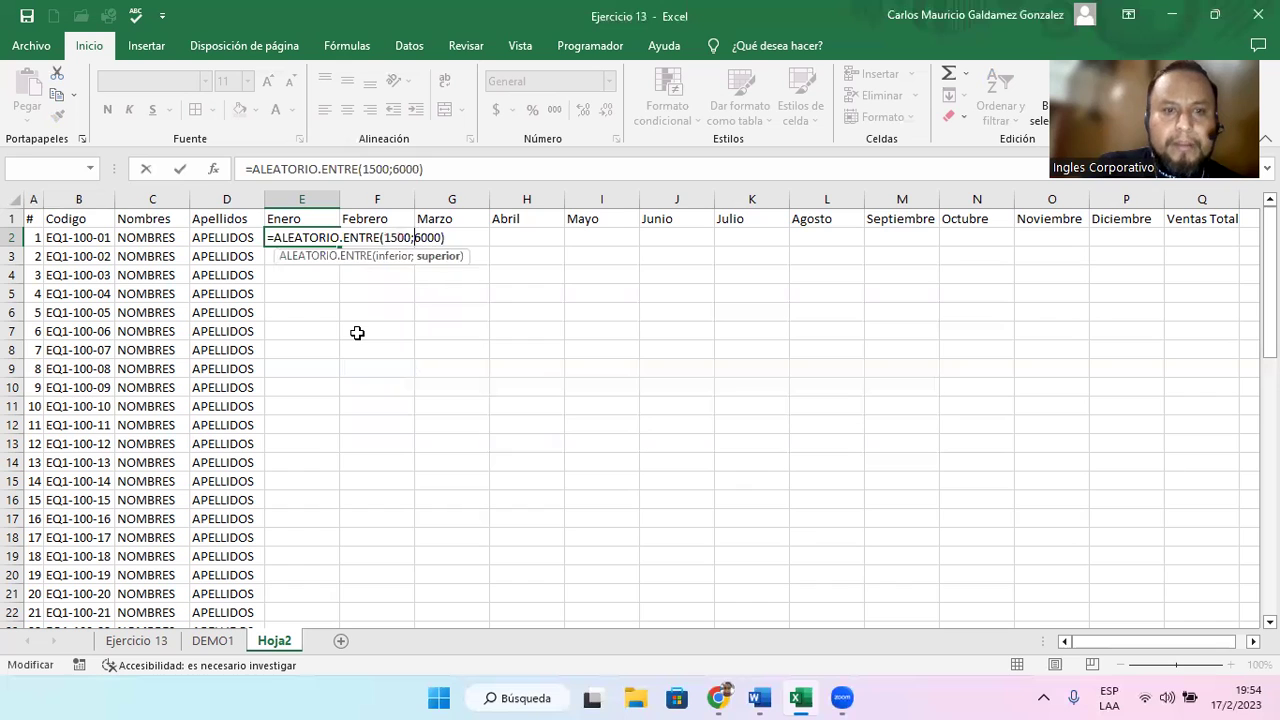
key(Return)
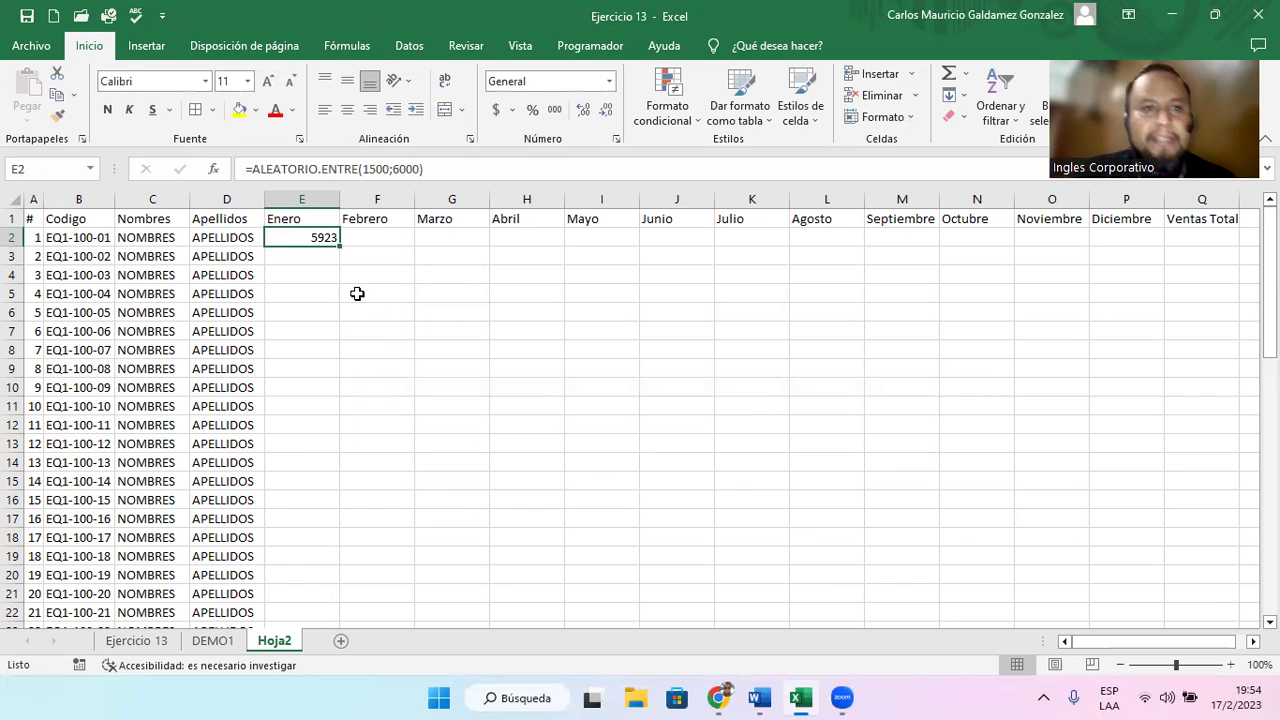
- Copy the random sales formula from E2 down to row 51 and across all months through Diciembre
drag(340, 250, 374, 583)
scroll(330, 585, down, 3)
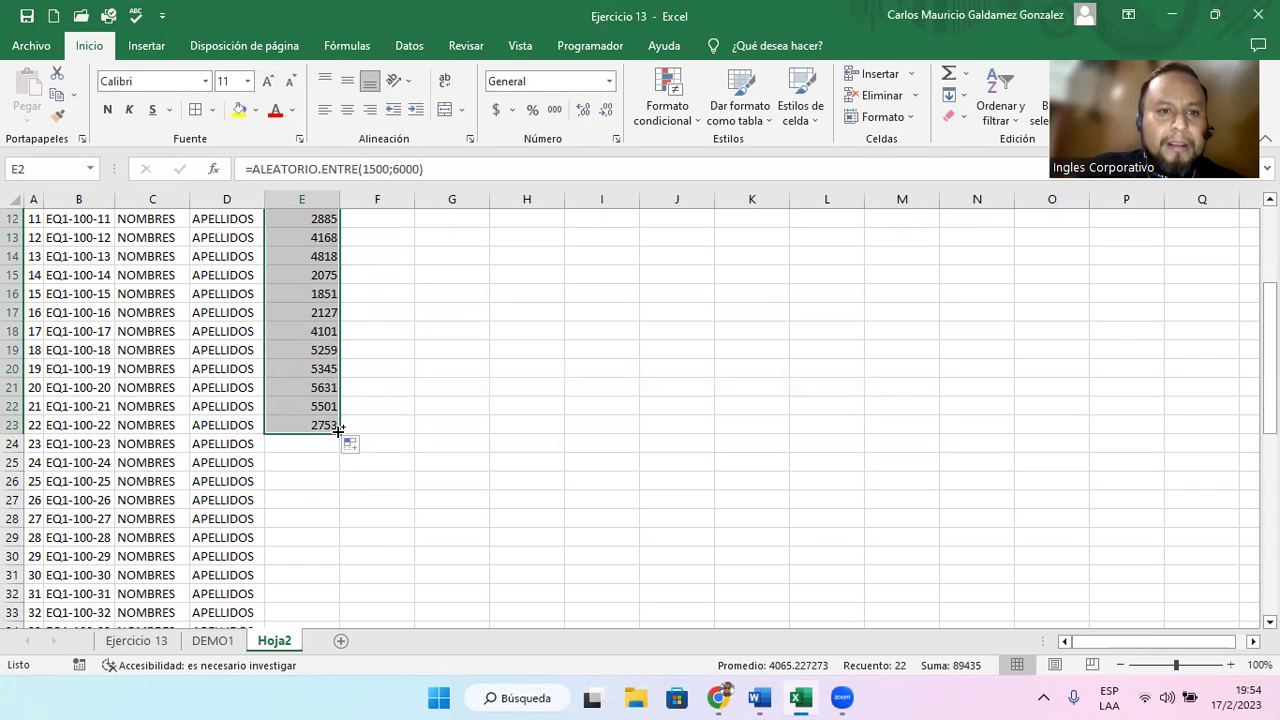
double_click(340, 434)
scroll(387, 540, down, 10)
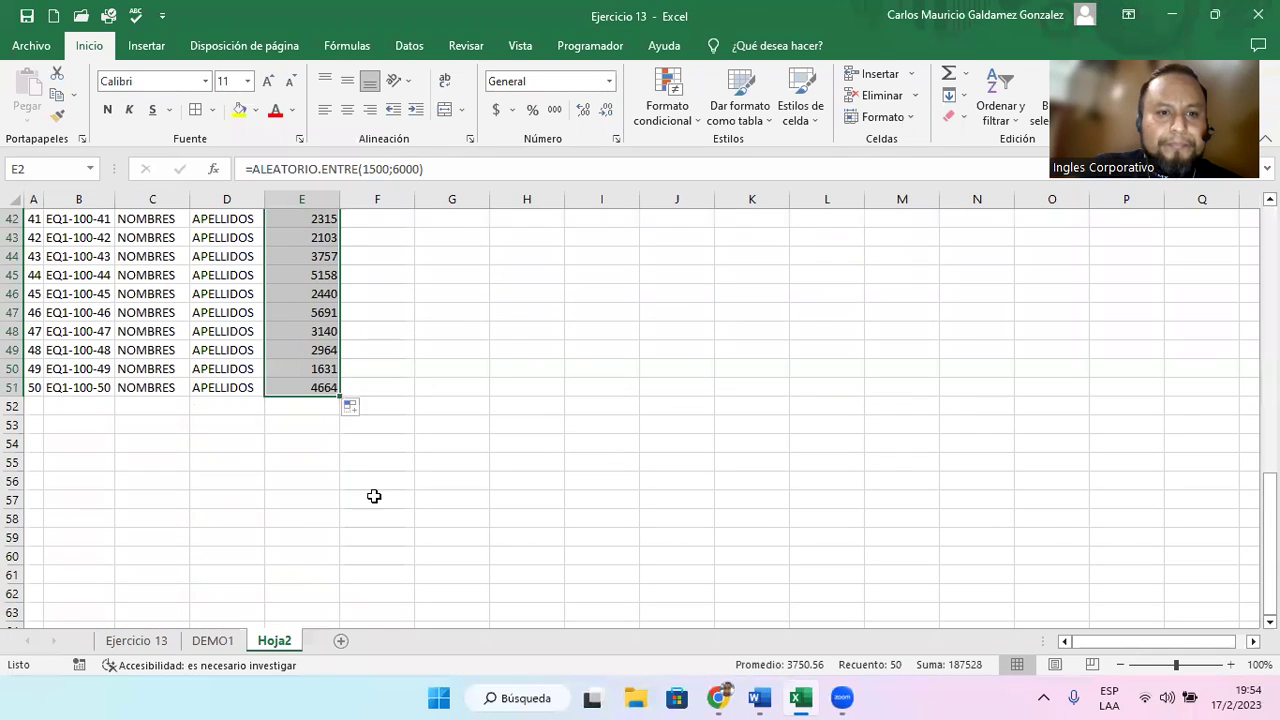
drag(340, 396, 1145, 418)
scroll(1118, 460, up, 1)
scroll(1118, 460, up, 13)
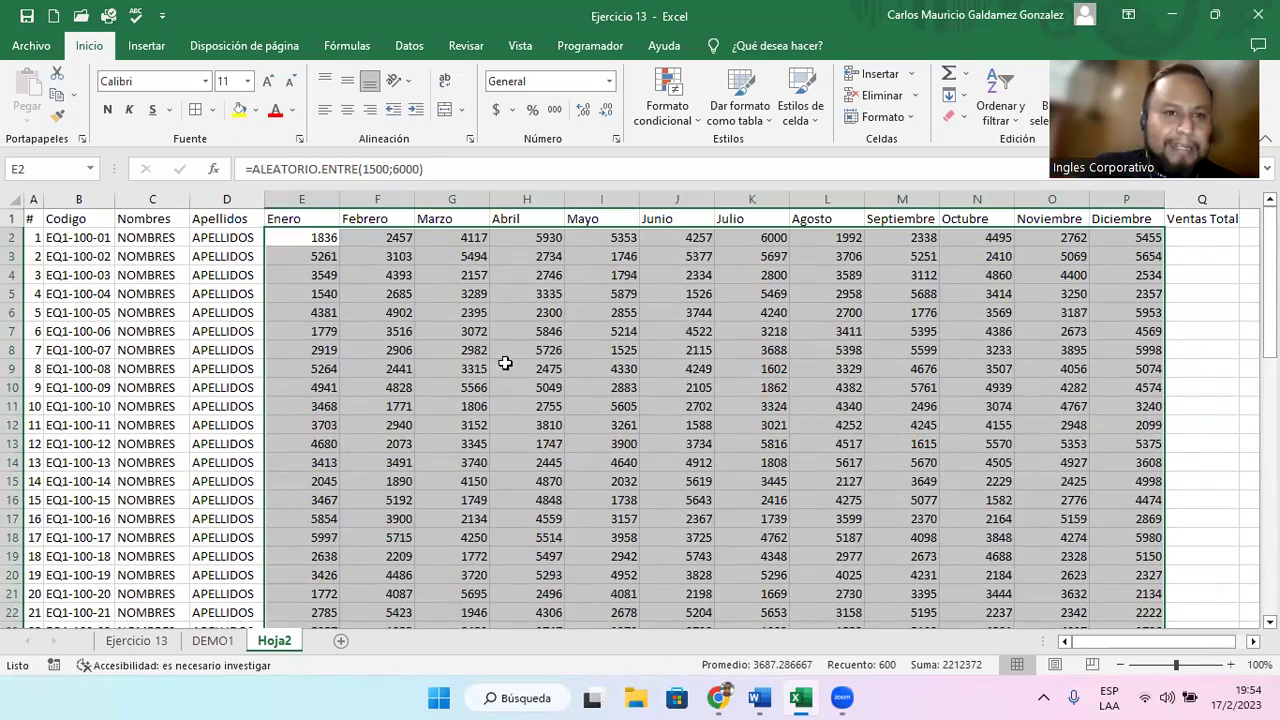
- Adjust the width of the Enero column around its values and inspect the formula in cell F4
double_click(339, 199)
click(373, 295)
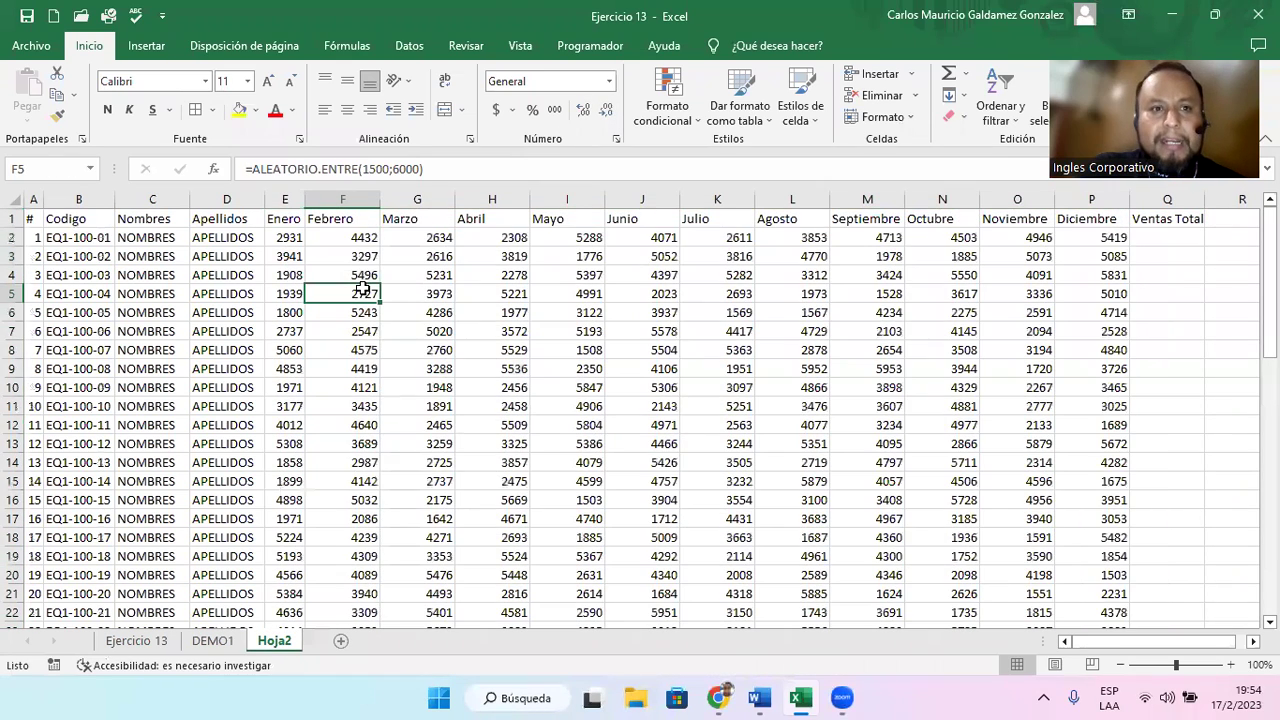
double_click(341, 275)
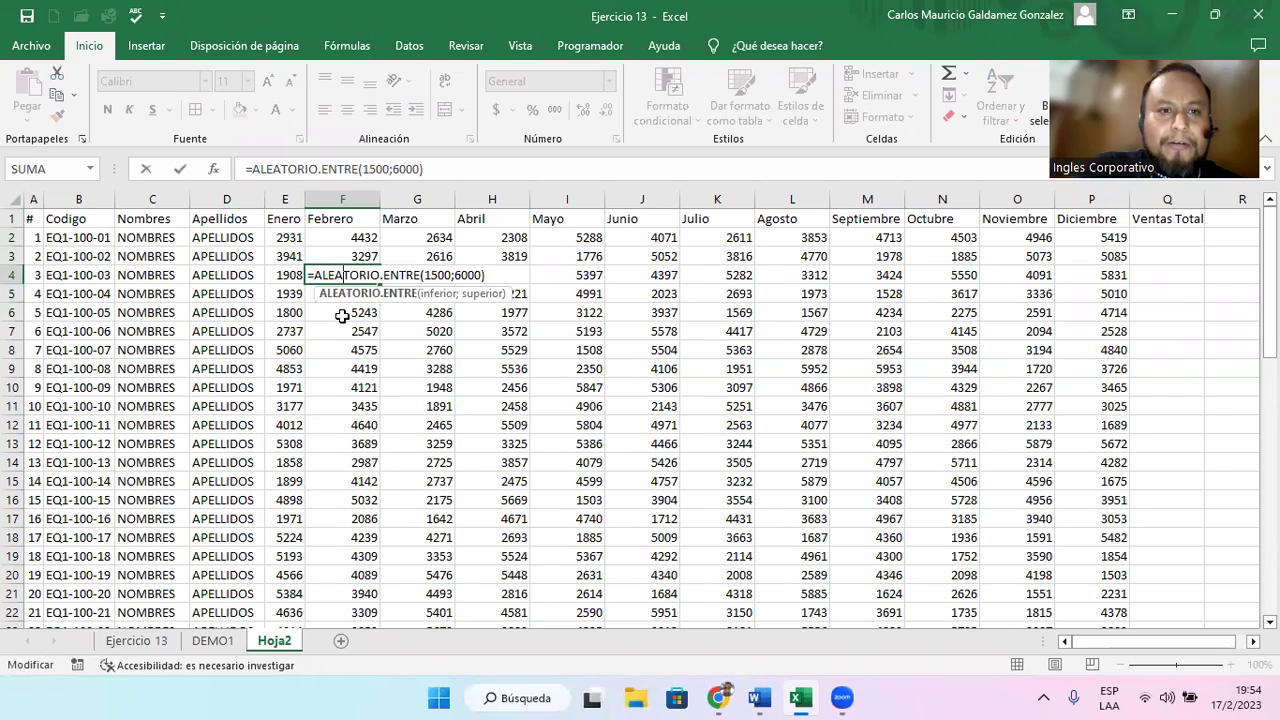
key(Escape)
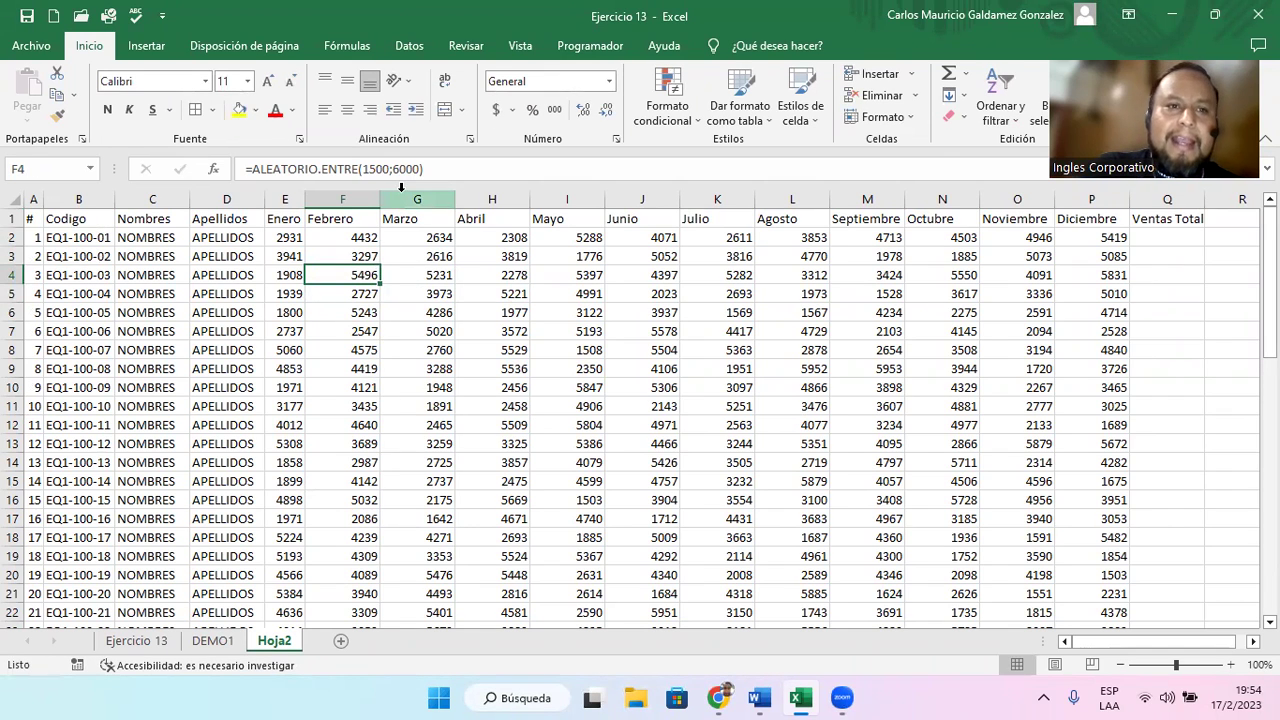
drag(304, 199, 320, 199)
click(299, 236)
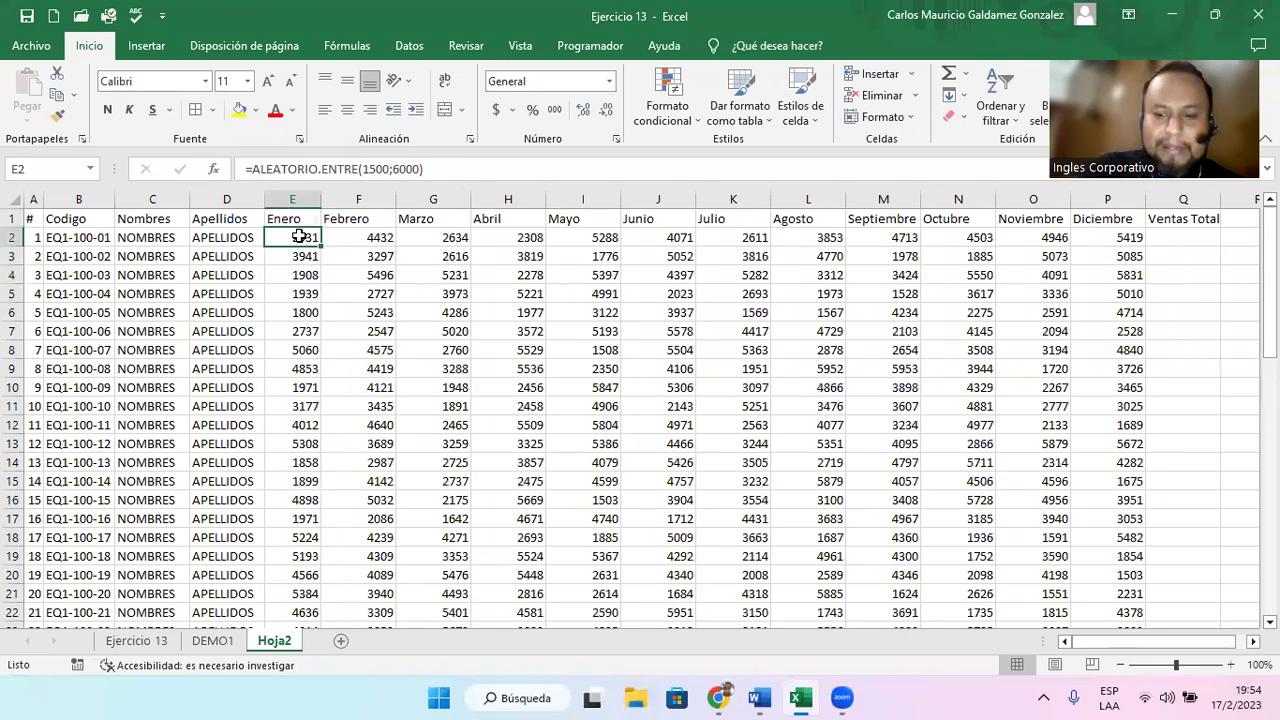
key(ctrl+shift+Down)
key(shift+Right)
key(shift+Right)
key(shift+Right)
key(shift+Right)
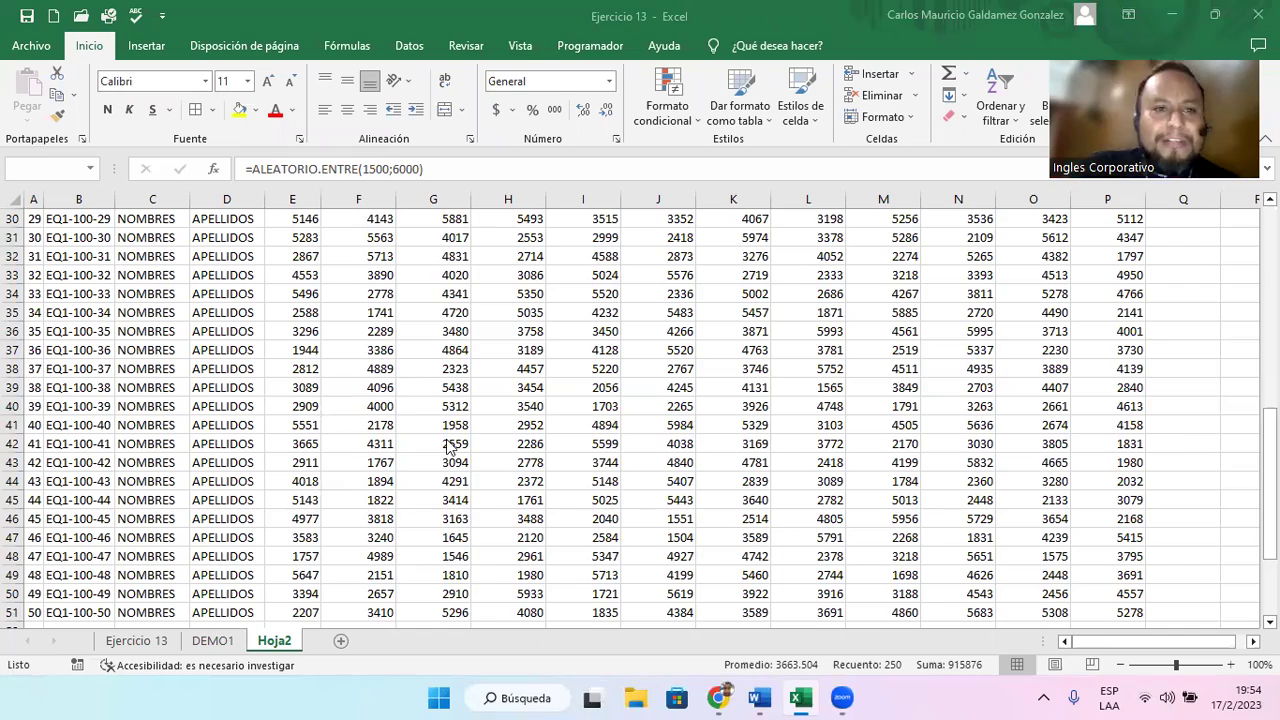
key(ctrl+z)
key(ctrl+z)
key(ctrl+z)
key(ctrl+z)
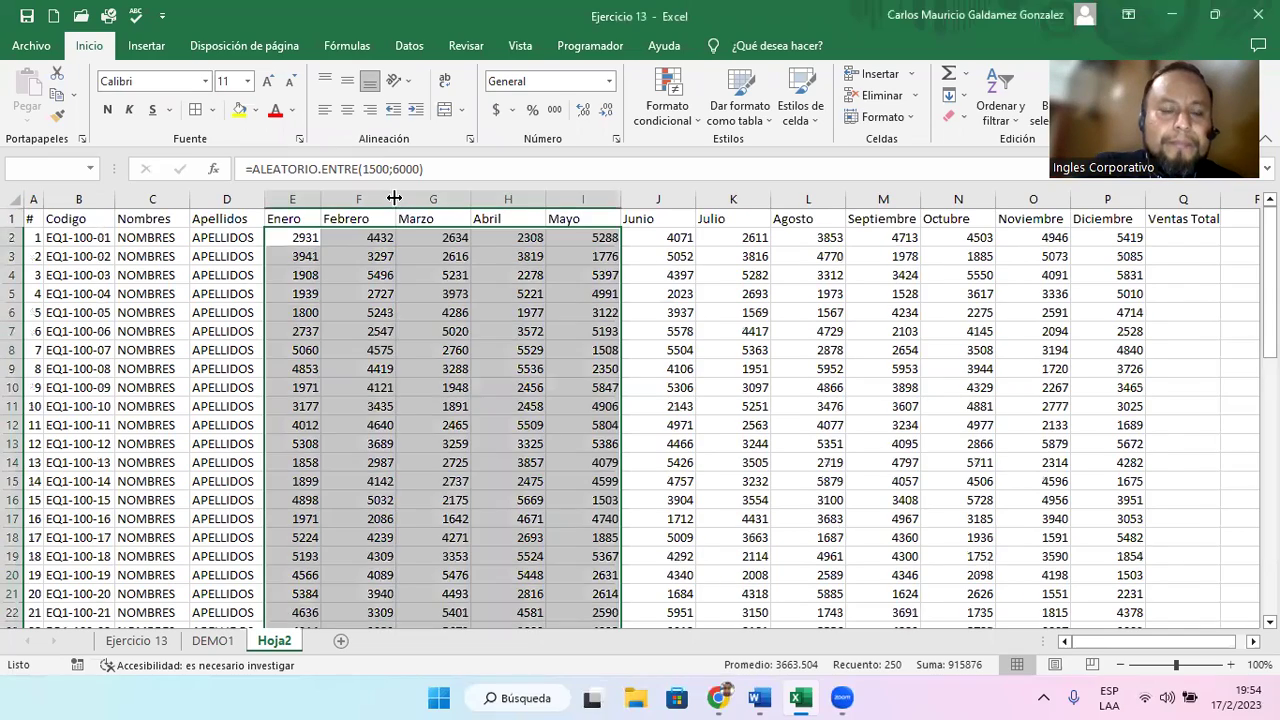
- Apply the Contabilidad number format to all monthly sales values in E2:P51
key(ctrl+shift+Down)
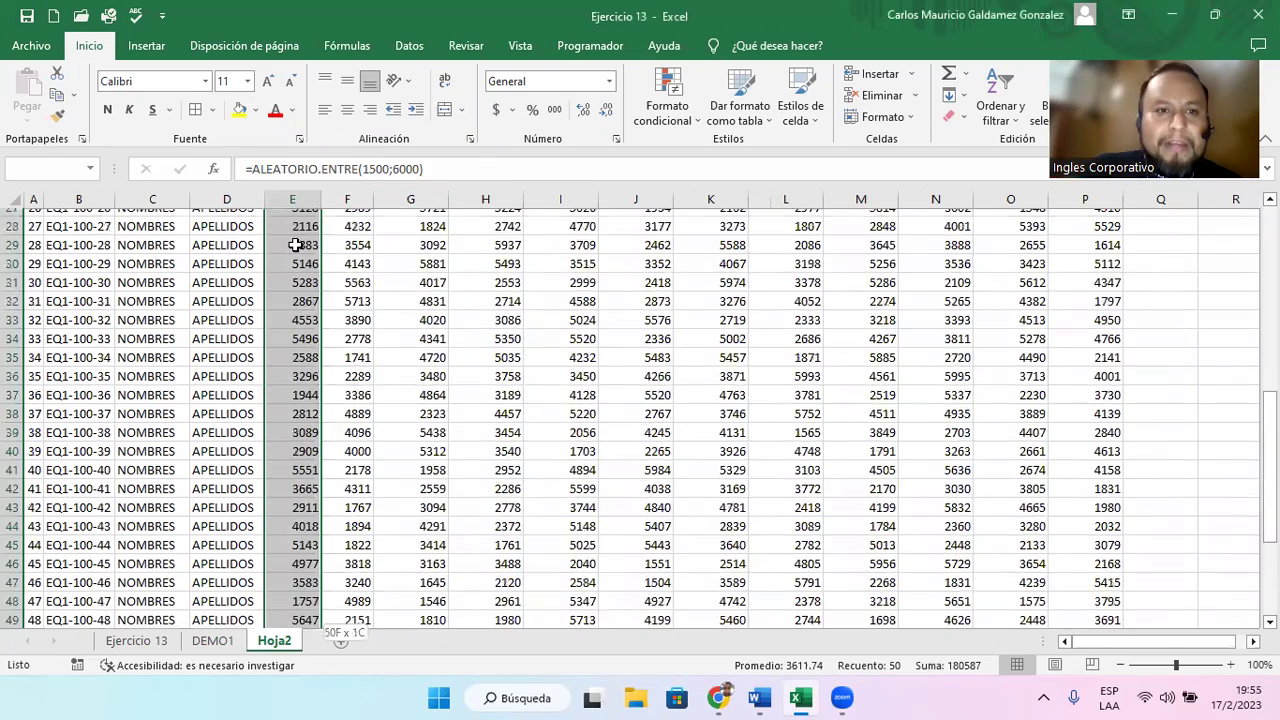
key(ctrl+shift+Right)
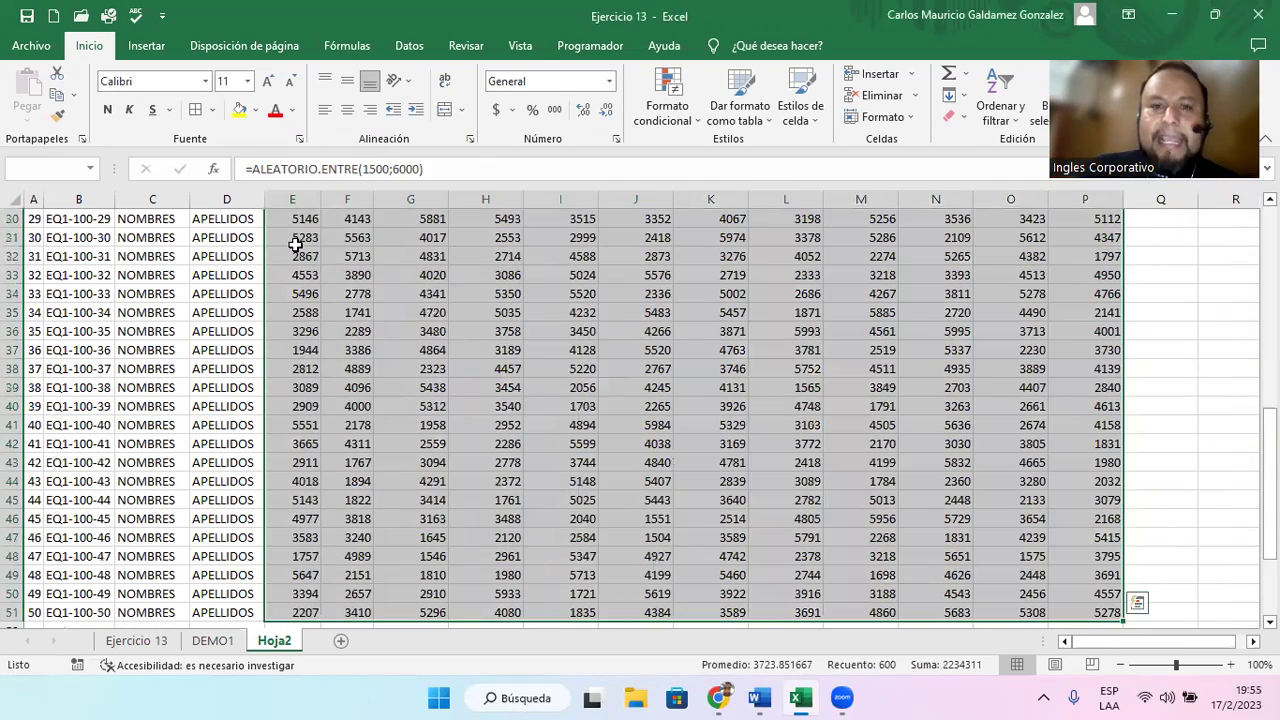
click(609, 82)
click(567, 237)
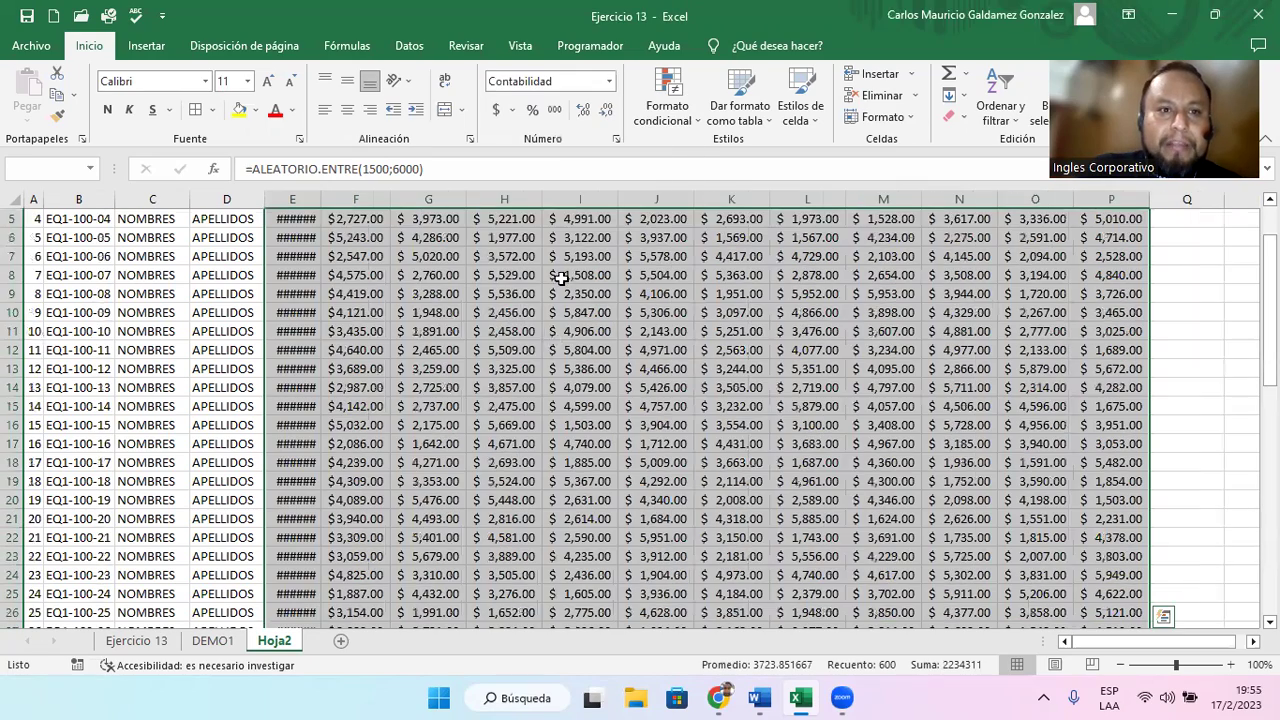
- Autofit the Enero column and give all month columns from Enero to Diciembre one uniform column width
double_click(318, 199)
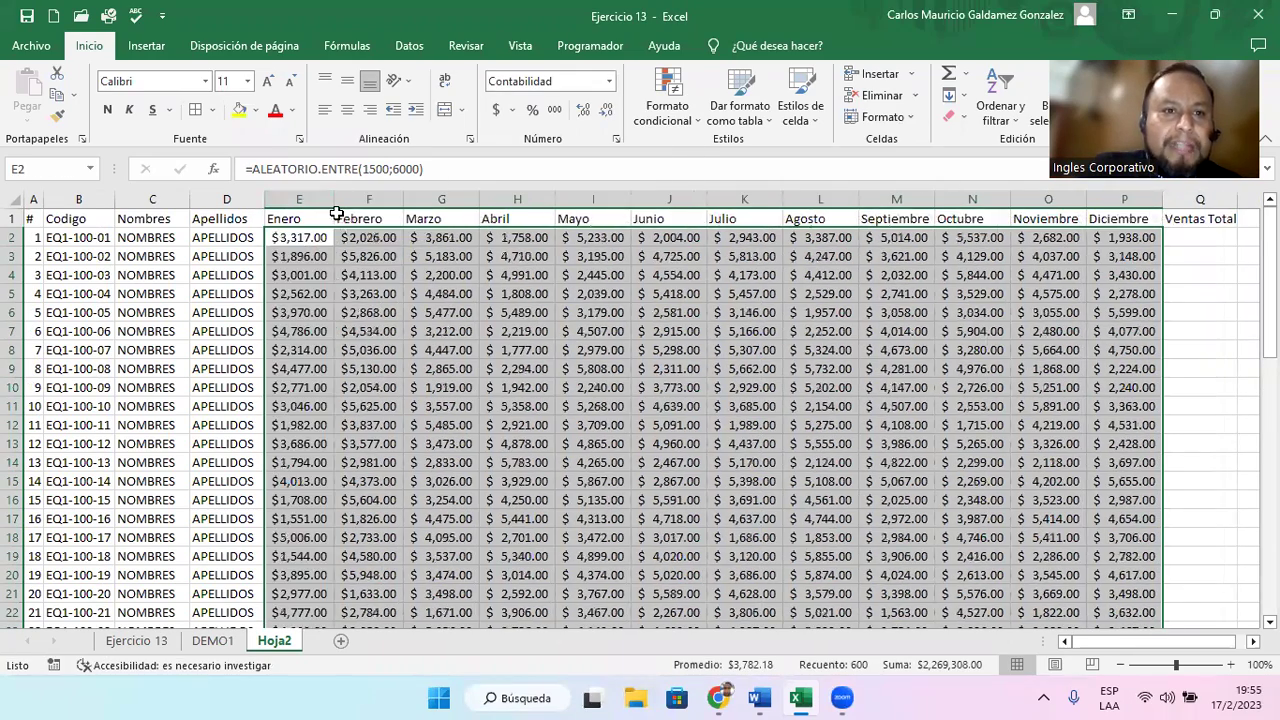
drag(334, 200, 1124, 210)
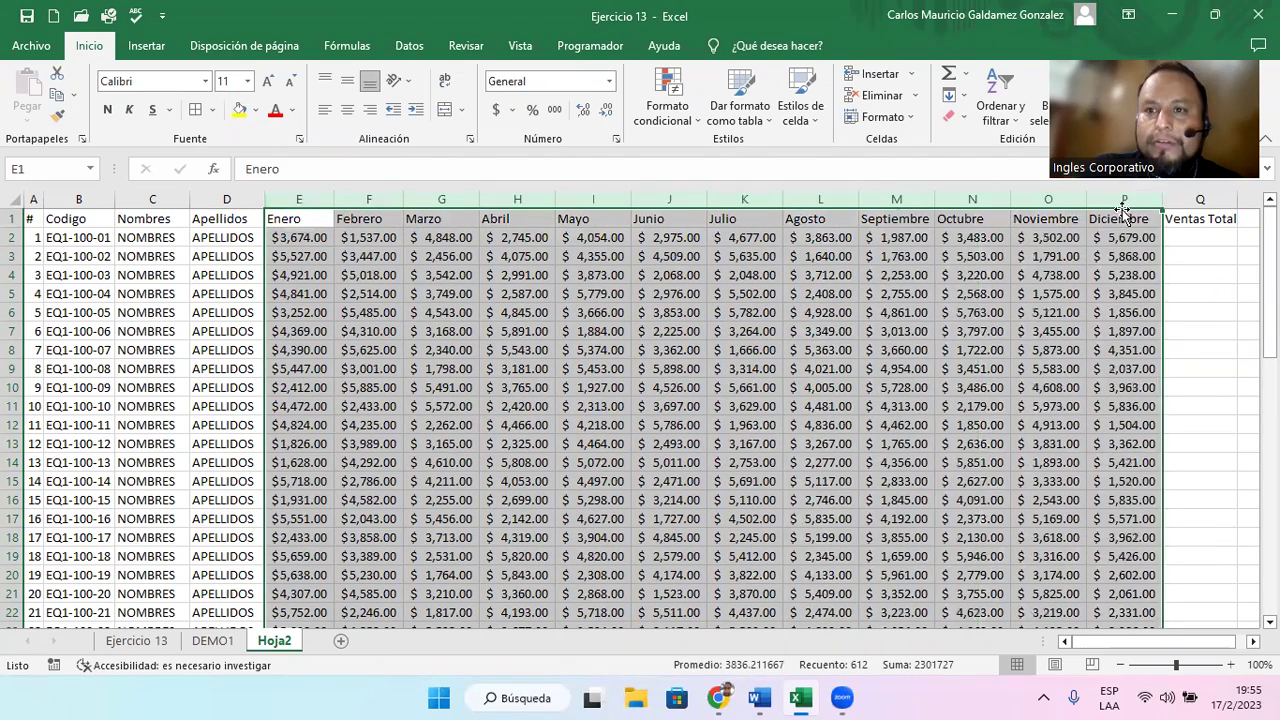
right_click(1124, 210)
click(1016, 465)
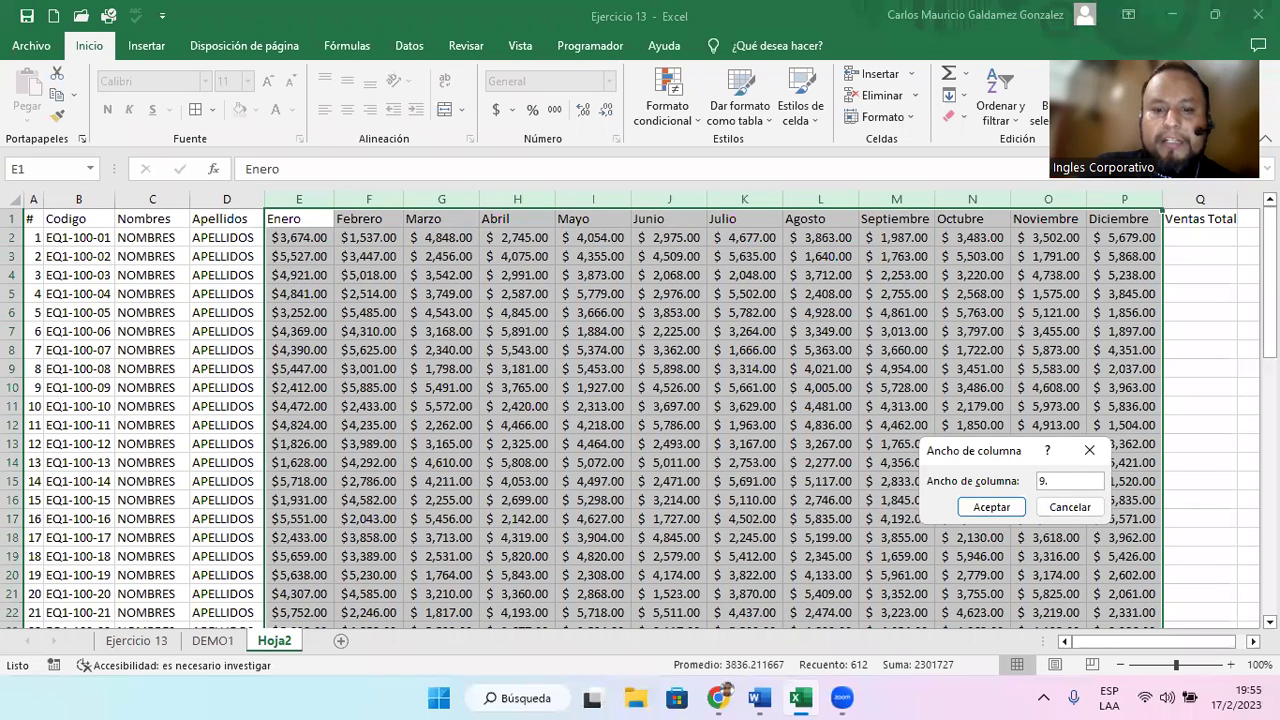
click(991, 507)
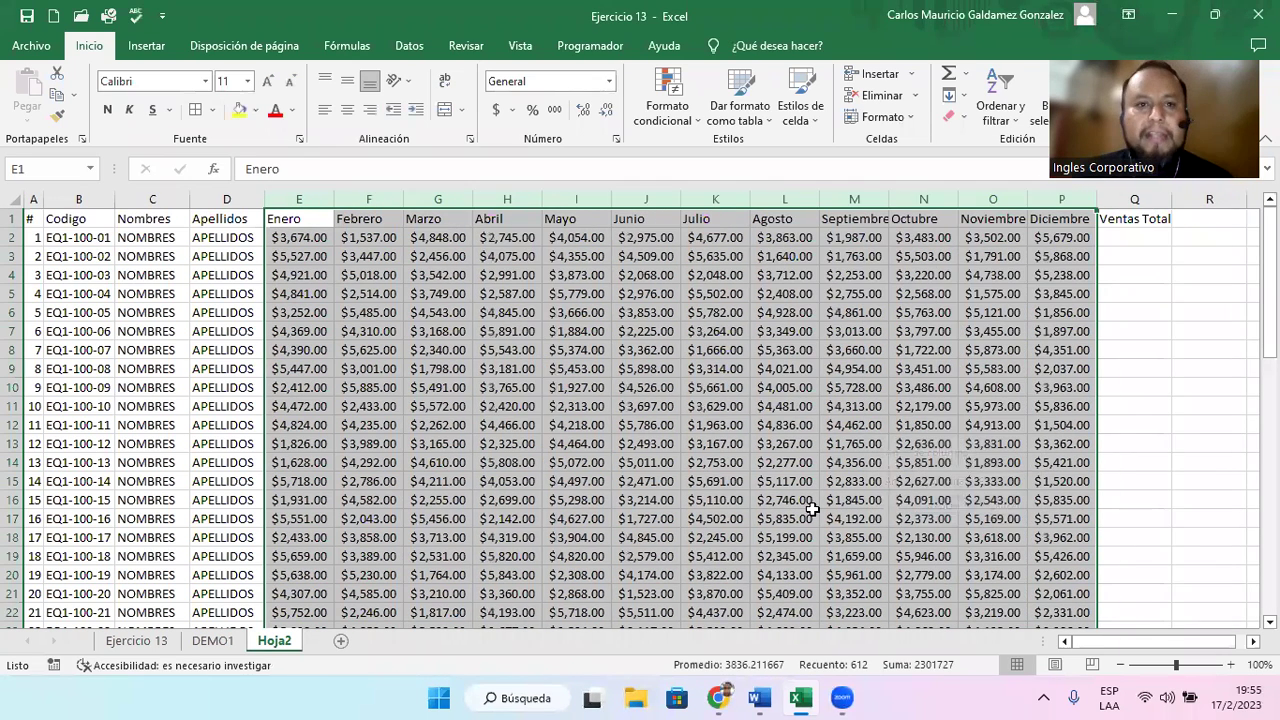
click(651, 514)
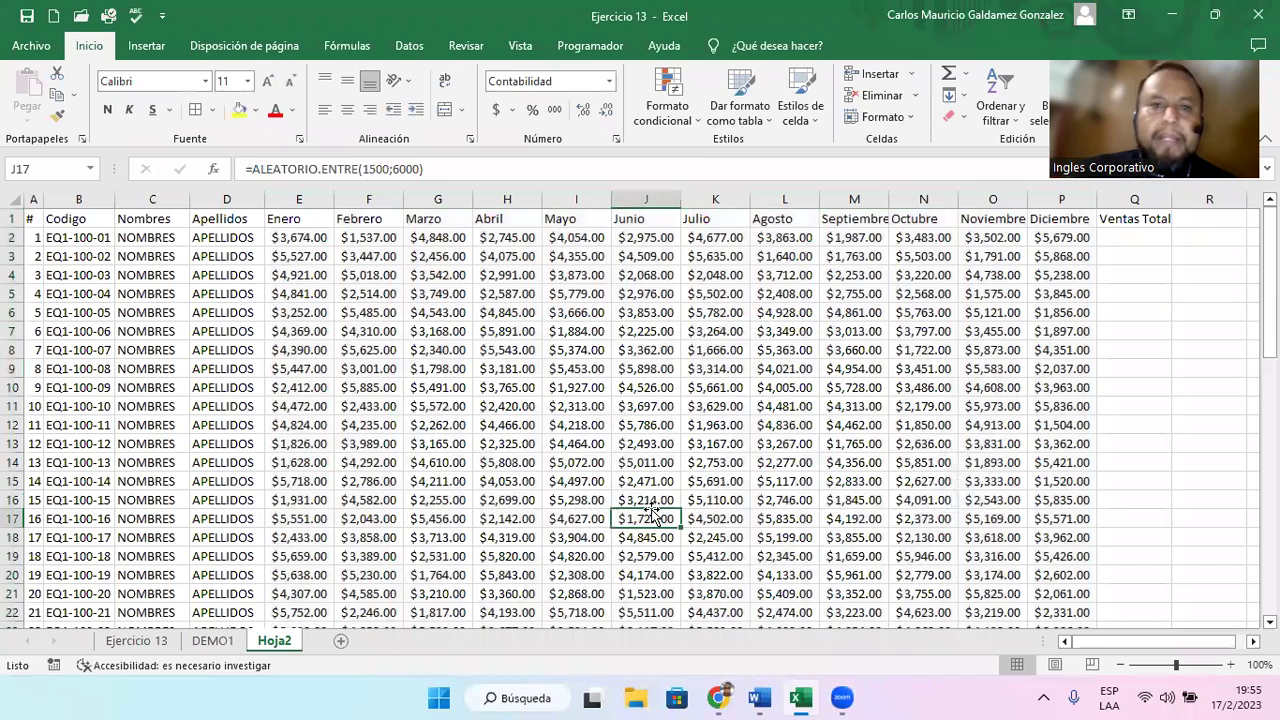
click(35, 222)
key(shift+Right)
key(shift+Right)
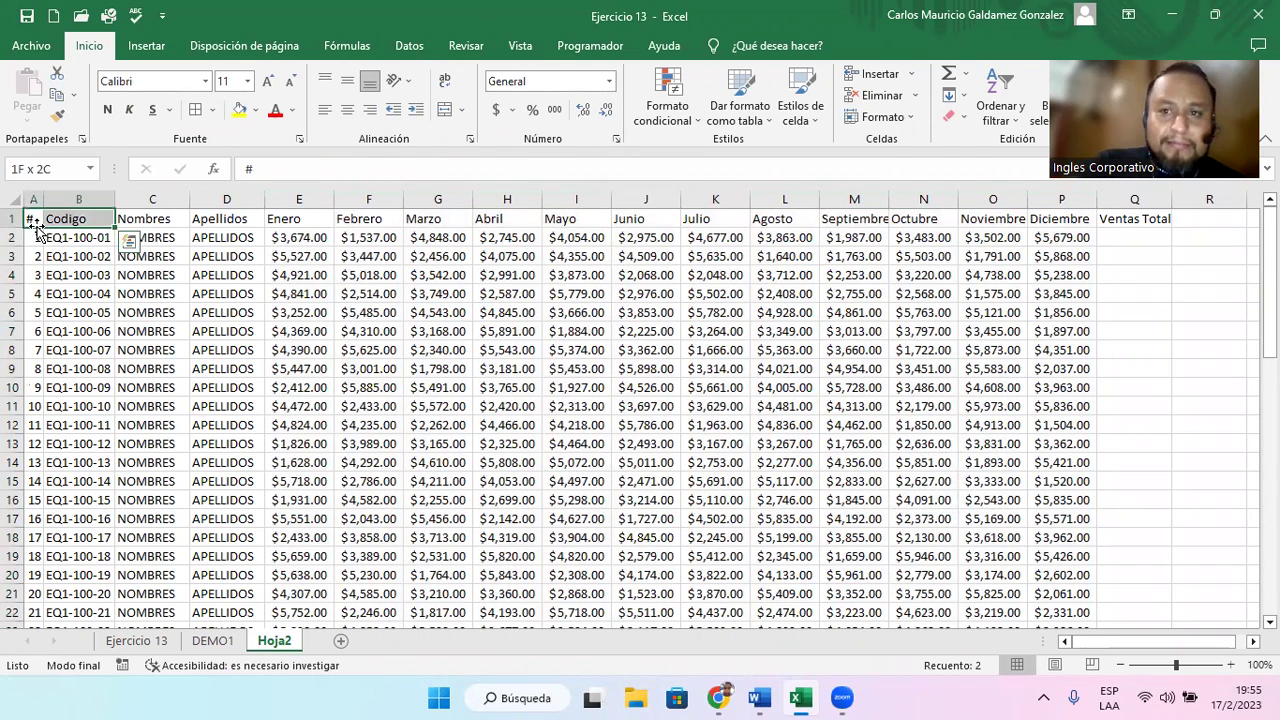
key(ctrl+shift+Right)
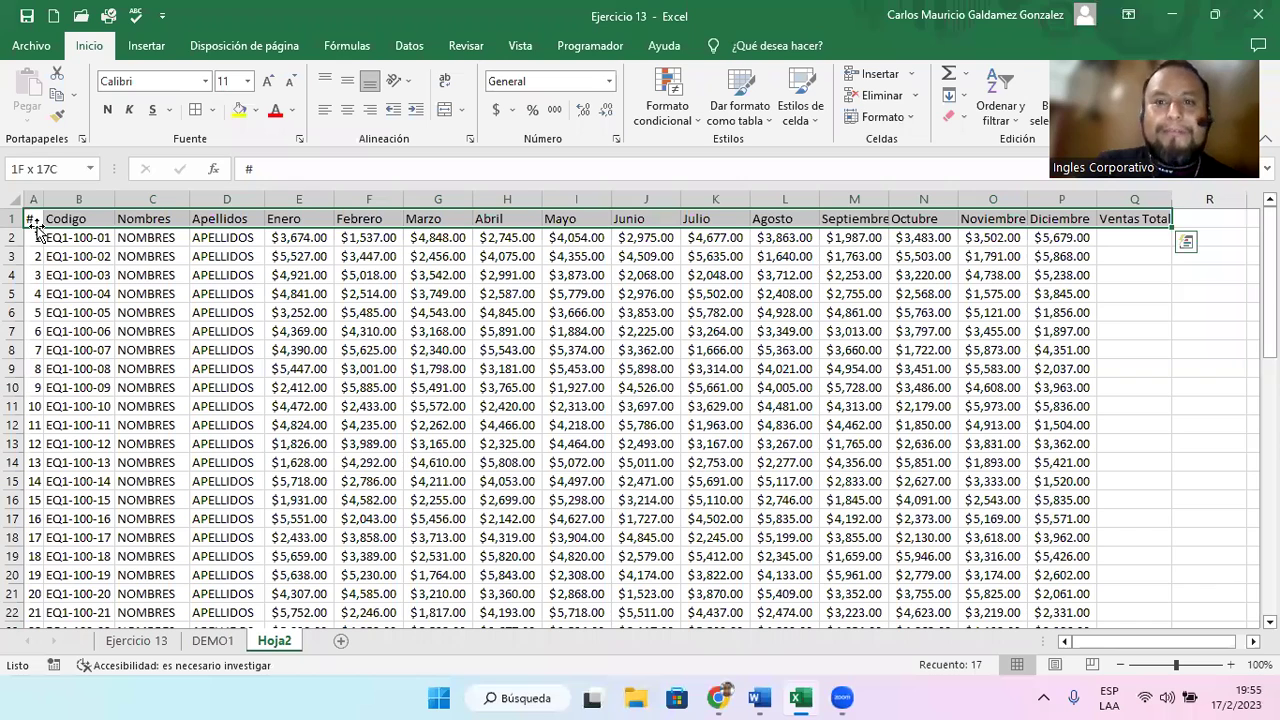
- Enter the formula =SUBTOTALES(9;E2:P2) in cell Q2 to sum the first row's sales from Enero to Diciembre
click(1114, 239)
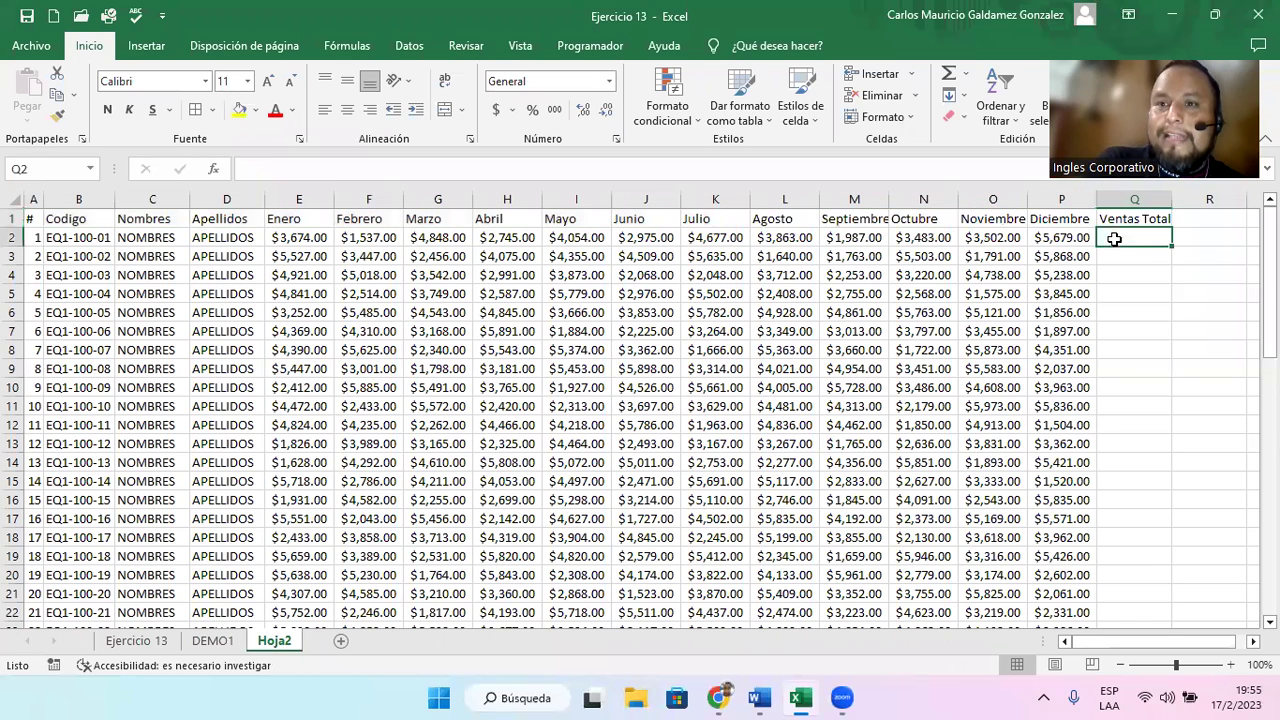
text(=)
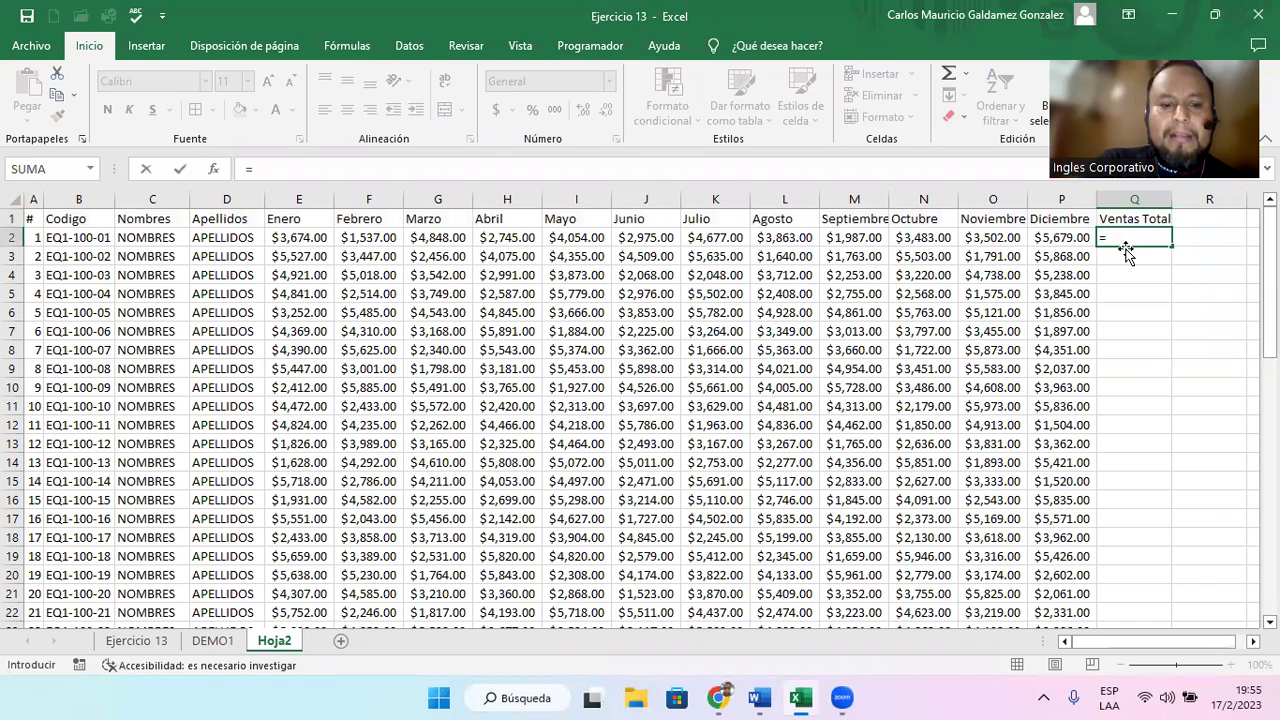
text(sub)
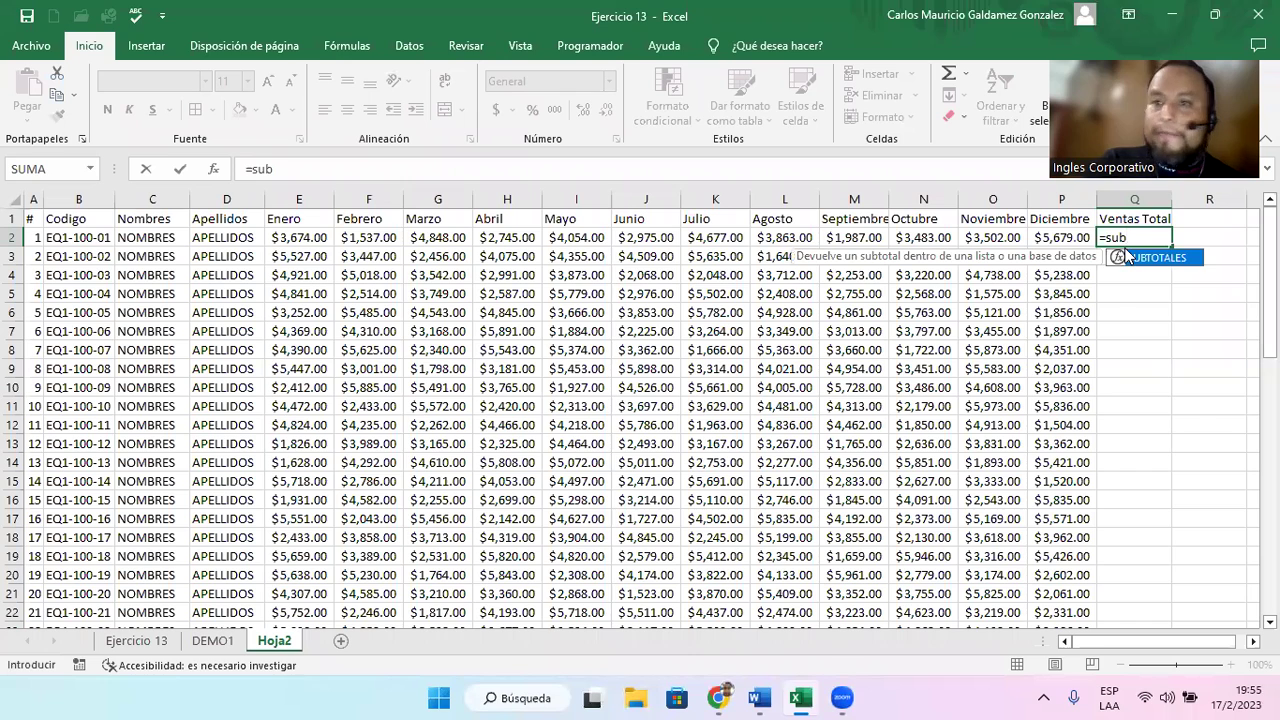
key(Tab)
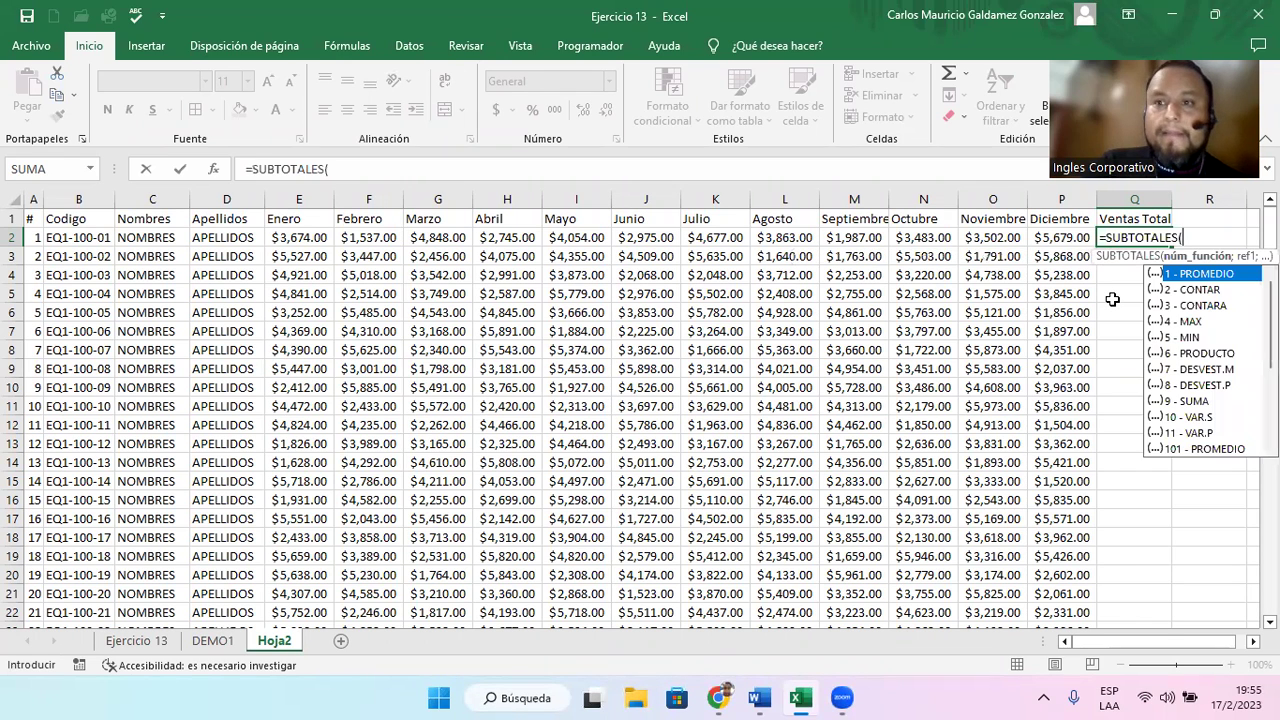
key(Down)
key(Down)
key(Down)
key(Down)
key(Down)
key(Down)
key(Down)
key(Down)
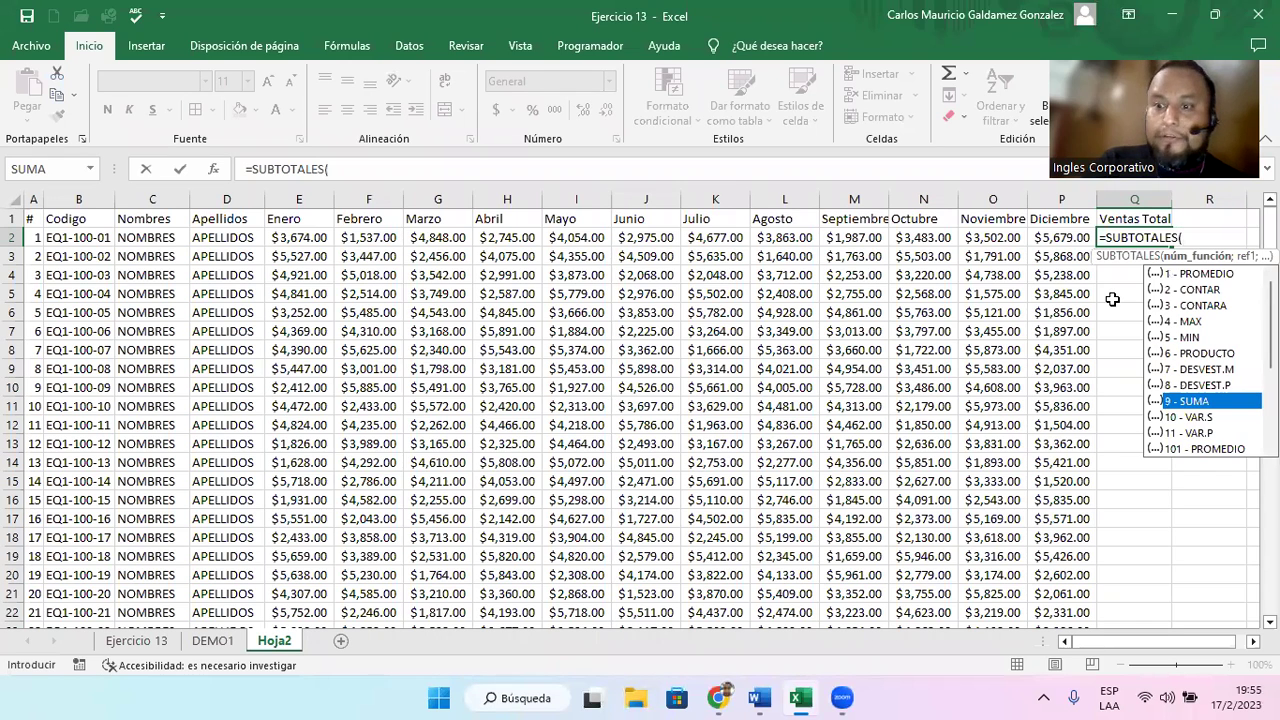
key(Tab)
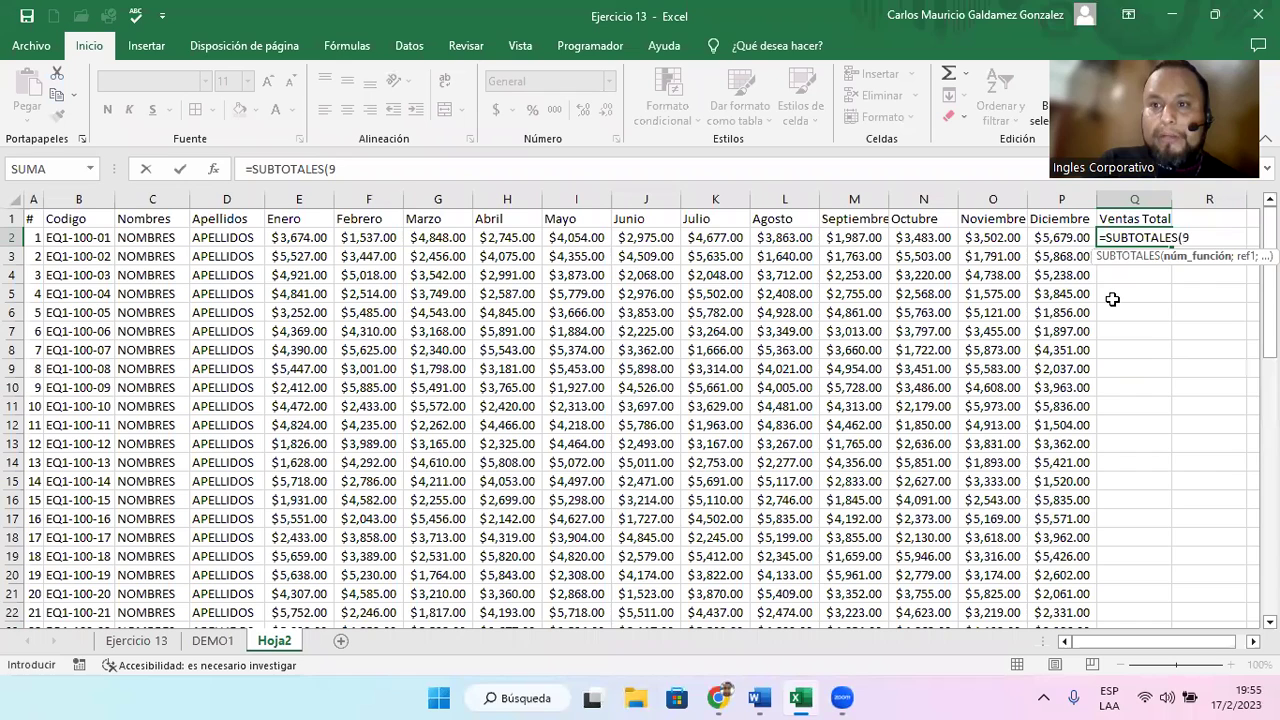
text(;)
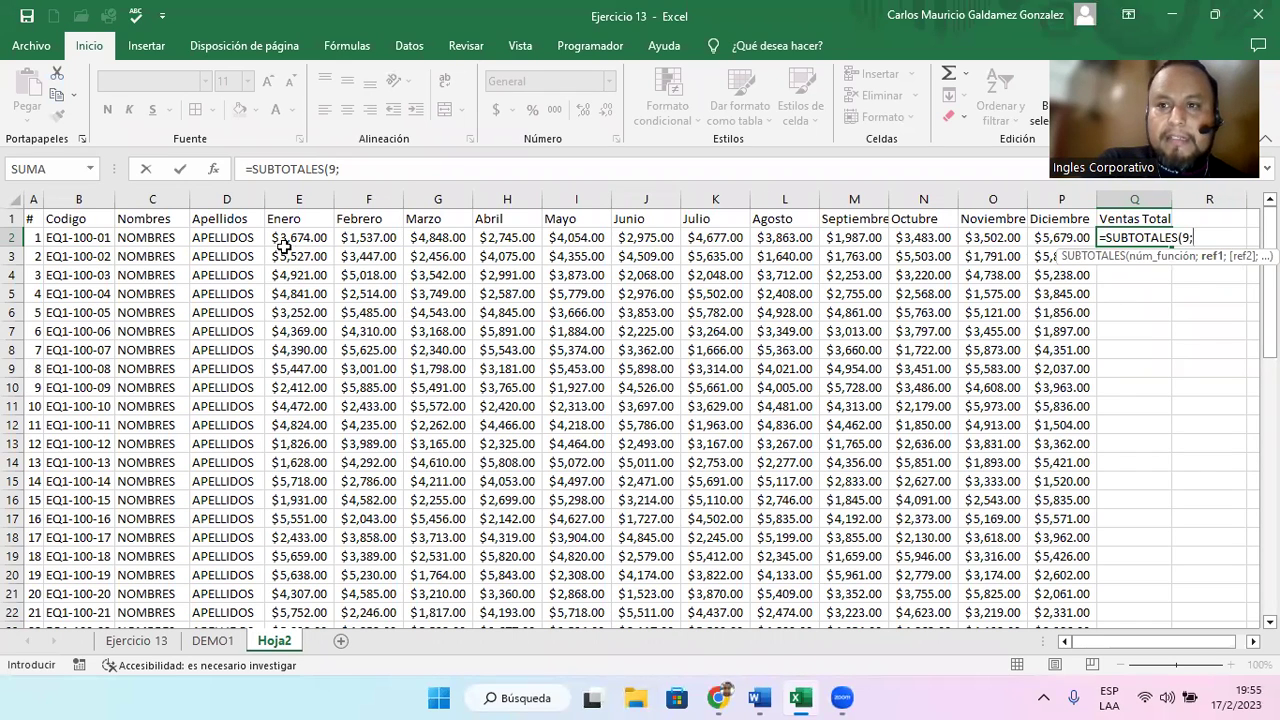
drag(270, 235, 987, 245)
key(shift+Right)
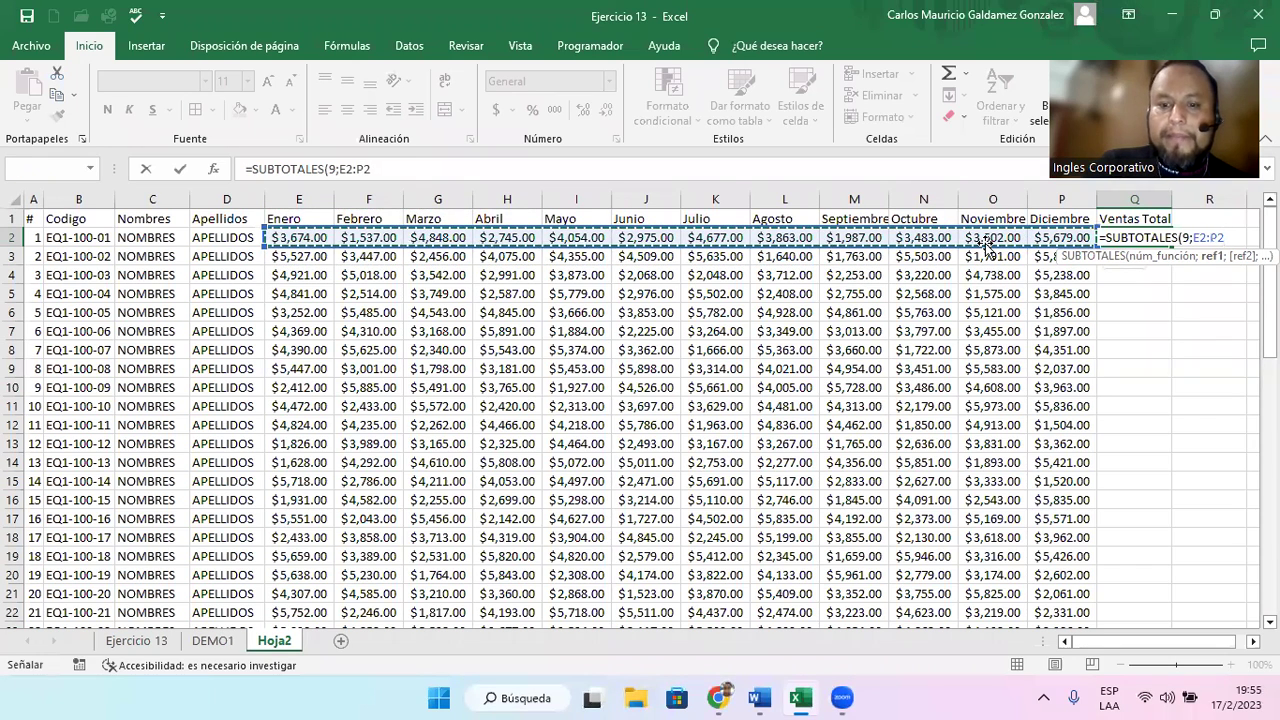
text())
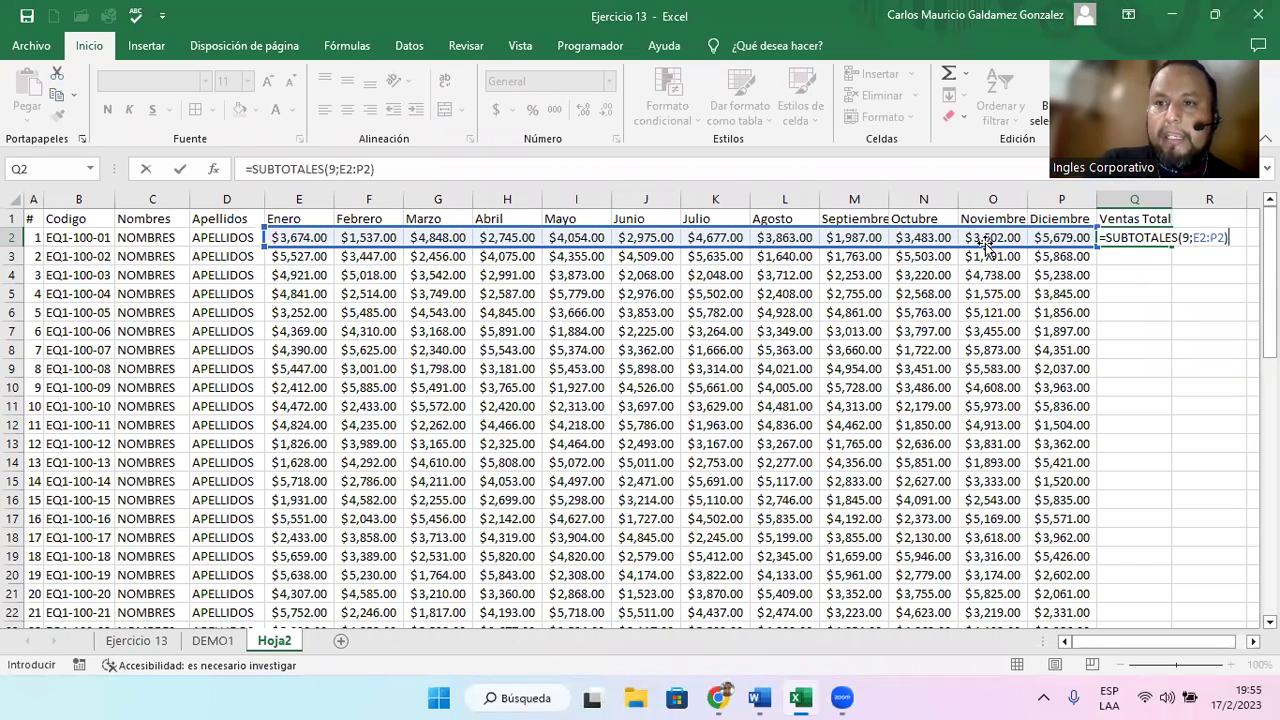
key(ctrl+Return)
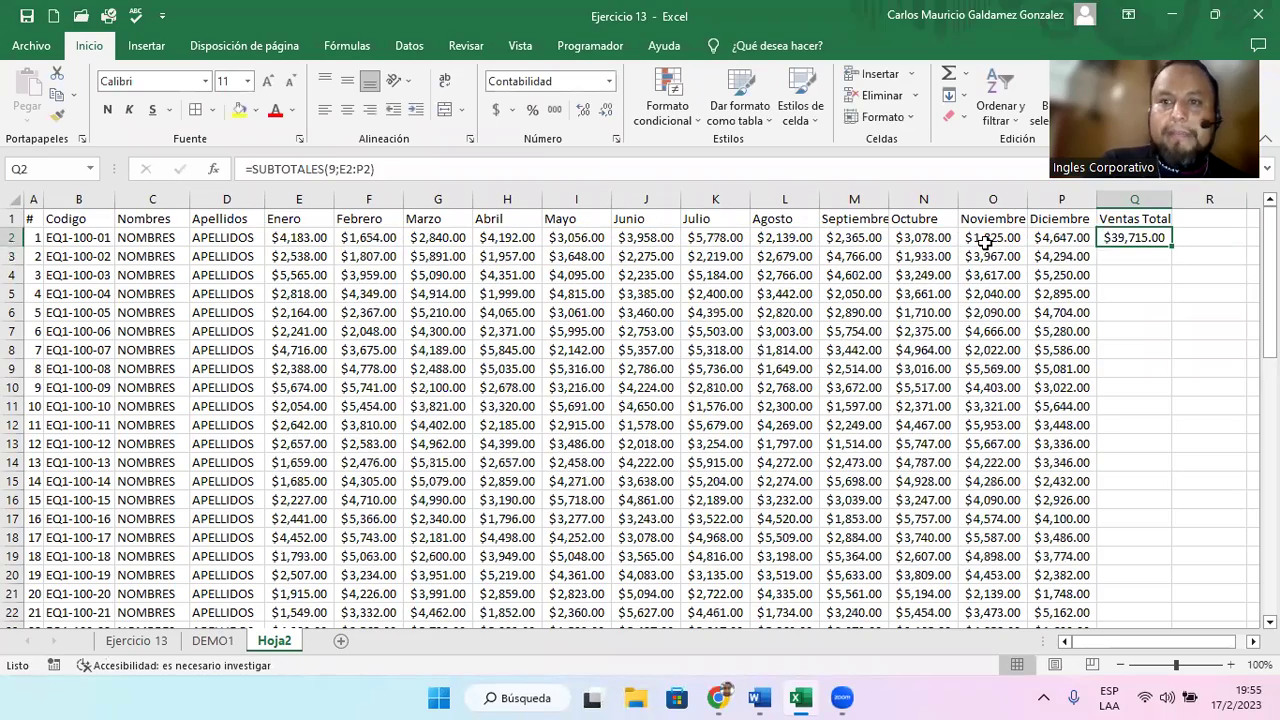
- Copy the Ventas Total formula from Q2 down to row 51 and make the totals bold
double_click(1172, 246)
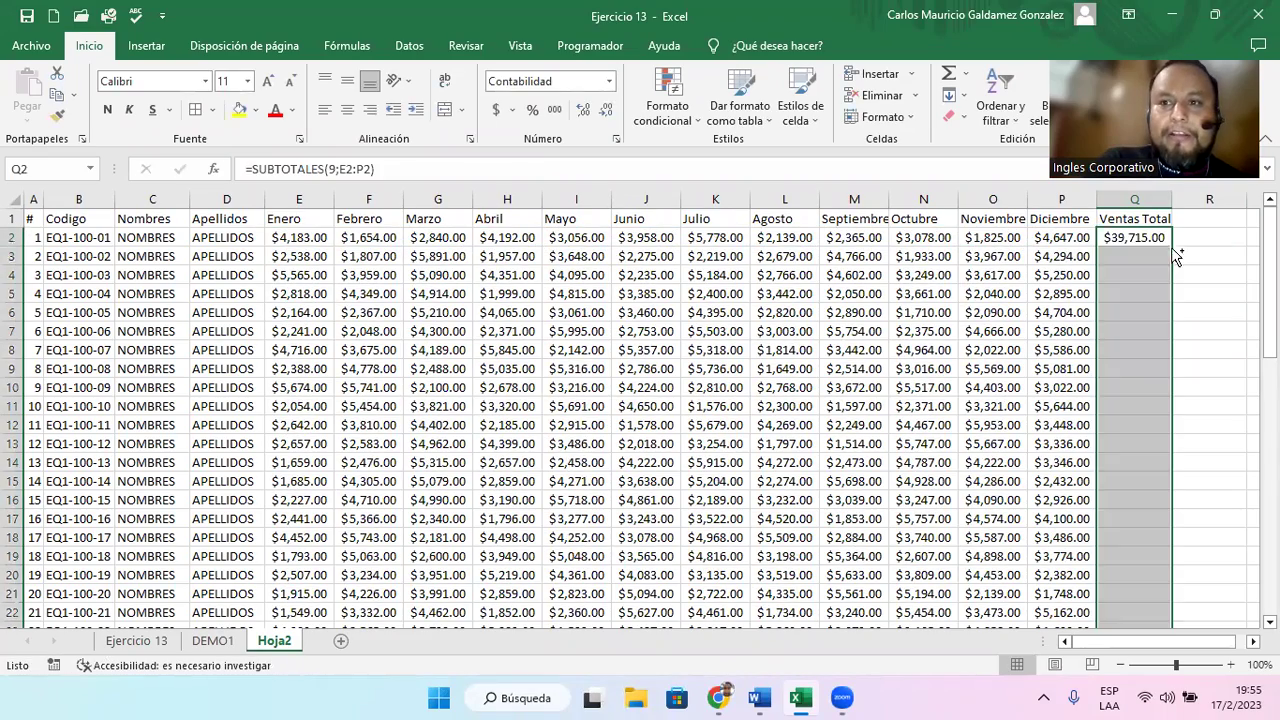
click(108, 109)
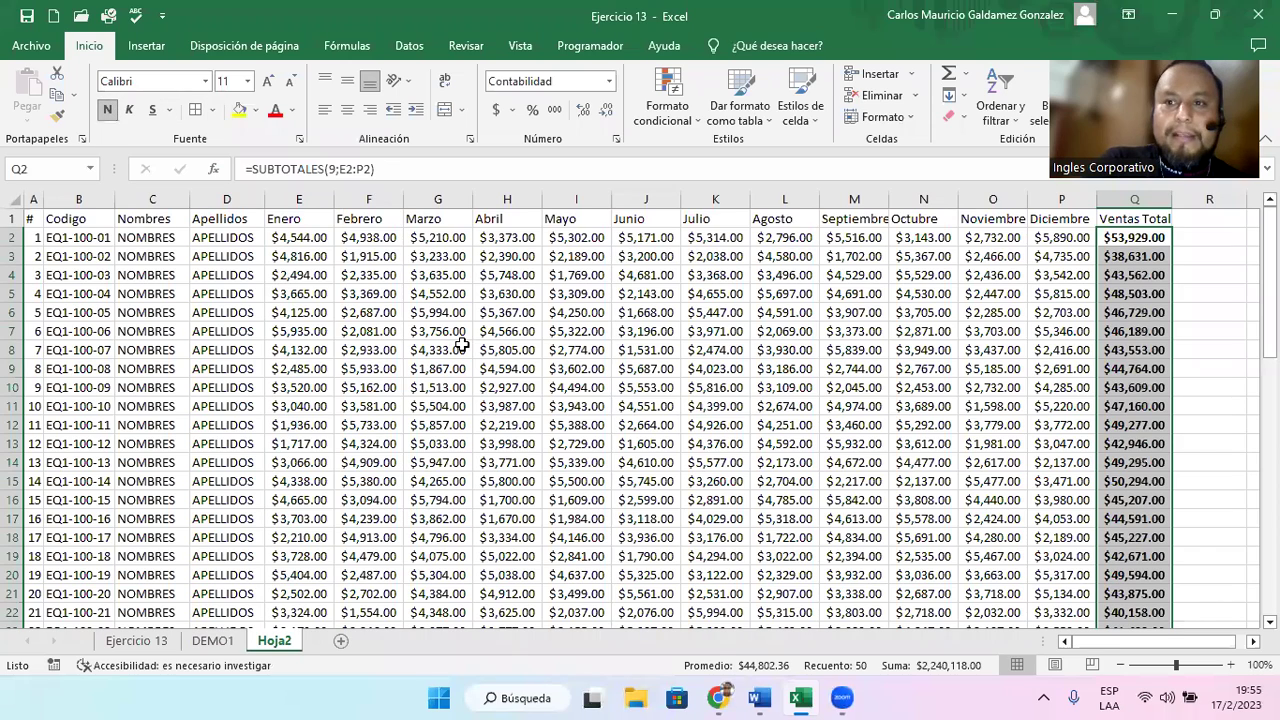
- Convert the range A1:Q51 into an Excel table with headers
click(38, 220)
click(146, 45)
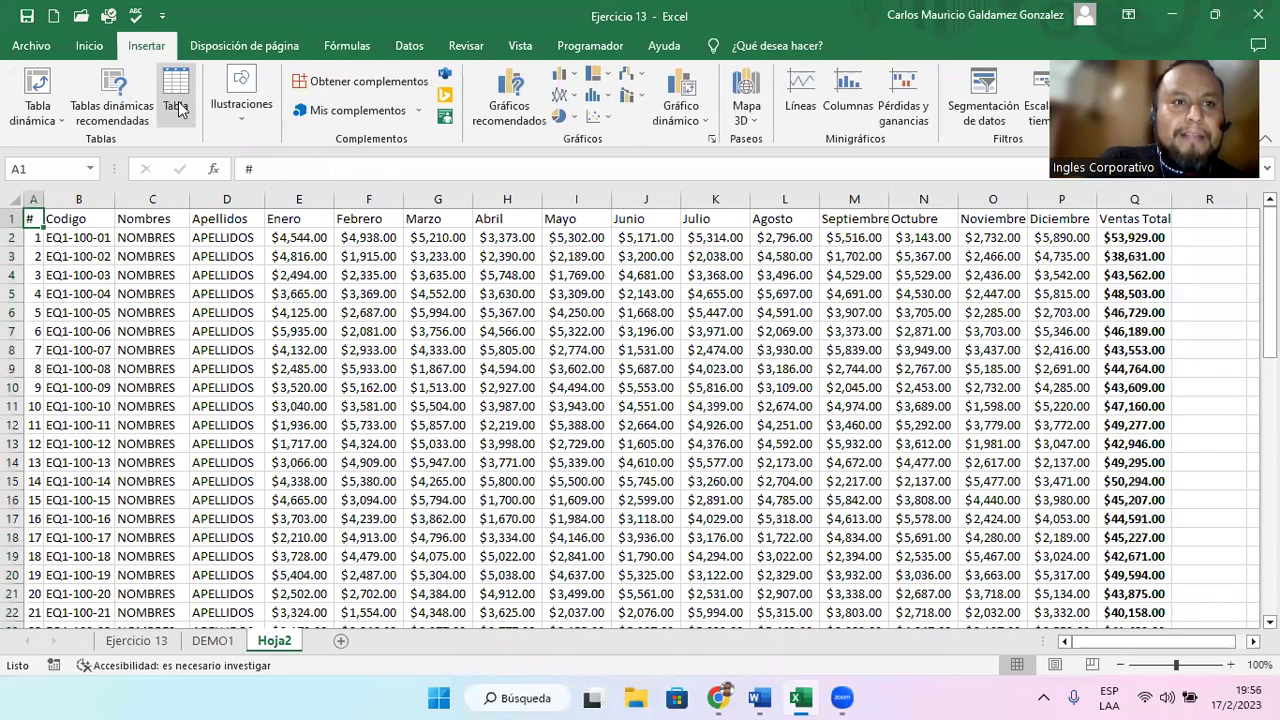
click(176, 95)
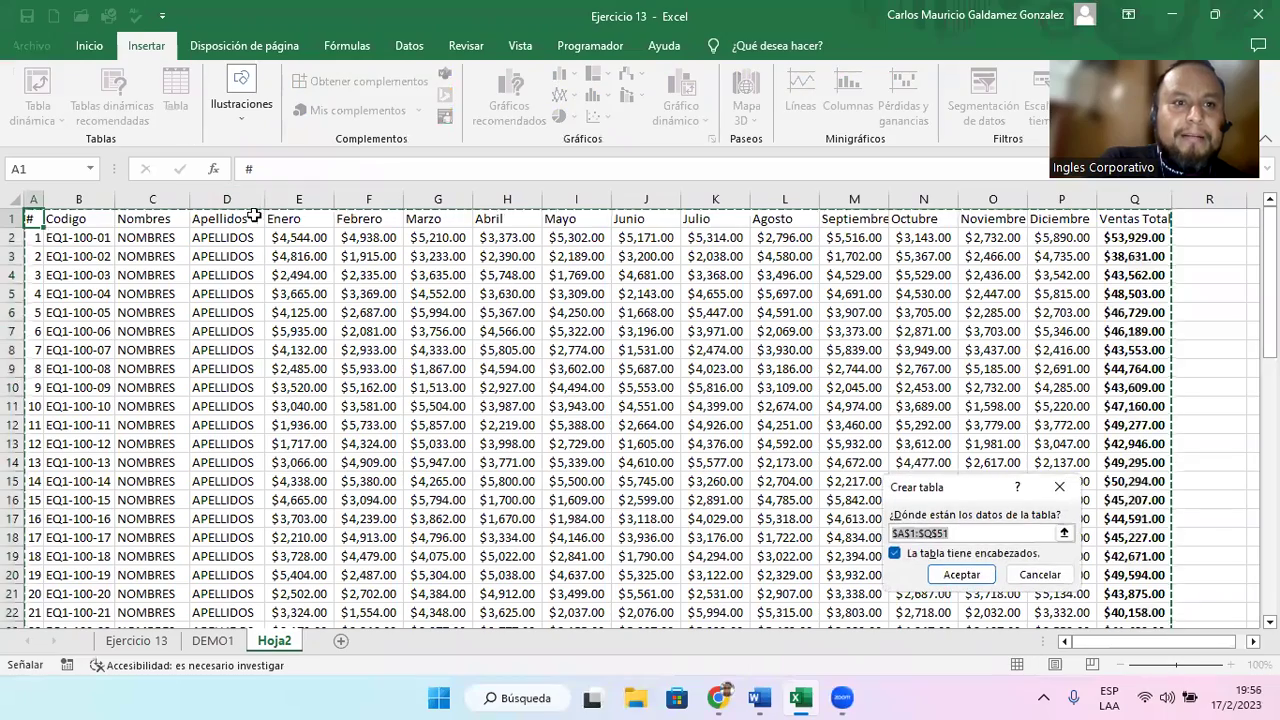
click(960, 574)
scroll(580, 467, down, 1)
scroll(586, 449, down, 6)
scroll(611, 437, down, 3)
scroll(615, 440, up, 9)
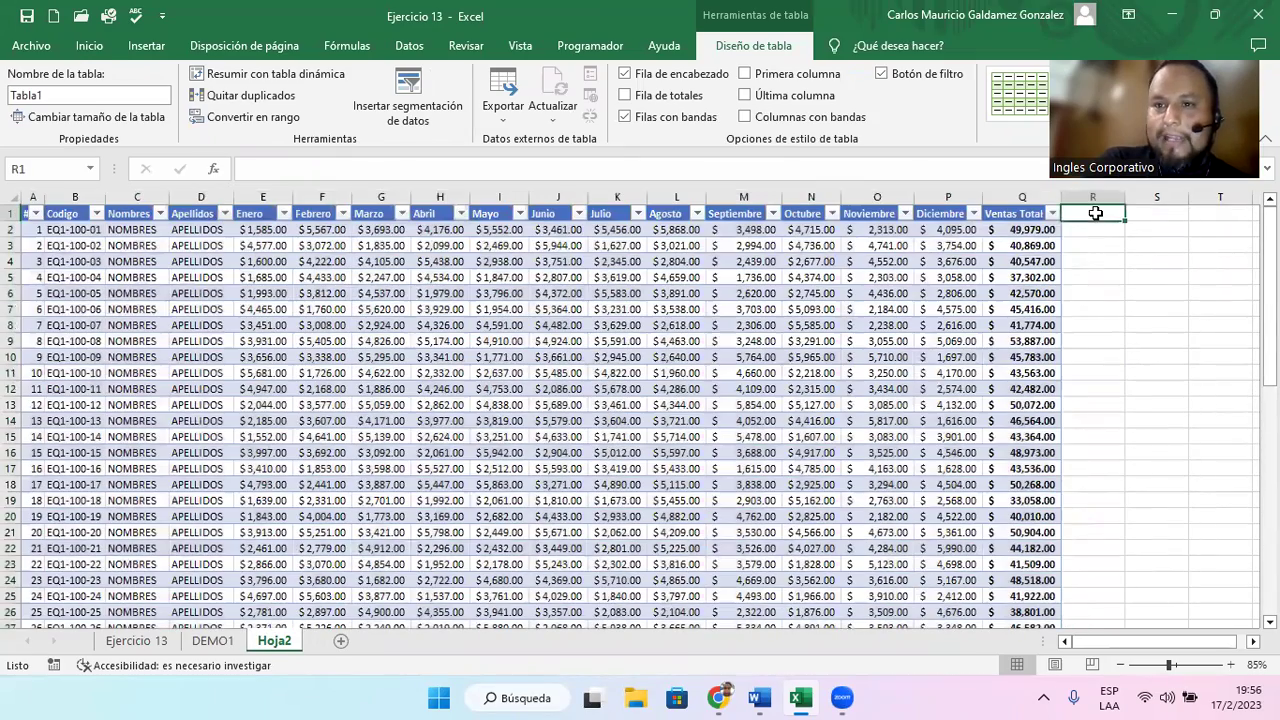
- Add a new table column headed % in cell R1, beside Ventas Total
click(1095, 213)
text(%)
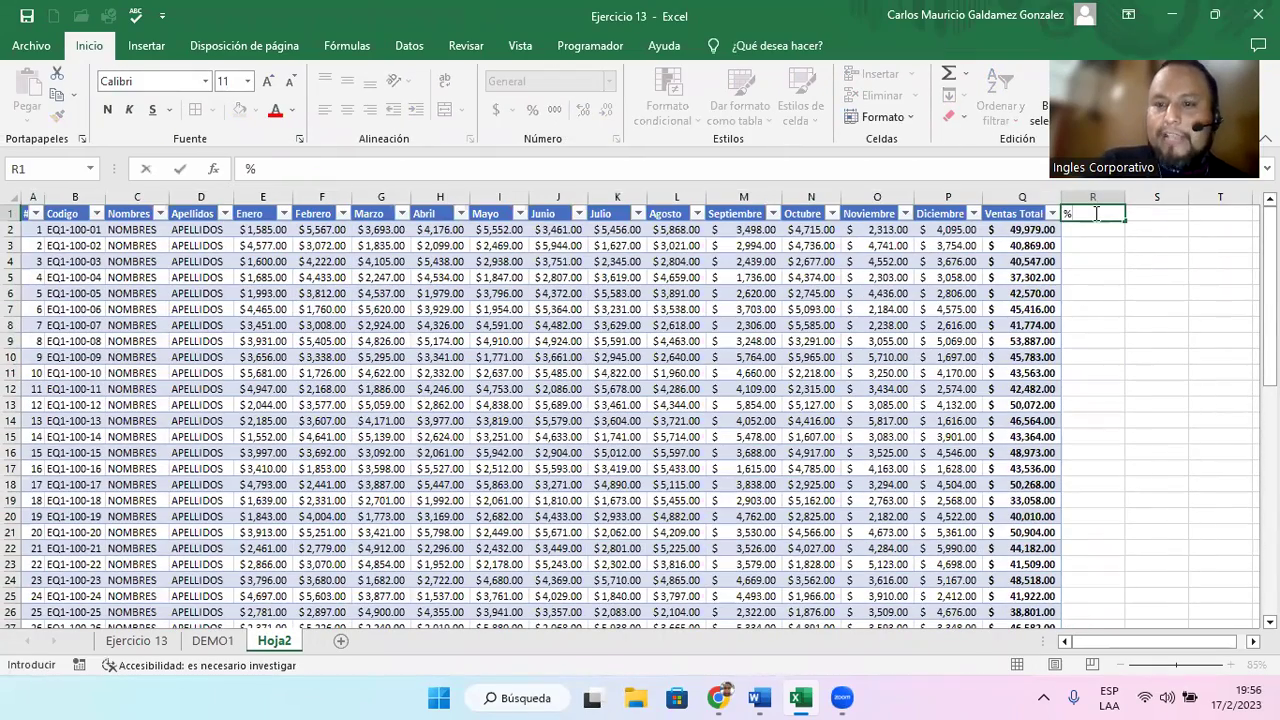
key(Return)
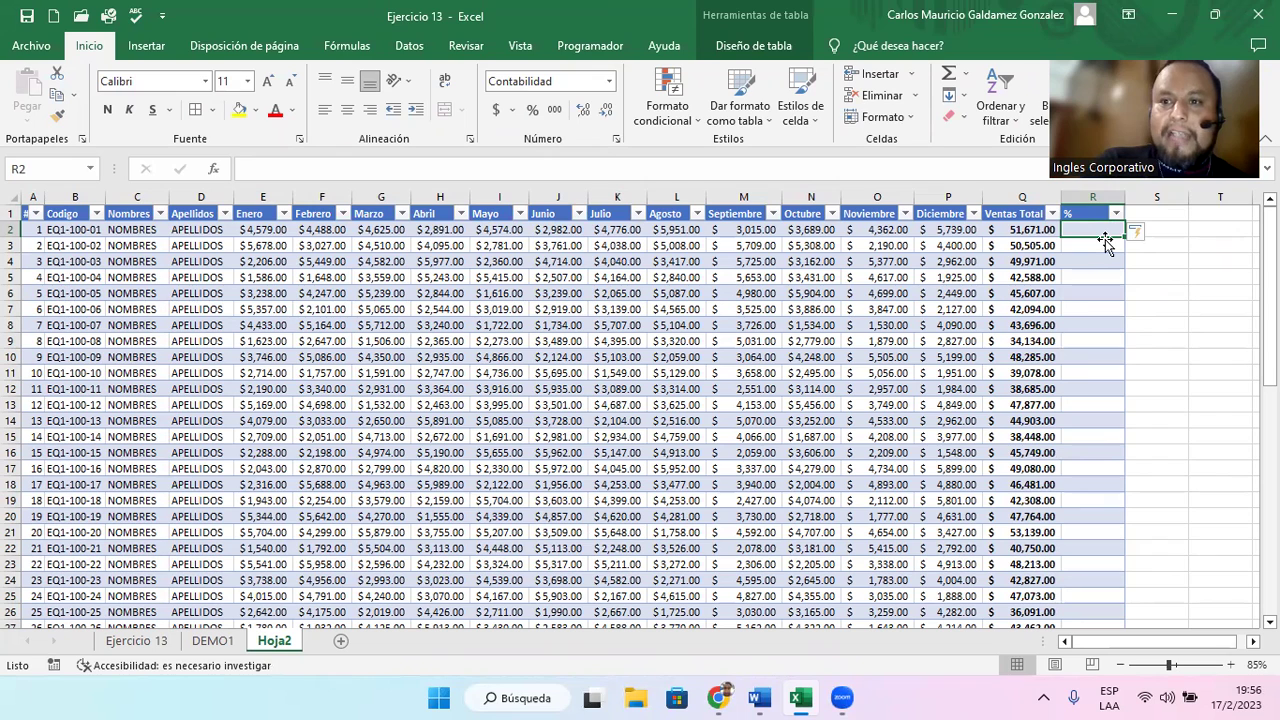
text(=)
key(Left)
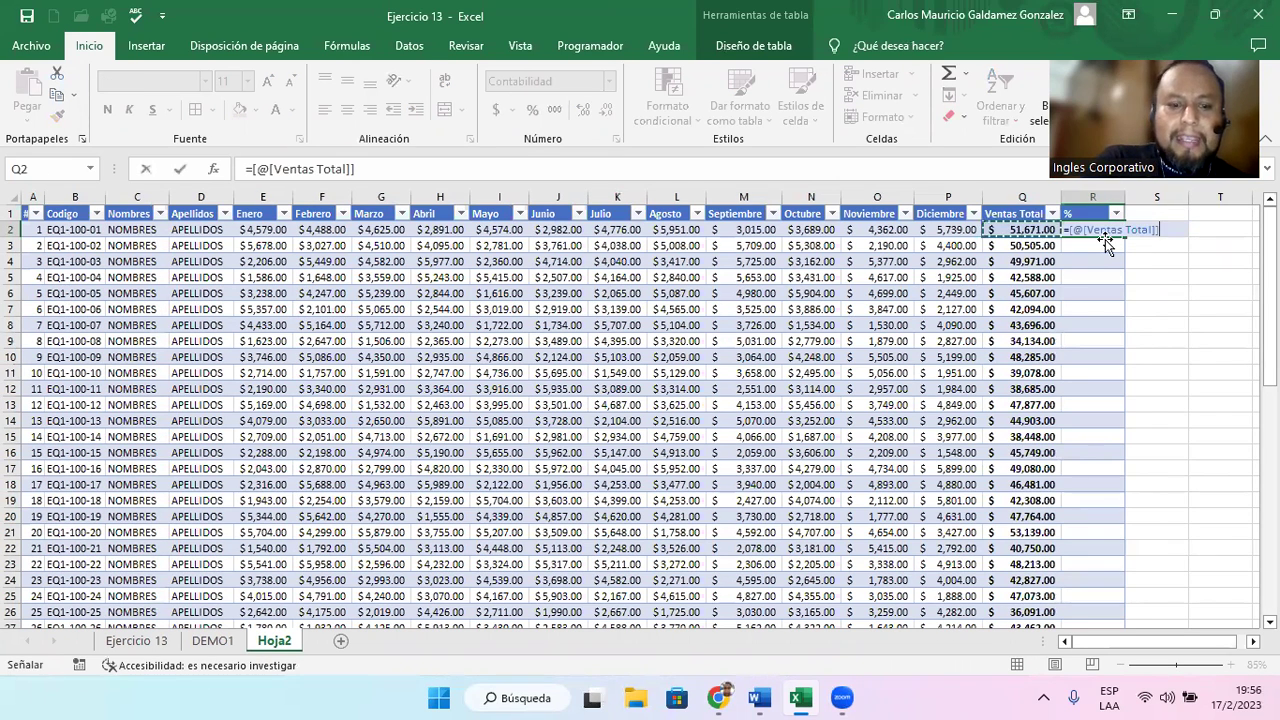
key(Escape)
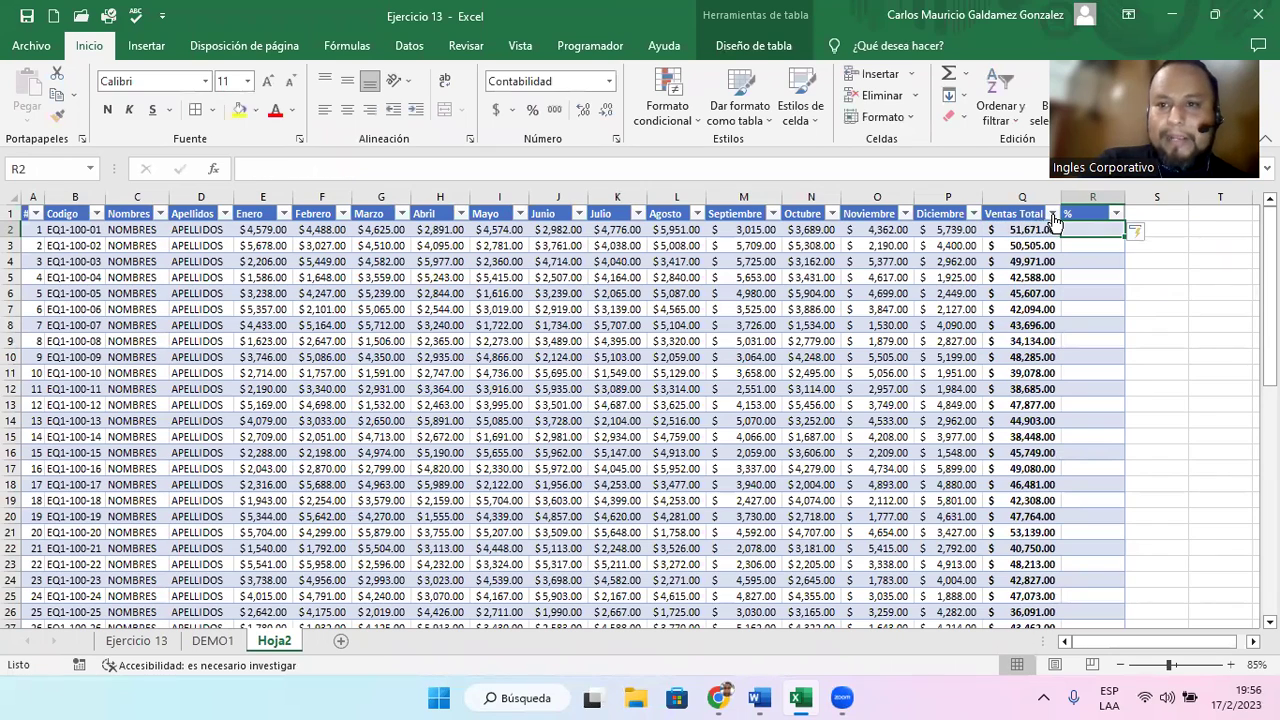
- Turn on the table's totals row and set the Ventas Total column's total to Suma
click(1025, 231)
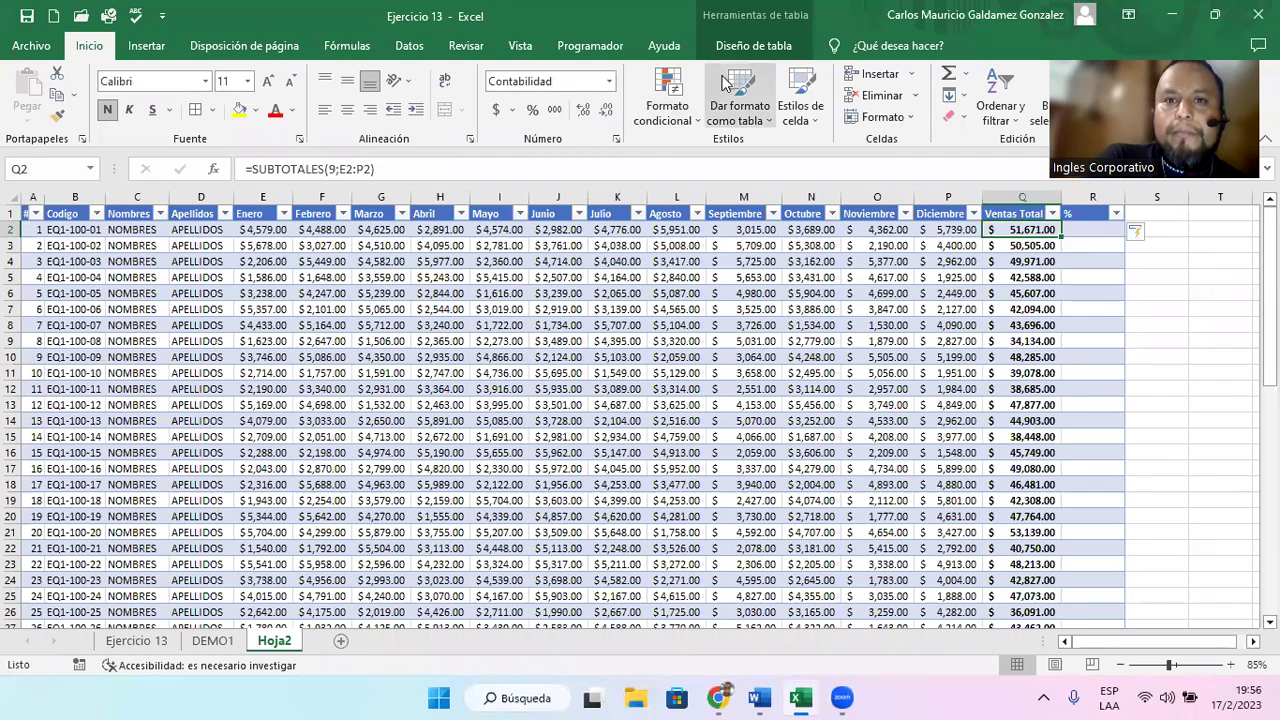
click(752, 46)
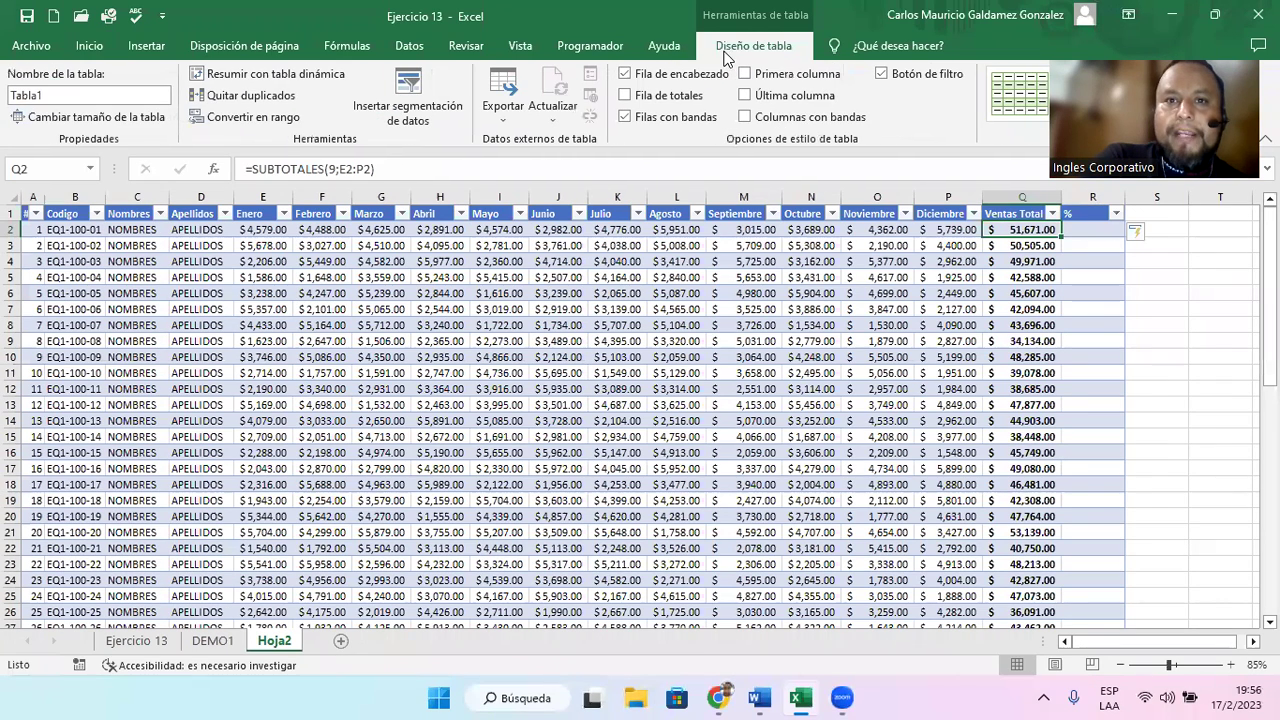
click(656, 102)
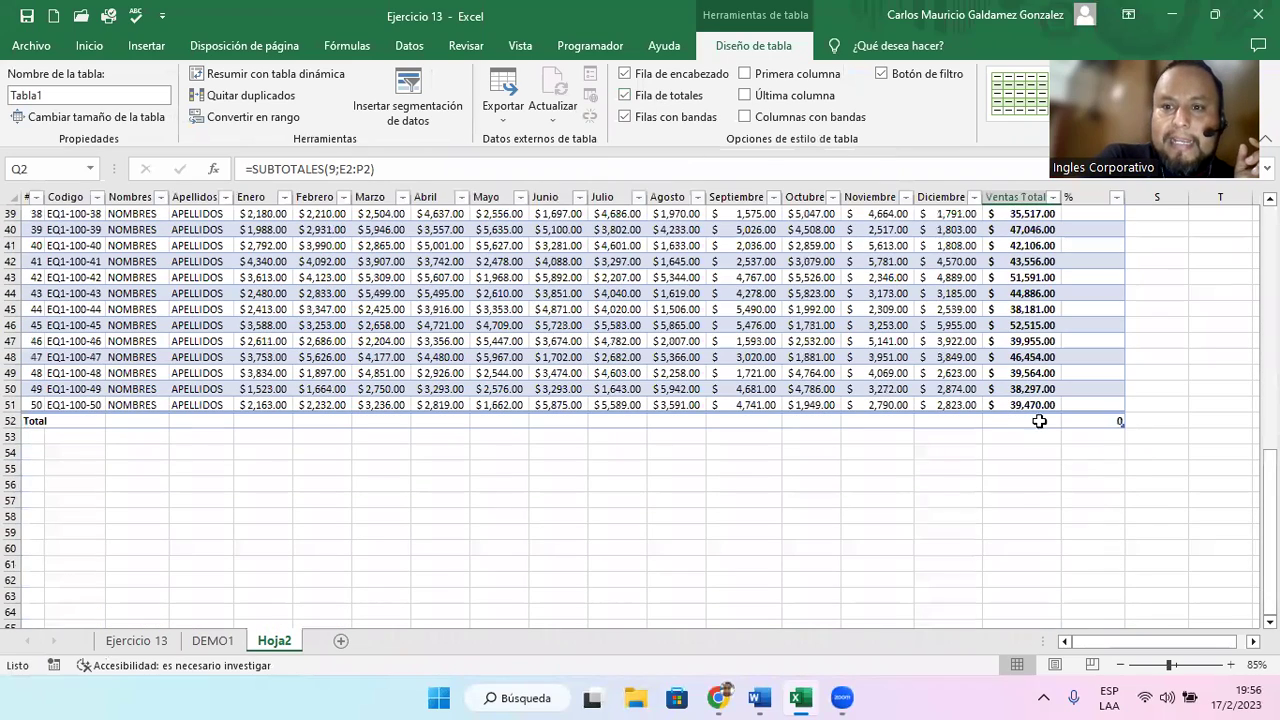
click(1040, 421)
click(1068, 421)
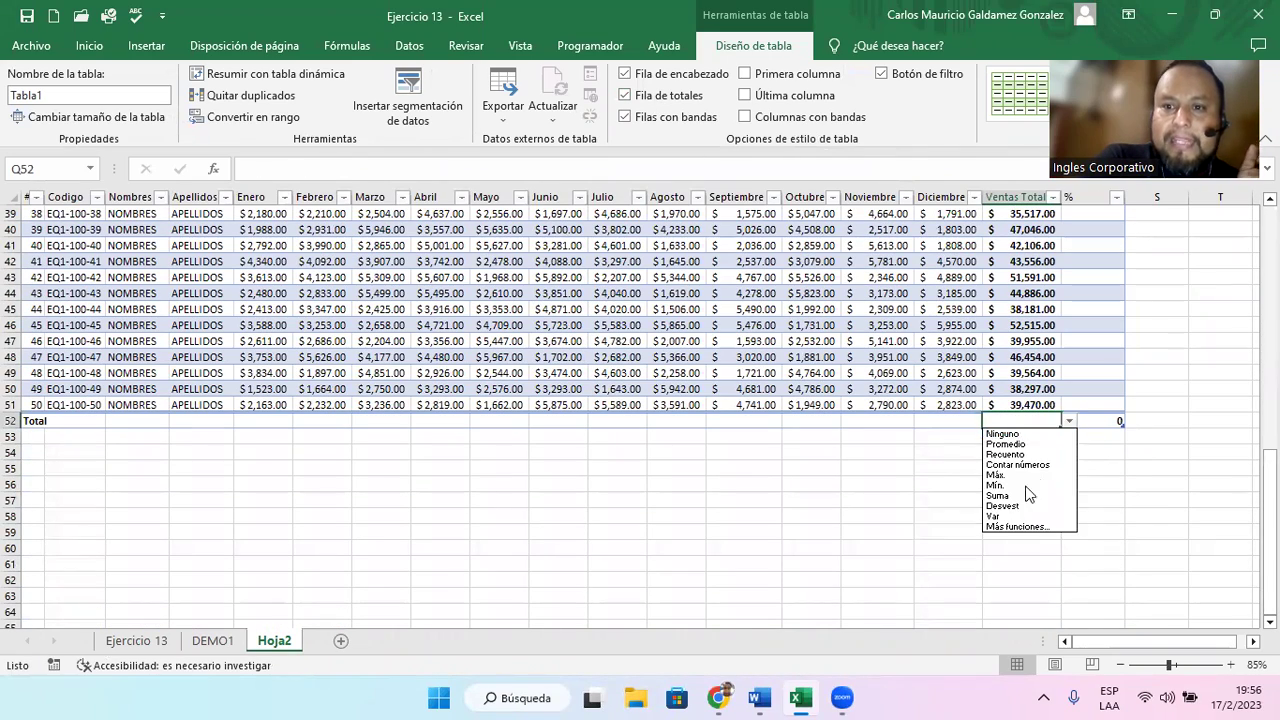
click(1030, 496)
- Set the % column's total in R52 to Suma and format that cell as a percentage
click(1116, 420)
click(1140, 421)
click(1116, 421)
click(1133, 421)
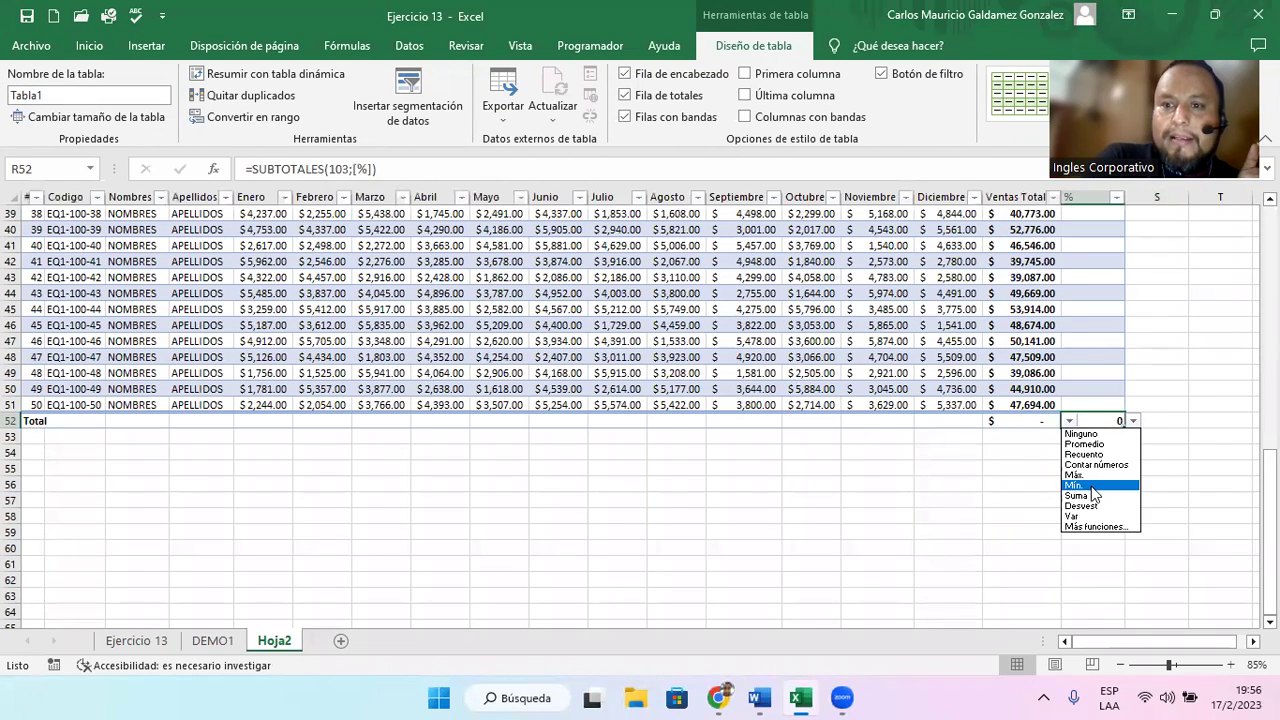
click(1090, 495)
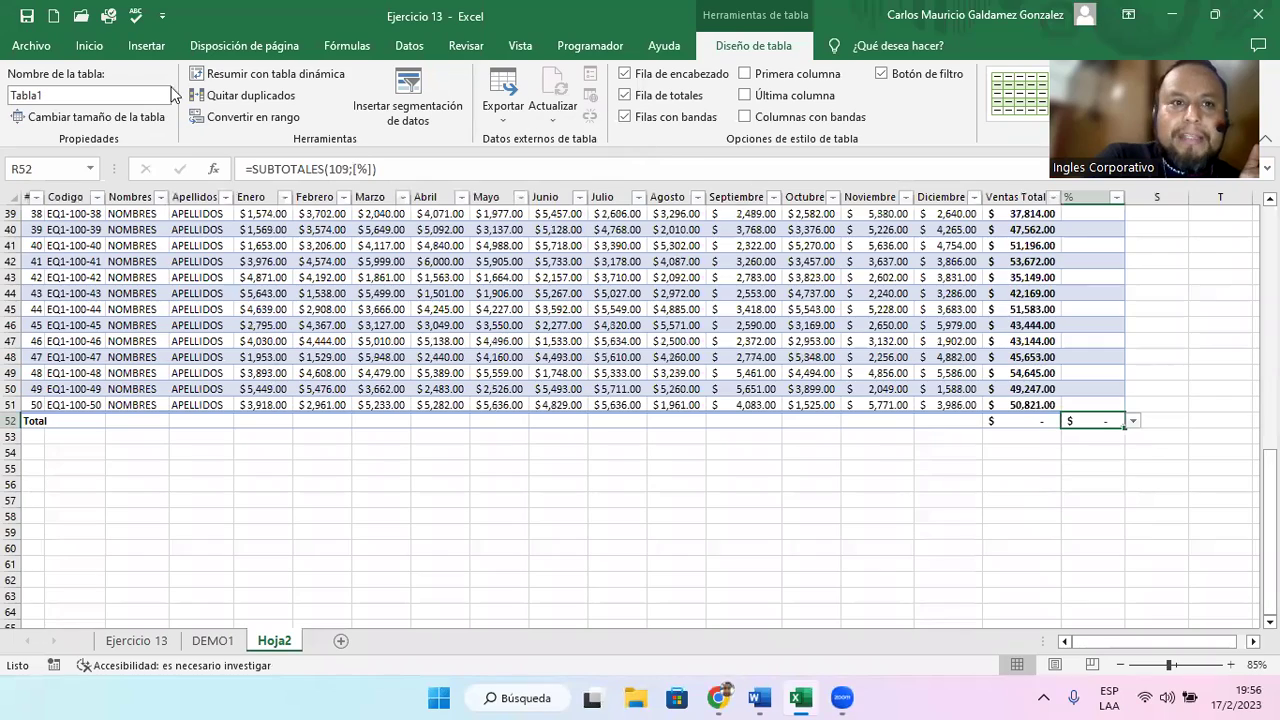
click(89, 46)
click(532, 109)
- Enter a formula in R2 dividing the row's Ventas Total by the Ventas Total cell in the table's totals row
scroll(1065, 415, up, 8)
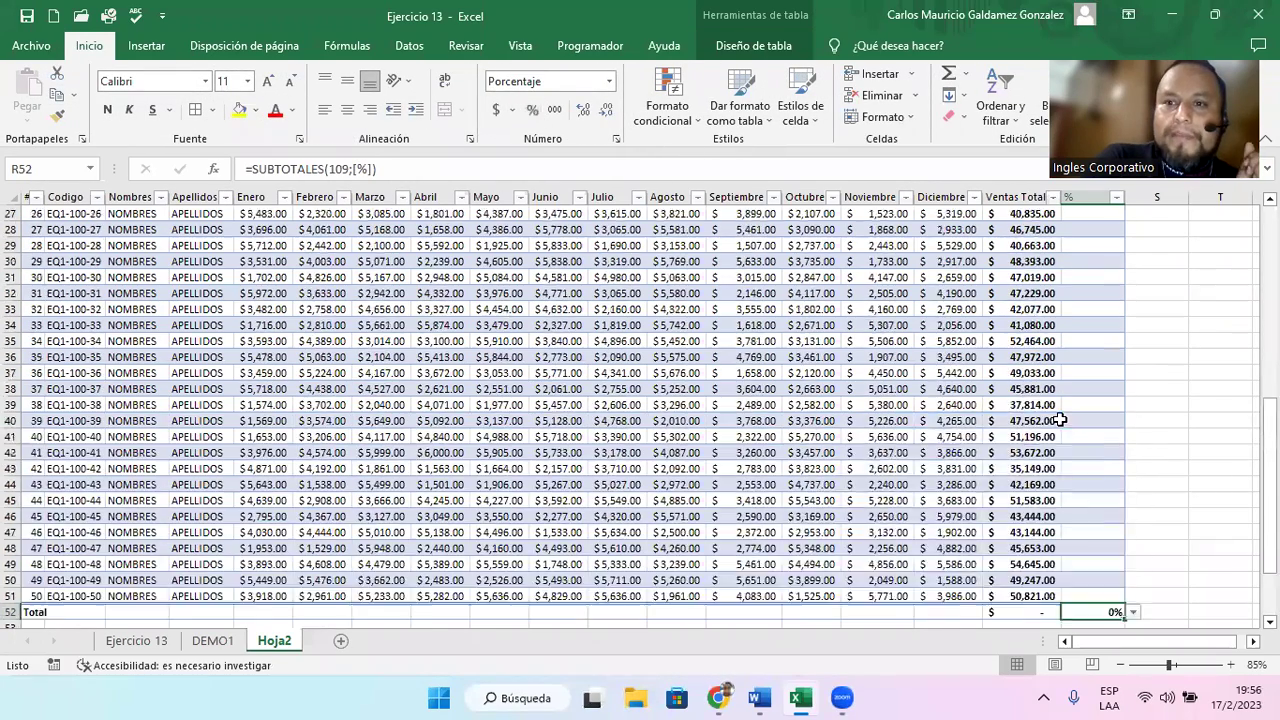
scroll(1070, 395, up, 5)
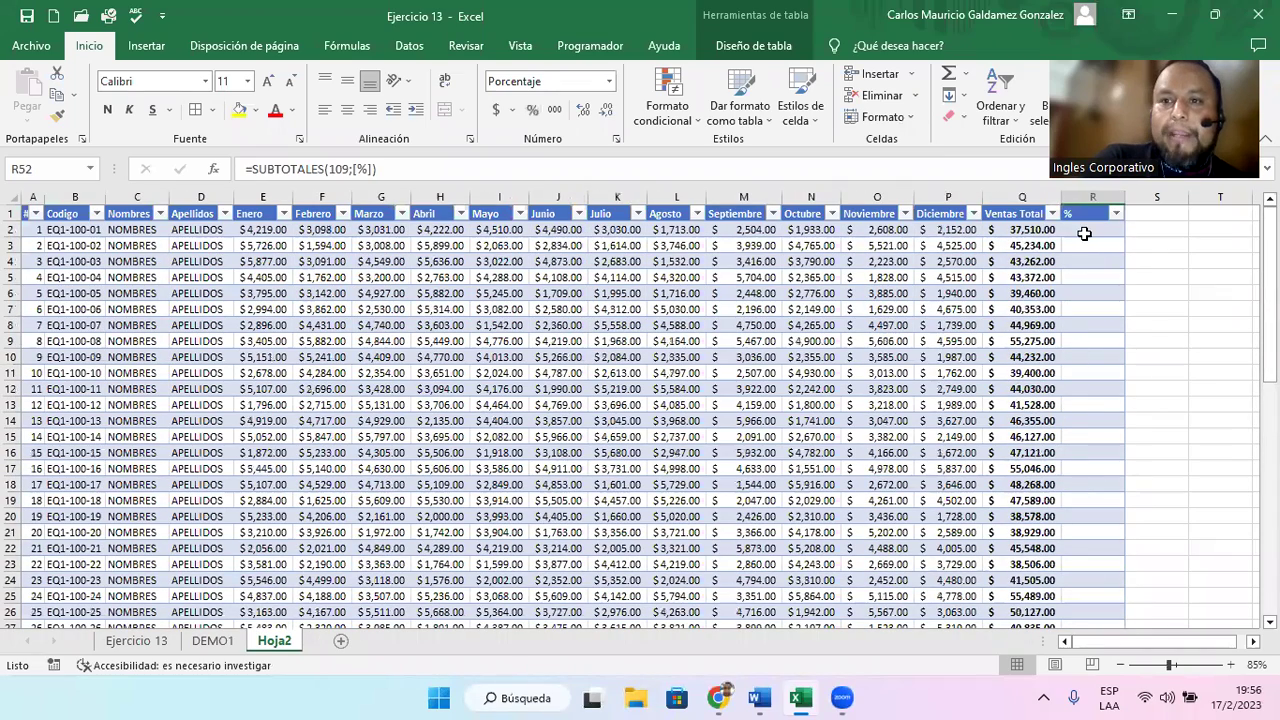
click(1088, 230)
text(?)
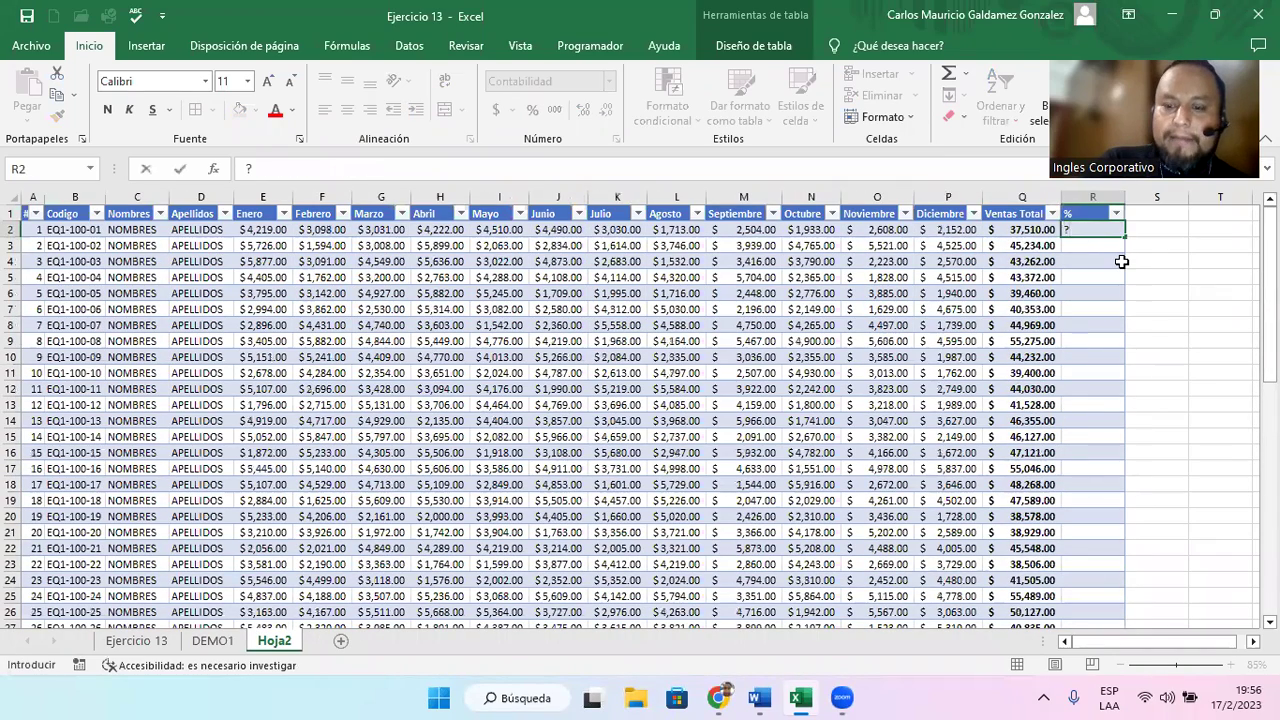
text(=)
key(Left)
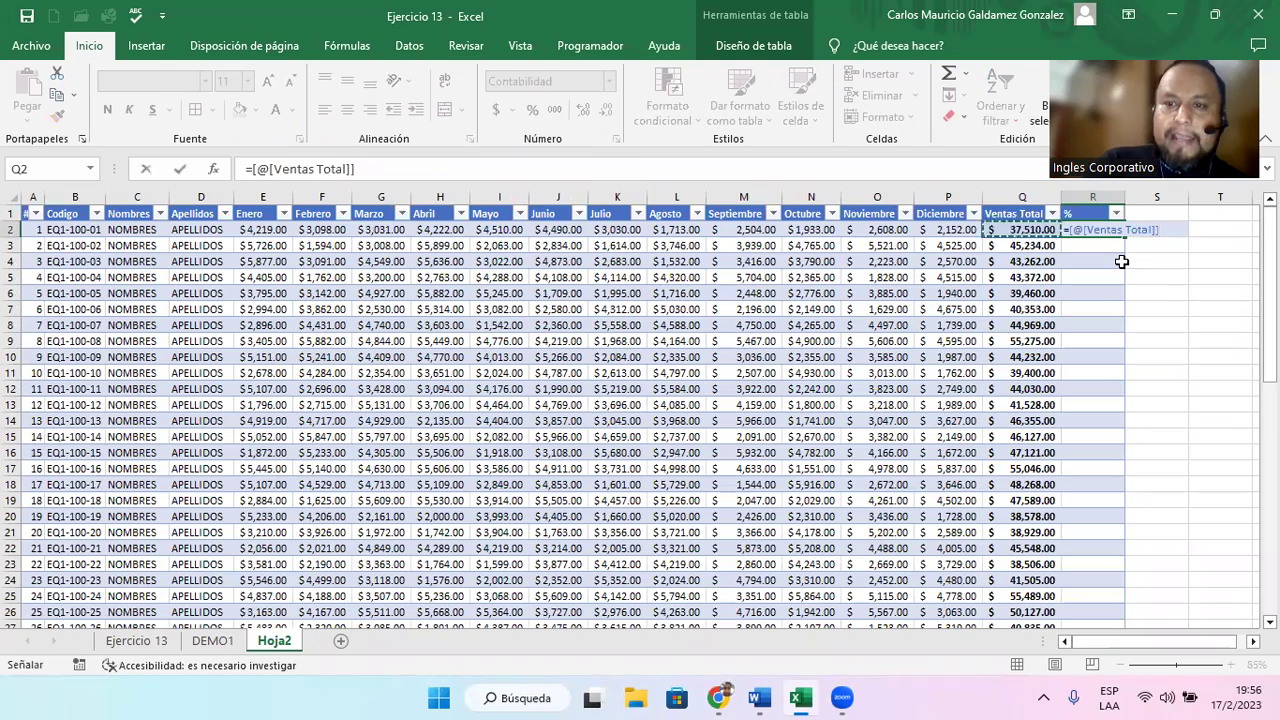
text(/)
key(Left)
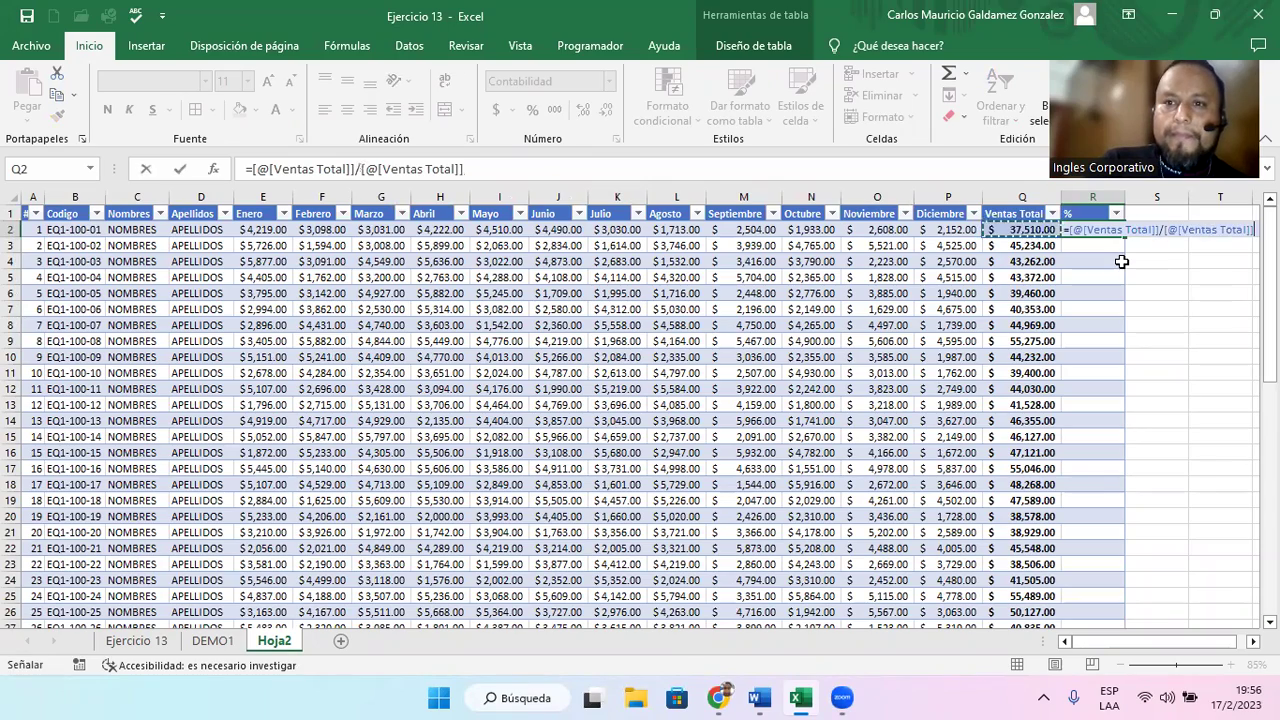
key(ctrl+Down)
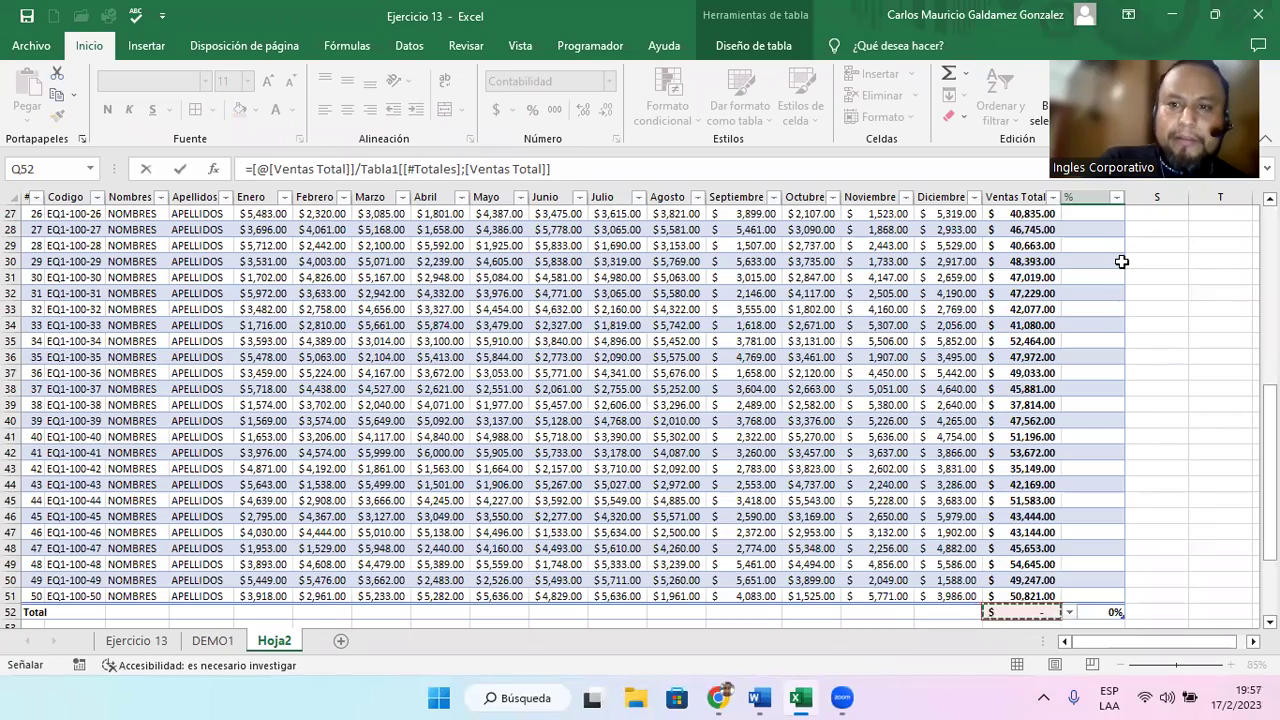
key(Return)
- Reselect Suma for the Ventas Total cell in the totals row and inspect the SUBTOTALES formulas in Q51 and Q2
key(Left)
key(ctrl+Down)
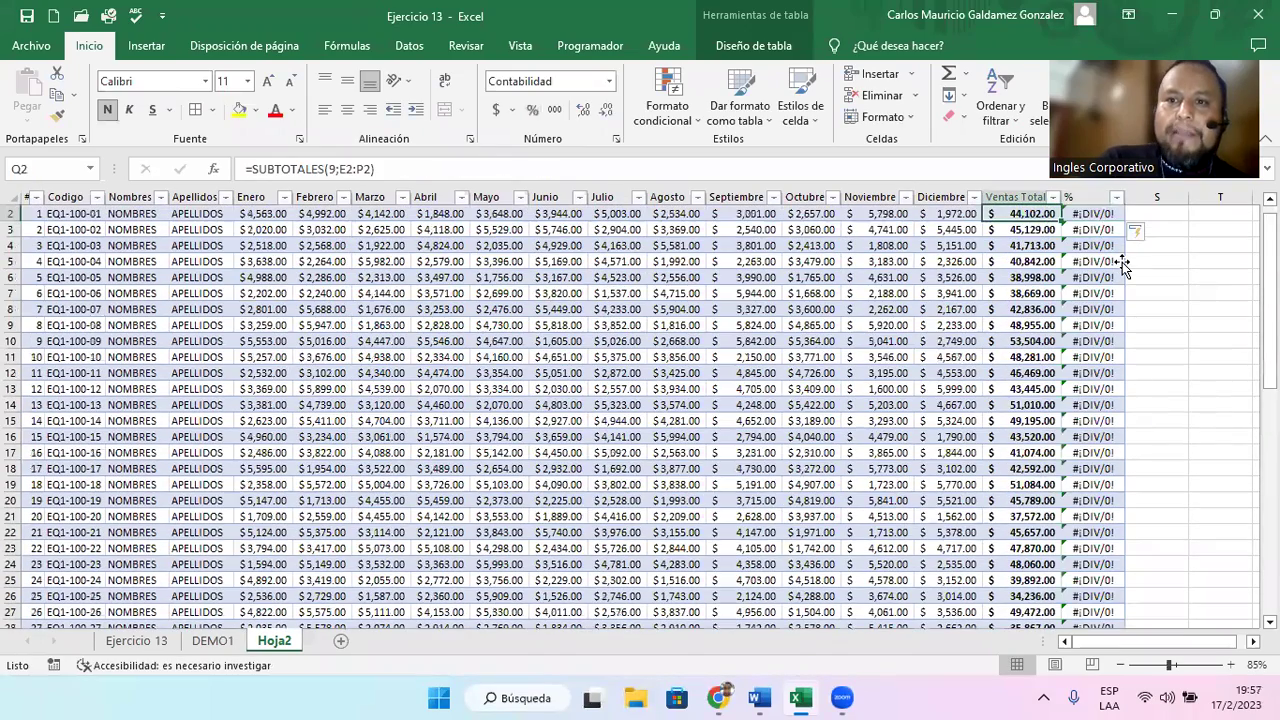
click(1069, 612)
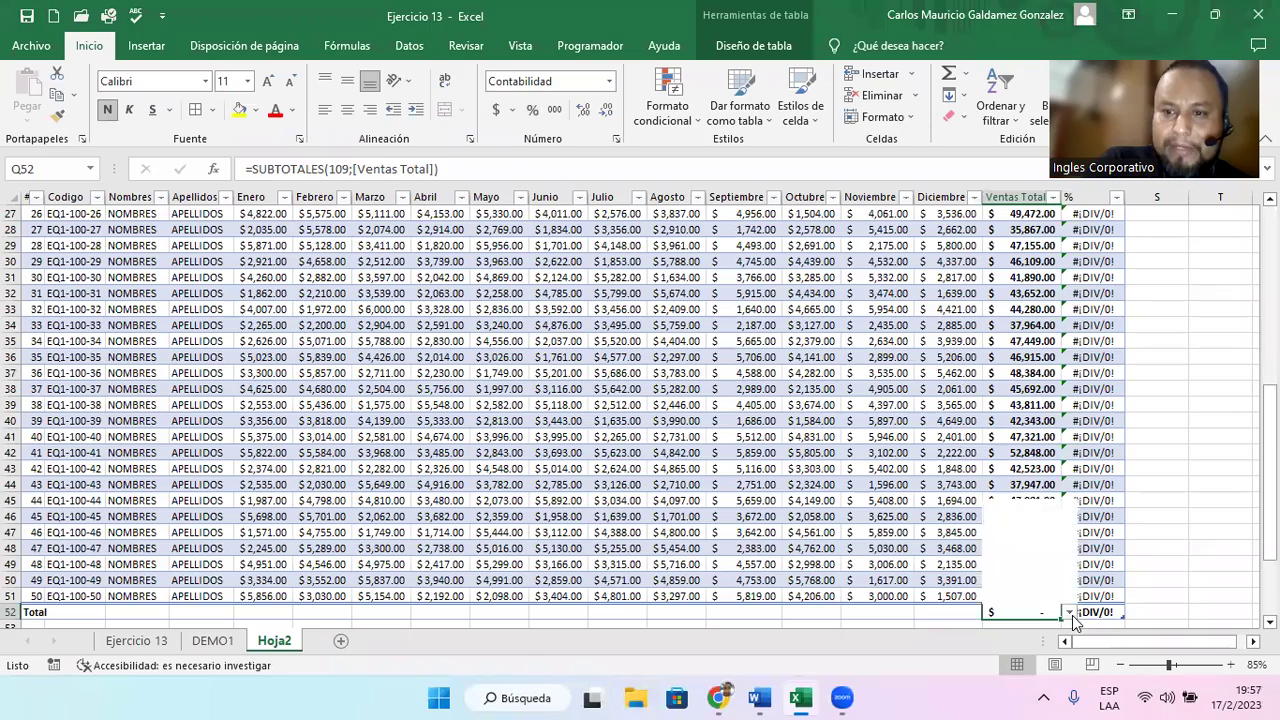
click(1033, 568)
click(998, 594)
scroll(1000, 580, up, 8)
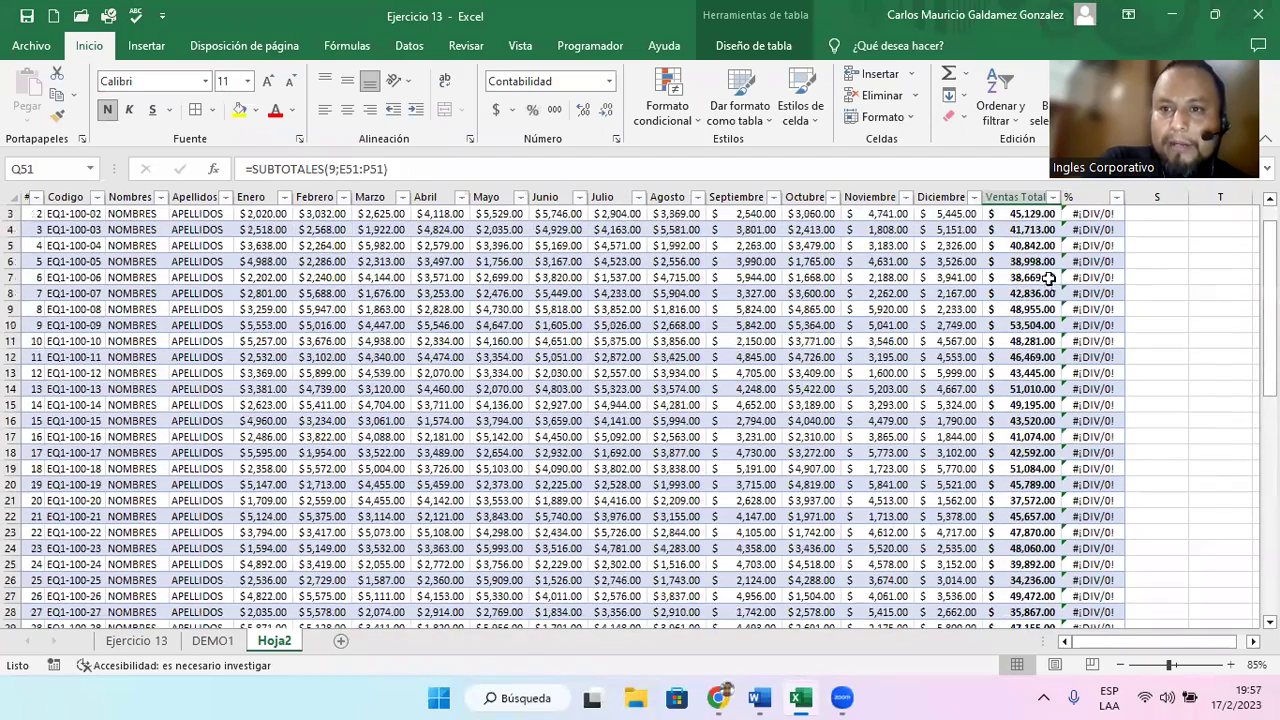
scroll(1048, 278, up, 1)
click(990, 230)
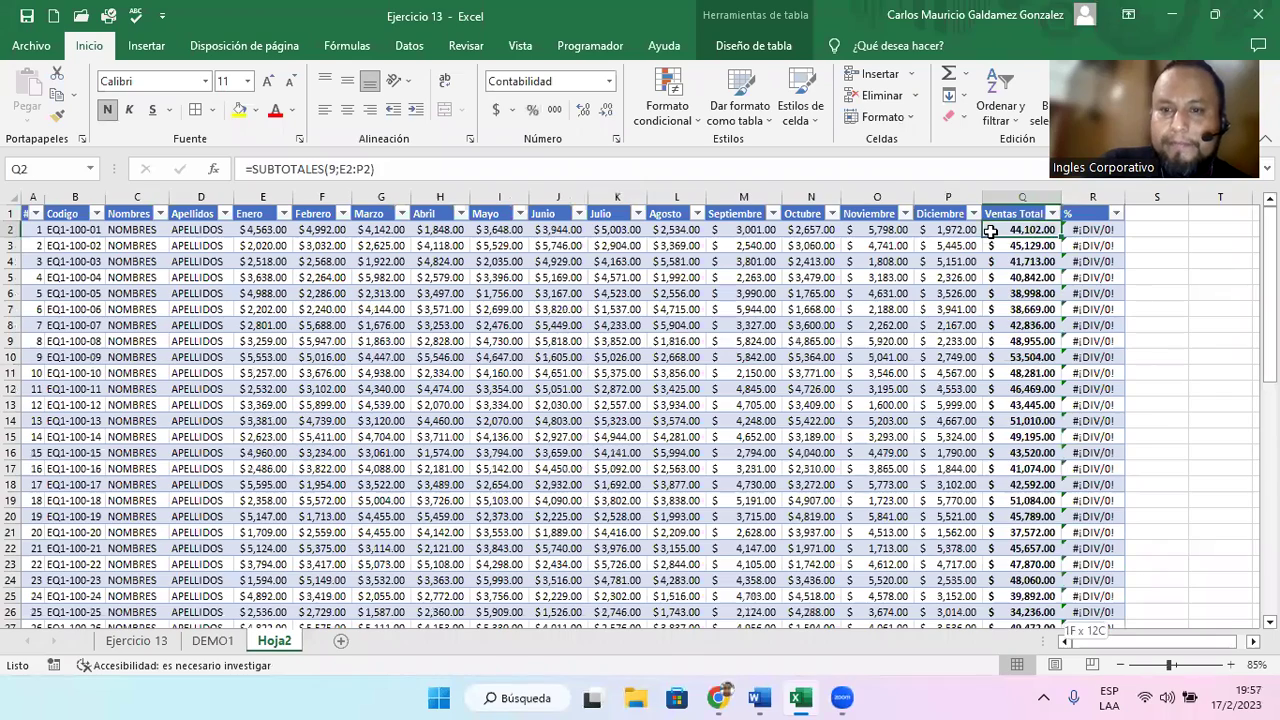
- Select the Ventas Total values down to row 51 and reselect Suma for the column's total in Q52
key(ctrl+shift+Down)
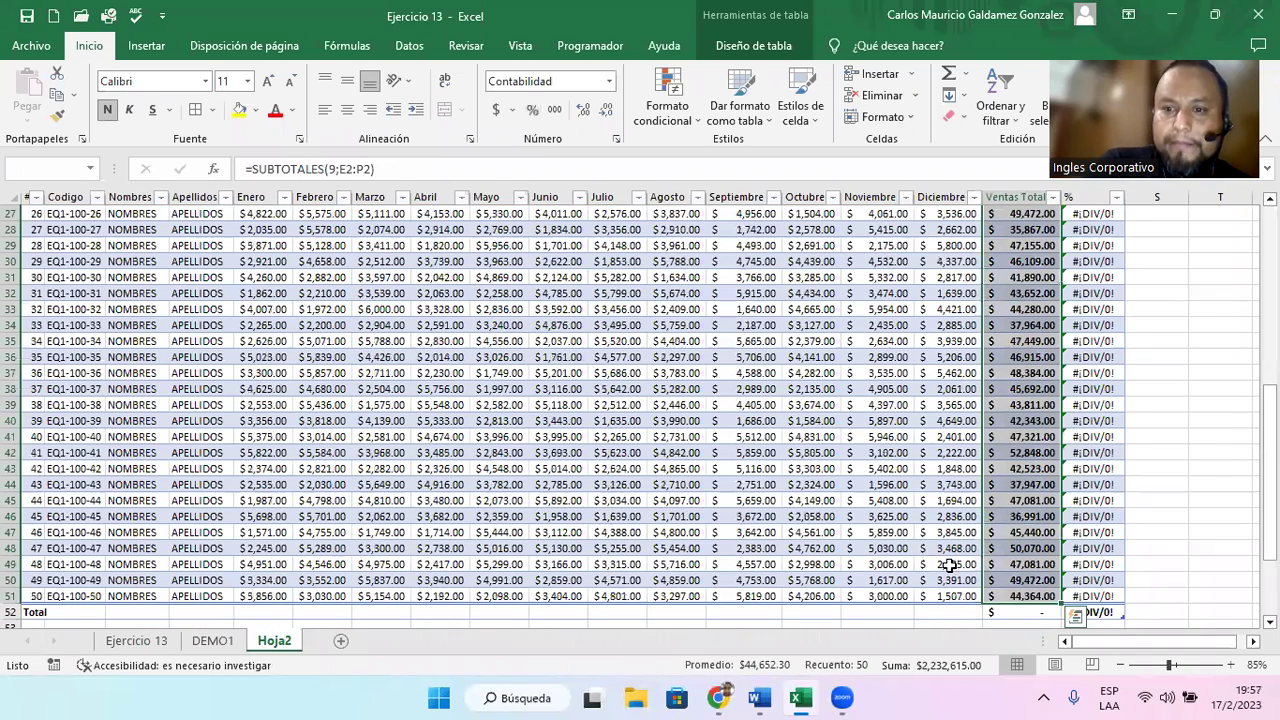
click(1022, 610)
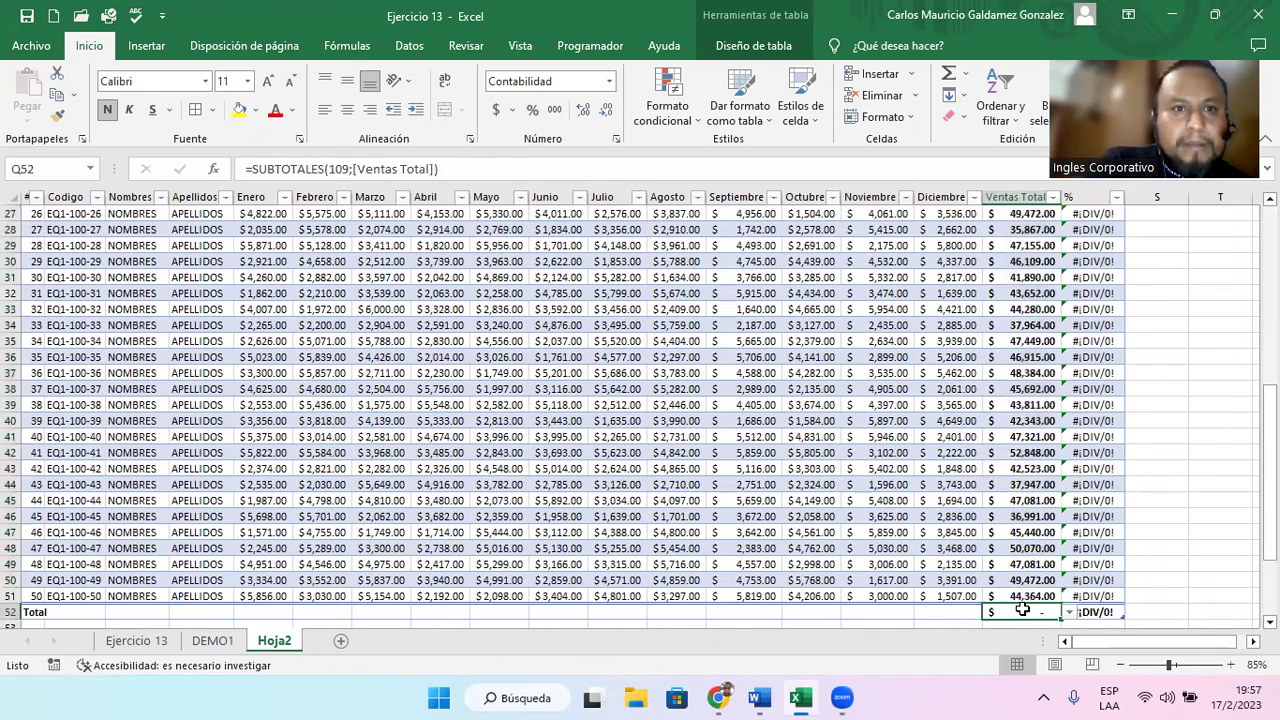
click(391, 168)
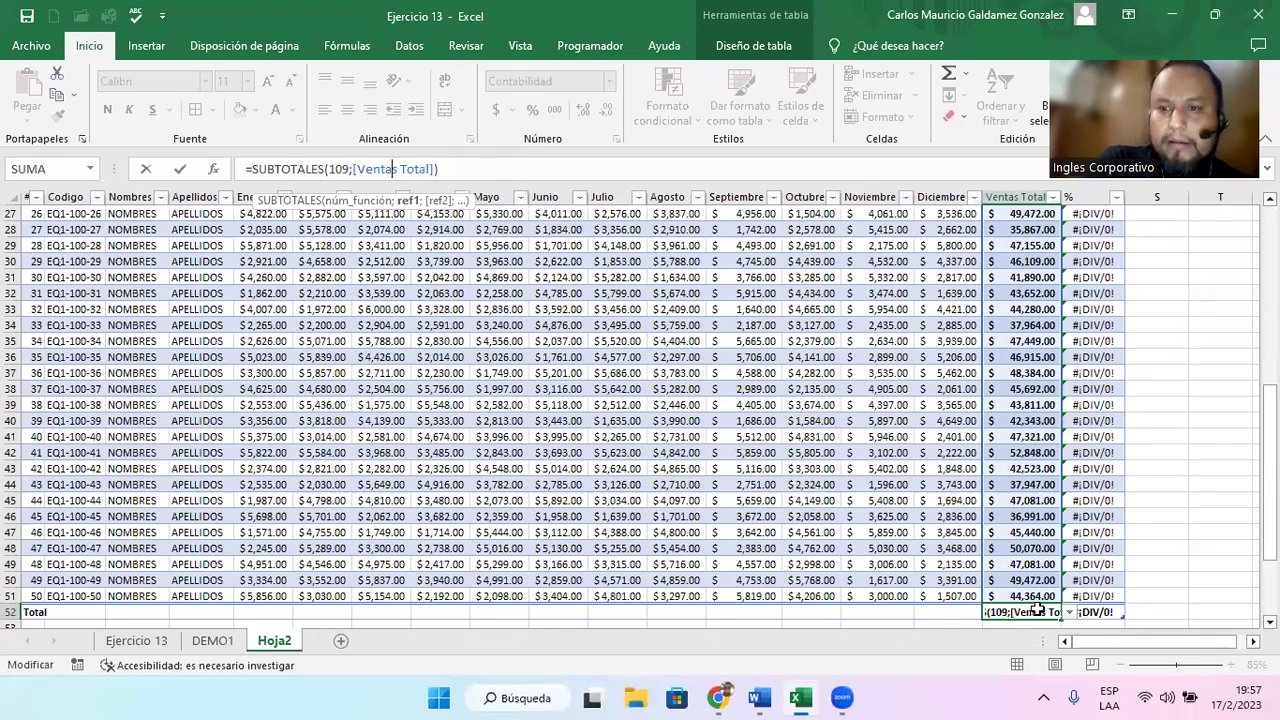
key(Escape)
click(1069, 613)
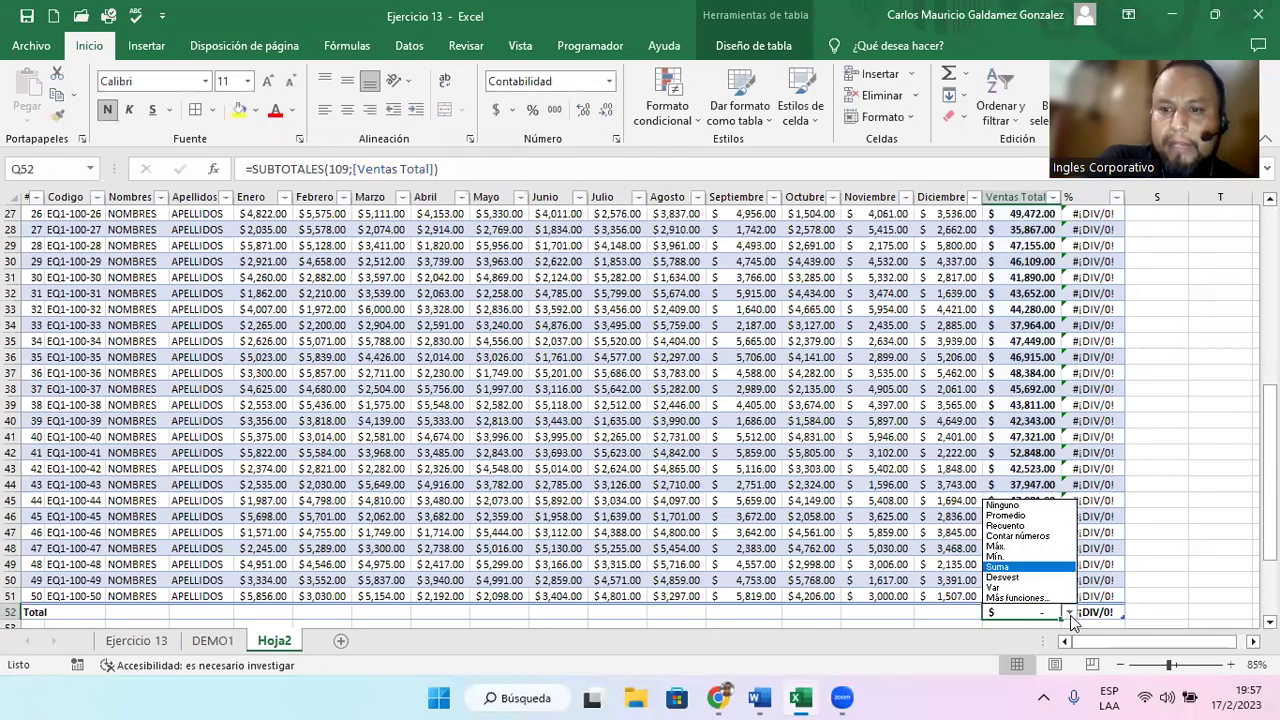
click(1005, 567)
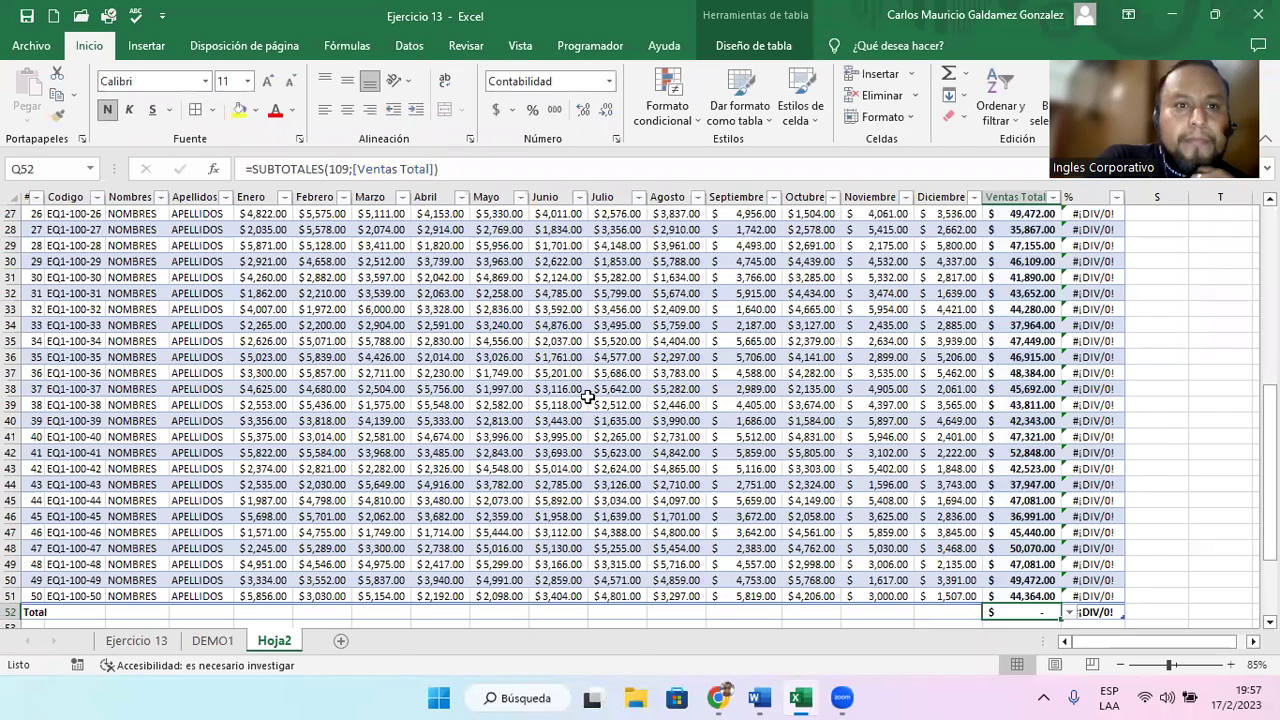
- Inspect the SUBTOTALES formula in Q52, re-enter it as it is, and look over the Ventas Total values above it
click(251, 169)
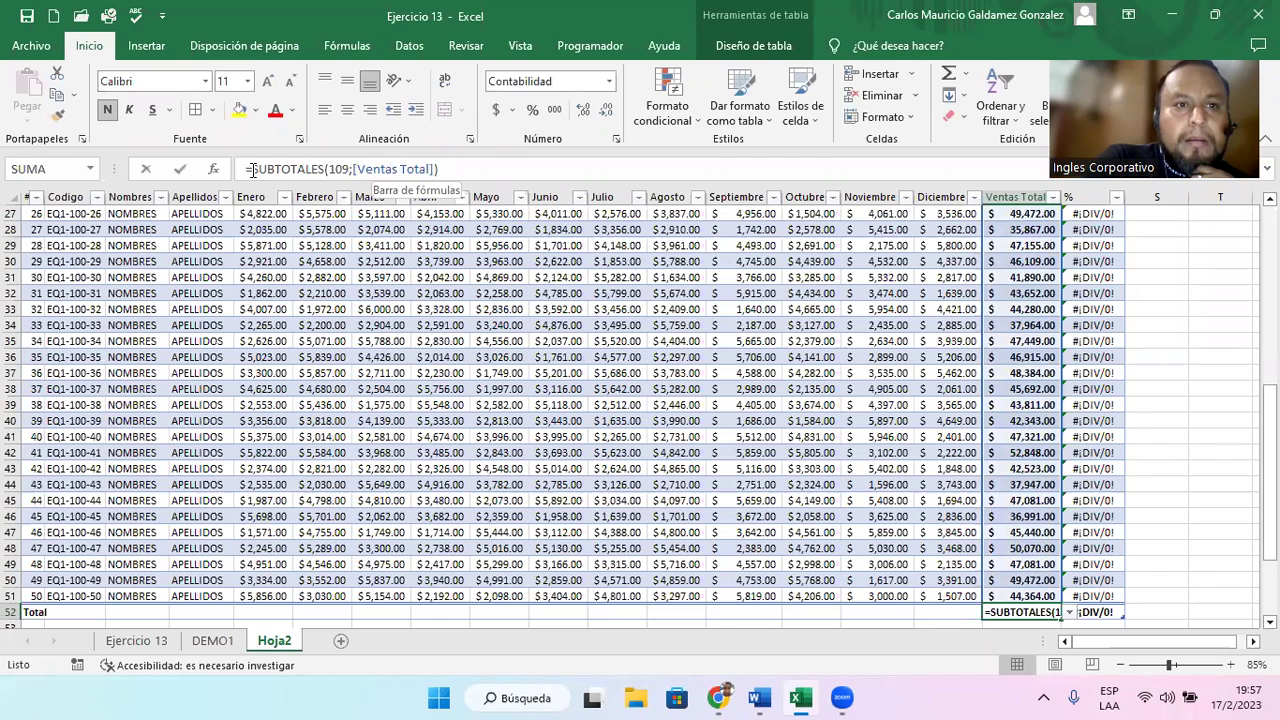
click(333, 169)
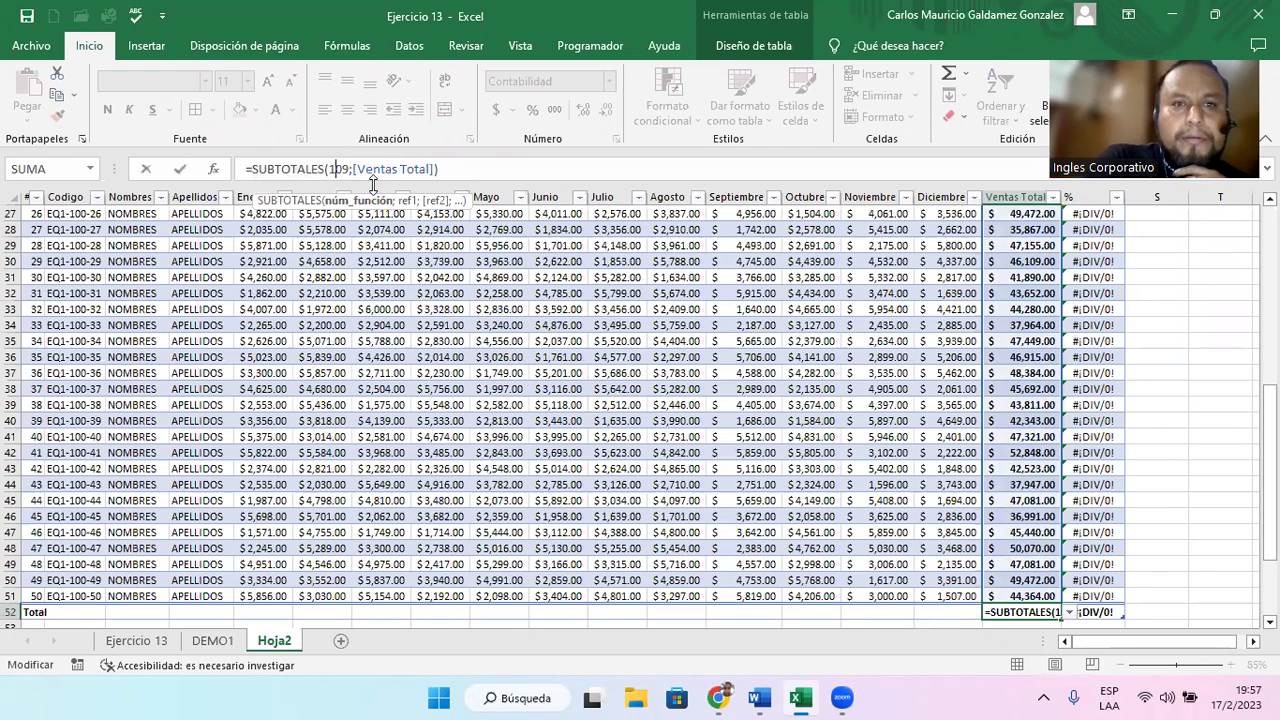
click(1014, 612)
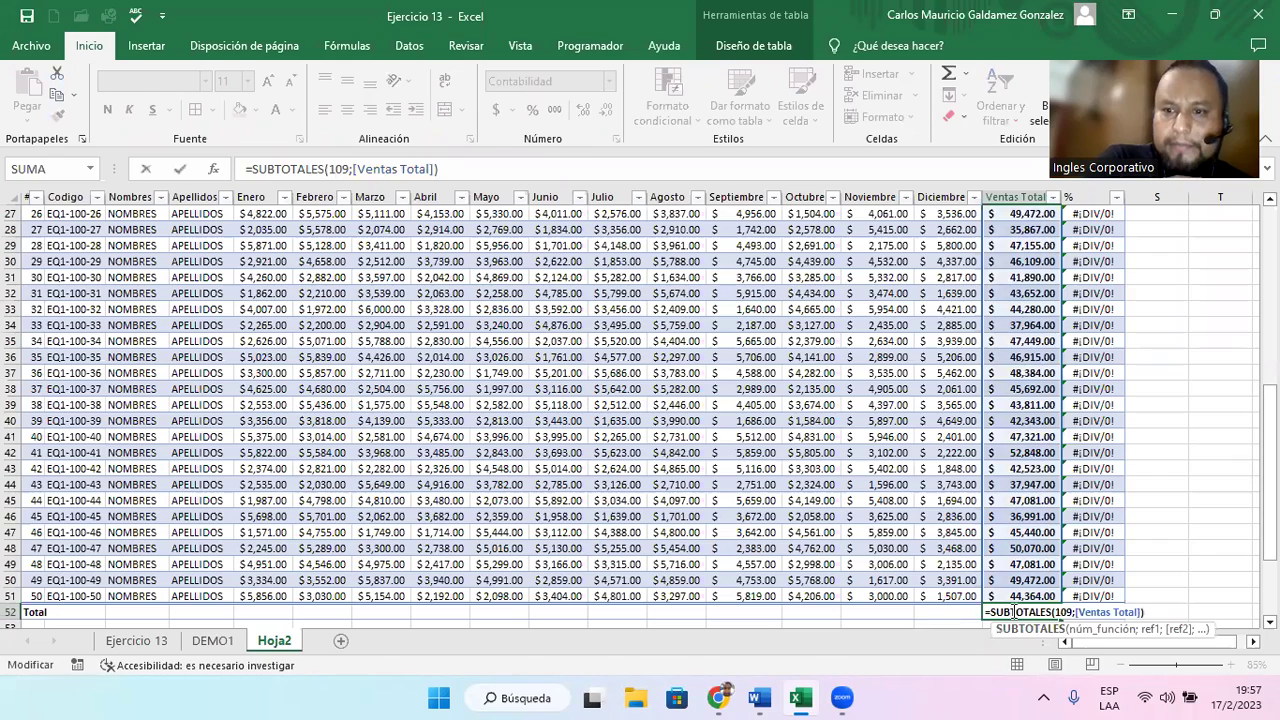
key(Return)
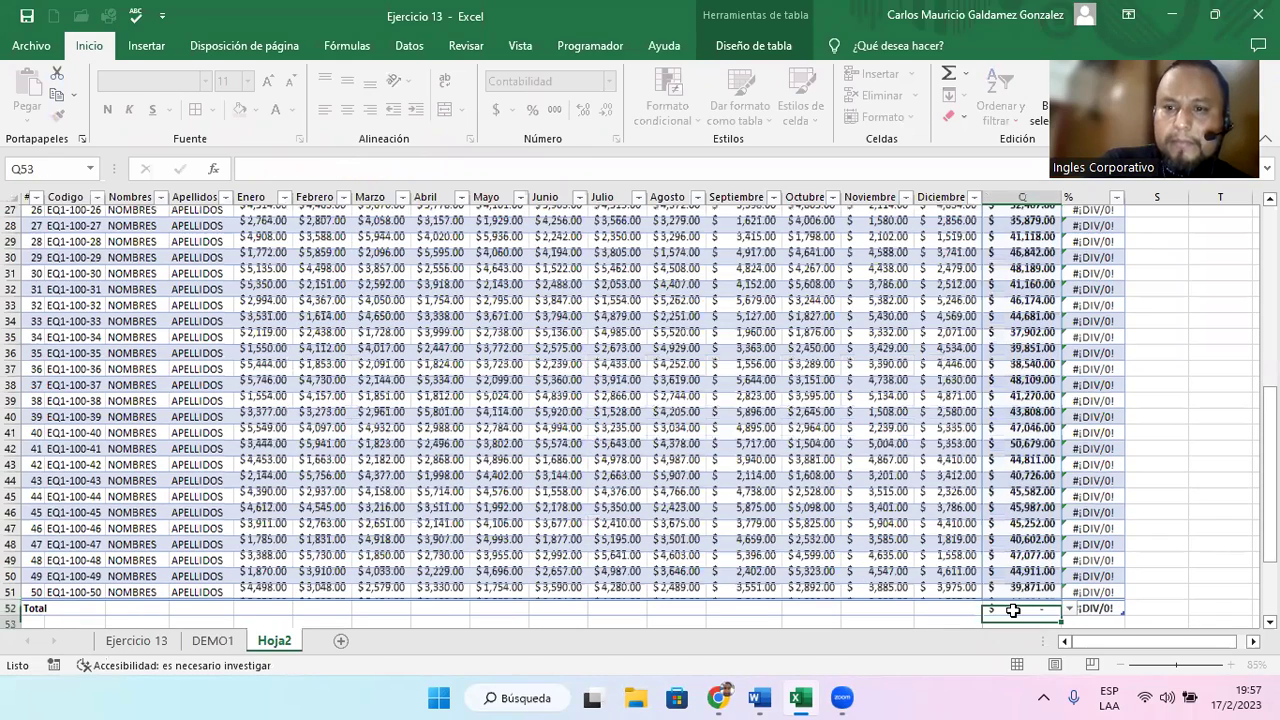
key(Up)
scroll(1056, 447, up, 9)
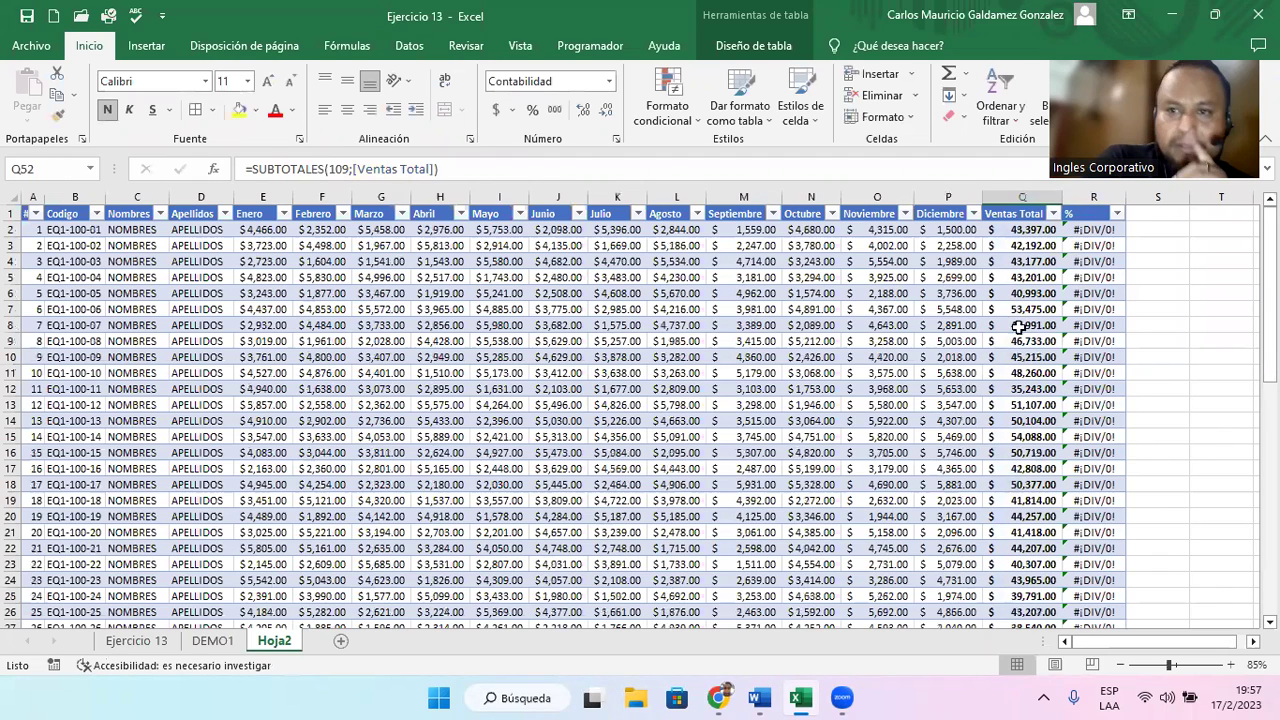
scroll(1025, 440, down, 12)
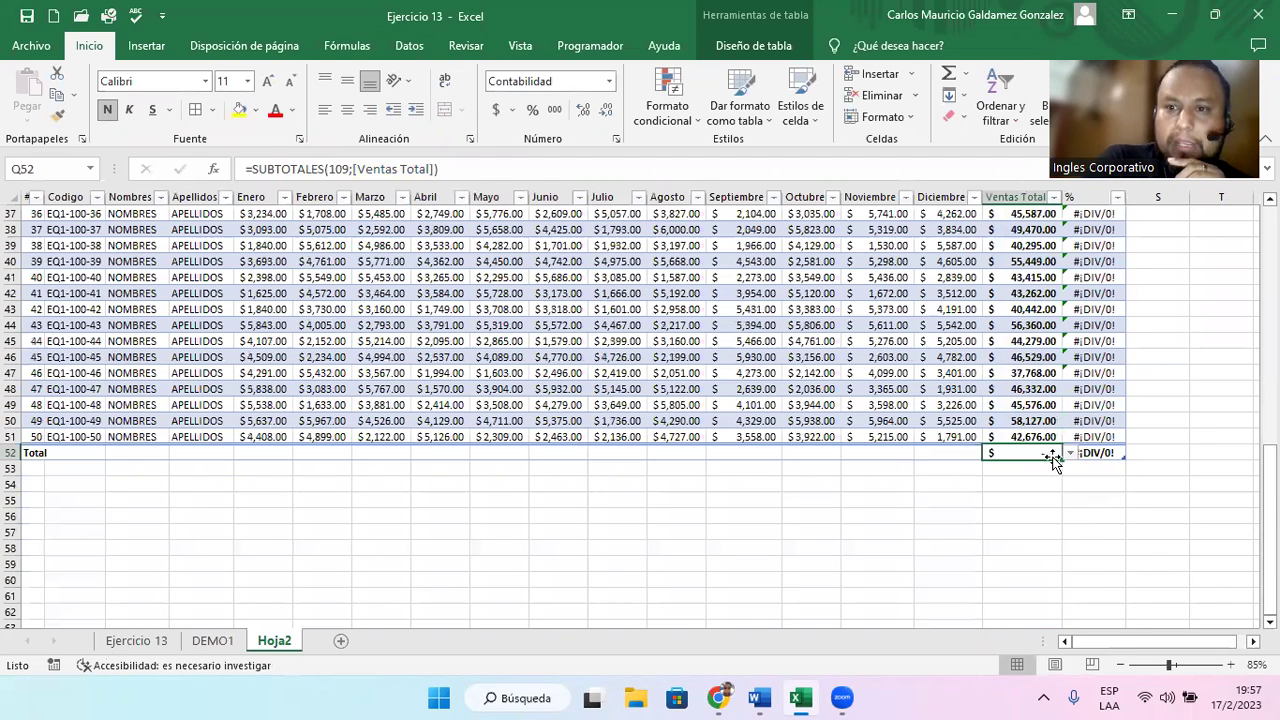
- Switch the Ventas Total cell in the totals row to Recuento and back to Suma
click(1069, 454)
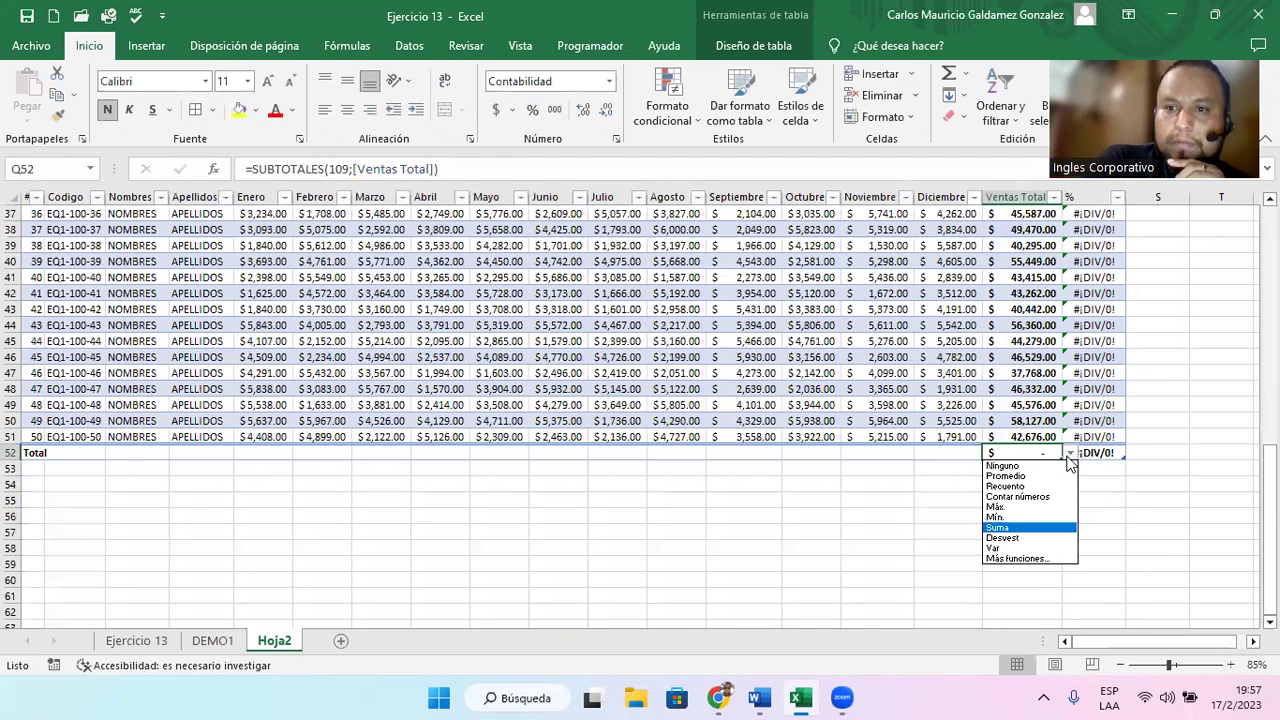
click(1036, 486)
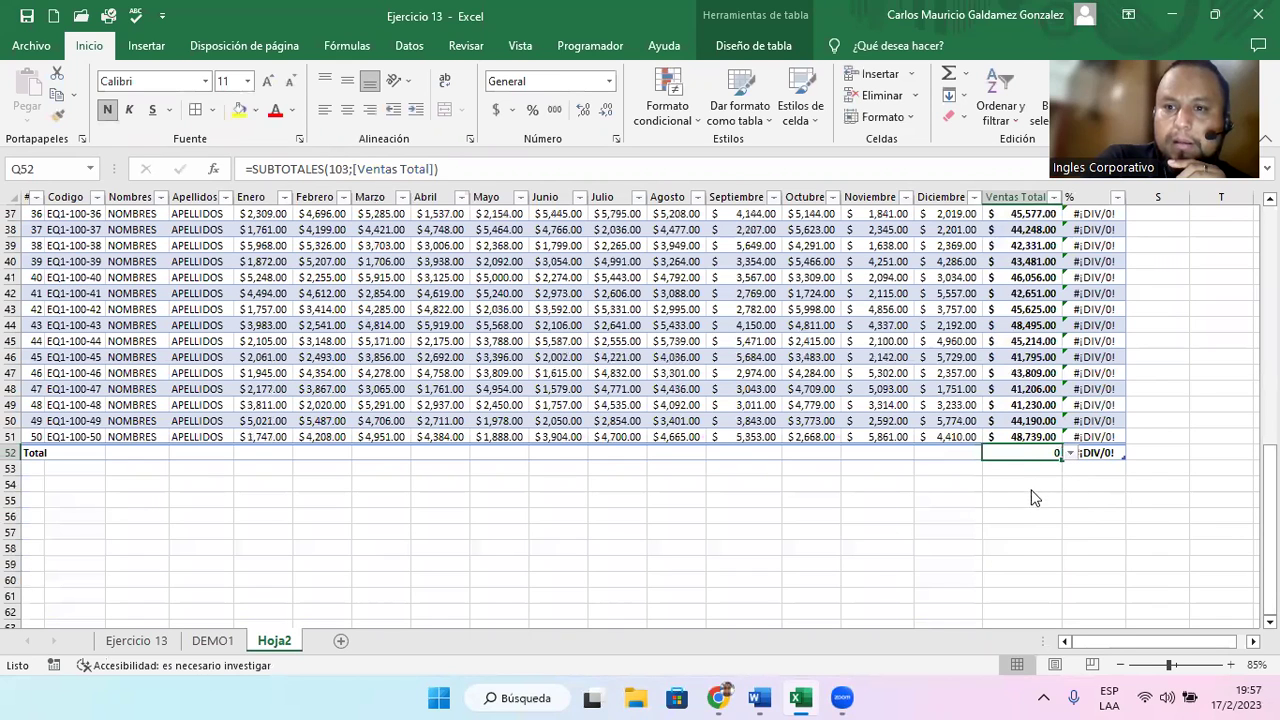
key(alt+Down)
click(1001, 527)
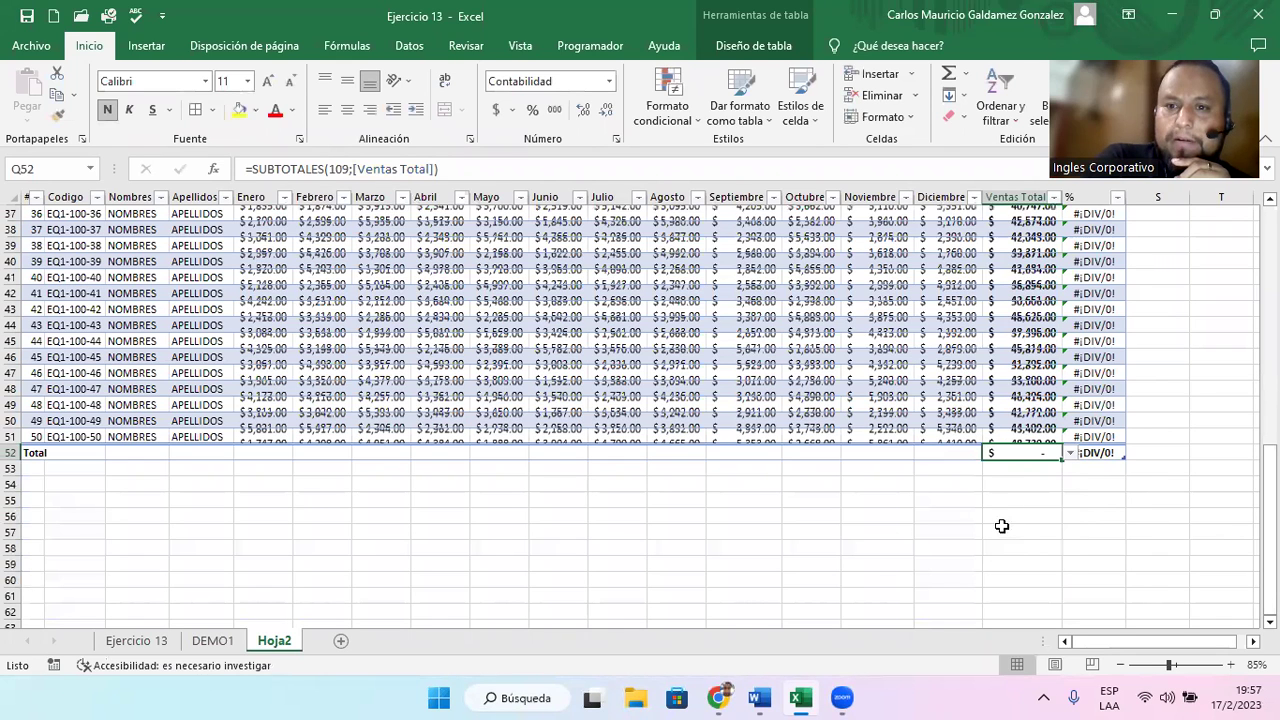
click(1069, 454)
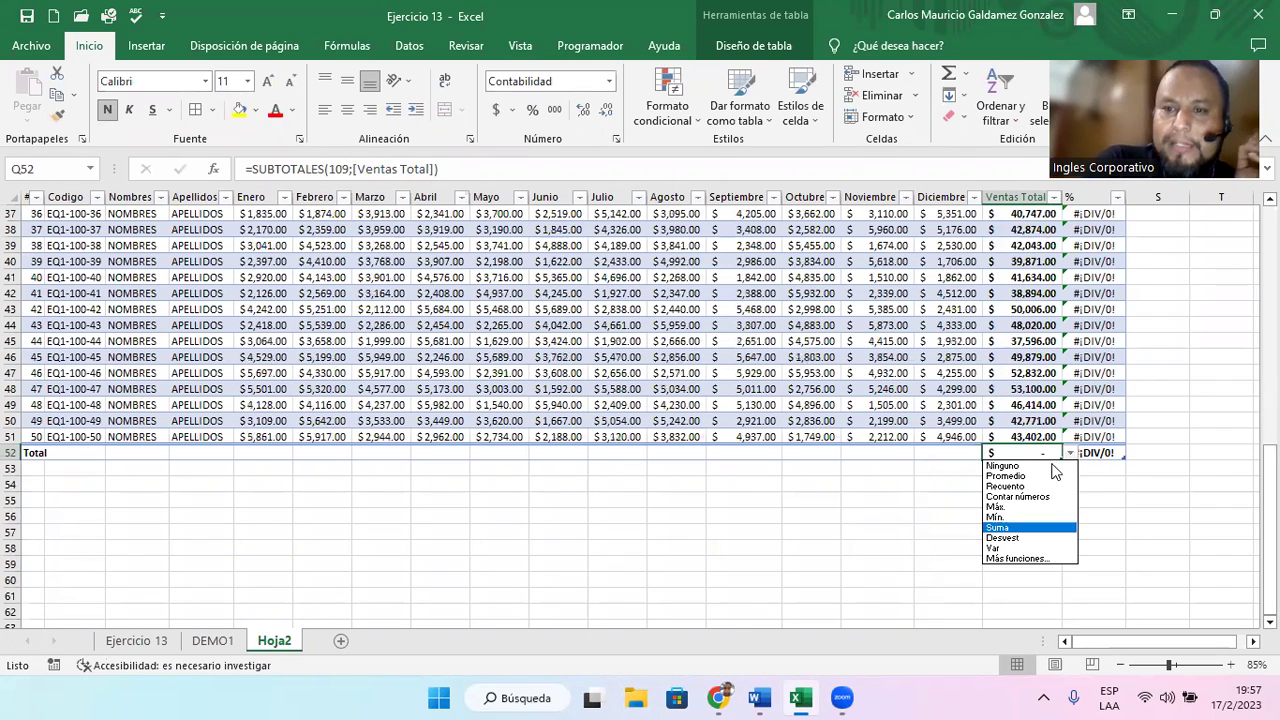
click(1013, 528)
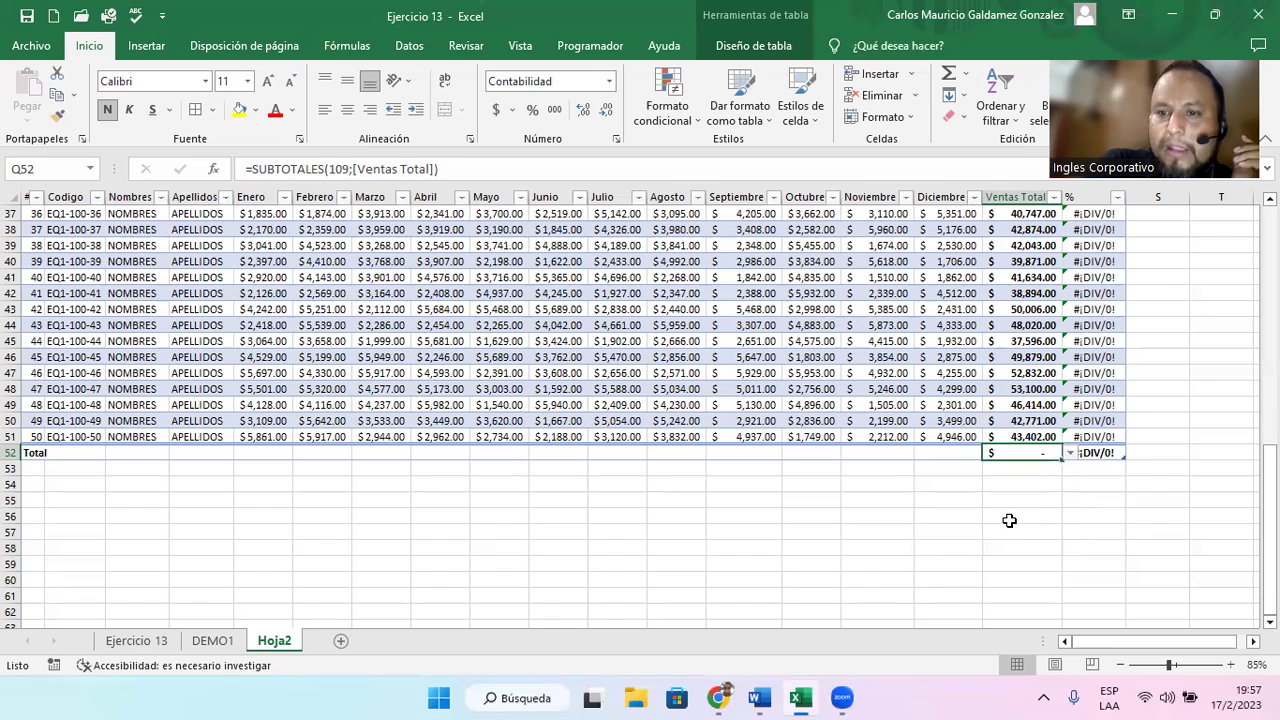
- Try AutoSum from Q38 in the Ventas Total column, undo it, and clear the total in Q52
click(1025, 223)
click(942, 72)
click(942, 72)
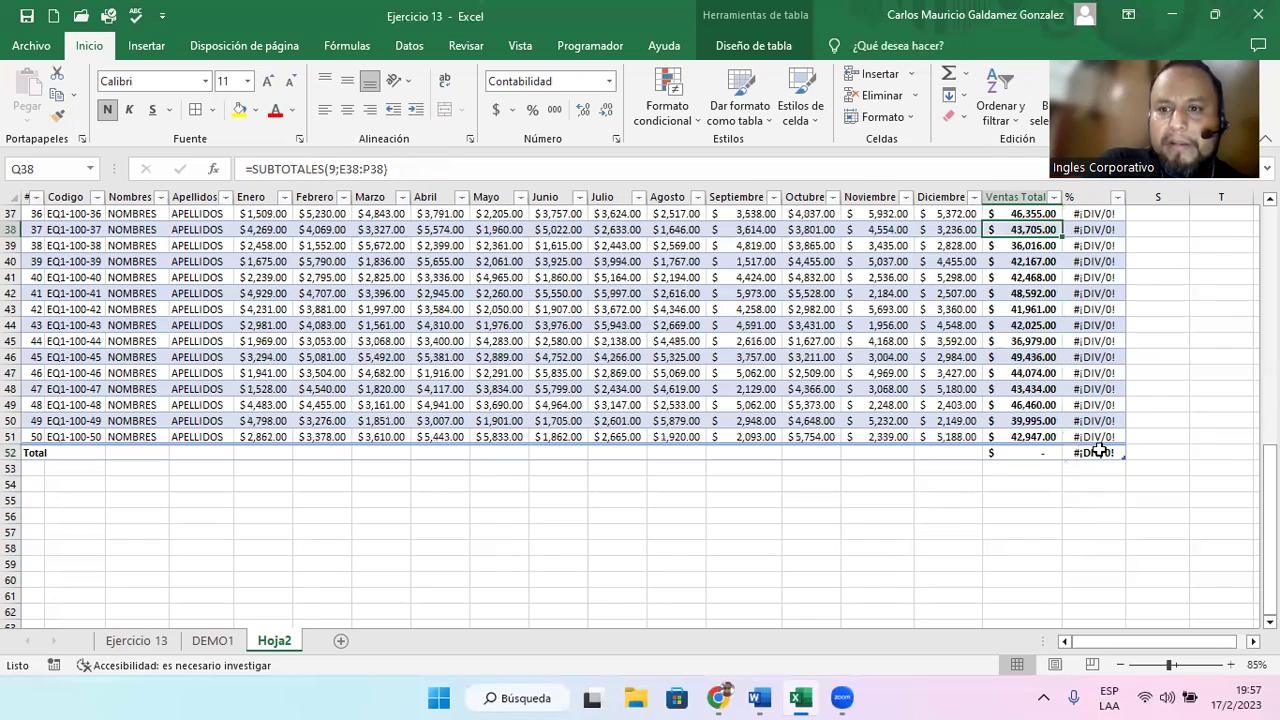
key(ctrl+z)
click(1030, 452)
key(Delete)
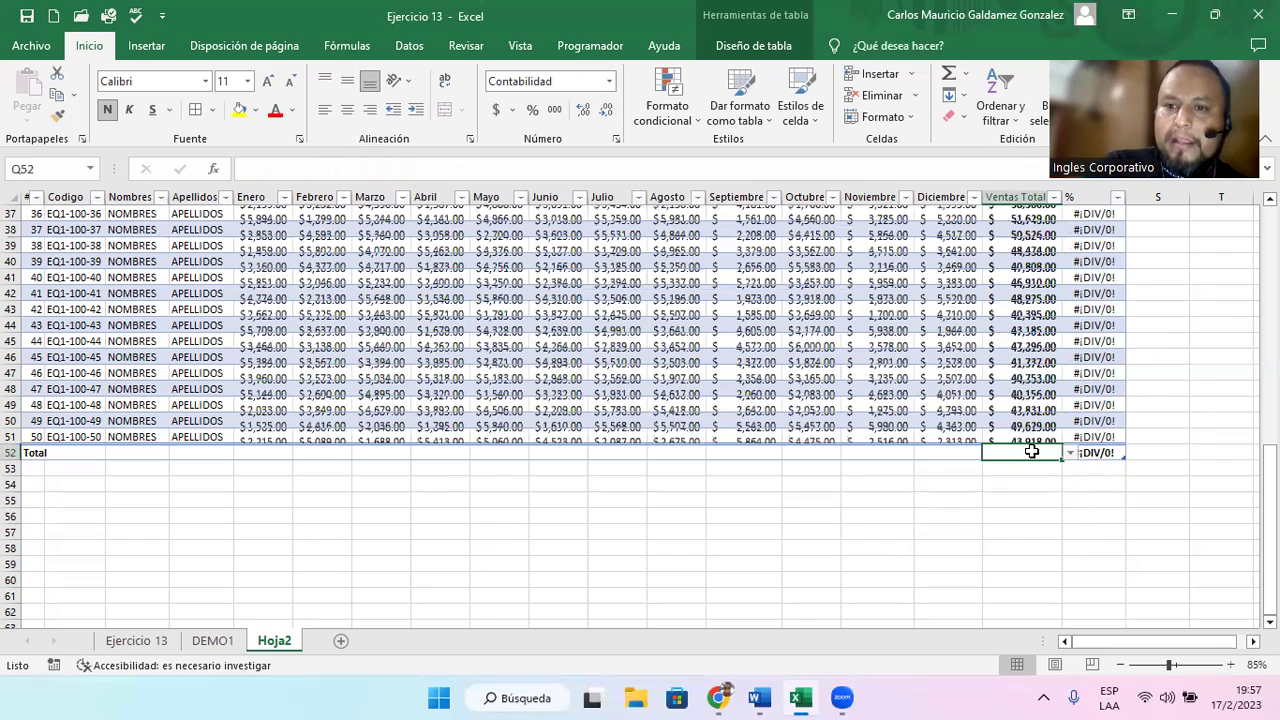
- Select all the Ventas Total values and try to apply AutoSum to them
scroll(1028, 437, up, 10)
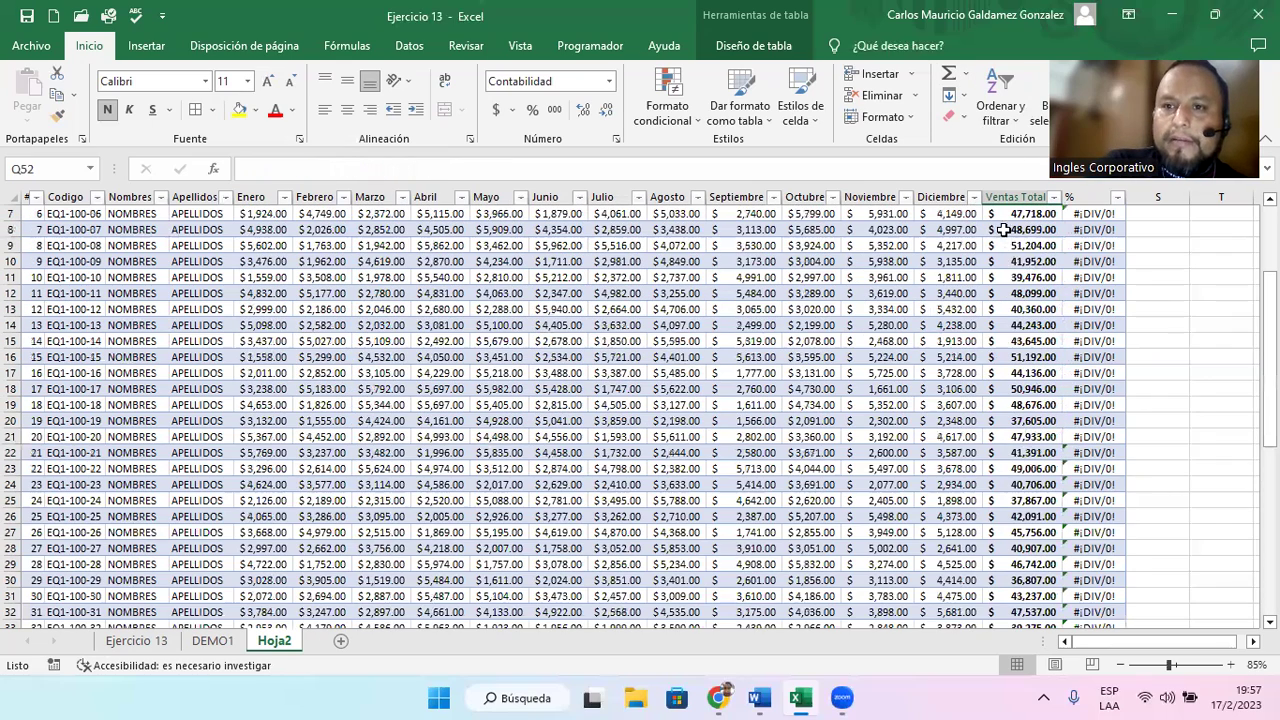
key(ctrl+space)
scroll(1003, 229, down, 8)
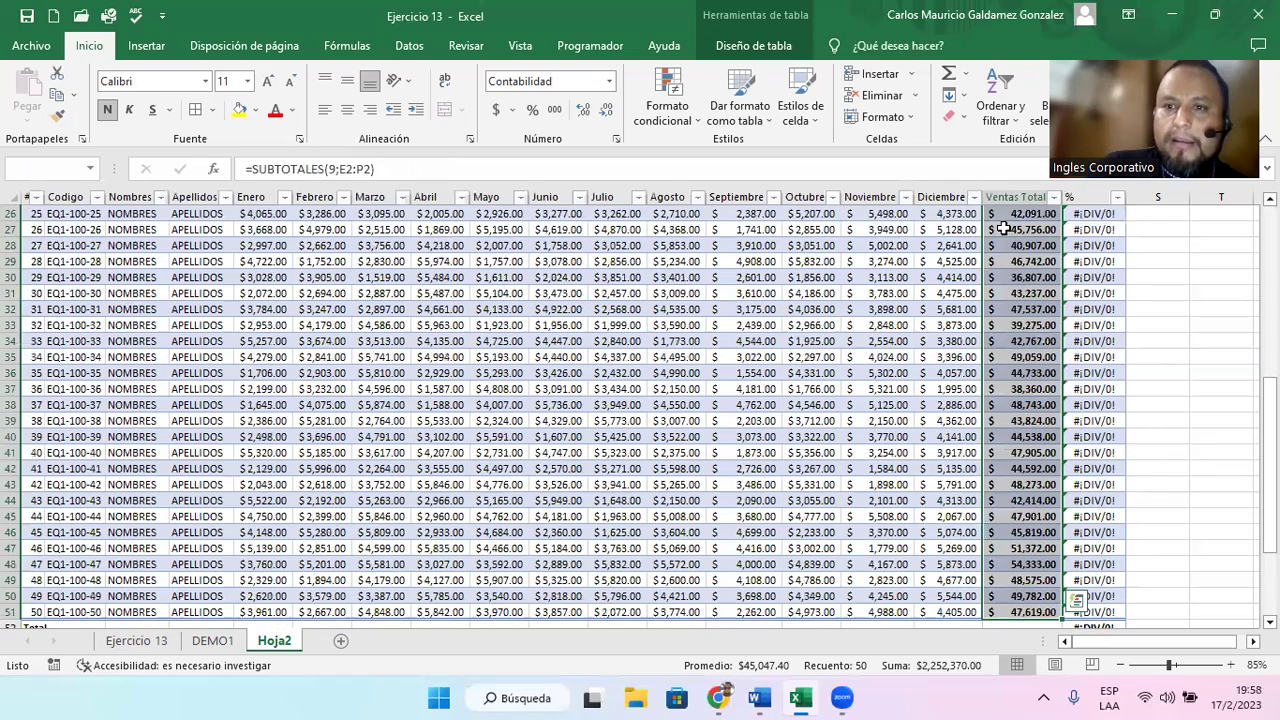
click(950, 78)
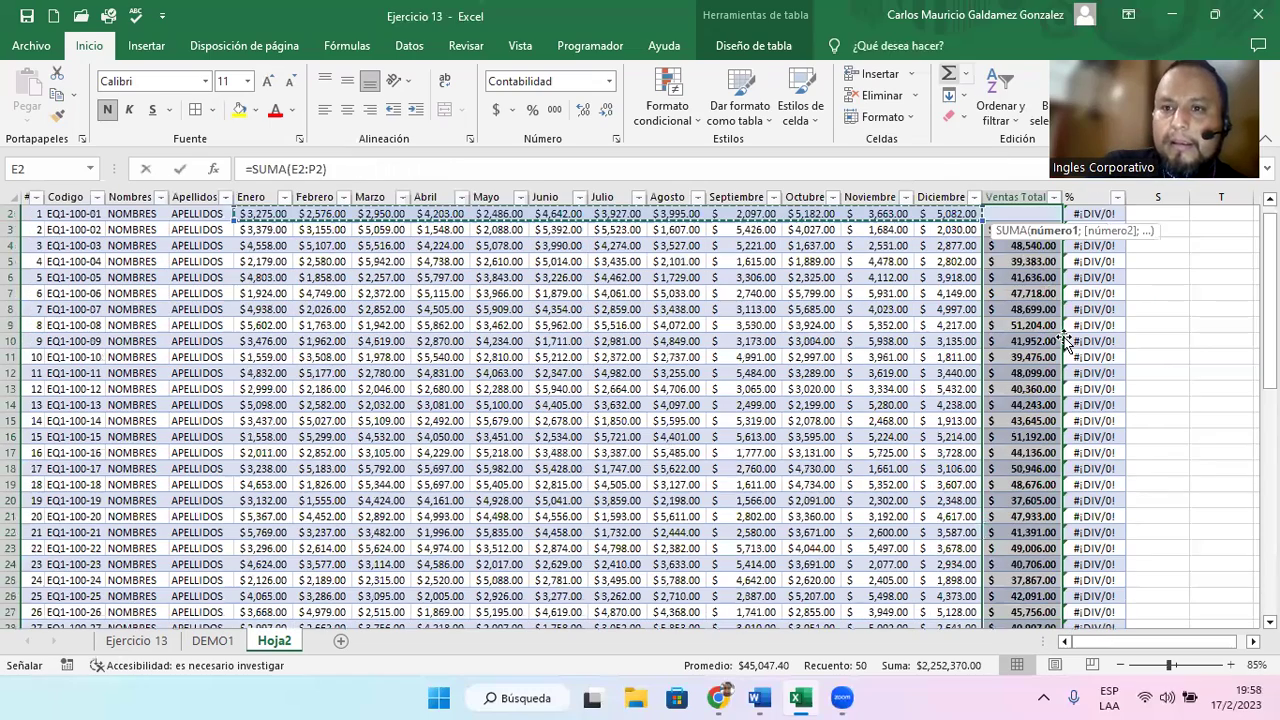
key(Return)
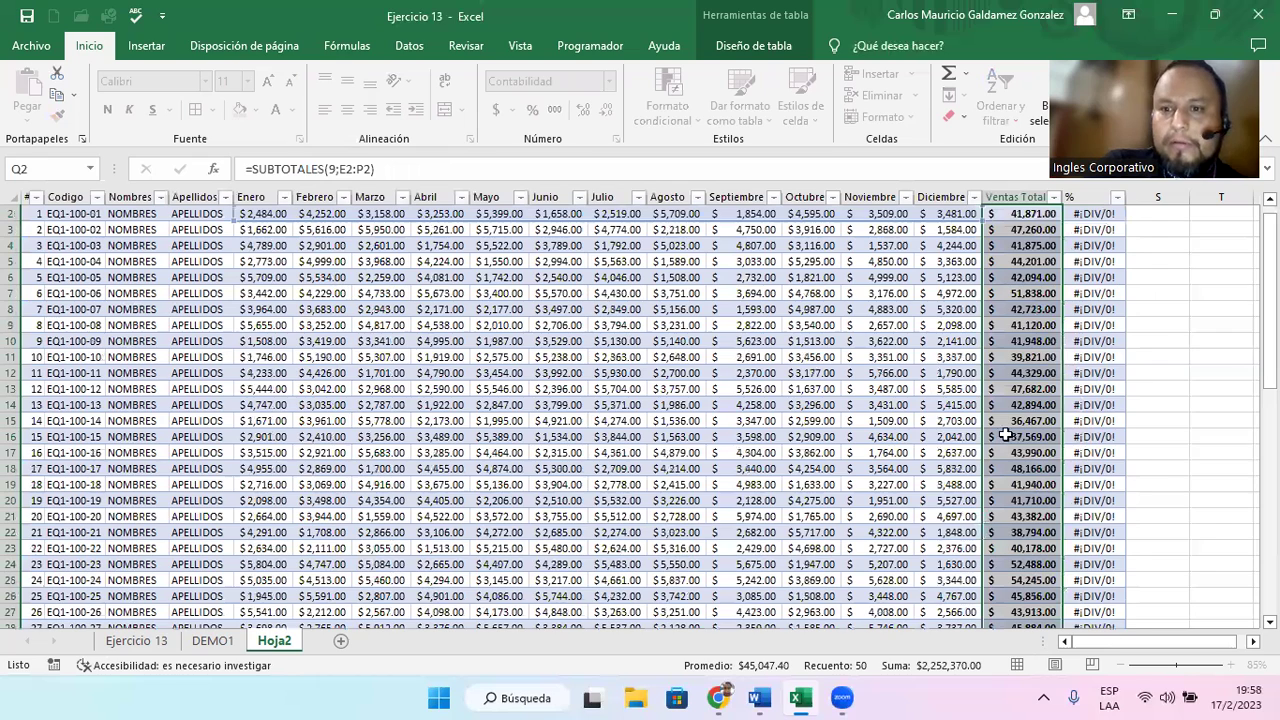
- Insert an AutoSum of the Ventas Total column in Q52 and clear that cell again
scroll(1002, 341, down, 14)
click(1002, 341)
click(943, 71)
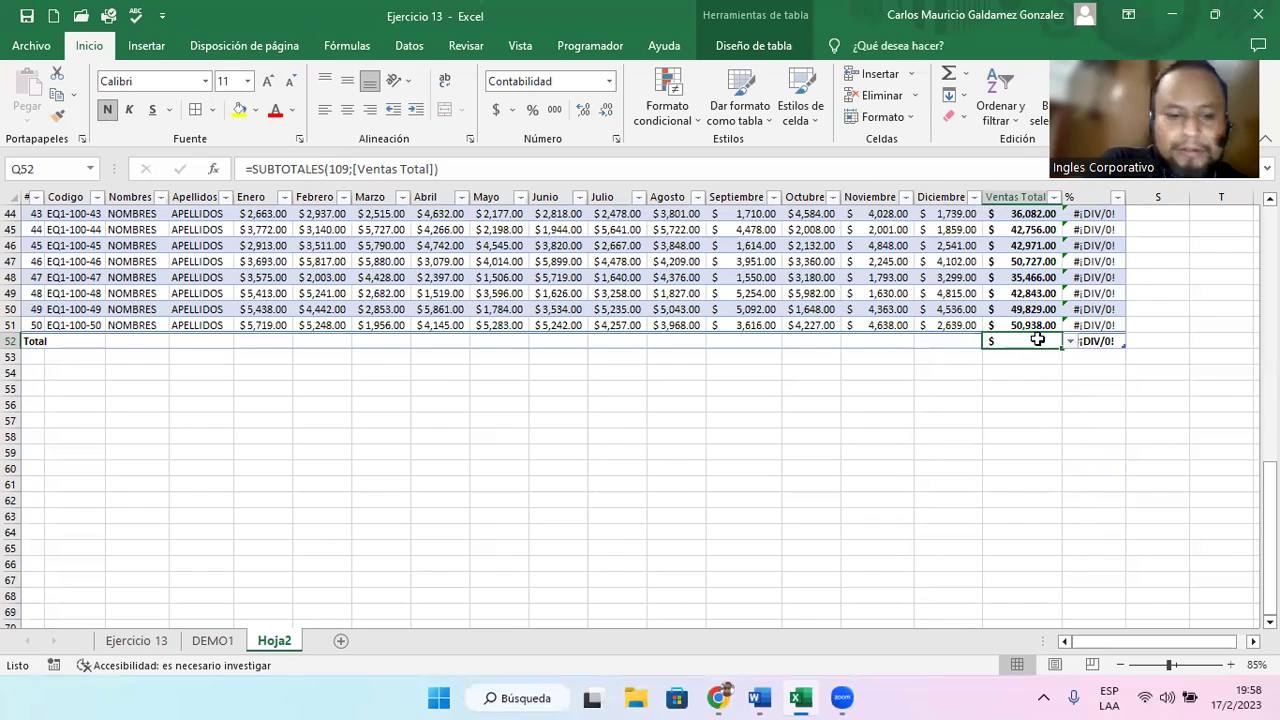
key(Delete)
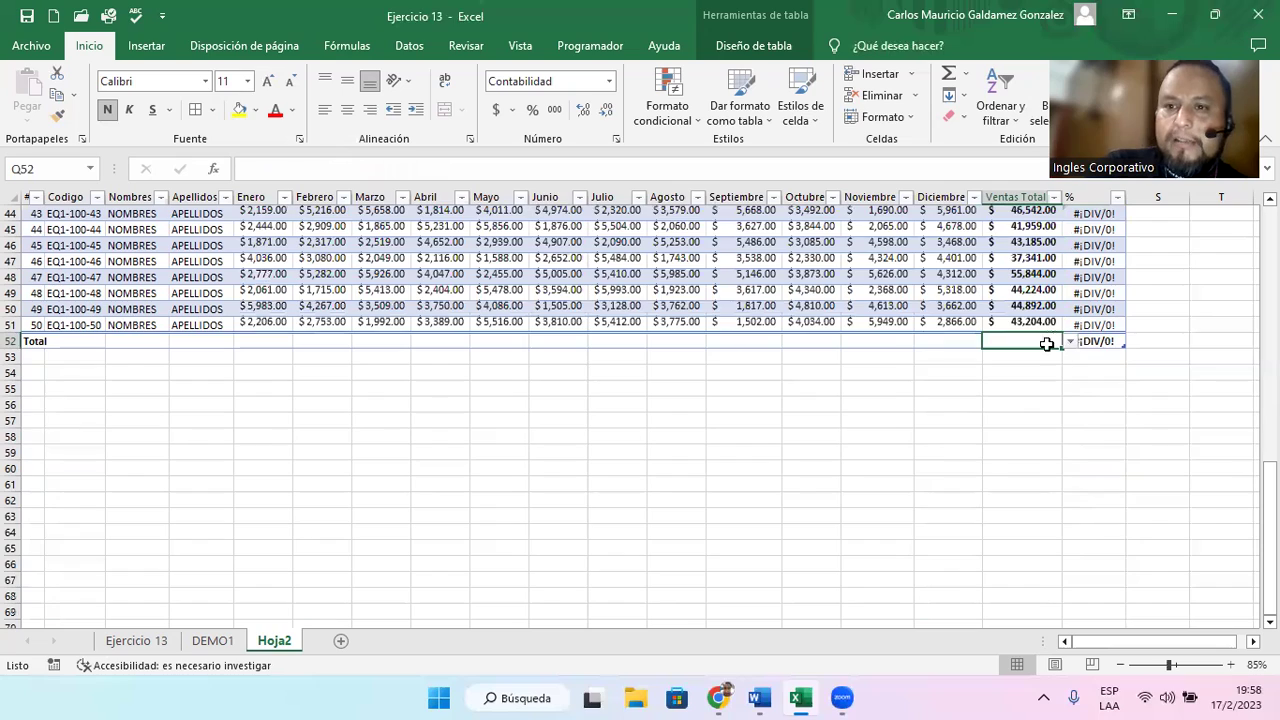
- Undo the edits back to before the % column was added and select cell R1
scroll(1046, 343, up, 14)
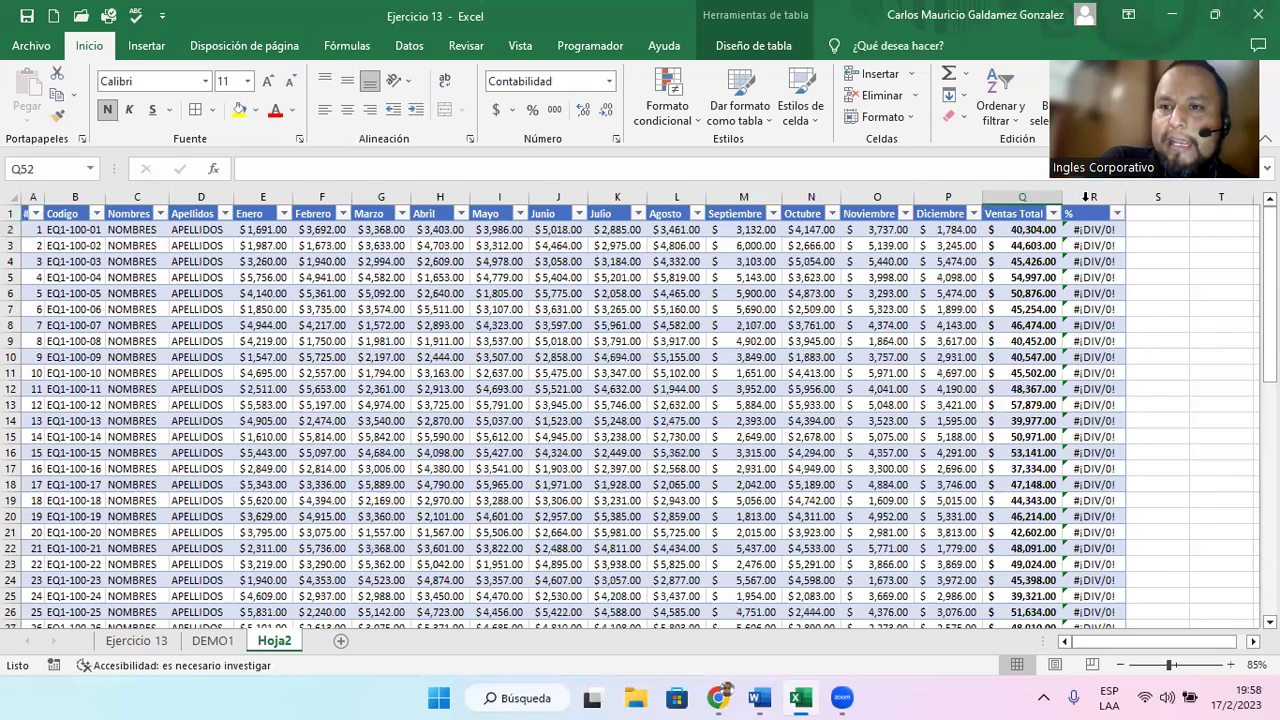
click(1086, 197)
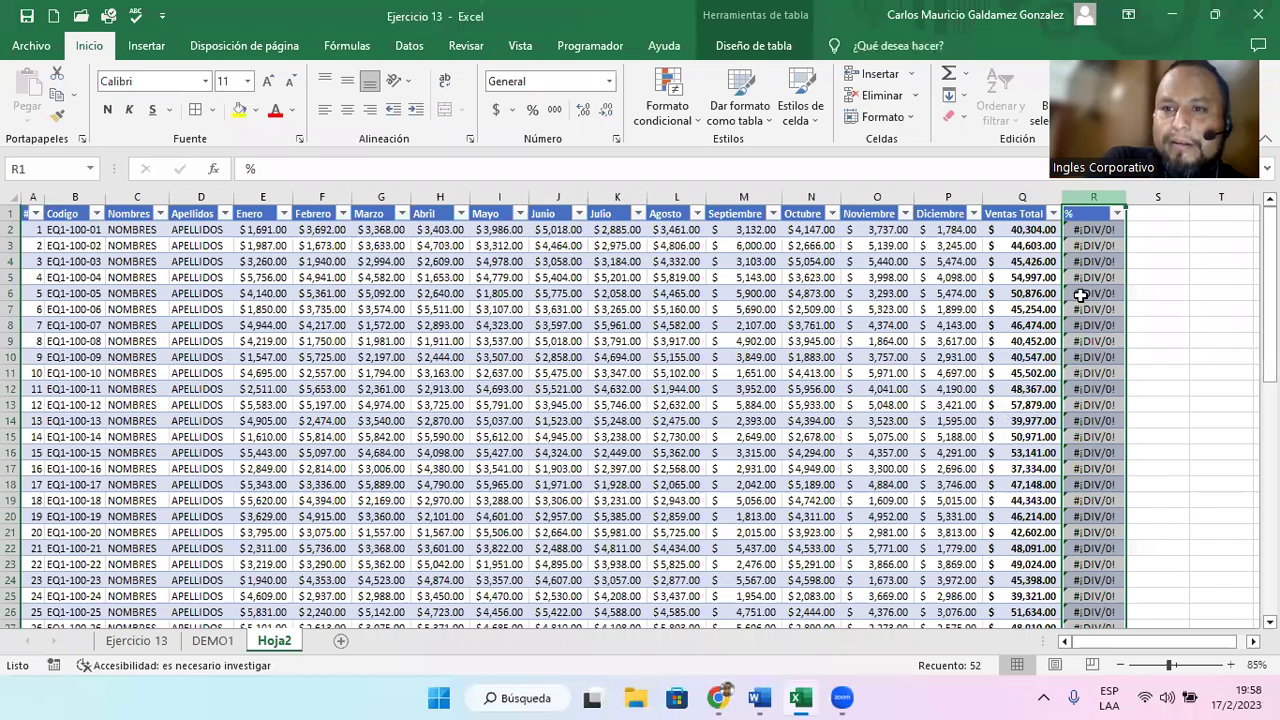
key(ctrl+z)
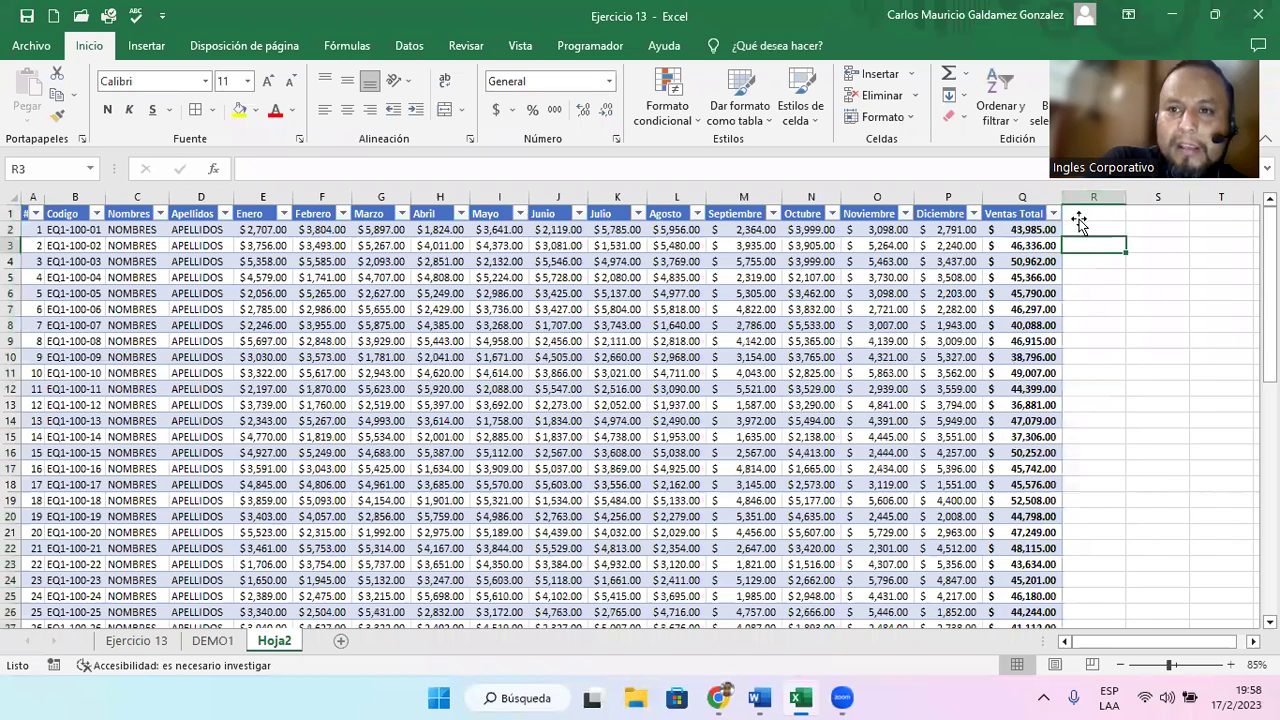
key(Up)
key(Up)
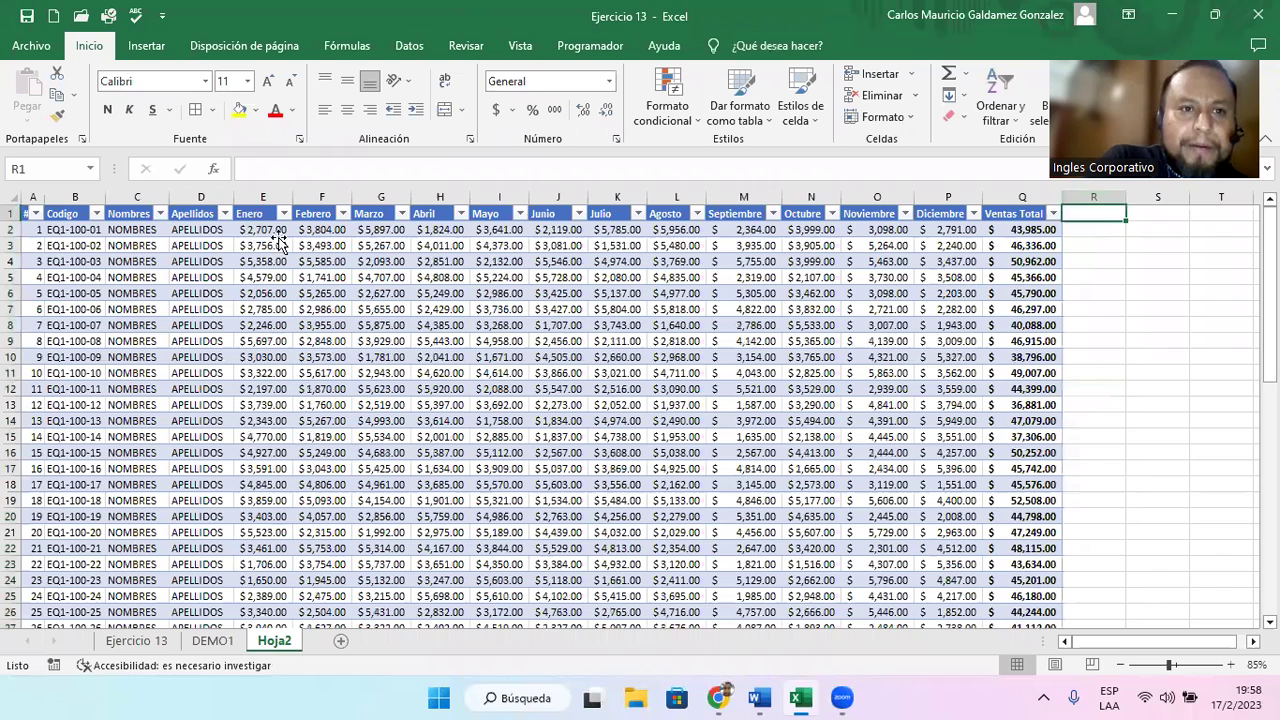
- Examine the ALEATORIO.ENTRE formulas in E2 and I9 and the SUBTOTALES formula in Q7
click(278, 233)
key(F2)
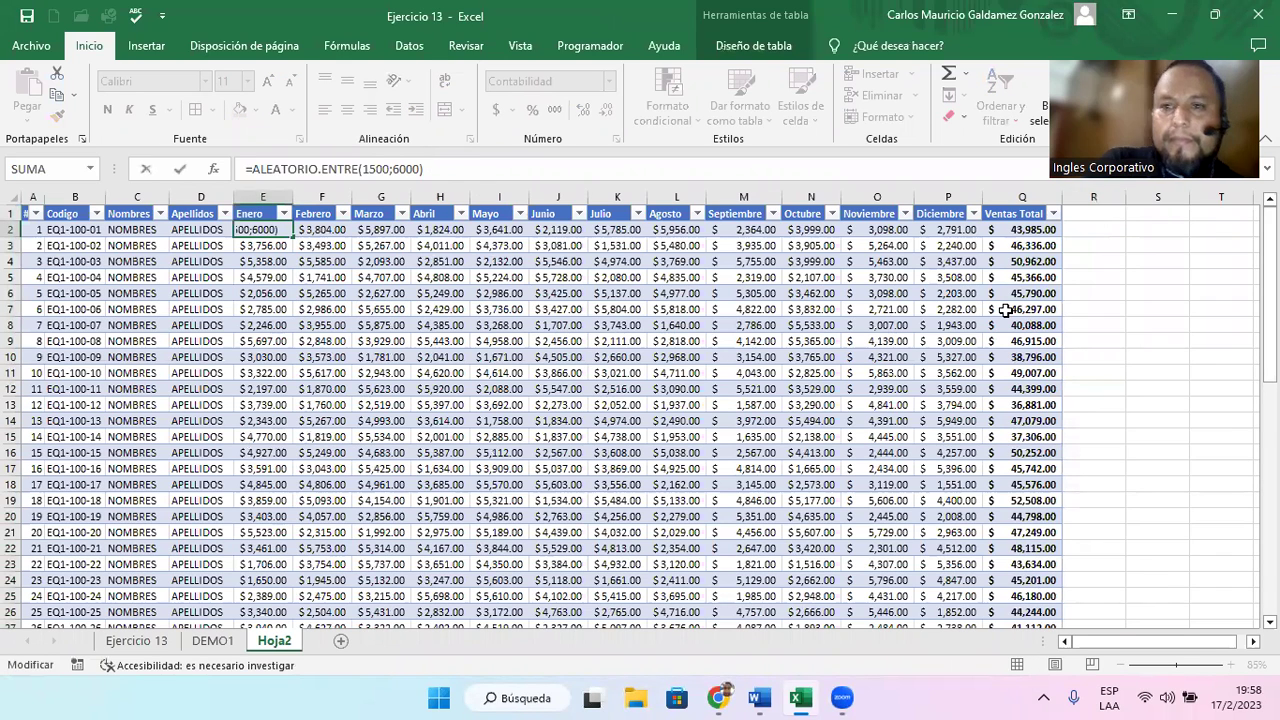
click(1005, 310)
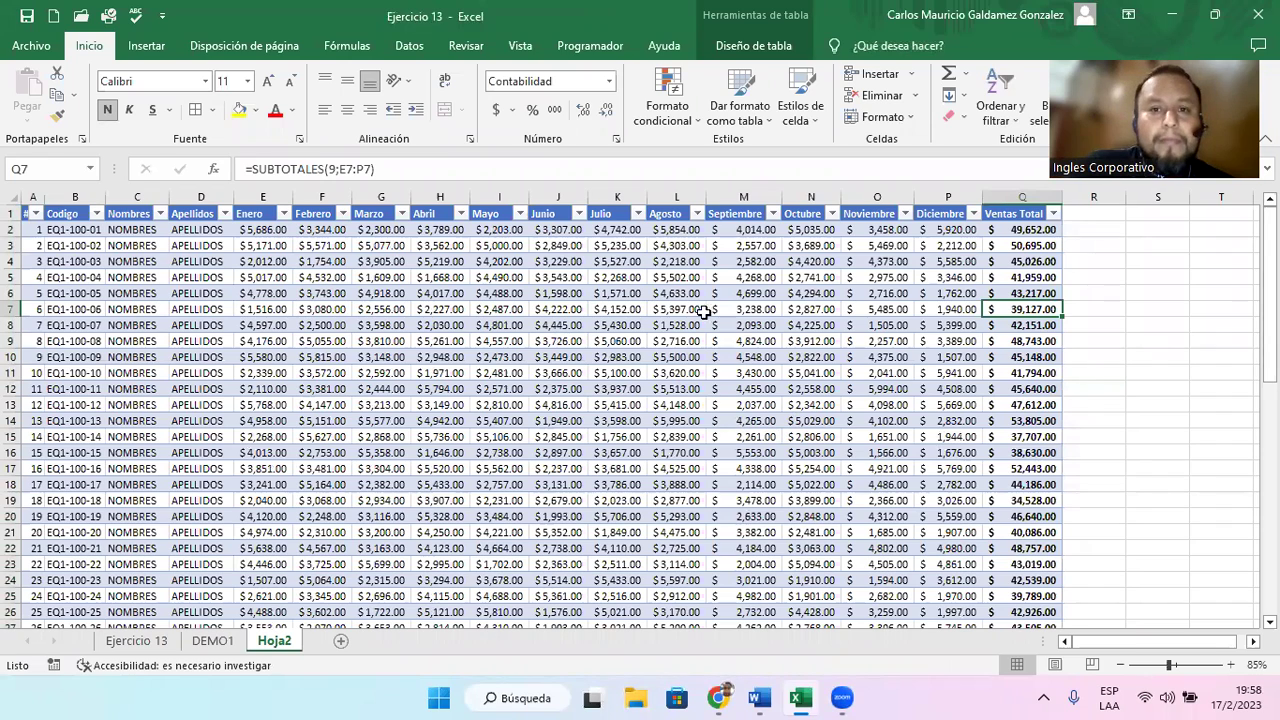
click(327, 241)
click(263, 232)
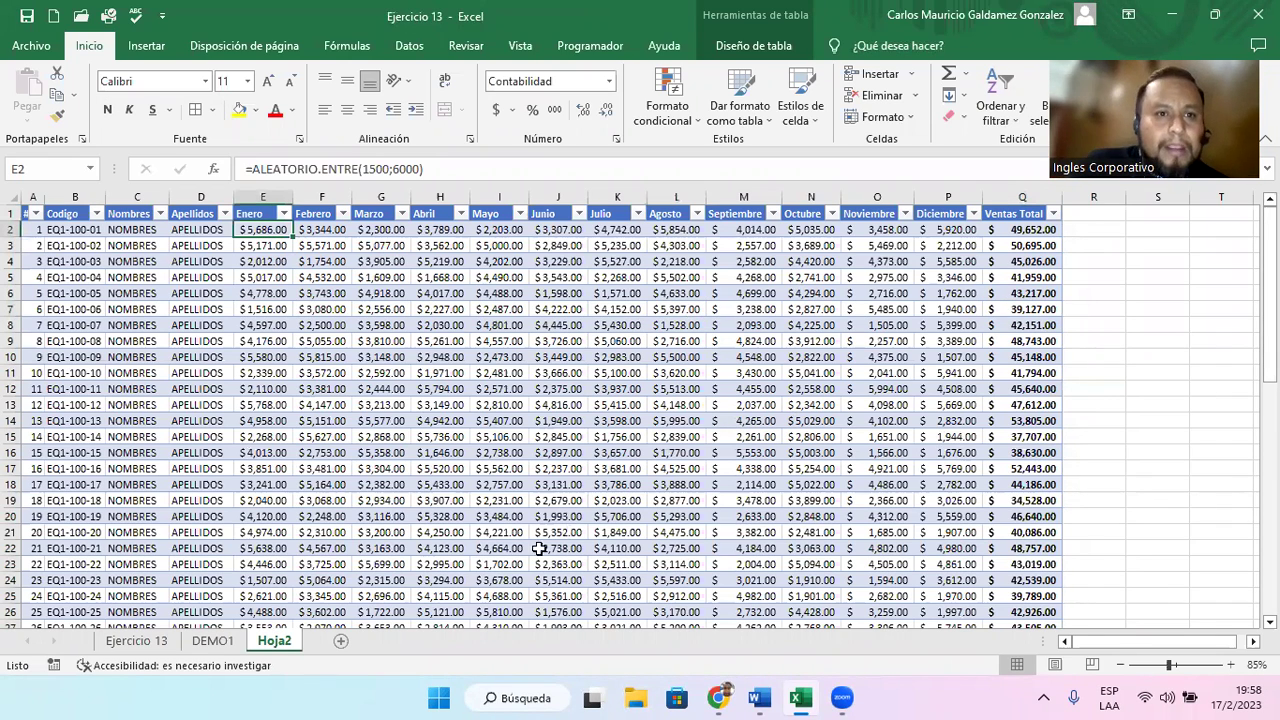
click(425, 173)
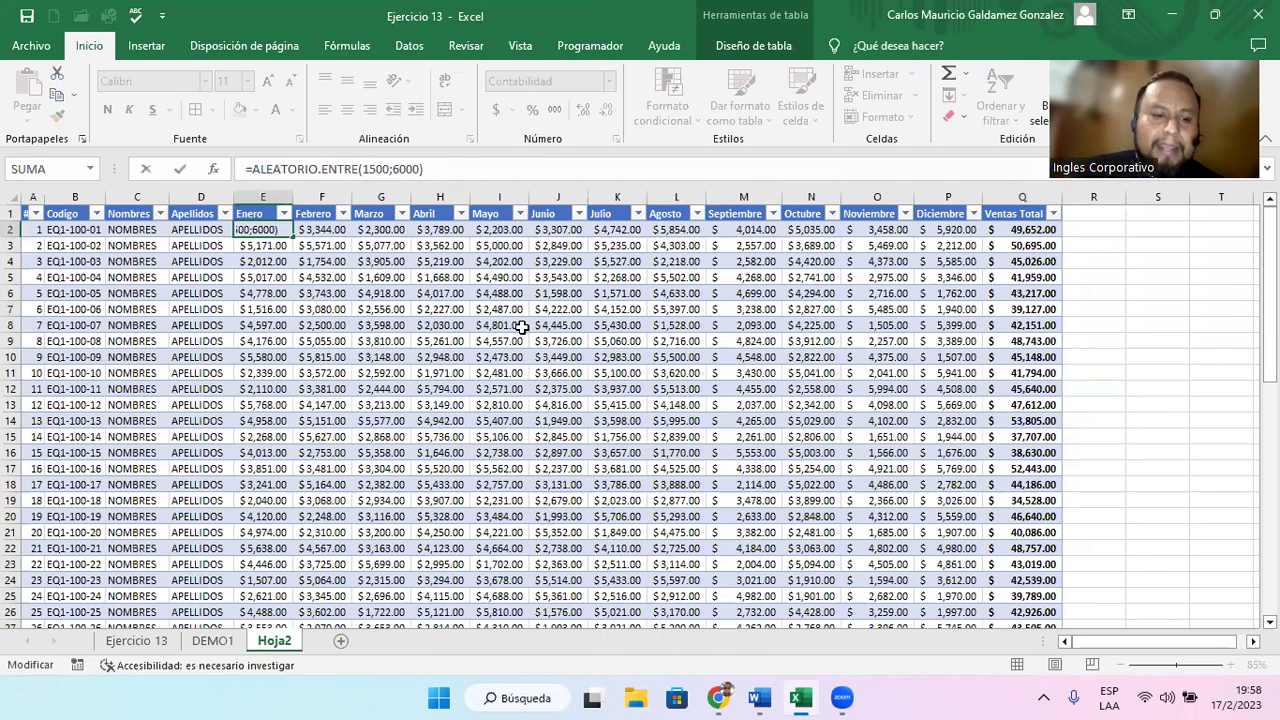
click(490, 339)
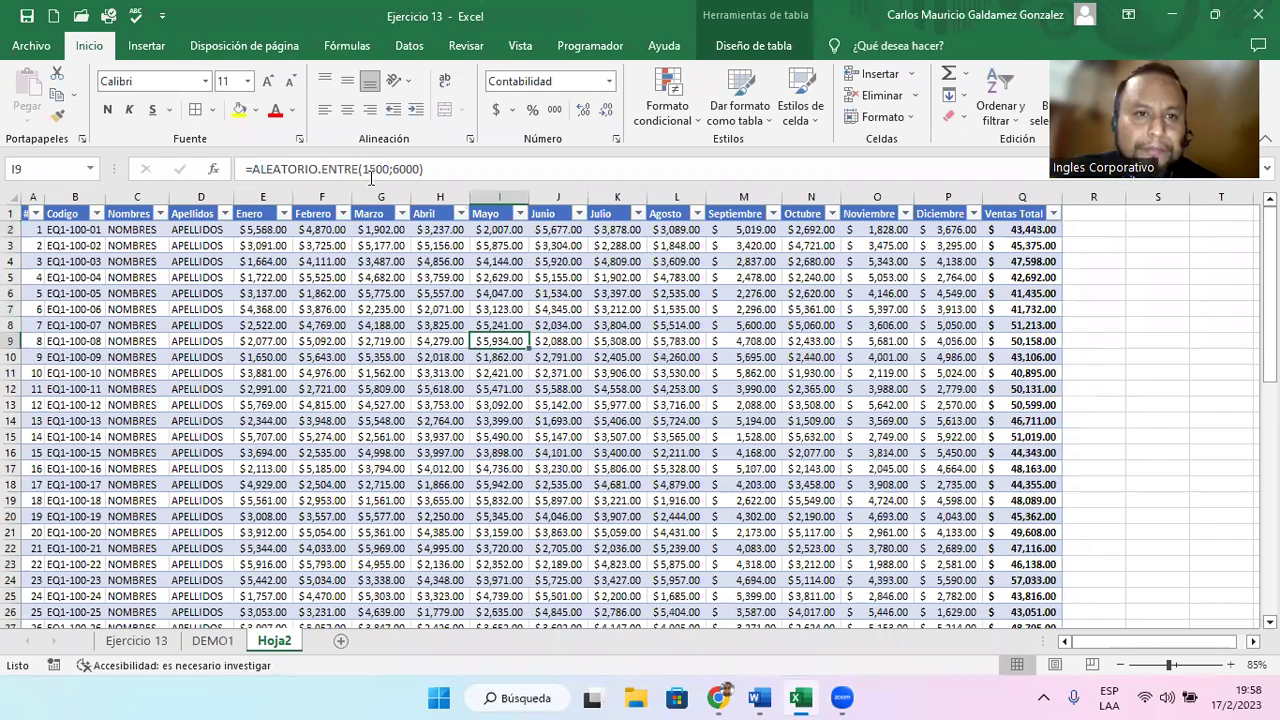
click(461, 173)
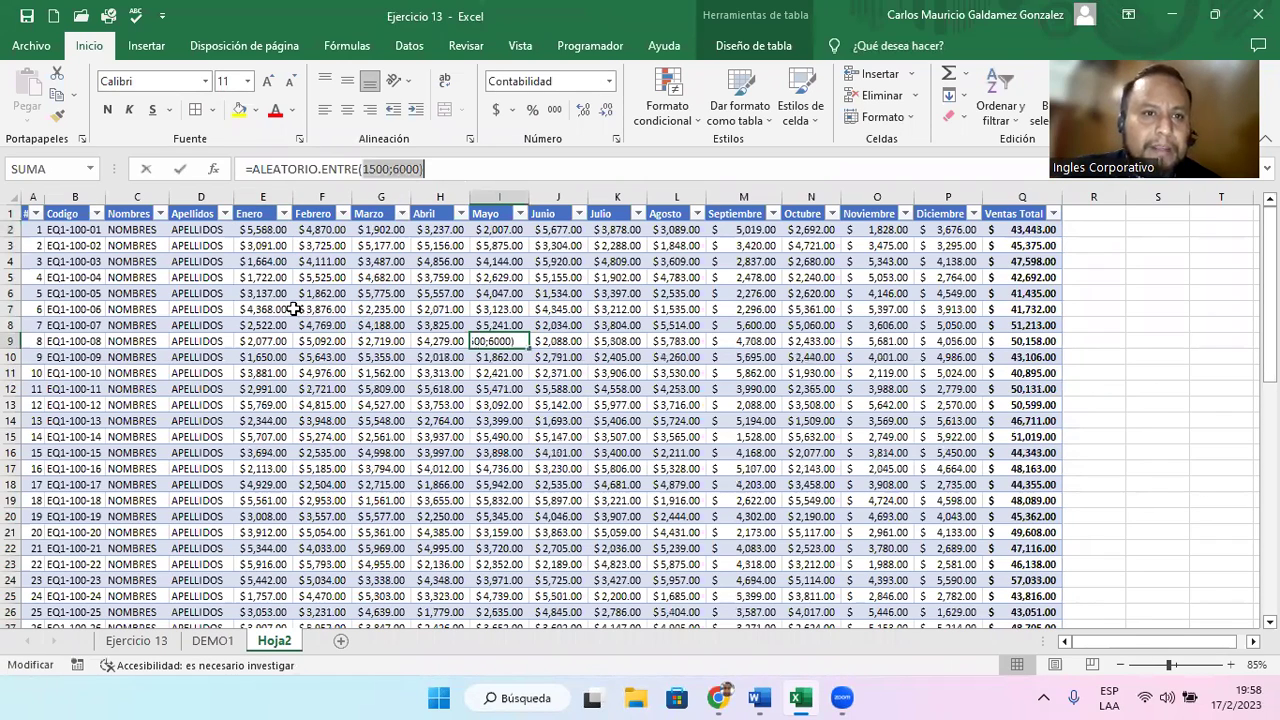
click(265, 231)
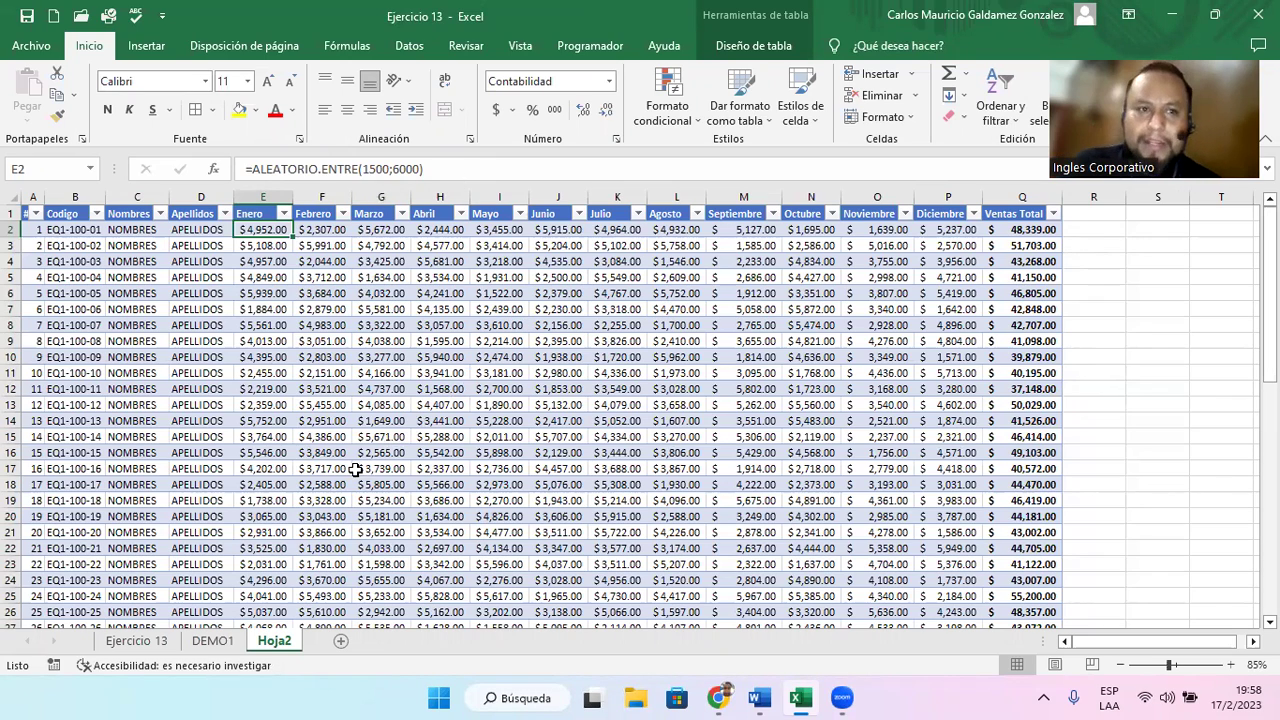
scroll(500, 510, down, 1)
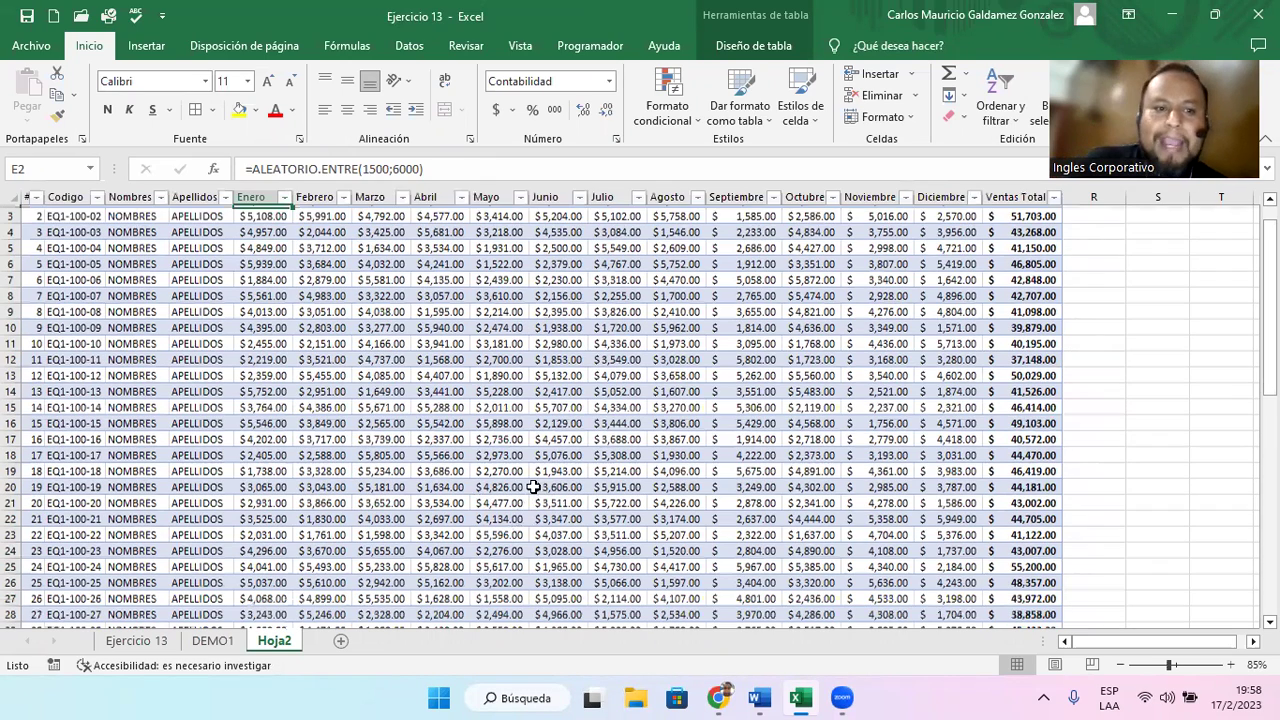
scroll(534, 486, up, 1)
click(630, 355)
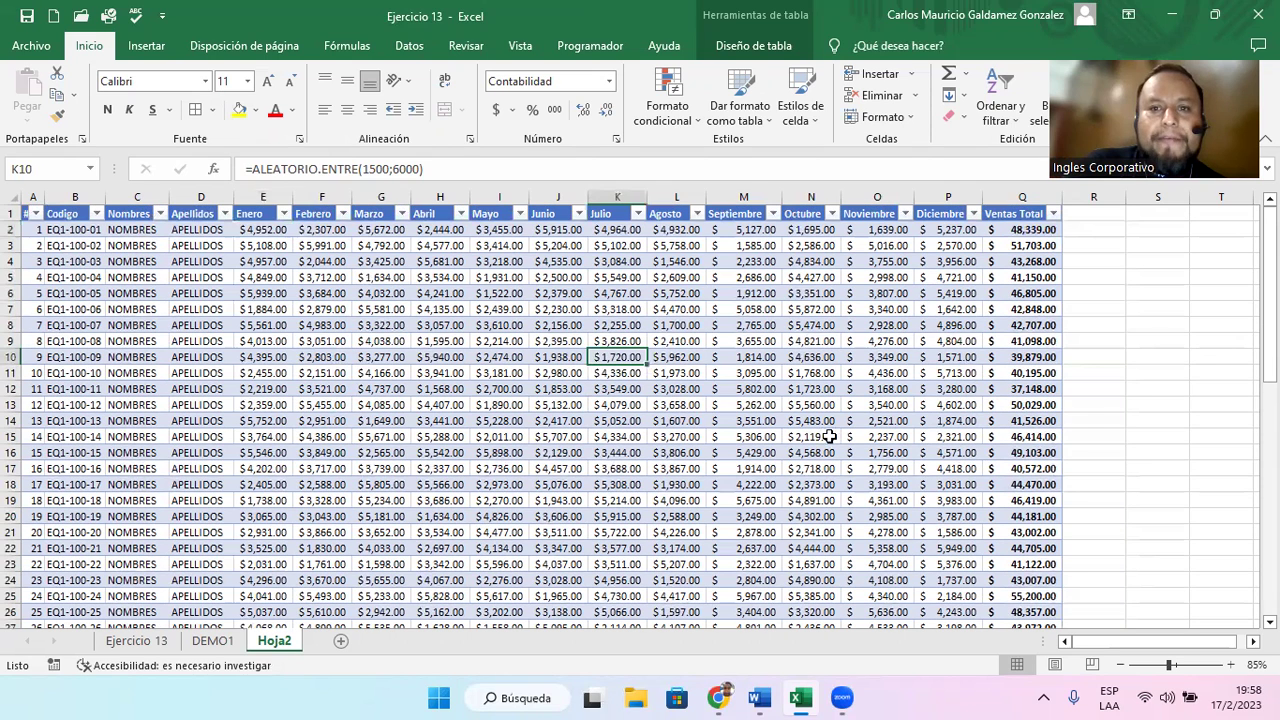
click(1114, 391)
click(556, 357)
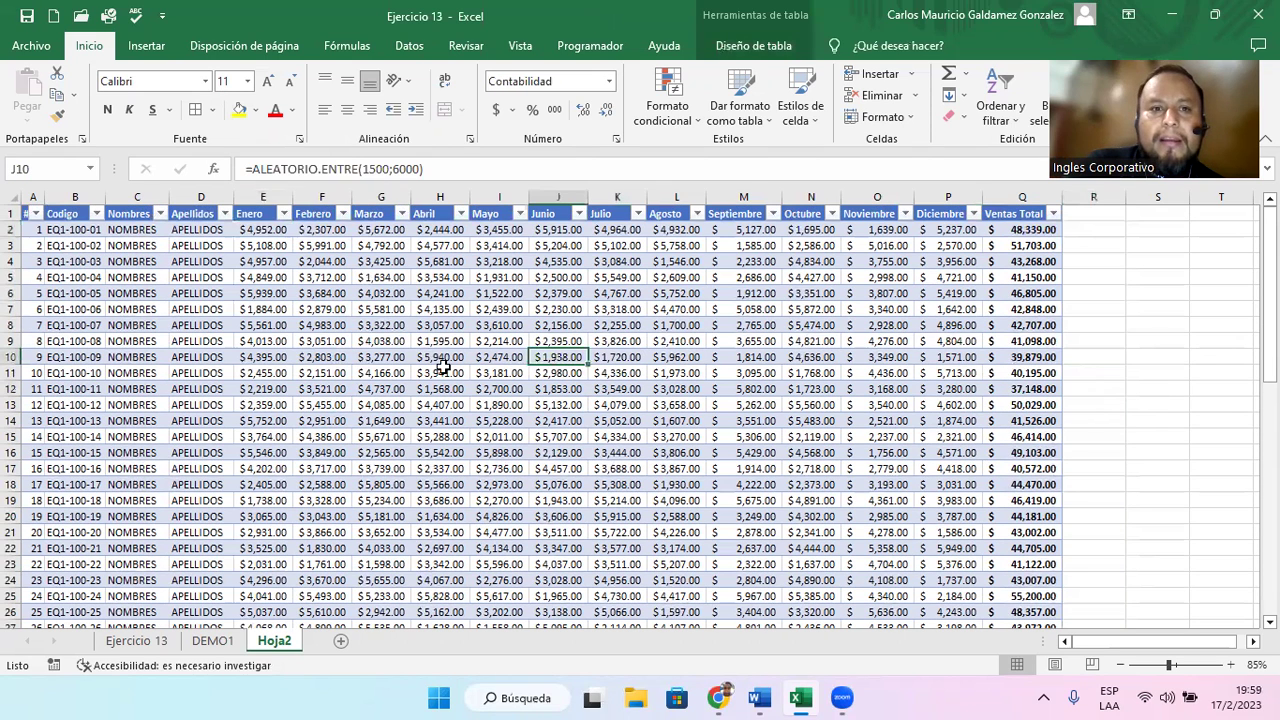
click(243, 240)
click(1160, 340)
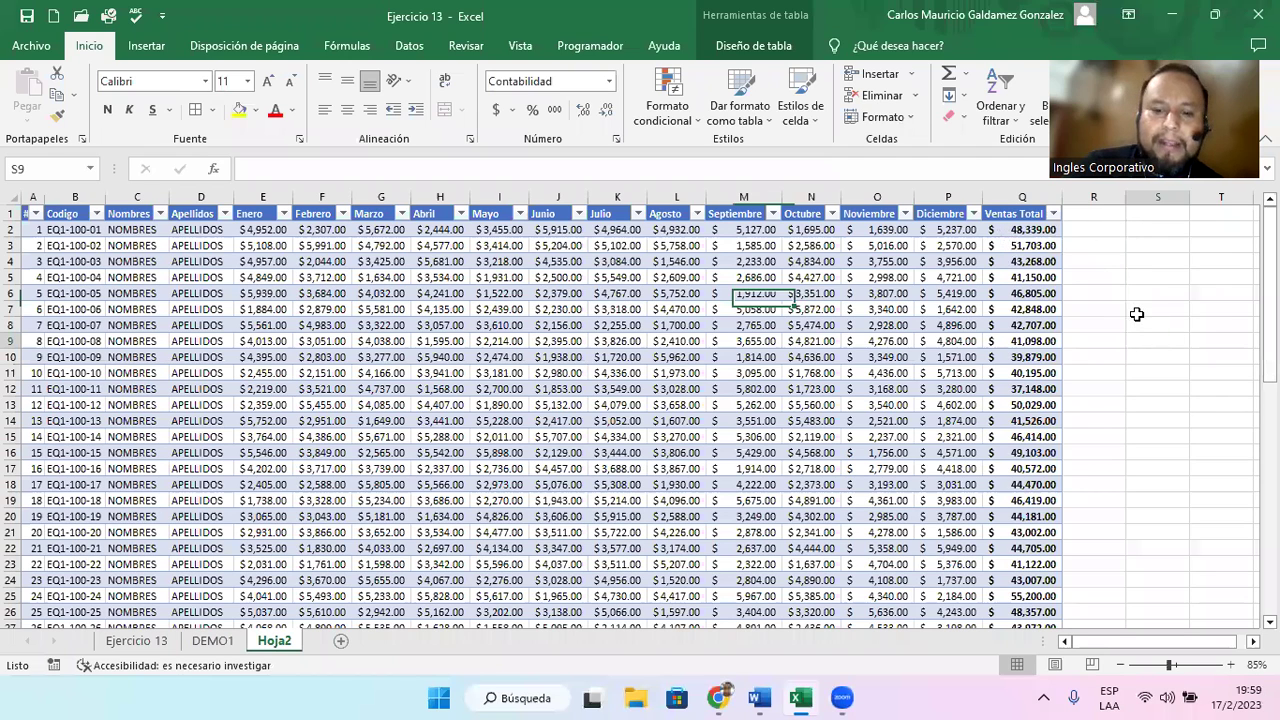
- Enter a SUMA formula in Q52 that totals the Ventas Total values from Q2 to Q51
key(ctrl+z)
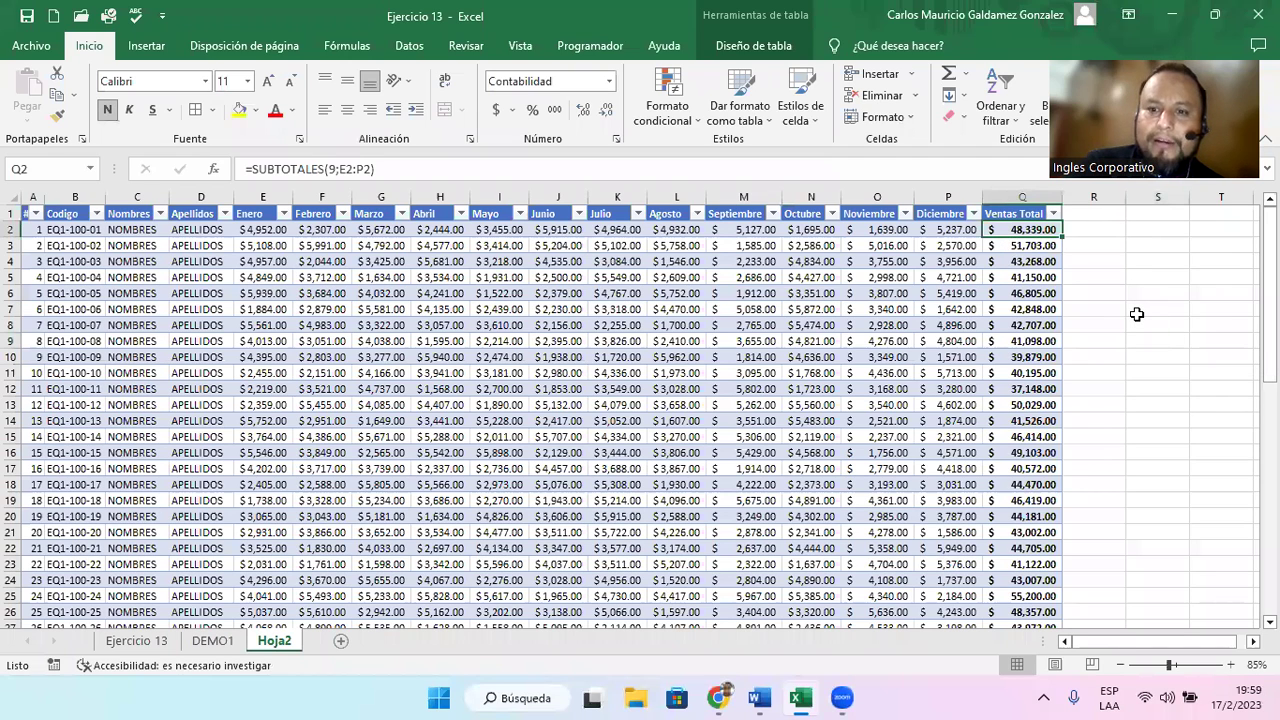
key(ctrl+Down)
key(Down)
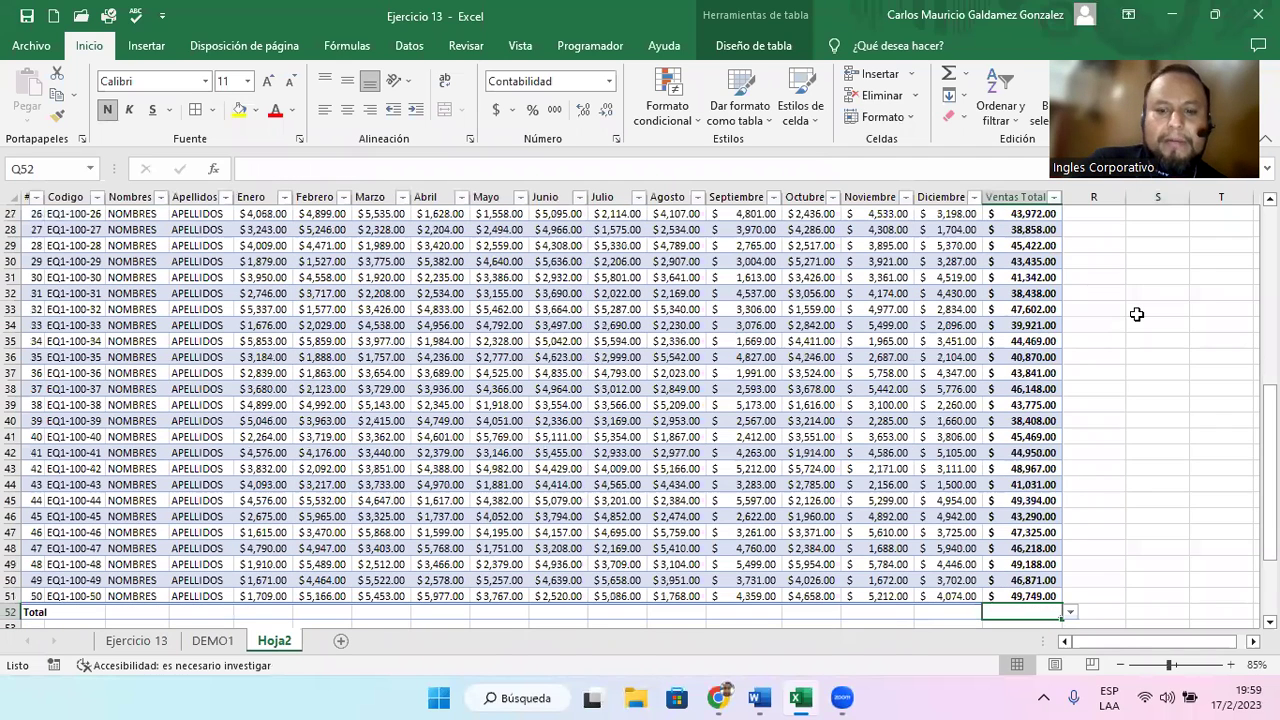
text(=suma)
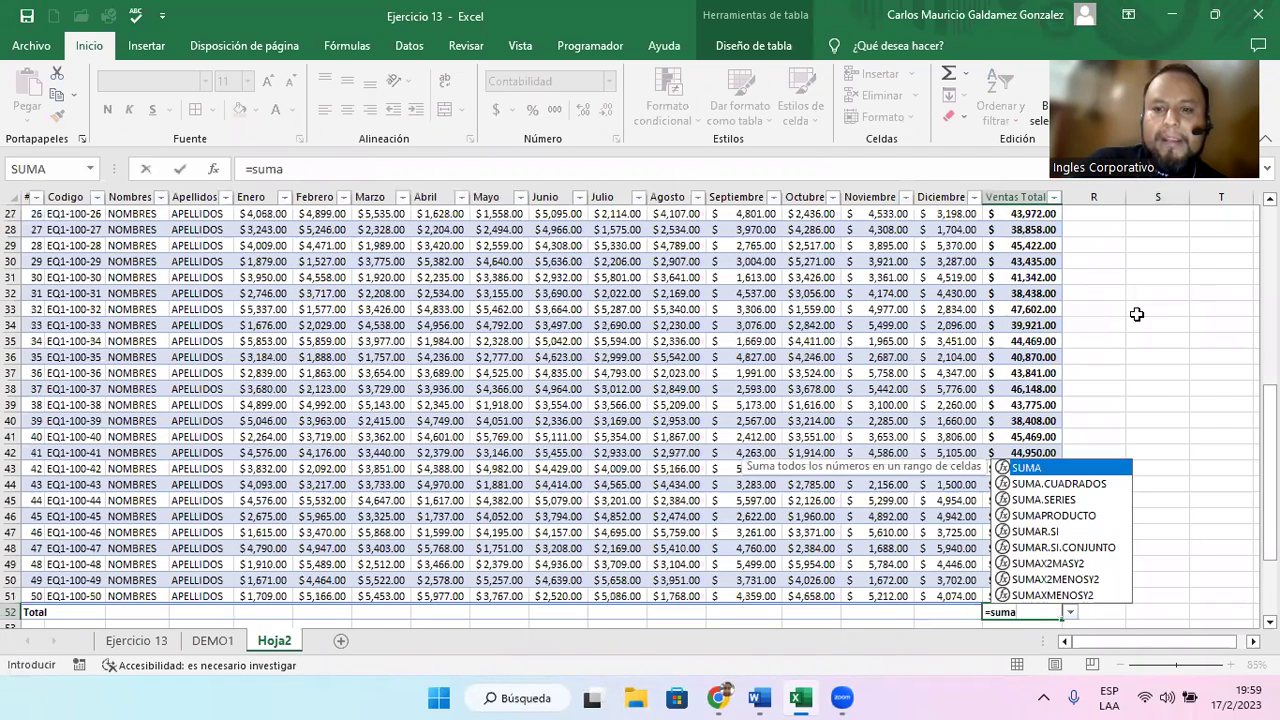
text(()
click(1008, 598)
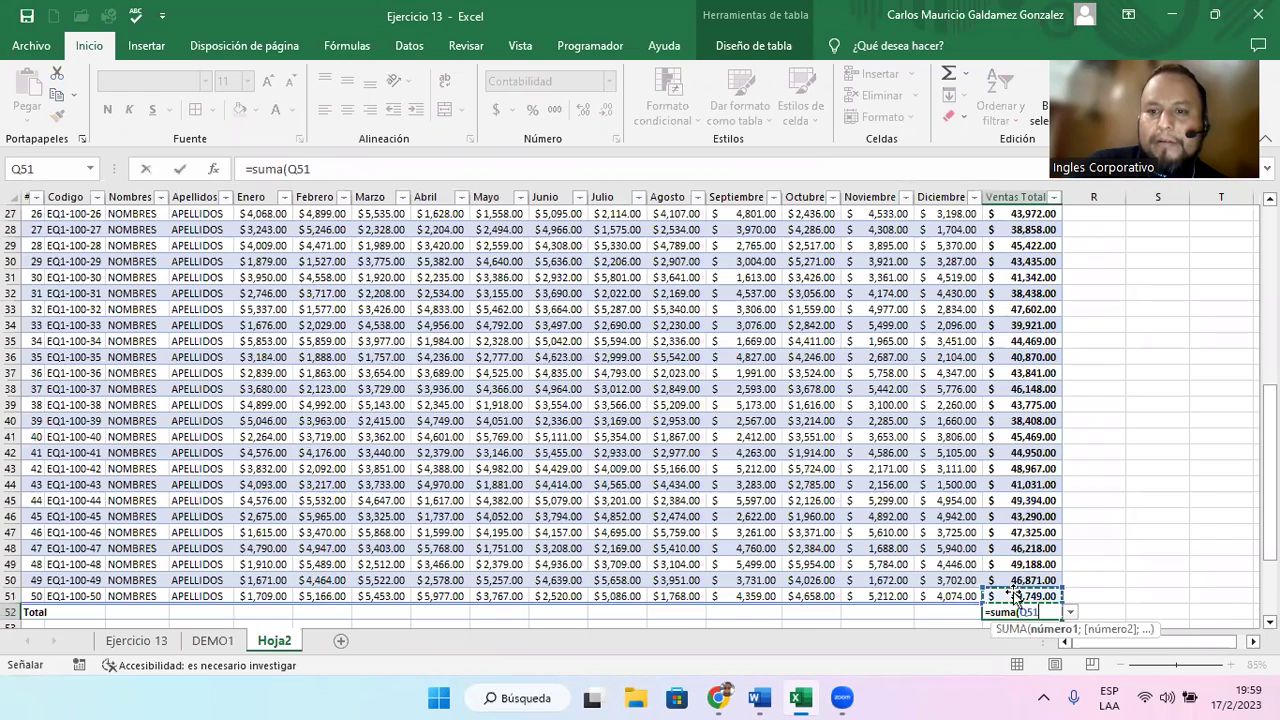
scroll(1012, 580, up, 9)
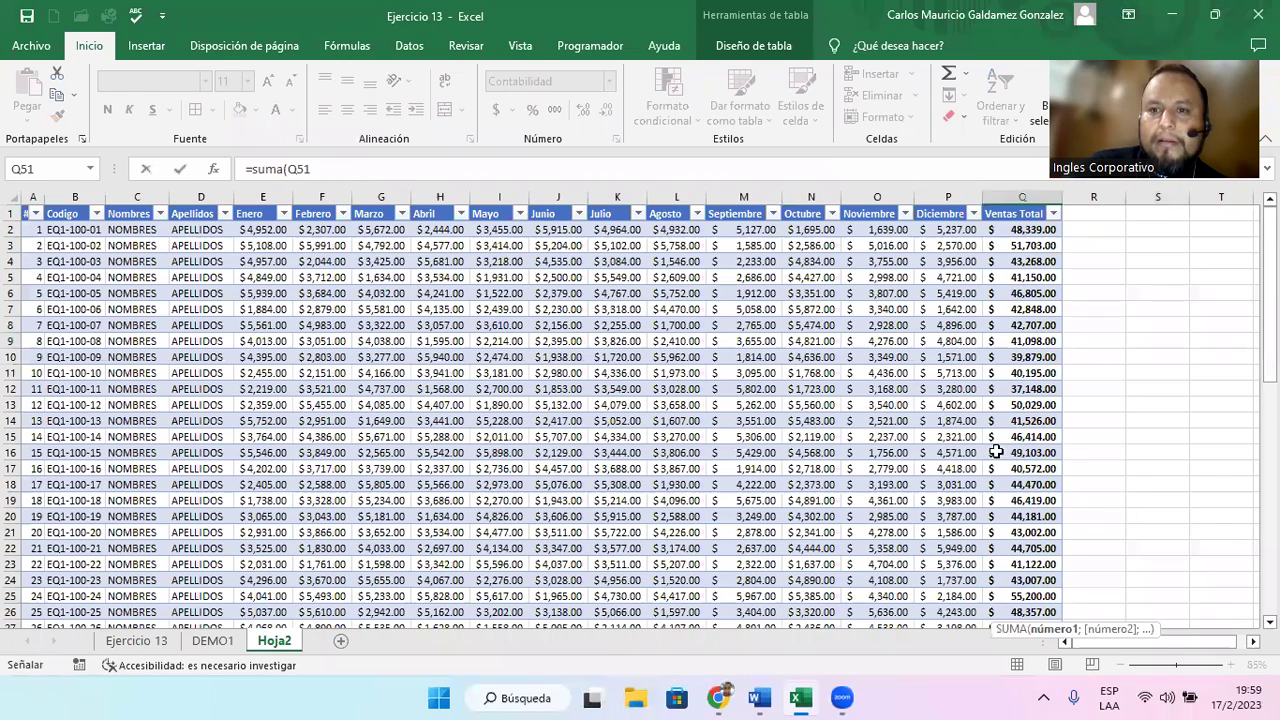
click(1026, 227)
key(Return)
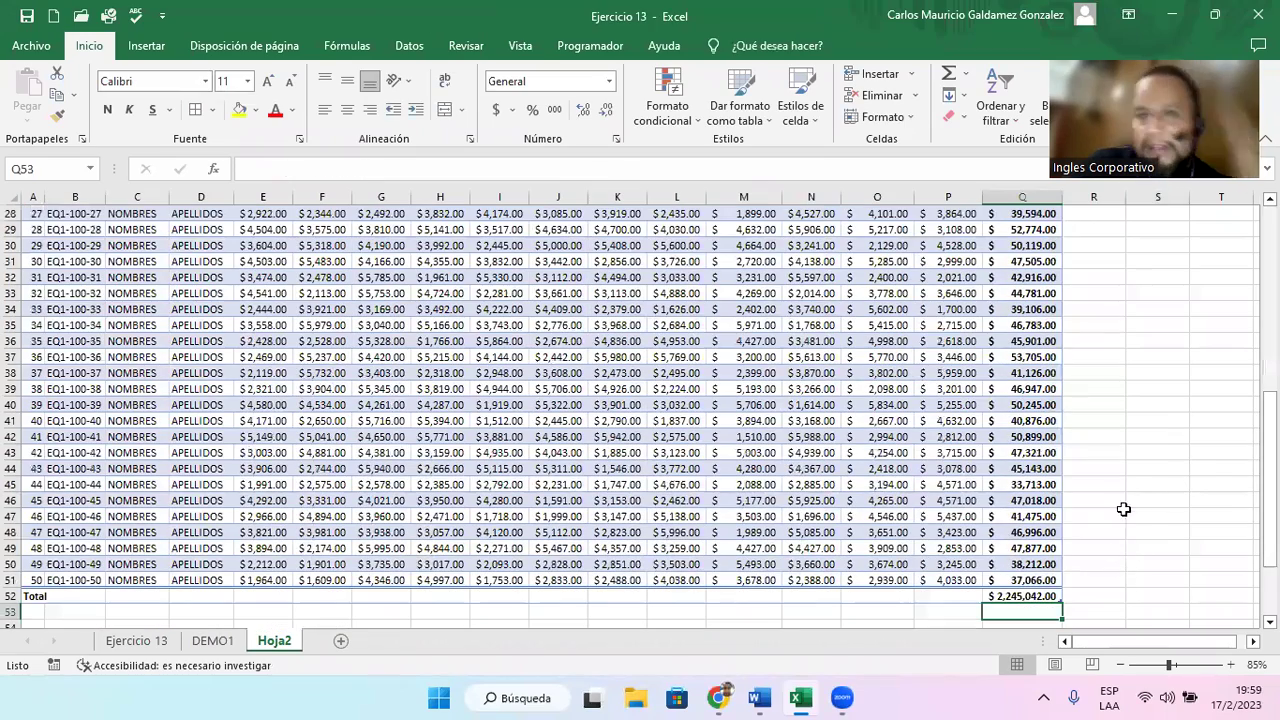
- Add a new table column beside Ventas Total by entering the header % in R1
scroll(1095, 224, up, 9)
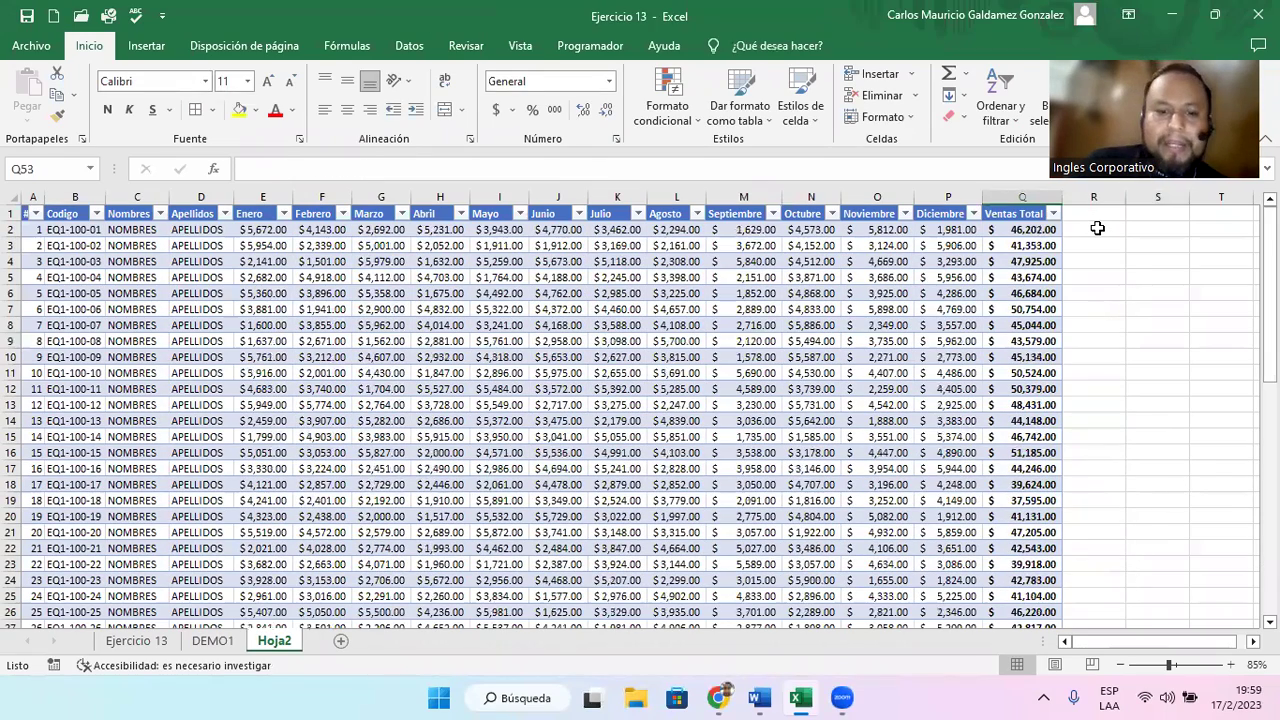
click(1096, 216)
text(%)
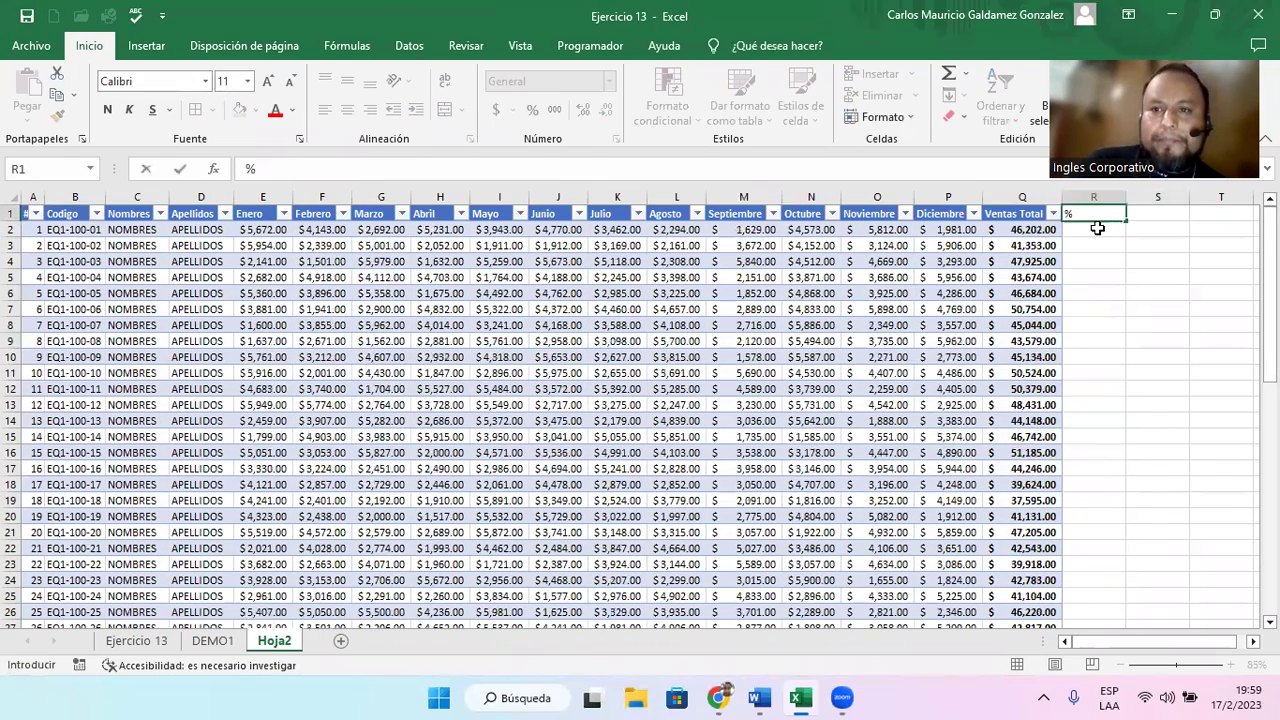
key(Return)
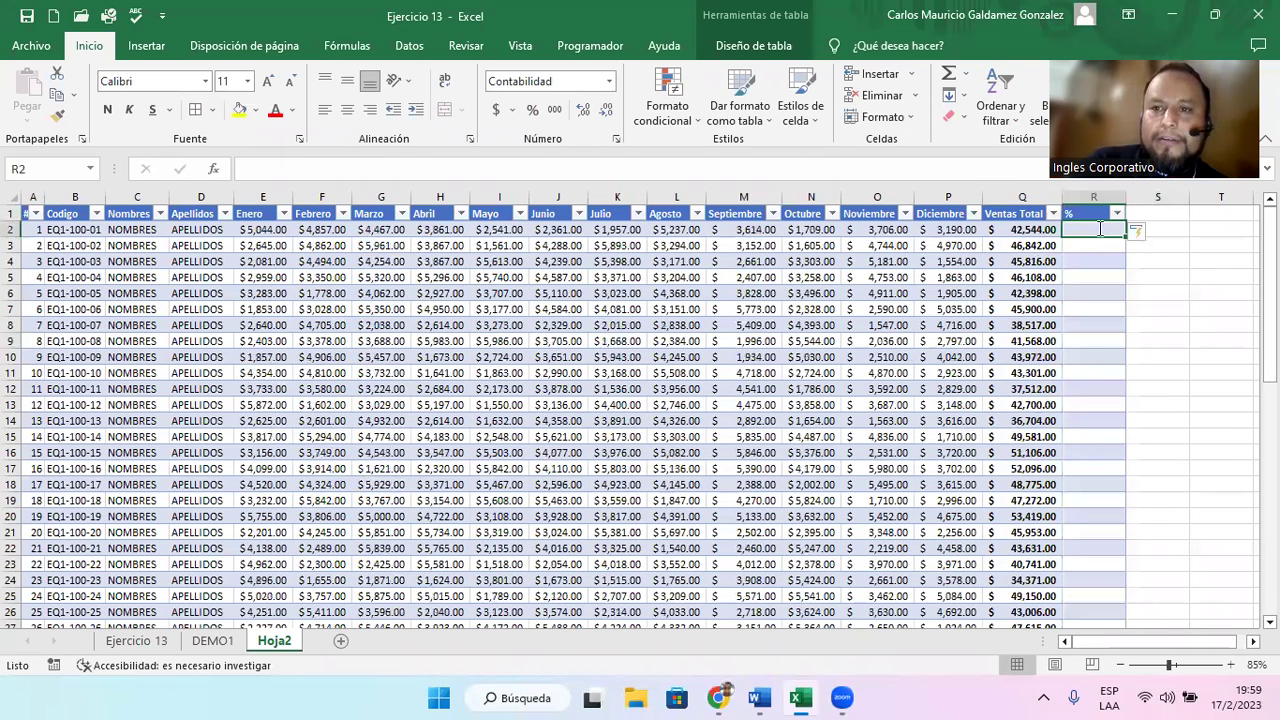
- Fill the % column with the formula =[@[Ventas Total]]/Tabla1[[#Totales];[Ventas Total]], entered in R2
text(=)
key(Left)
text(/)
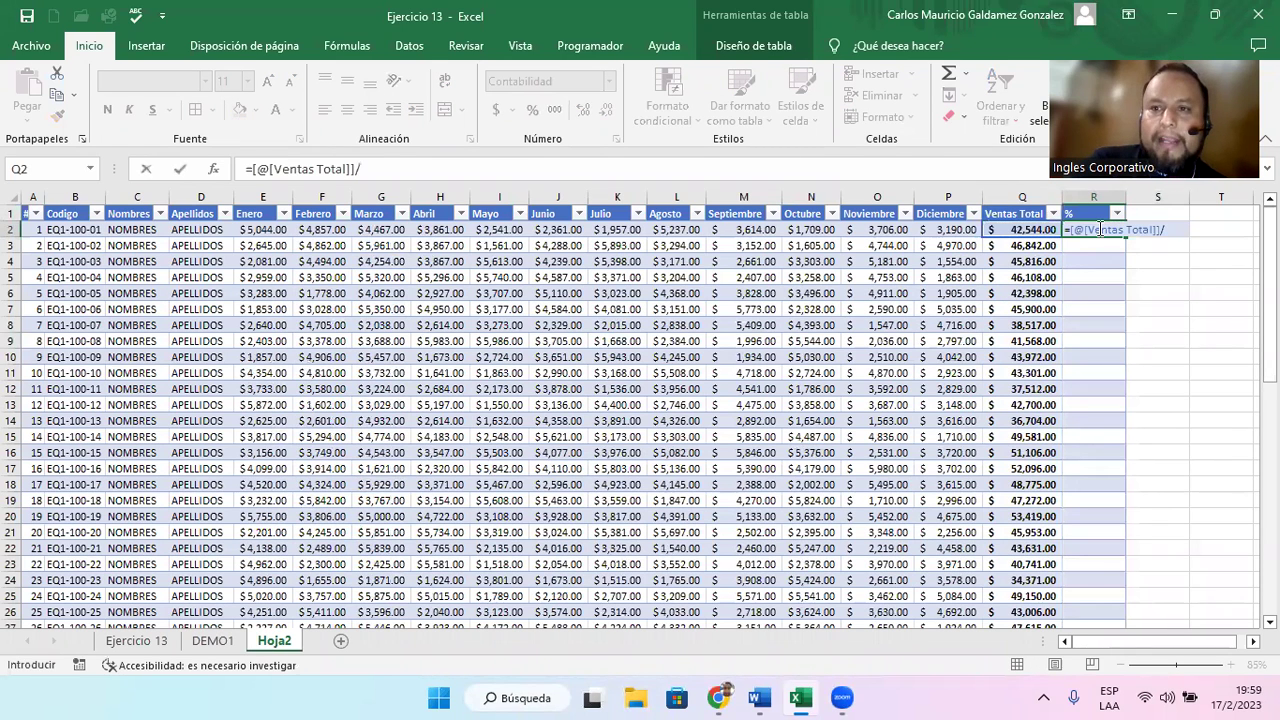
key(Left)
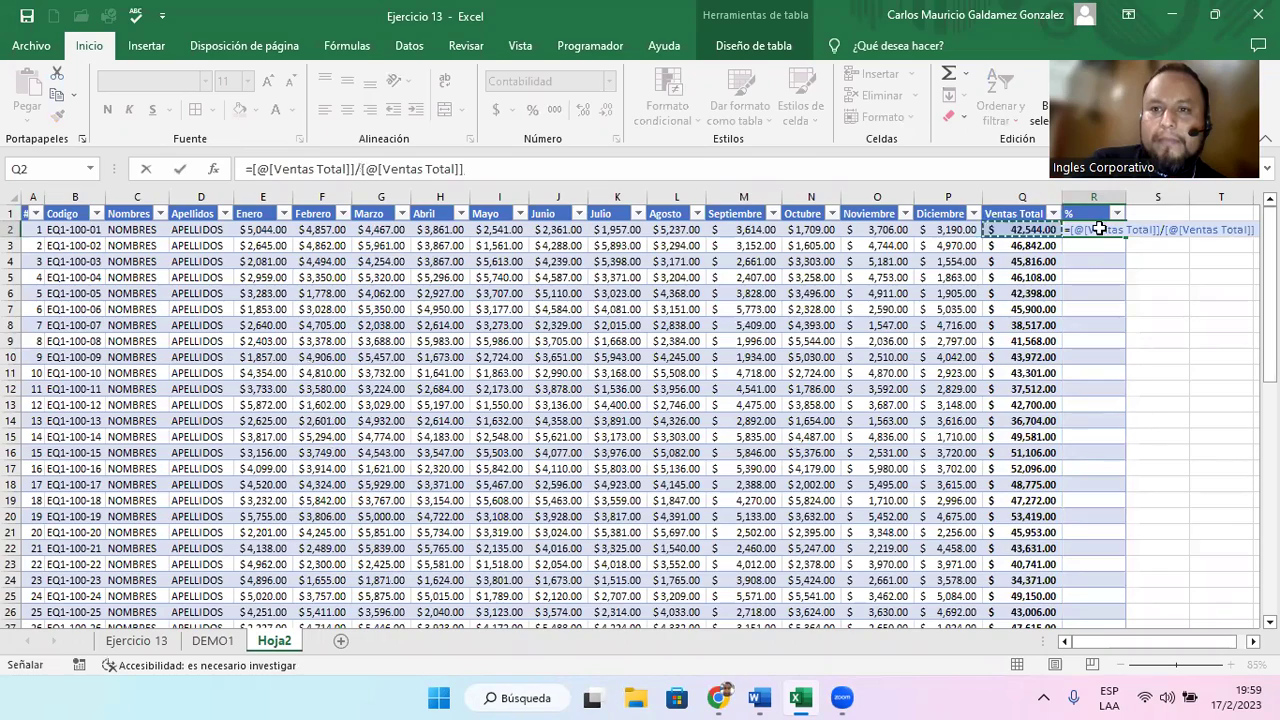
key(ctrl+Down)
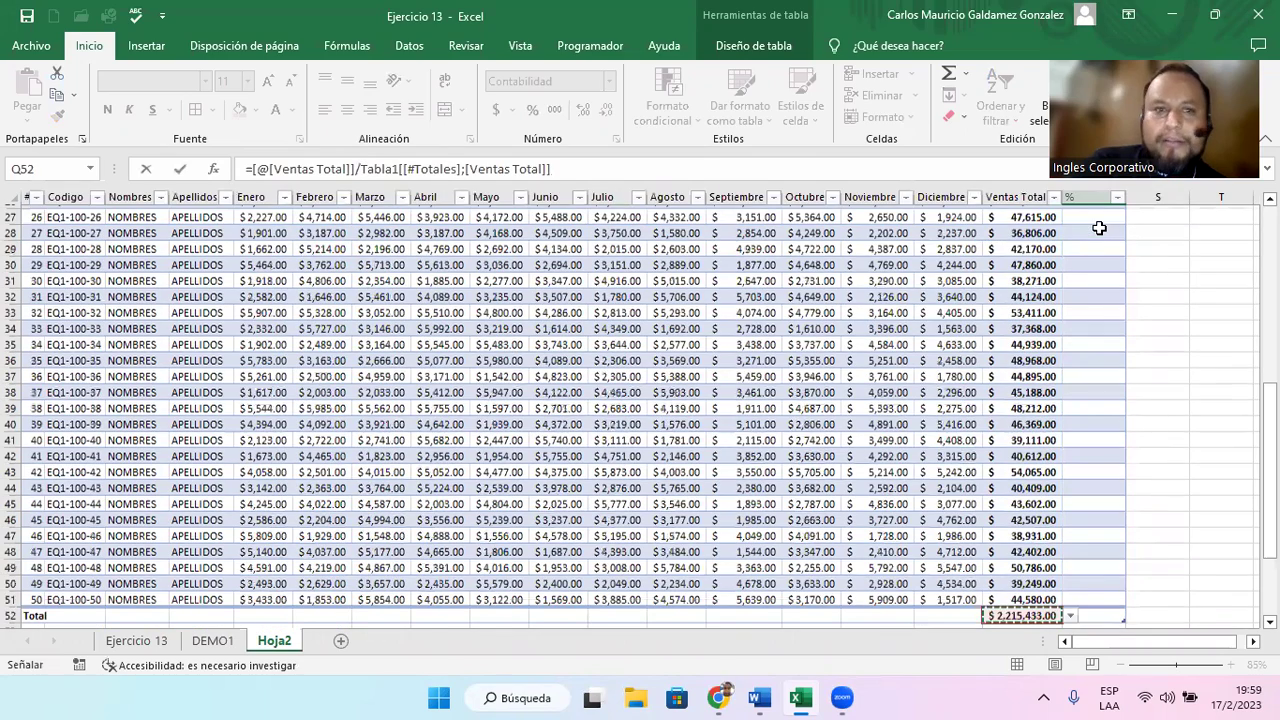
key(Return)
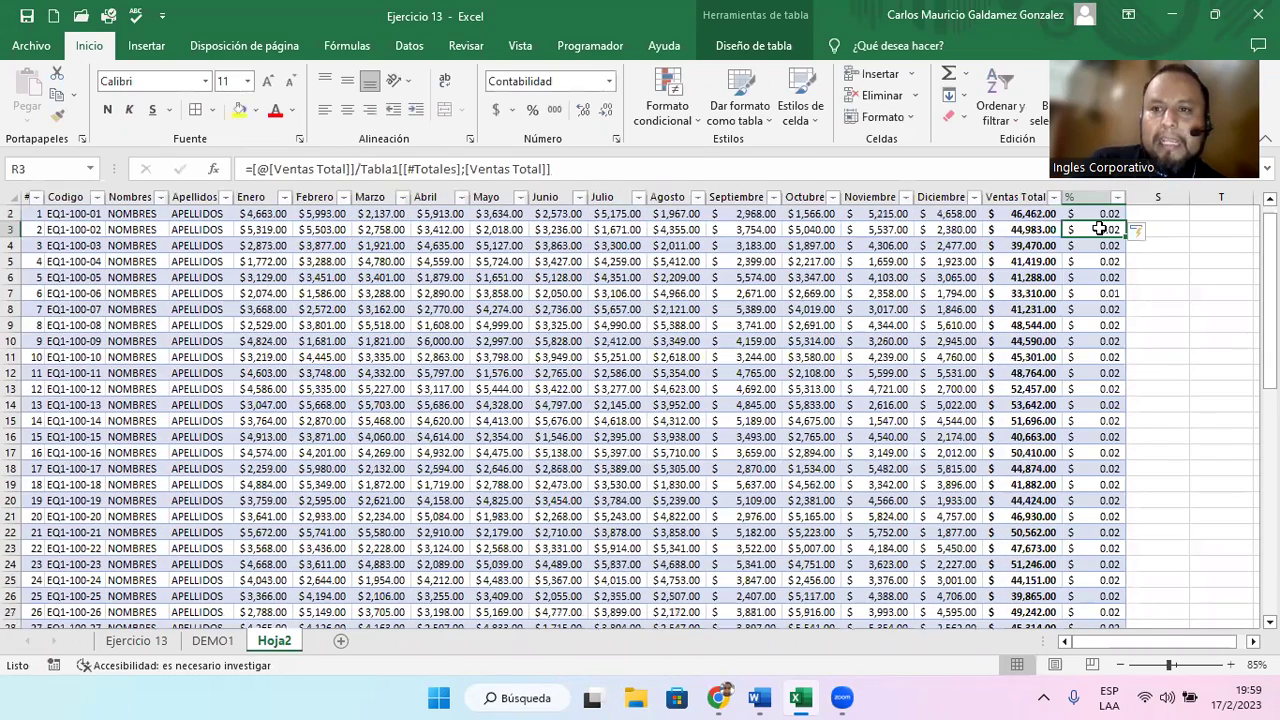
- Examine the SUMA formula in Q52 and the share formula in R2 and its references
key(Up)
scroll(1100, 400, down, 4)
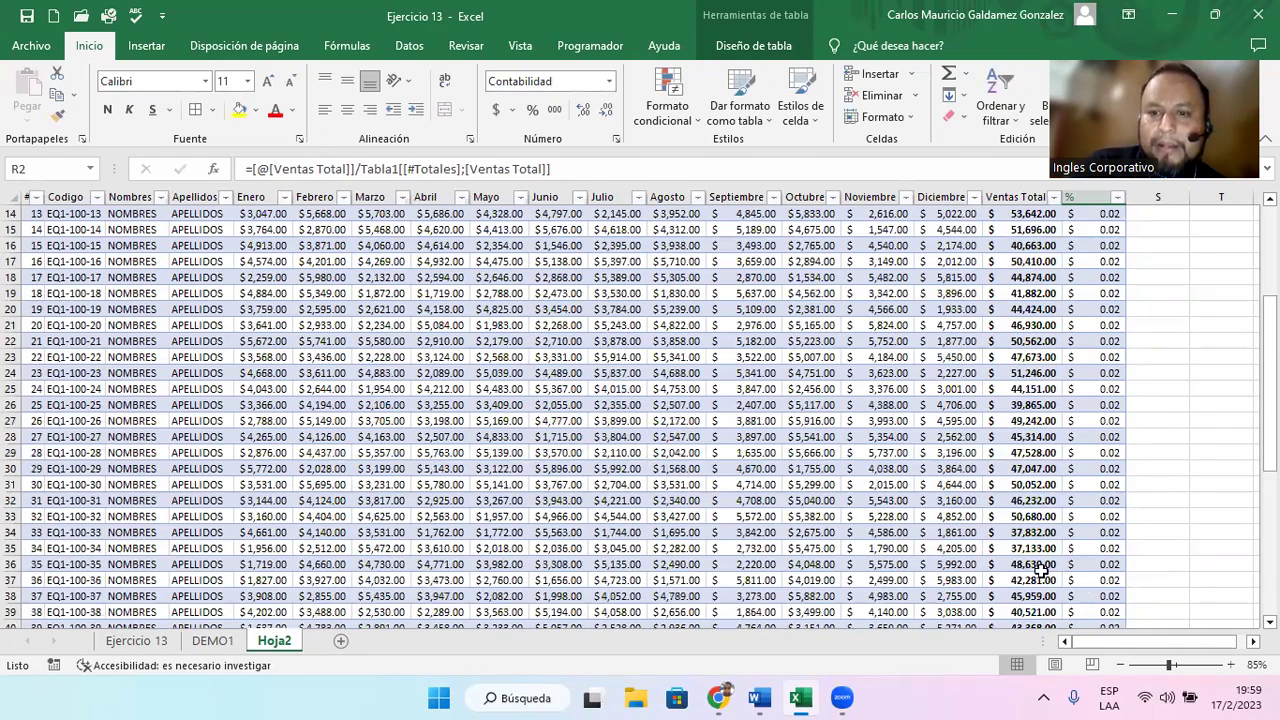
scroll(1062, 565, down, 5)
click(1055, 580)
scroll(1100, 420, up, 9)
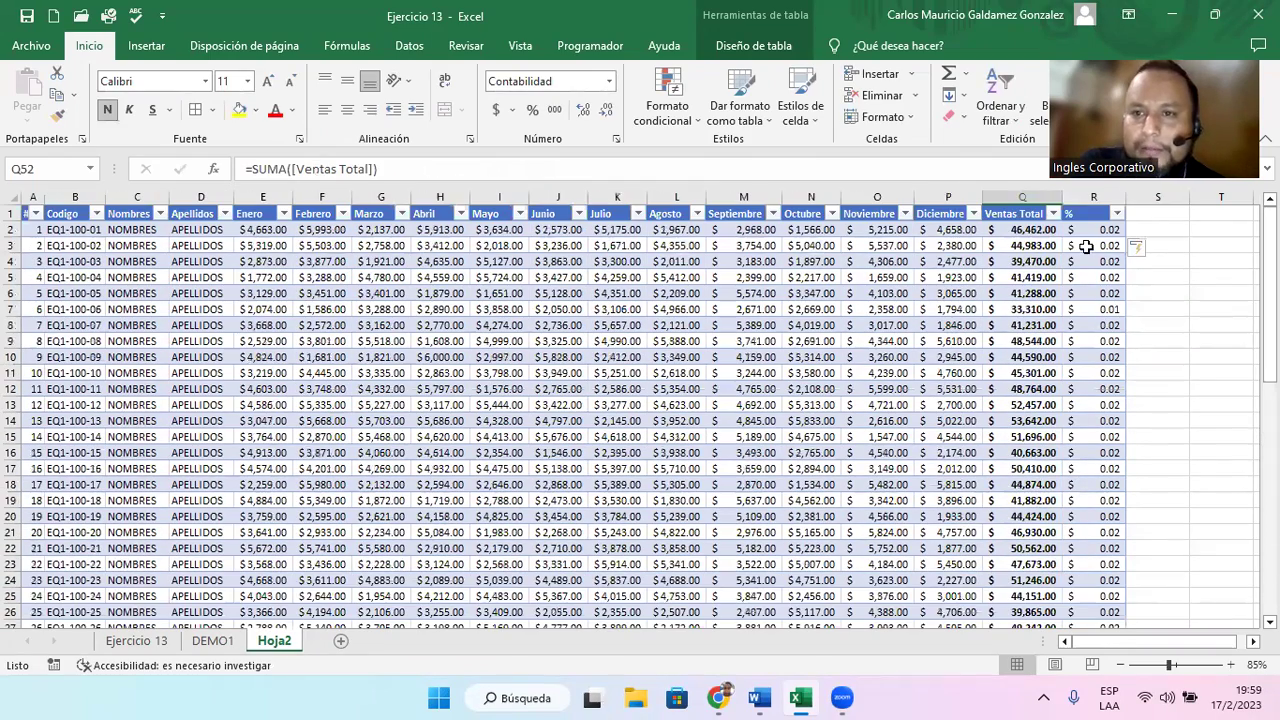
click(1086, 246)
click(1089, 232)
double_click(1089, 232)
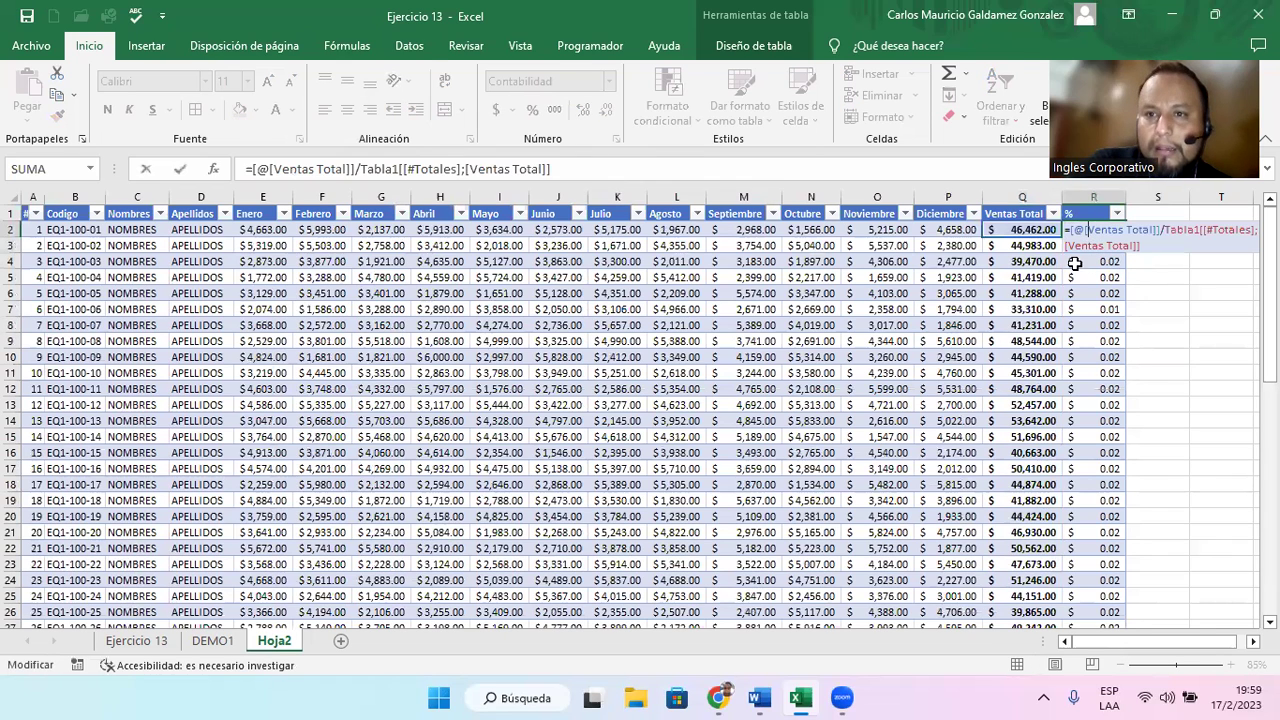
key(ctrl+Return)
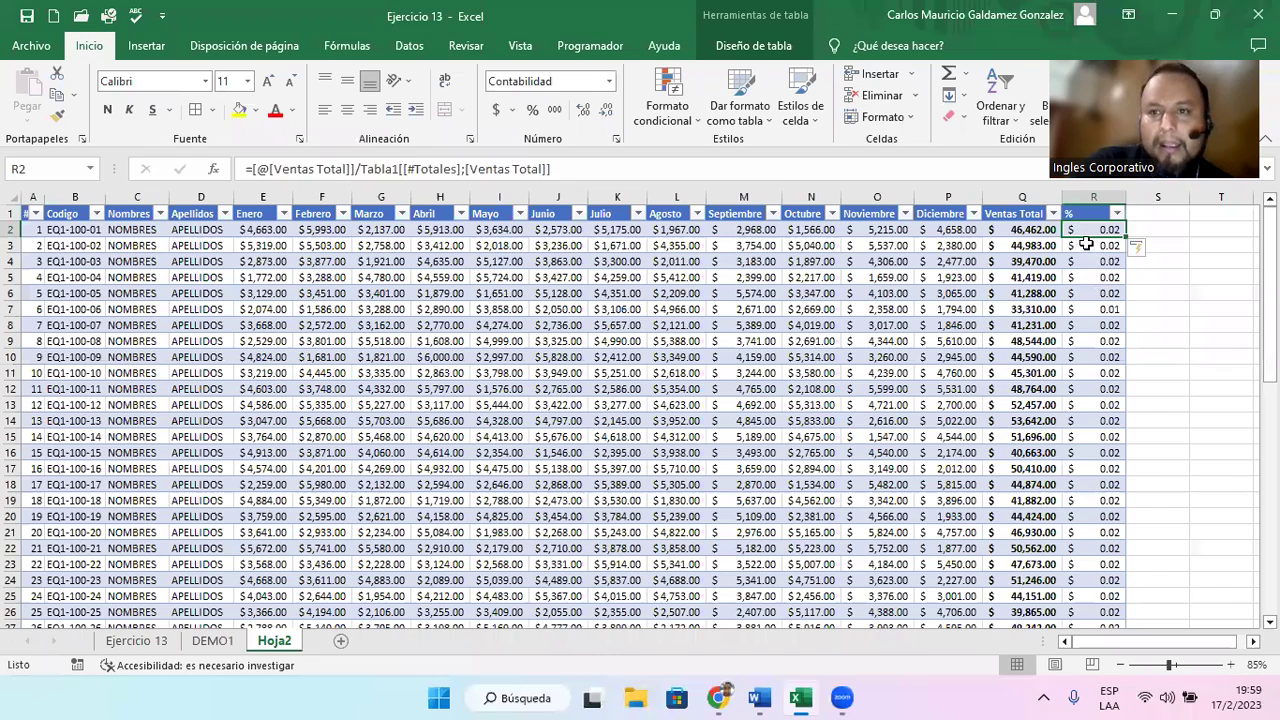
- Format the % column values in R2:R51 as percentages
drag(1086, 232, 1100, 624)
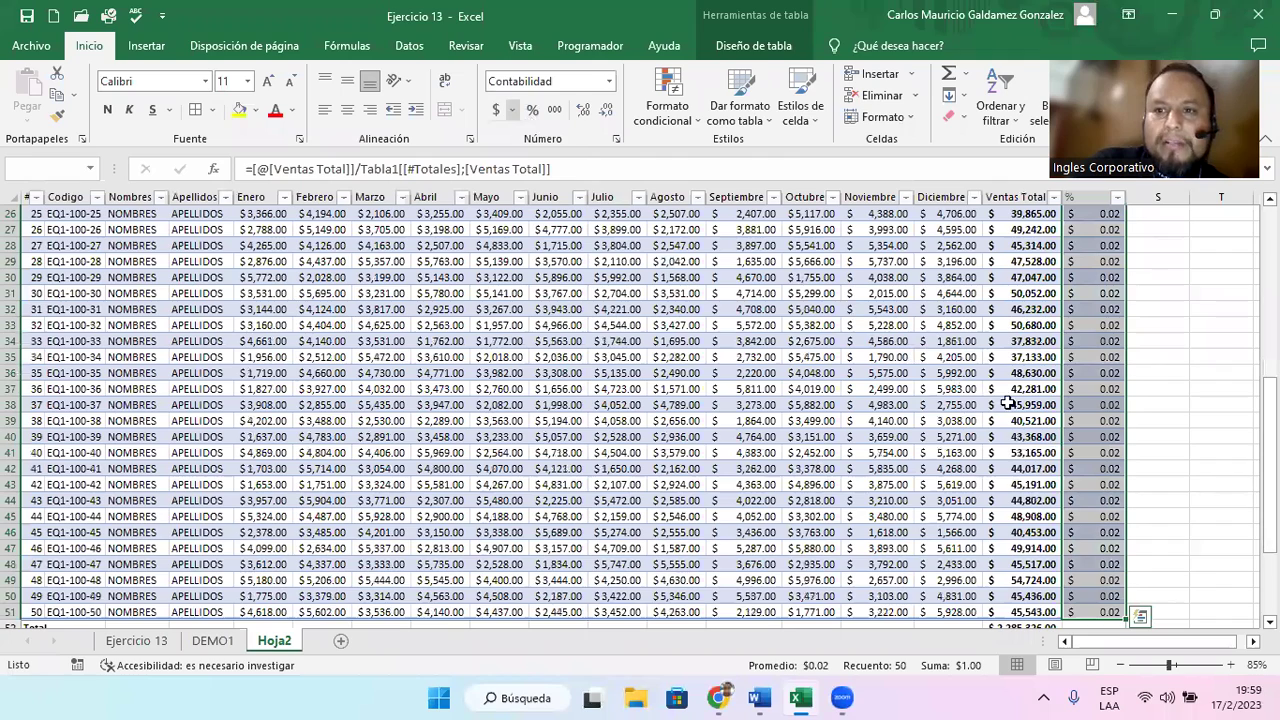
scroll(1020, 405, up, 2)
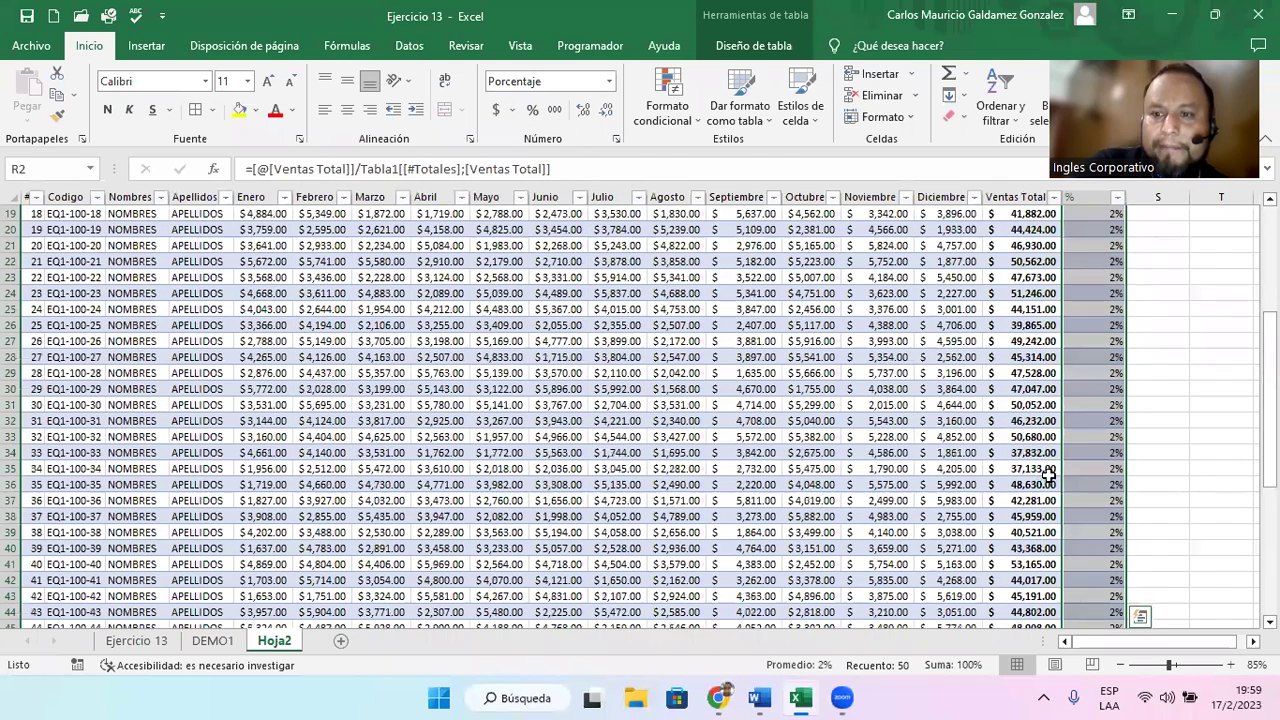
- Insert an AutoSum of the % column in R52 of the totals row and format it as a percentage
scroll(1080, 445, down, 6)
click(1092, 452)
click(948, 78)
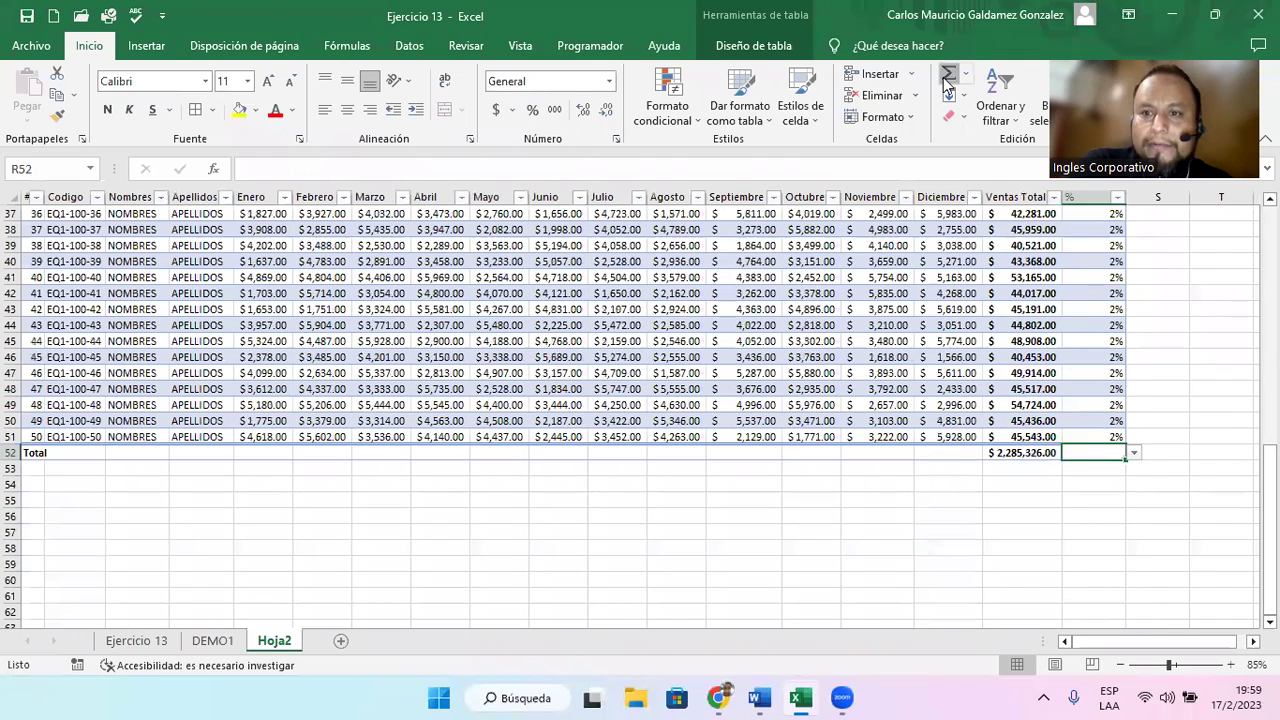
key(Return)
click(1112, 451)
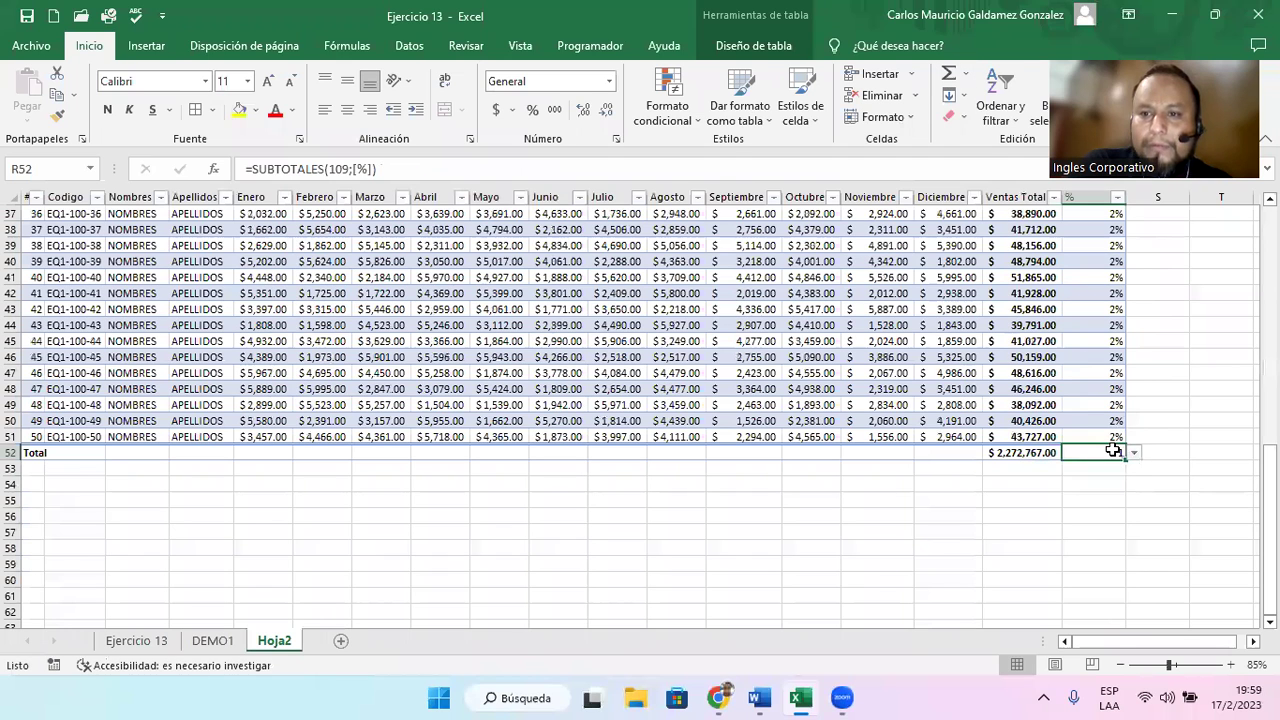
click(536, 112)
- Apply the red, yellow and green color scale conditional format to the % values in R3:R51
scroll(1062, 428, up, 3)
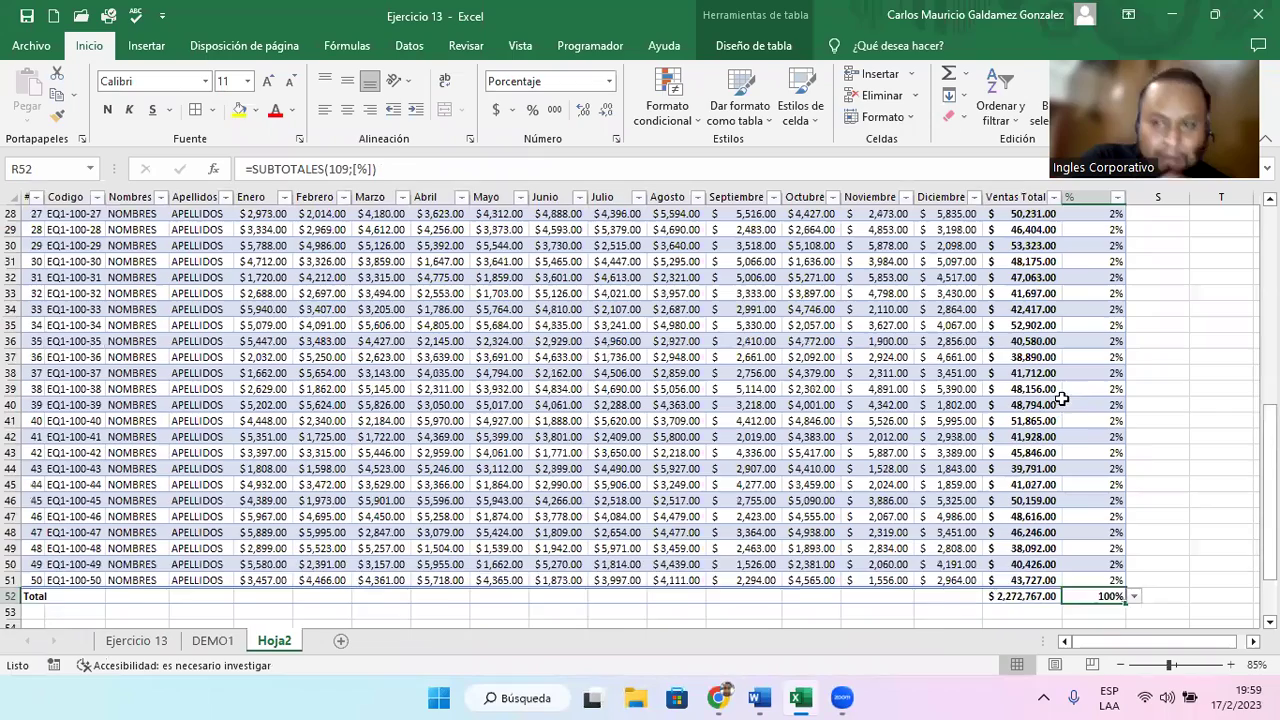
scroll(1080, 422, up, 4)
scroll(925, 442, up, 5)
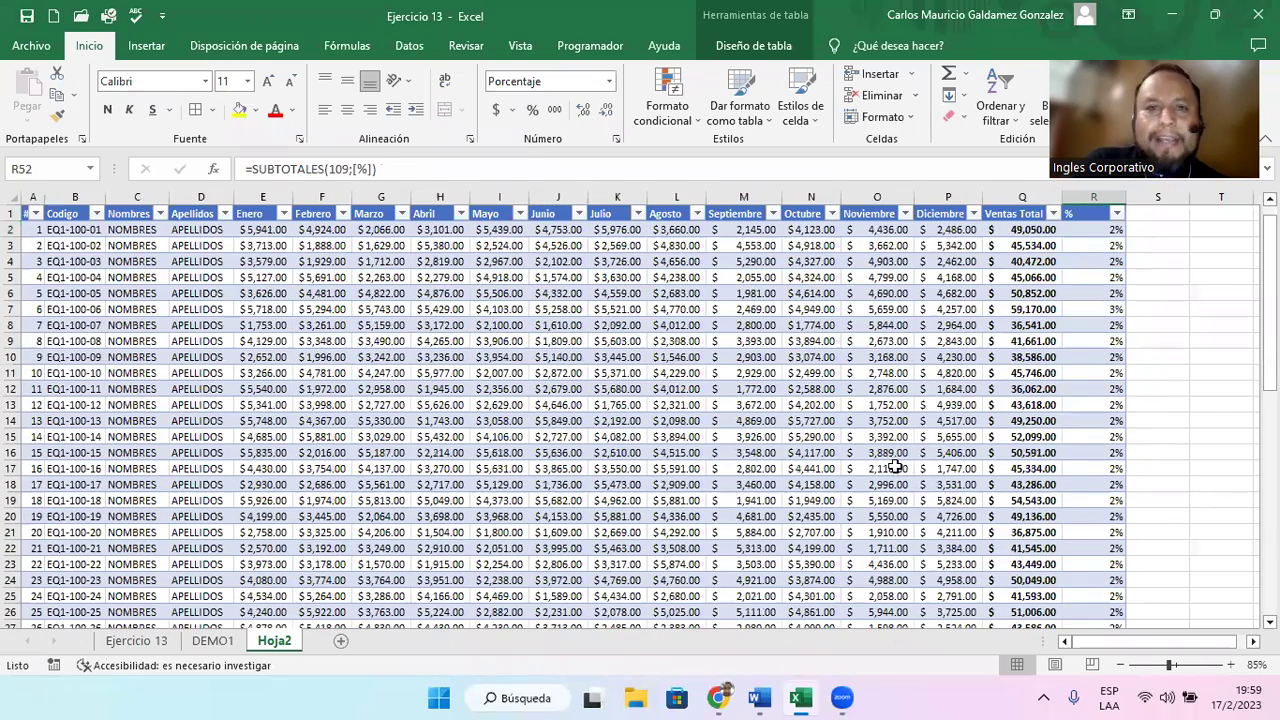
ctrl+scroll(855, 460, up, 2)
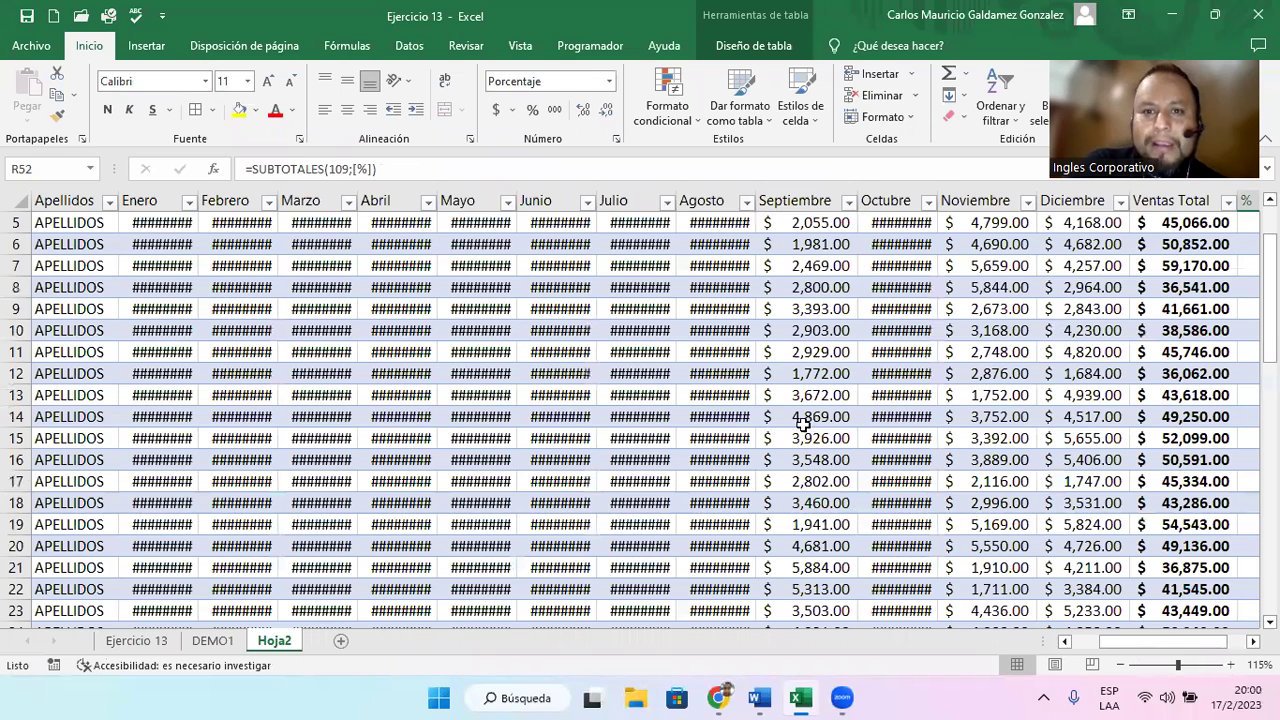
ctrl+scroll(860, 455, down, 1)
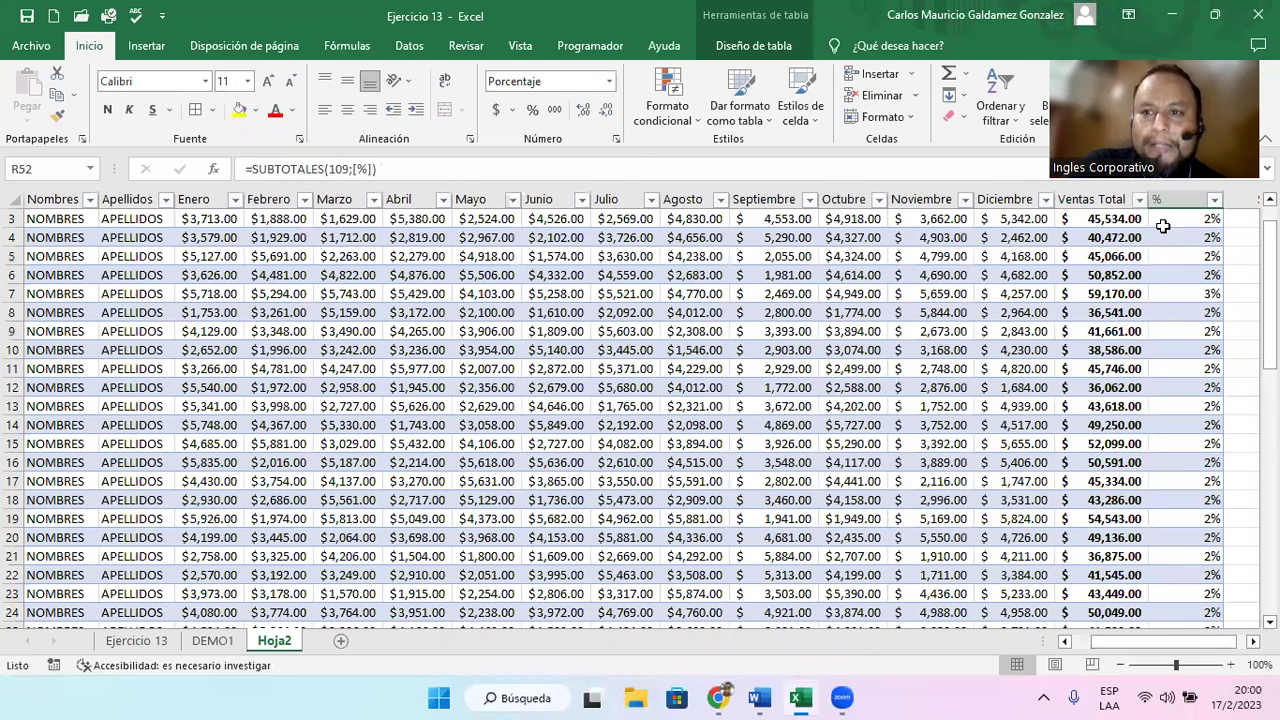
key(ctrl+Up)
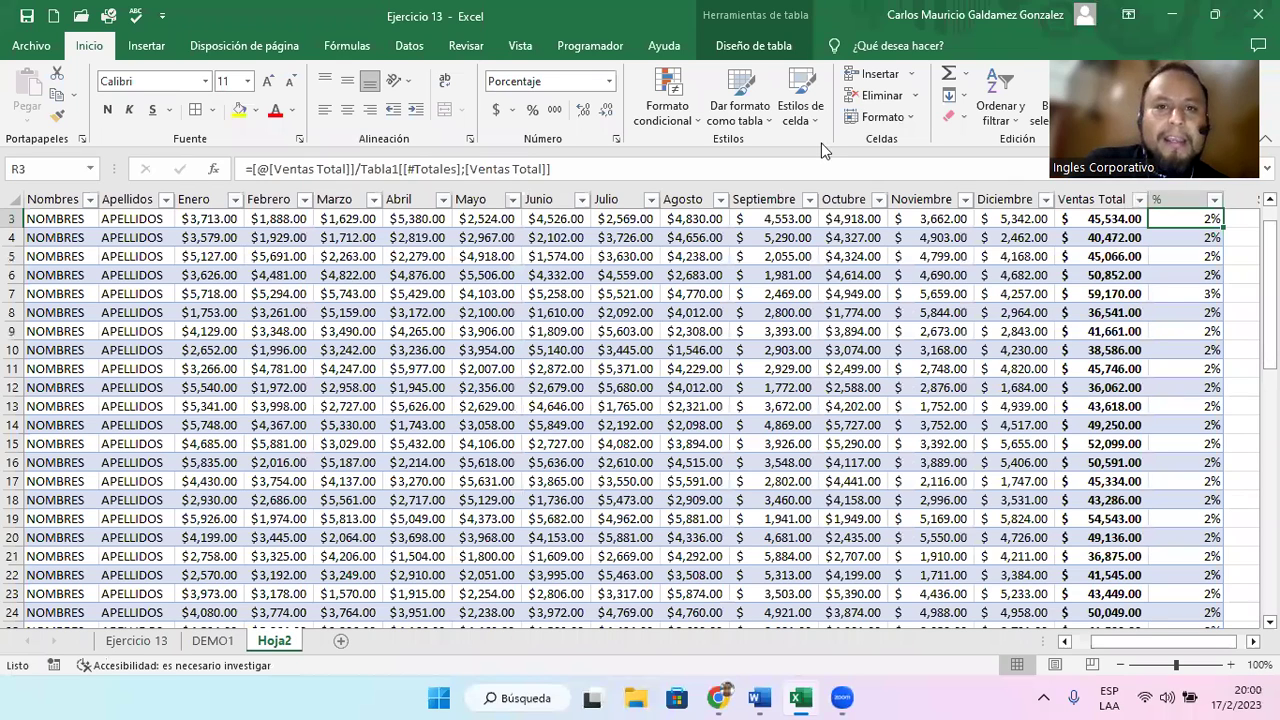
key(ctrl+shift+Down)
click(662, 100)
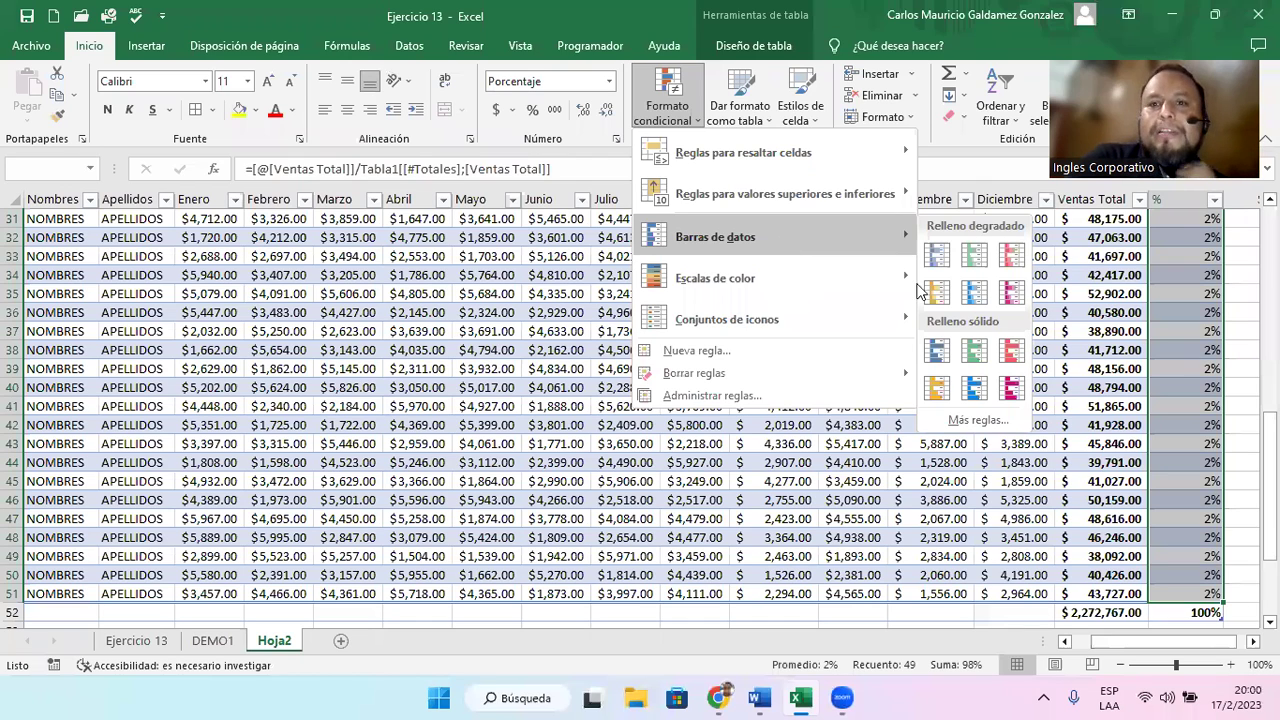
mouse_move(935, 283)
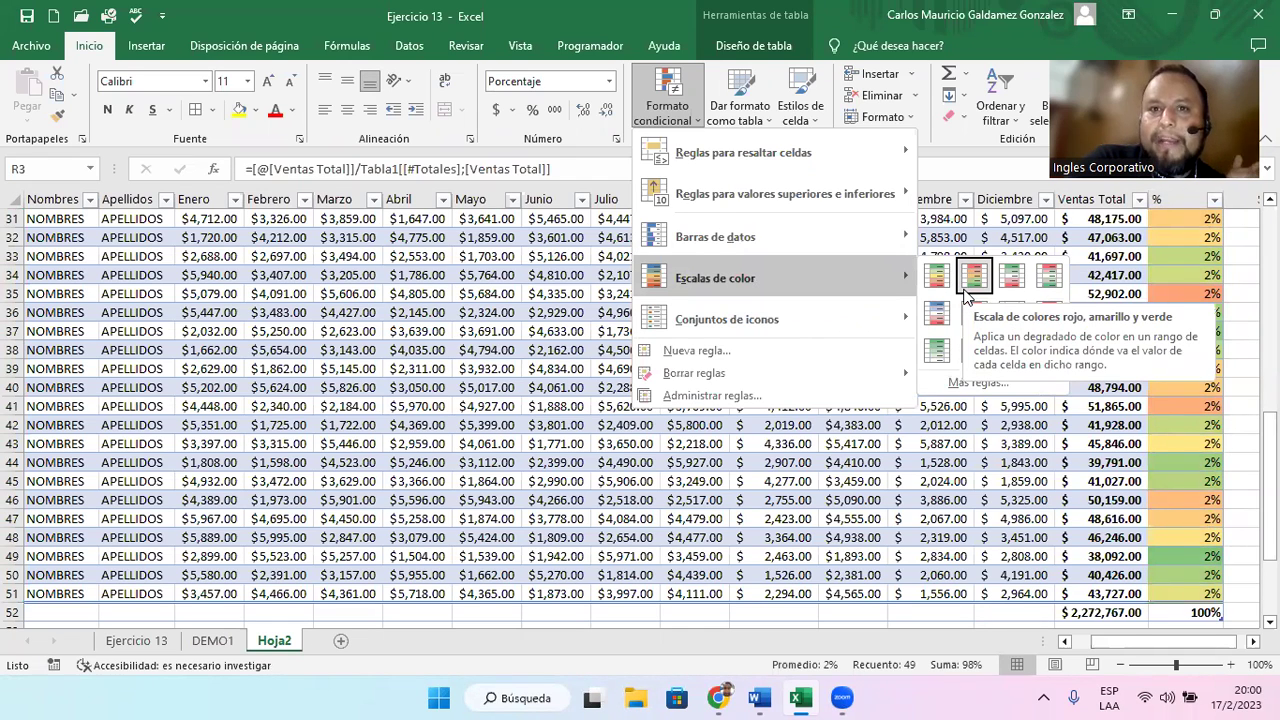
click(965, 289)
scroll(840, 485, up, 4)
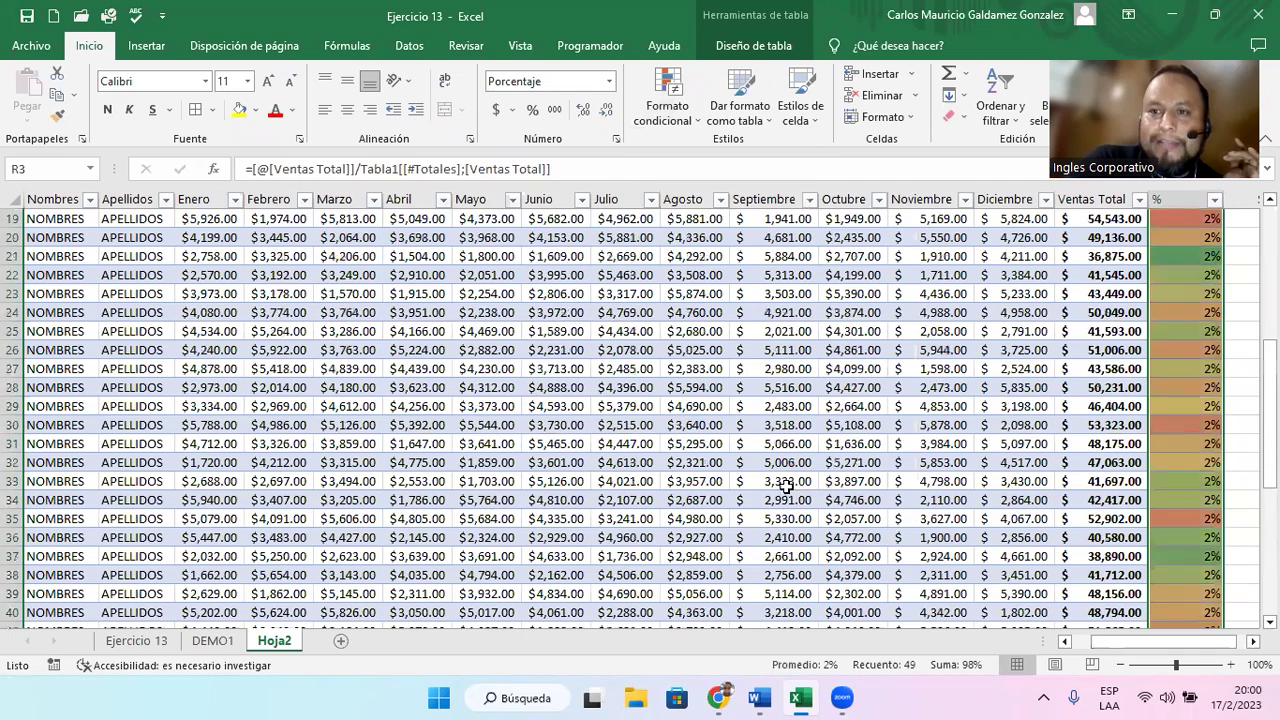
scroll(787, 486, up, 6)
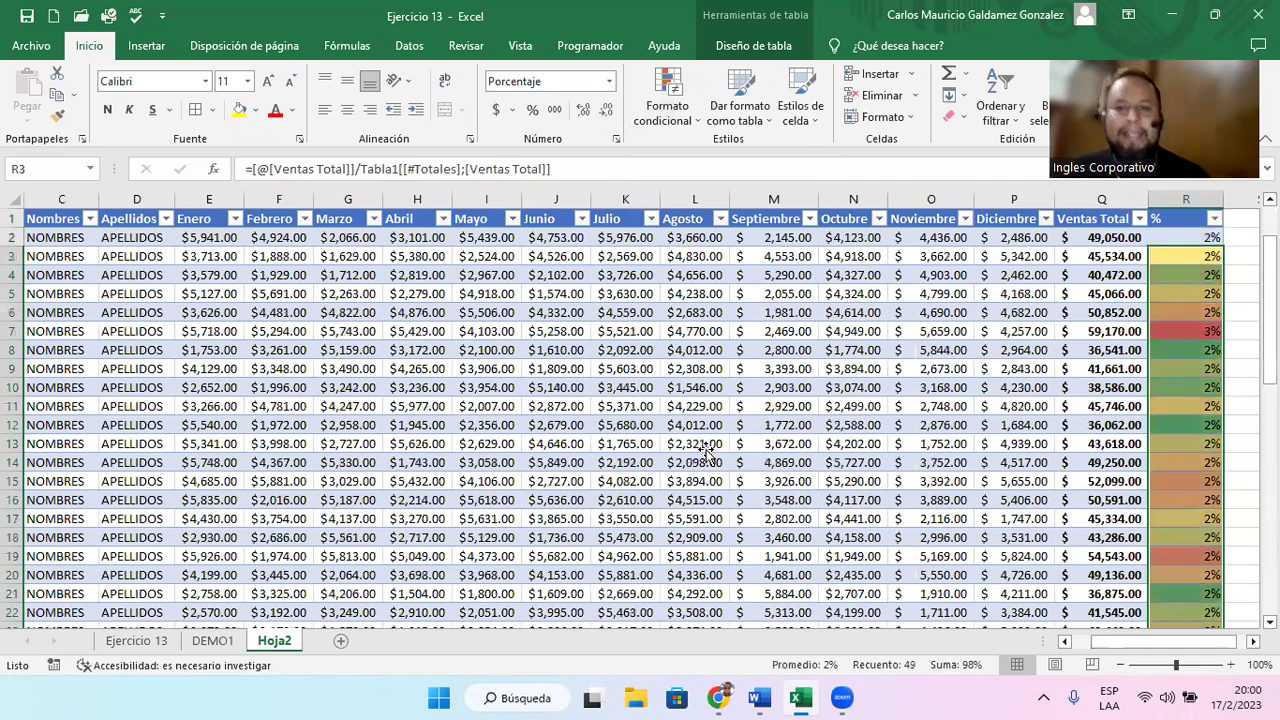
click(704, 446)
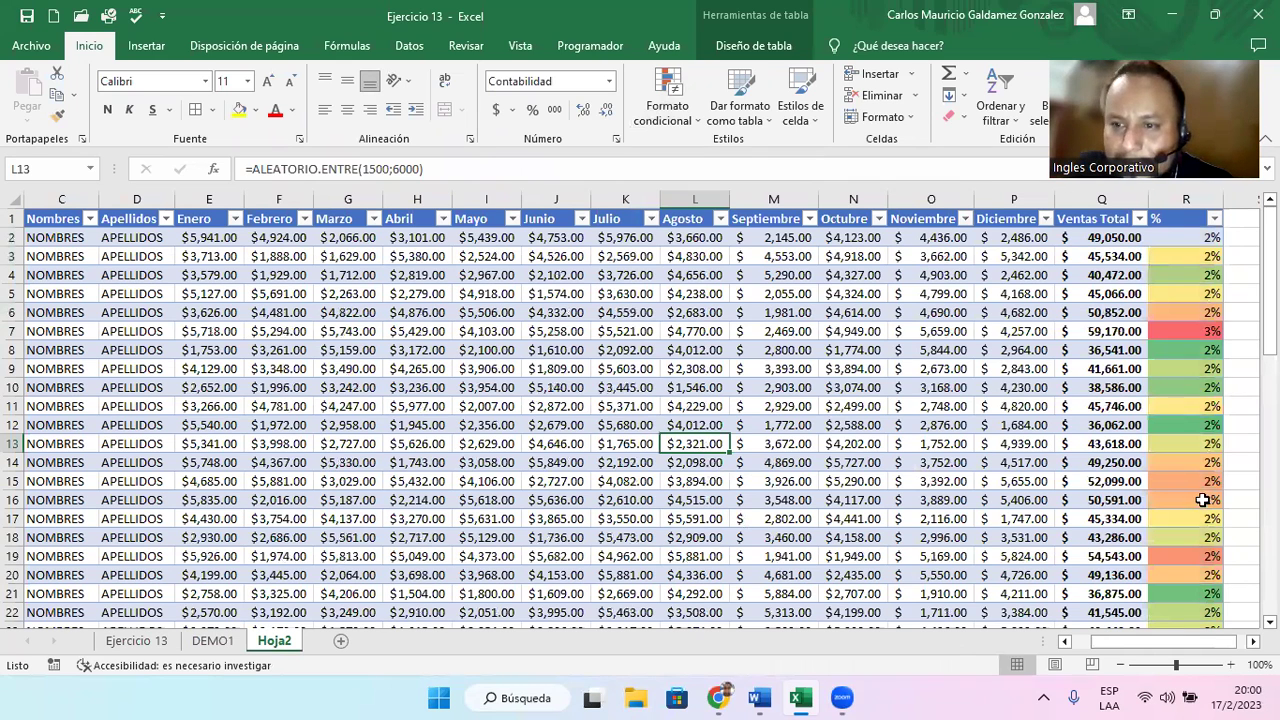
- Review the color-scaled % column on Hoja2, check the DEMO1 sheet and return to the first columns of the sales table
scroll(1203, 500, down, 1)
scroll(1190, 560, down, 5)
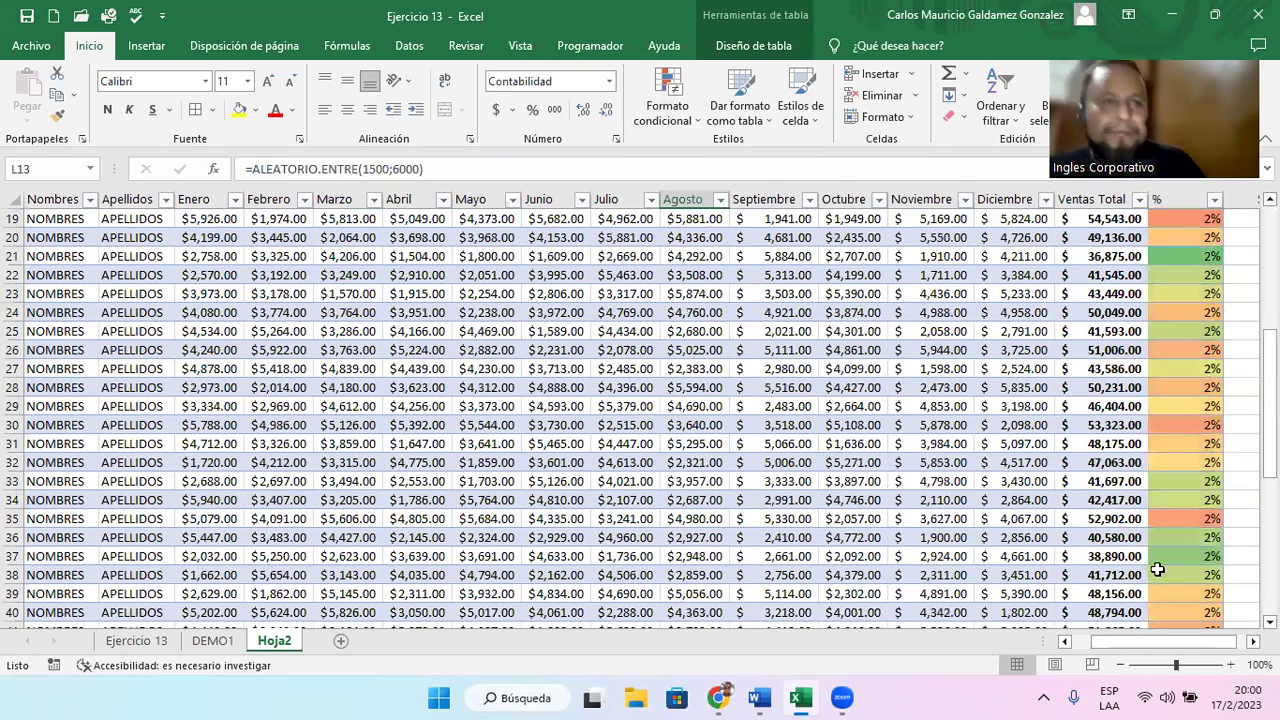
scroll(815, 497, up, 6)
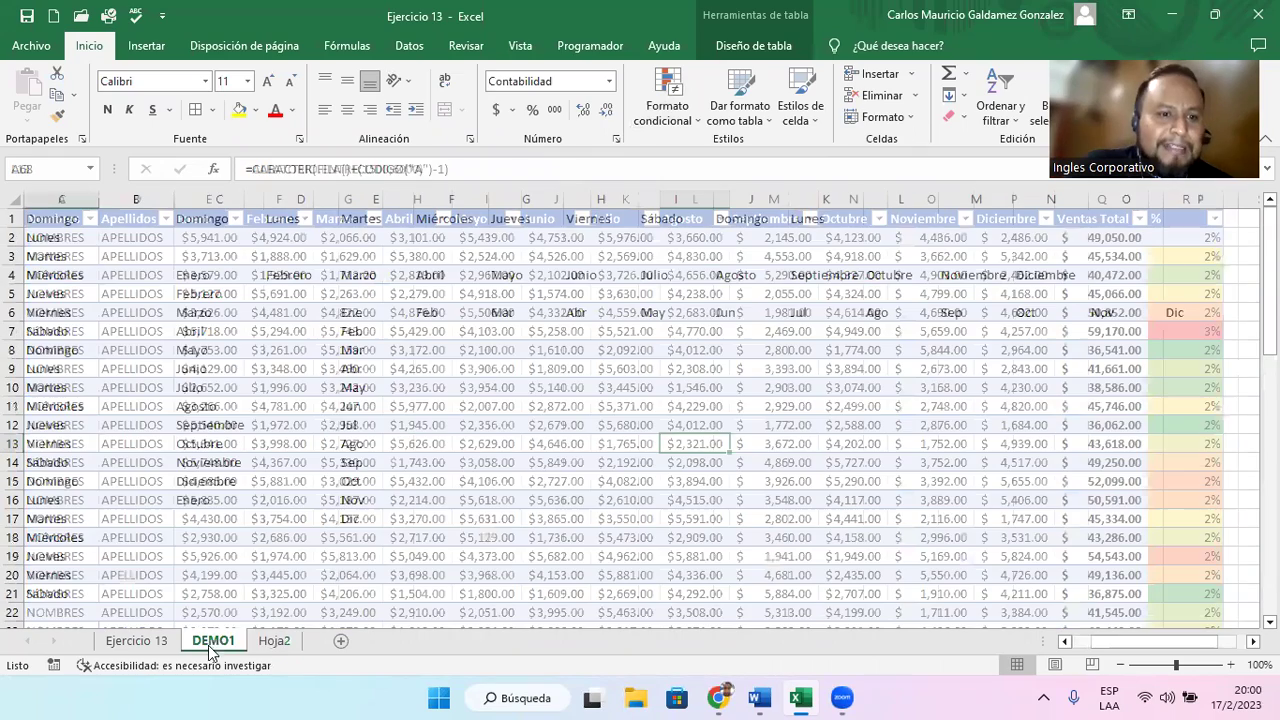
click(213, 640)
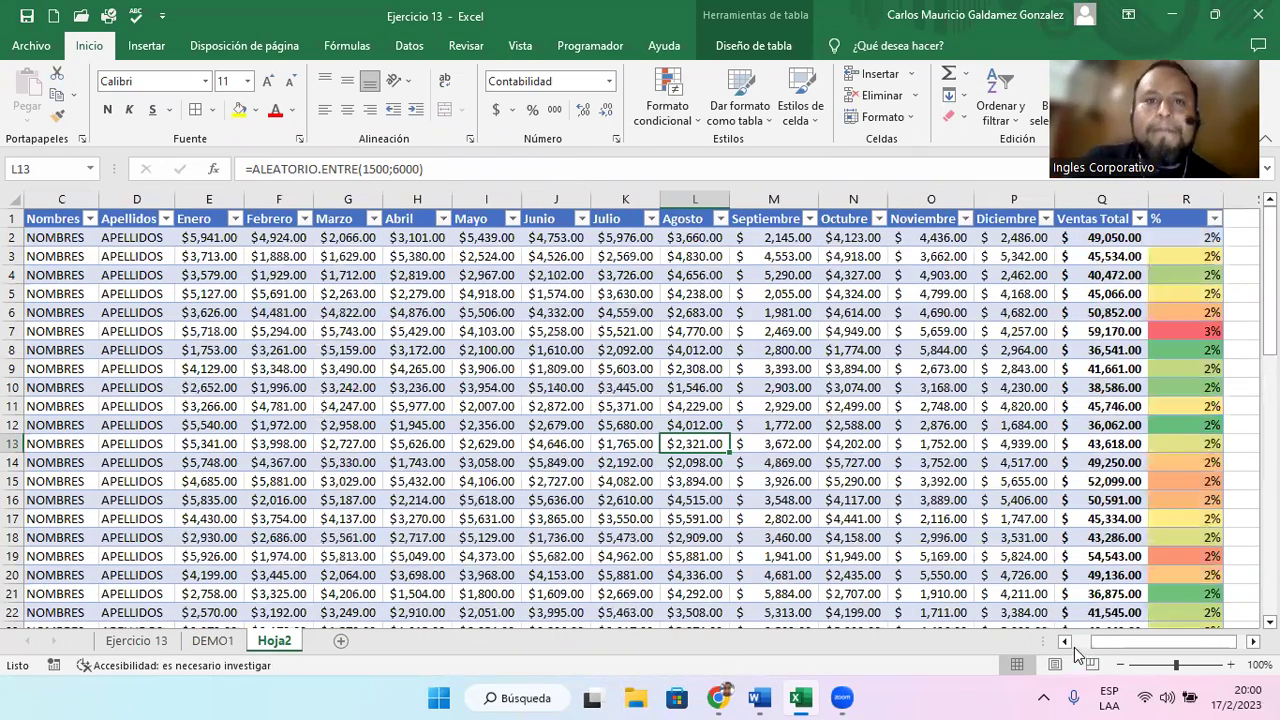
click(1076, 647)
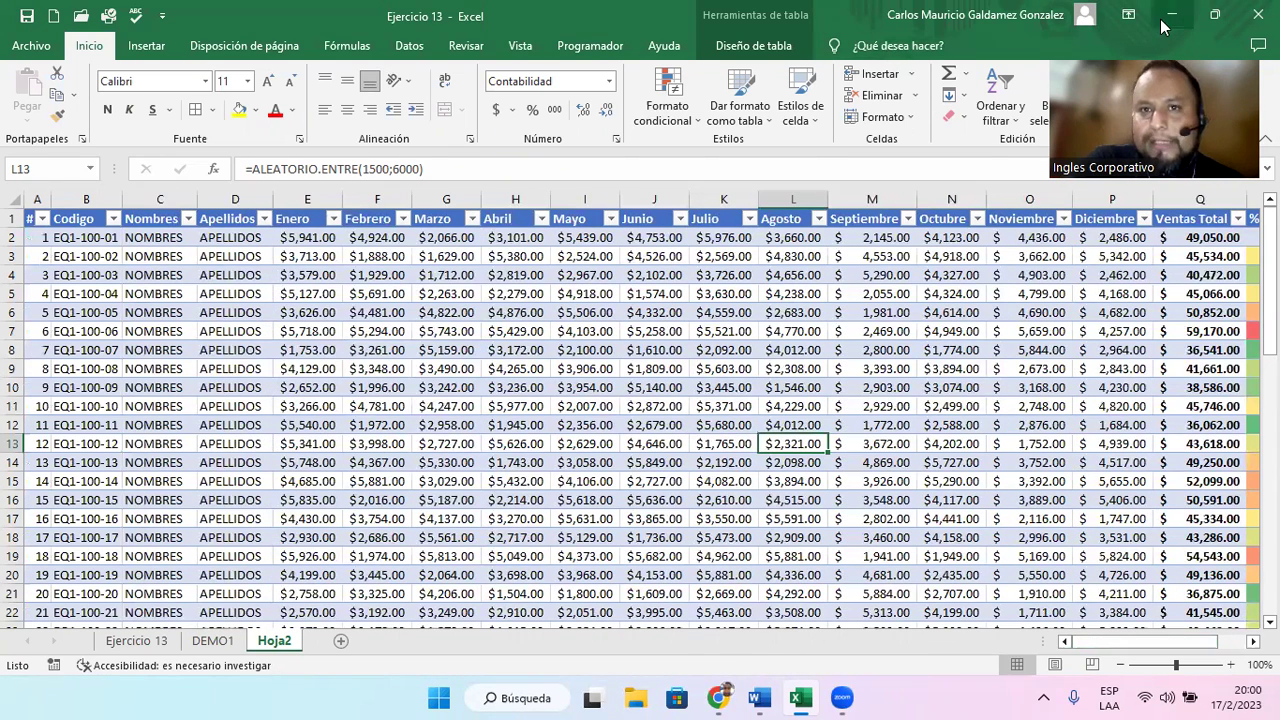
- Switch to the Genially presentation, advance past the Consultas slide to the closing slide and end the screen sharing
key(alt+Tab)
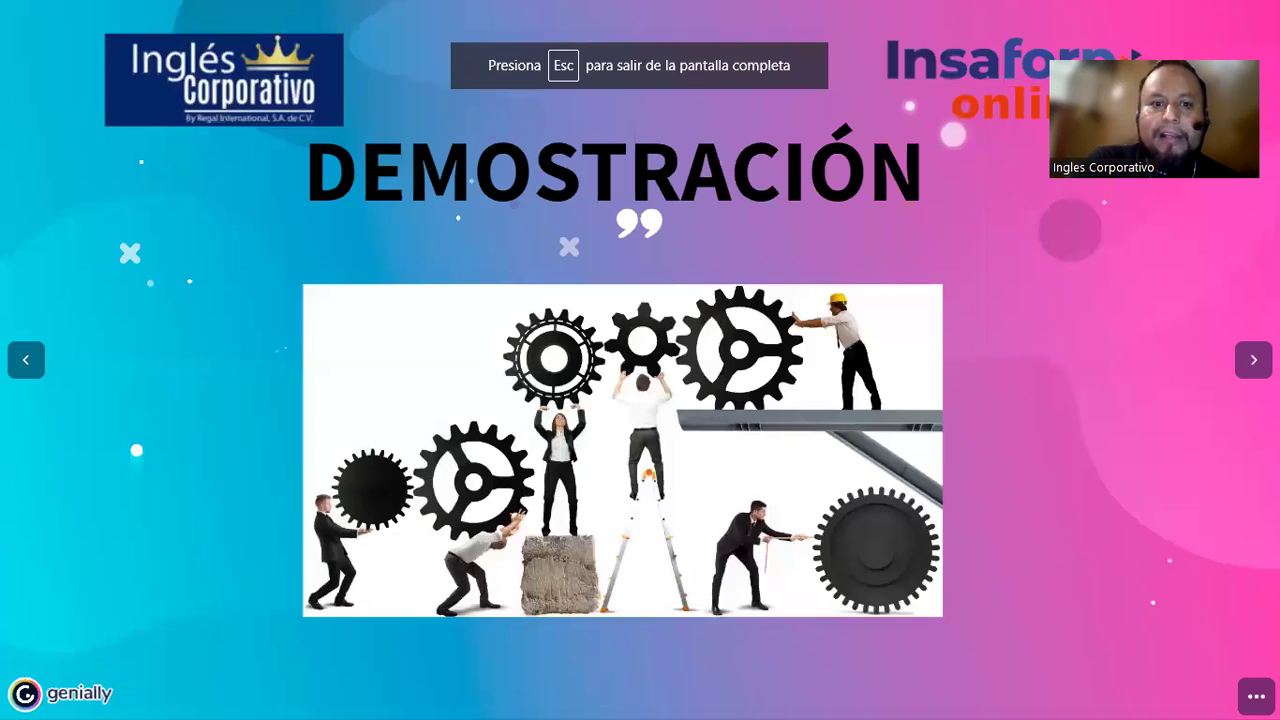
key(Right)
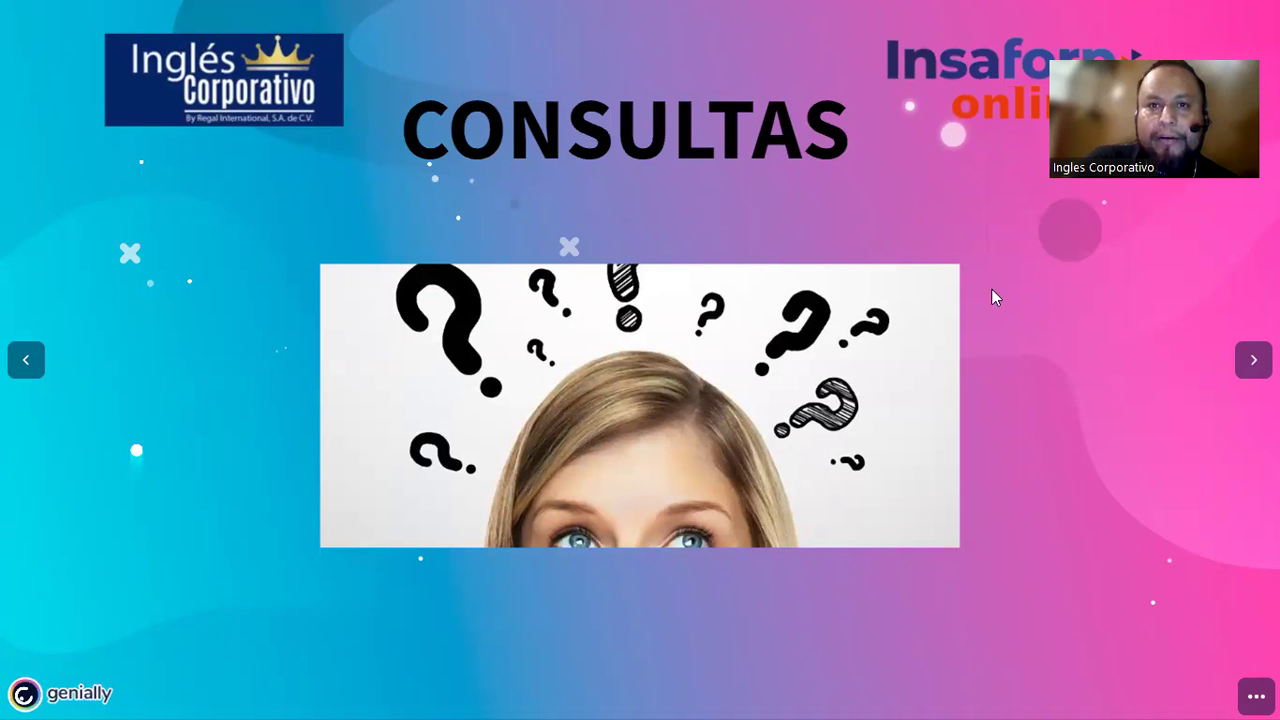
key(Right)
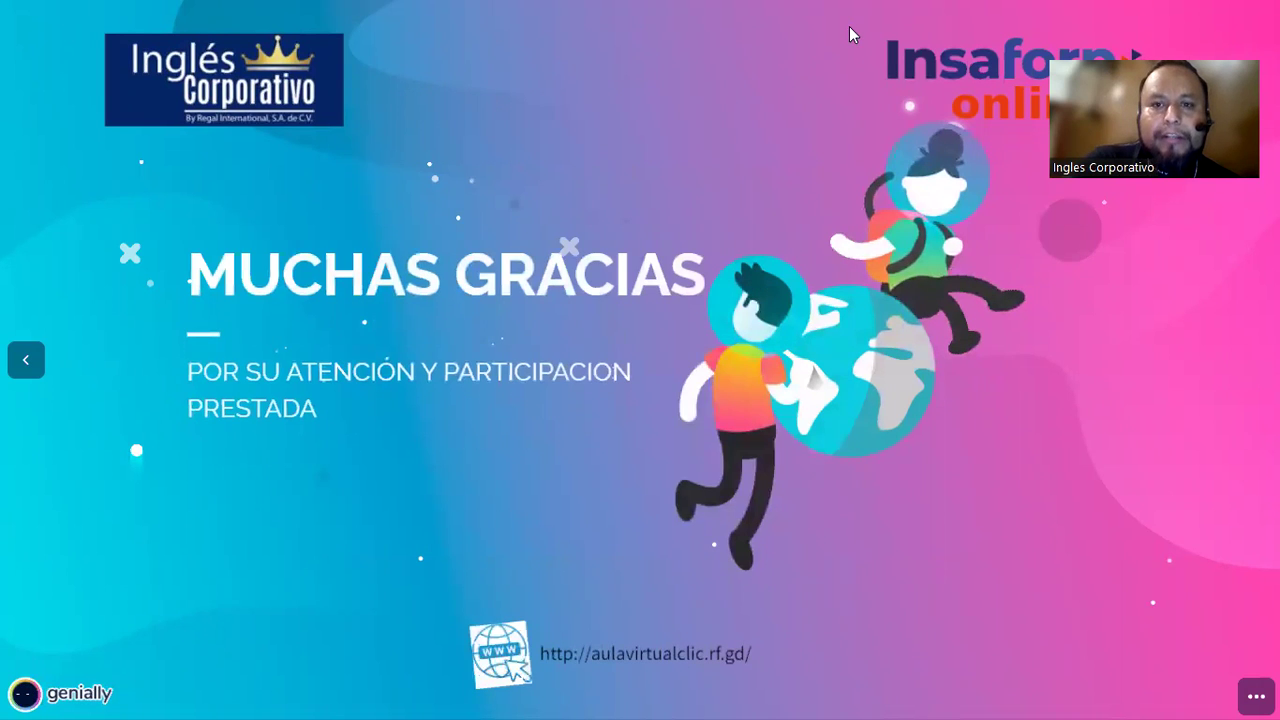
click(849, 26)
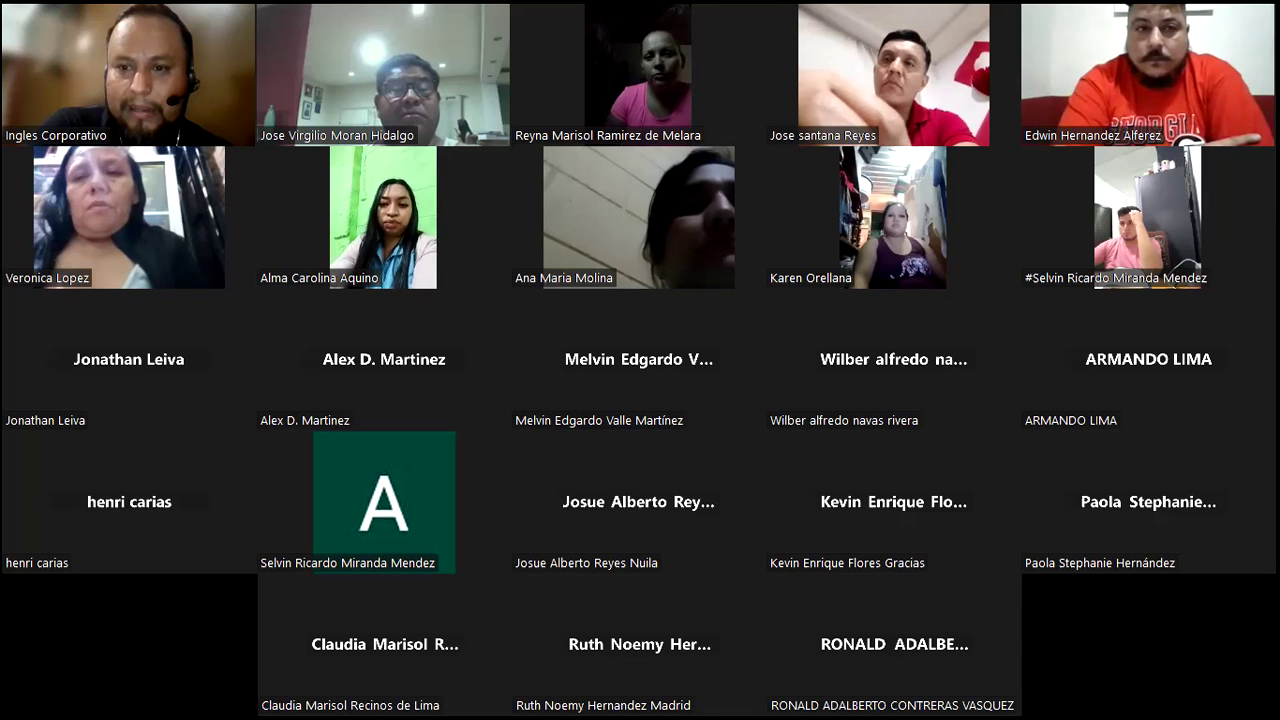